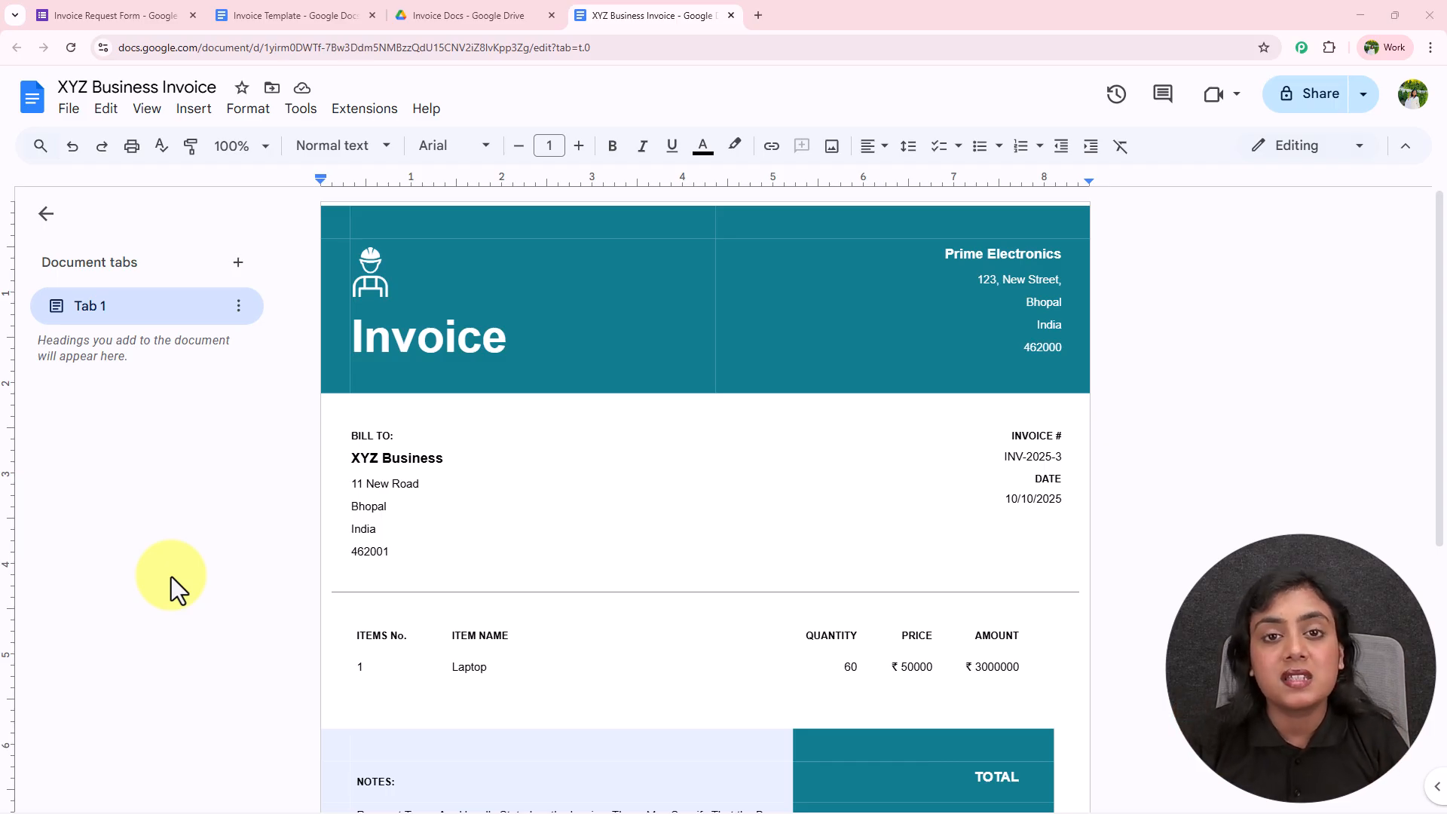
# Switch to the Invoice Request Form editor and look over its questions
pyautogui.scroll(-5, 759, 517)
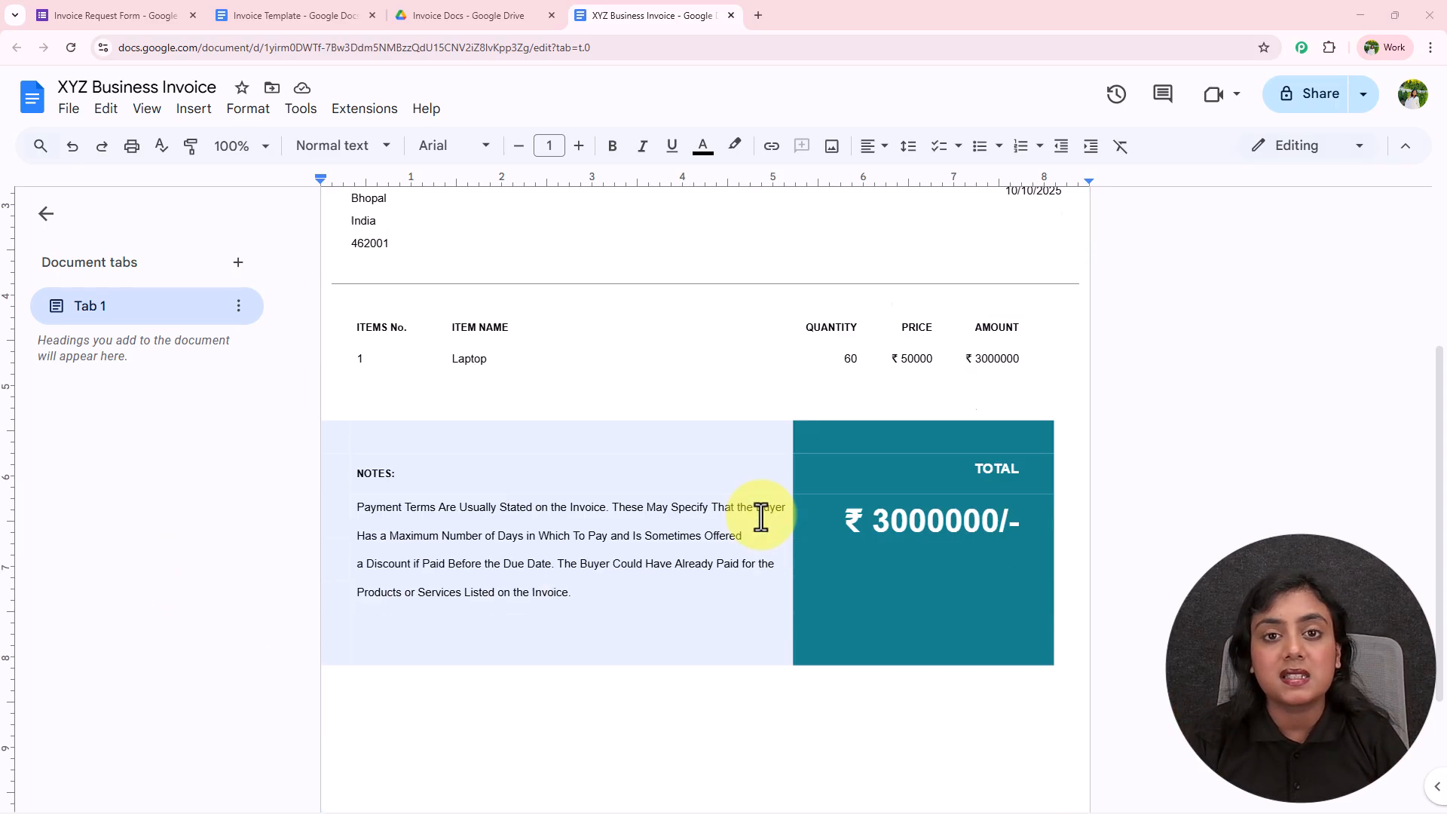
pyautogui.scroll(5, 759, 517)
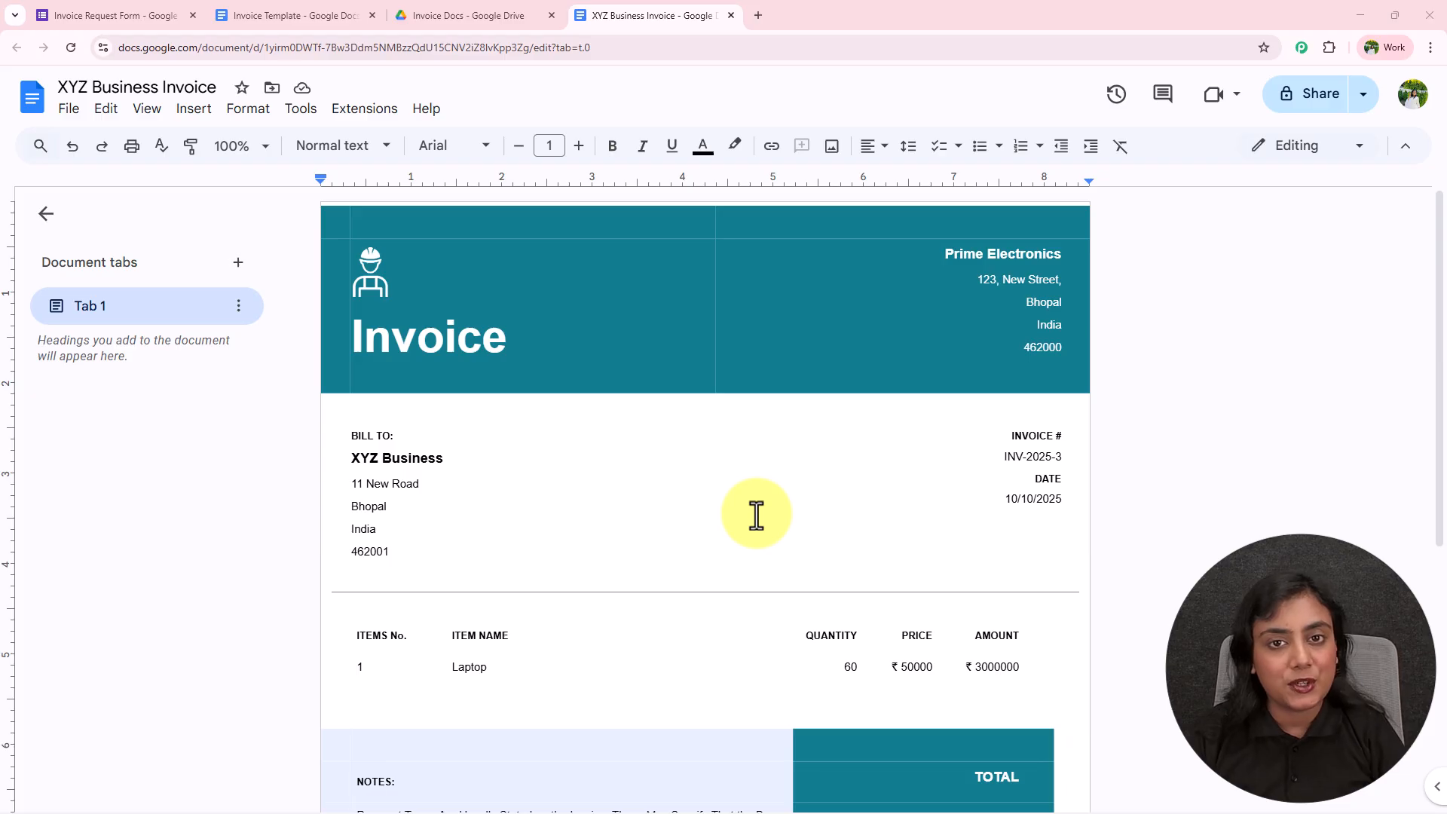
pyautogui.click(172, 12)
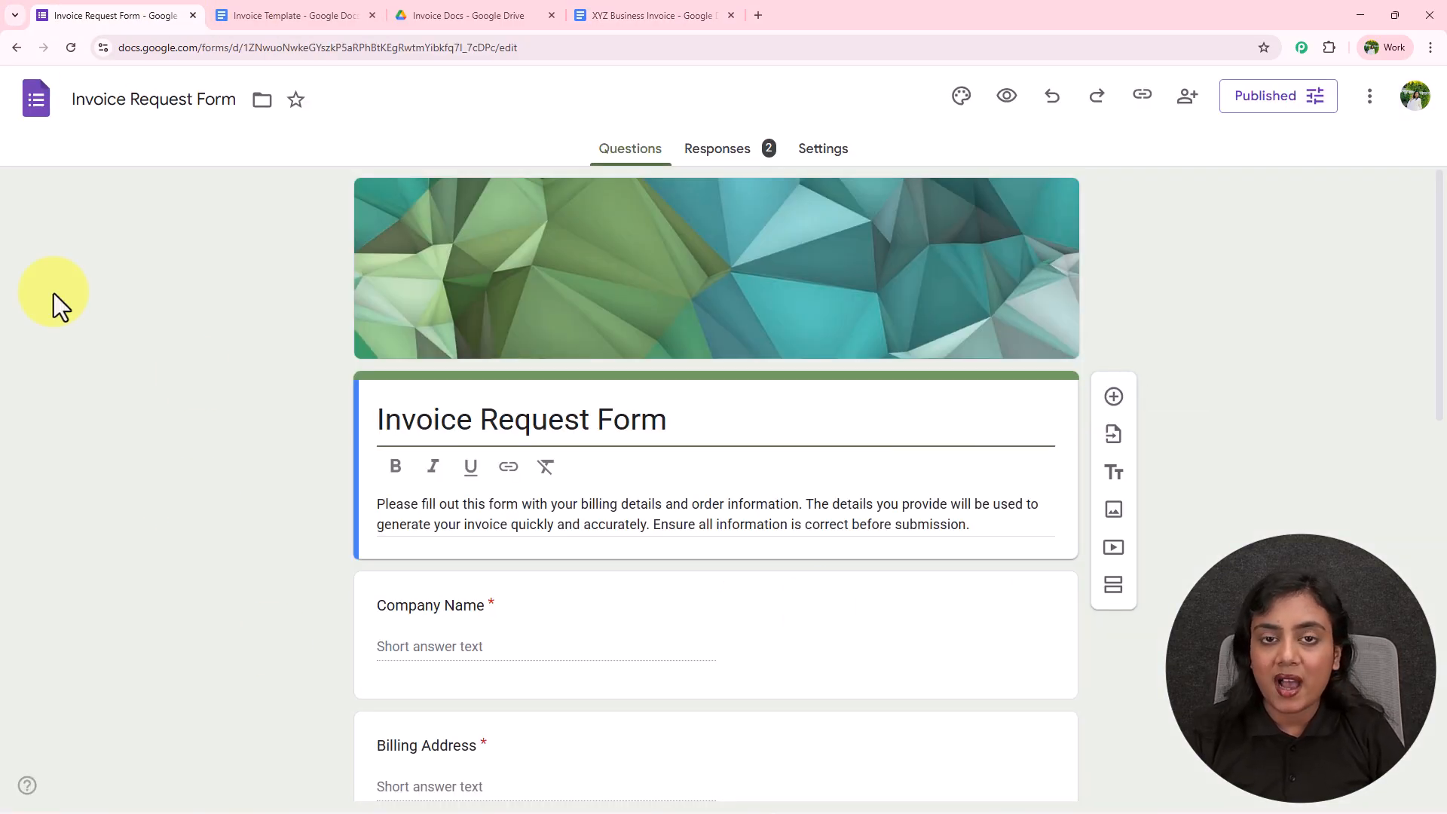
pyautogui.scroll(-5, 88, 319)
pyautogui.scroll(5, 87, 319)
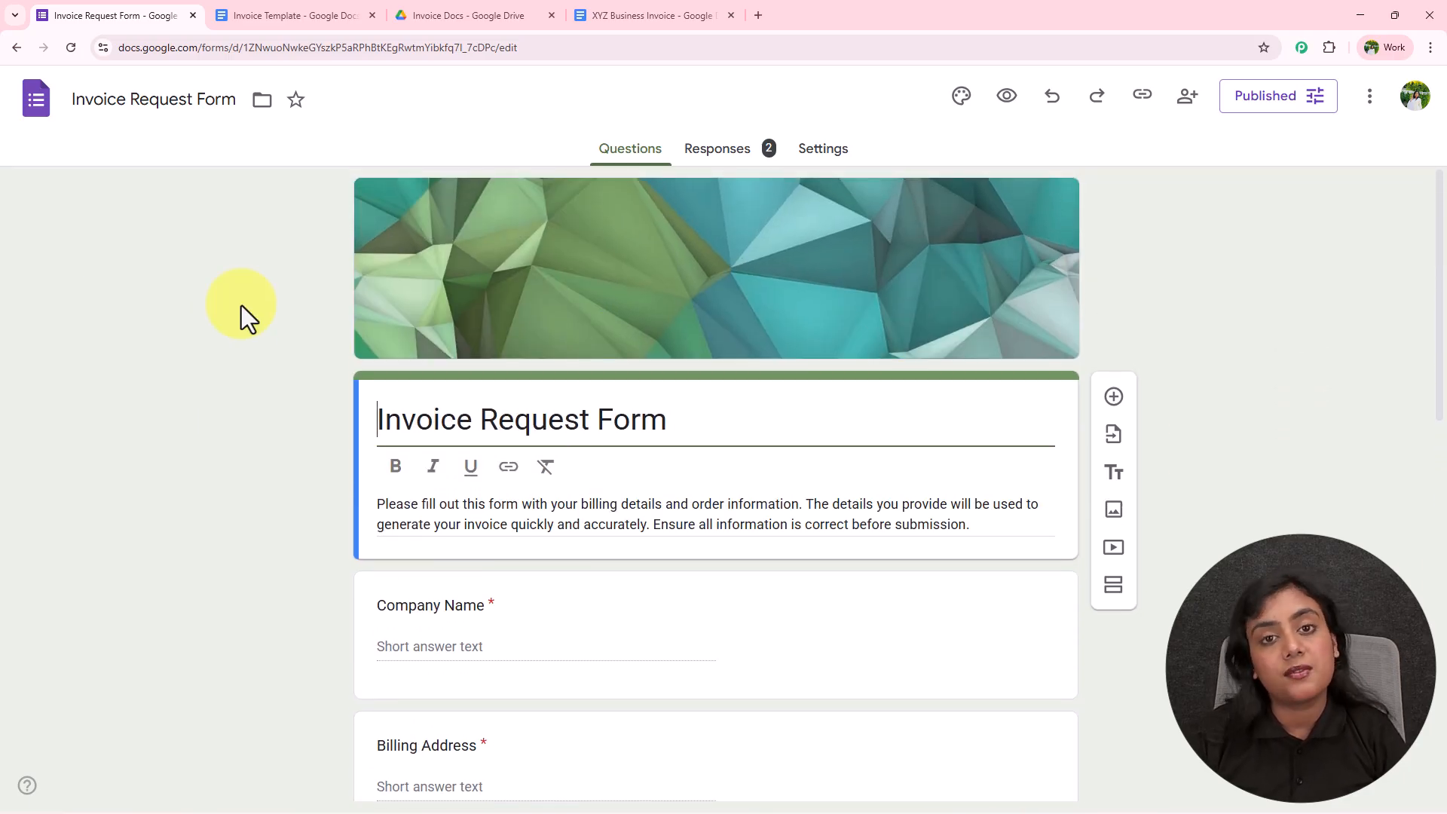
pyautogui.scroll(-4, 242, 305)
pyautogui.scroll(-8, 242, 305)
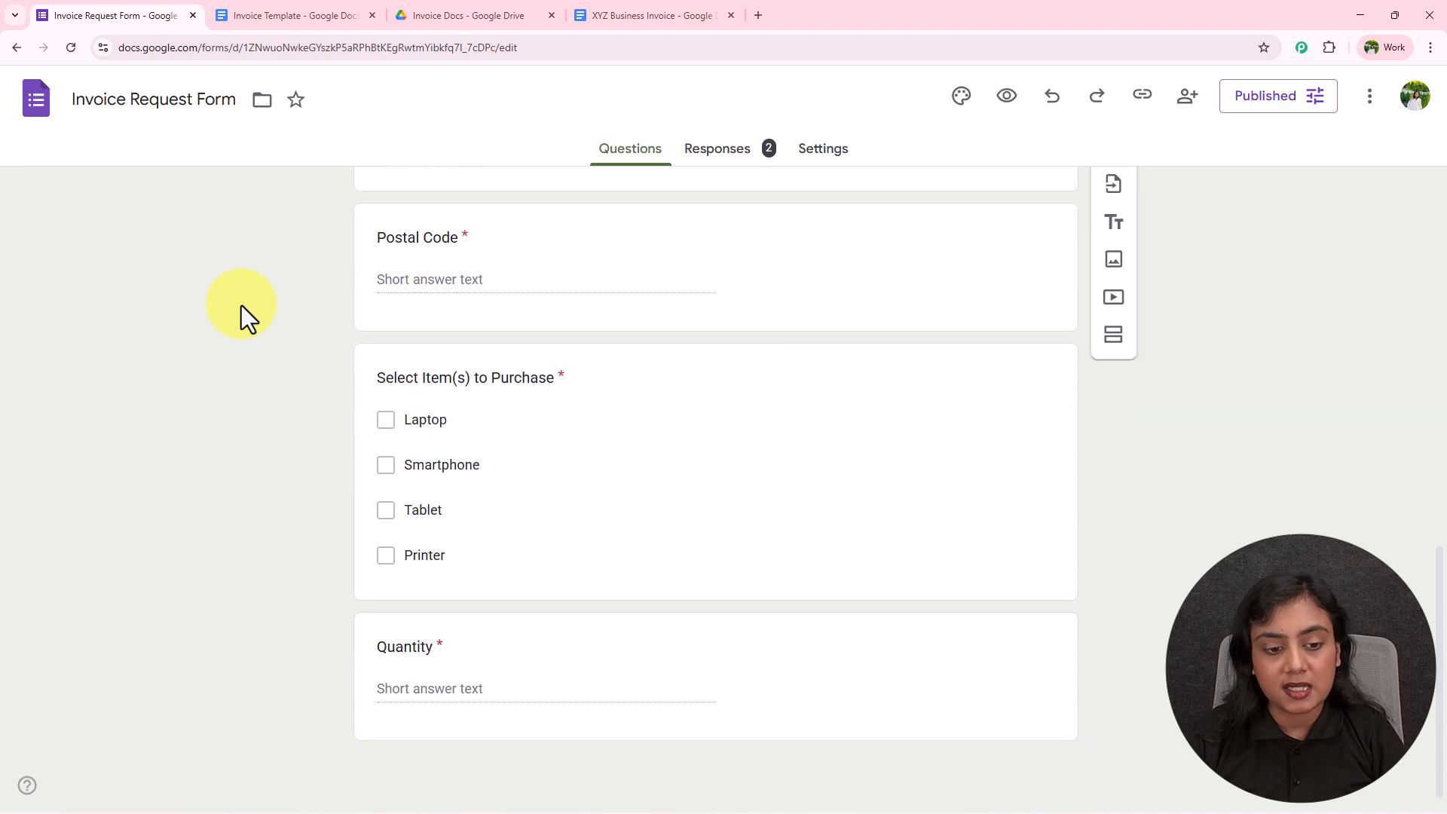
pyautogui.scroll(12, 241, 305)
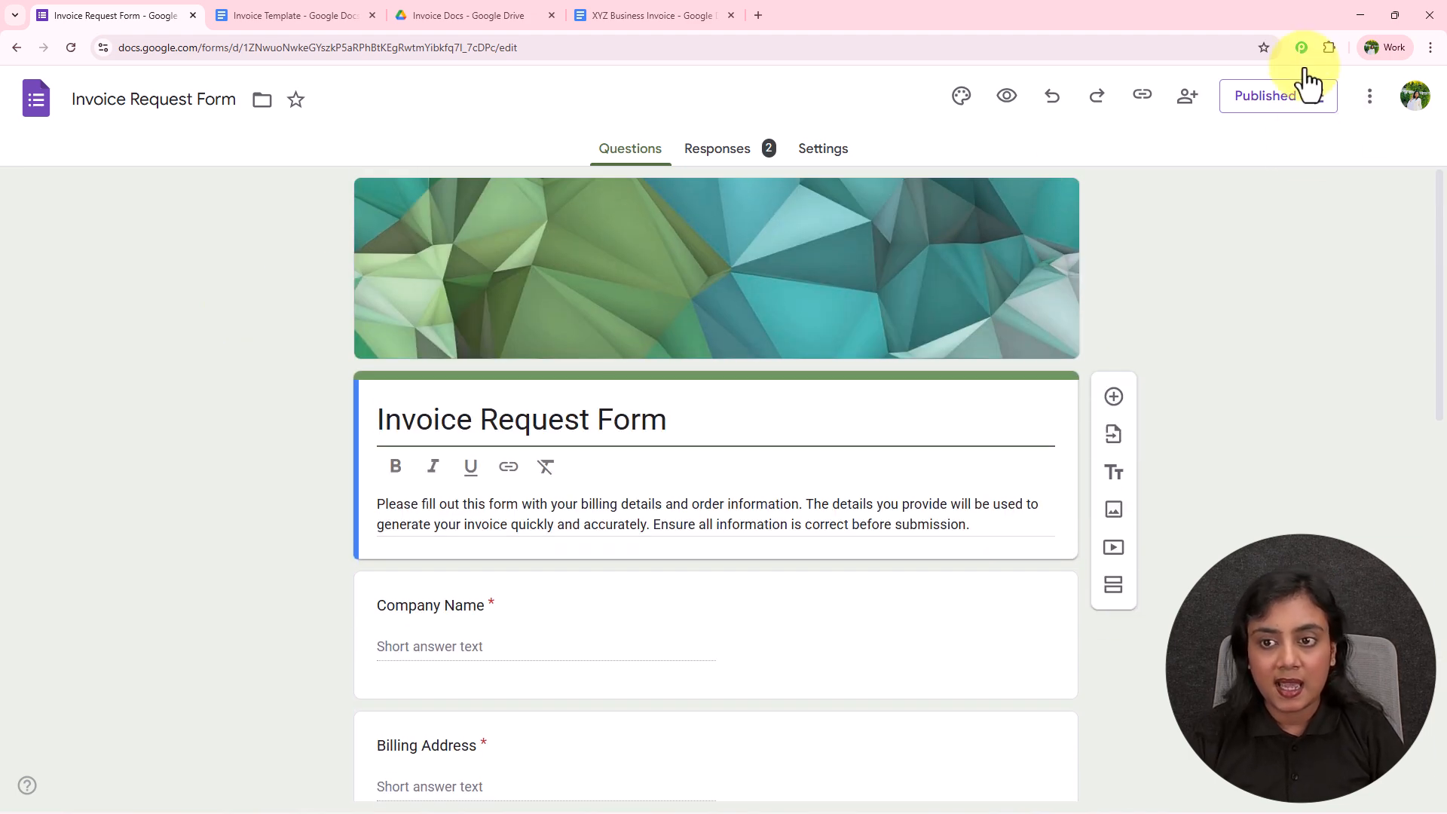
# Copy the form's responder link and paste it into a new browser tab
pyautogui.click(1143, 102)
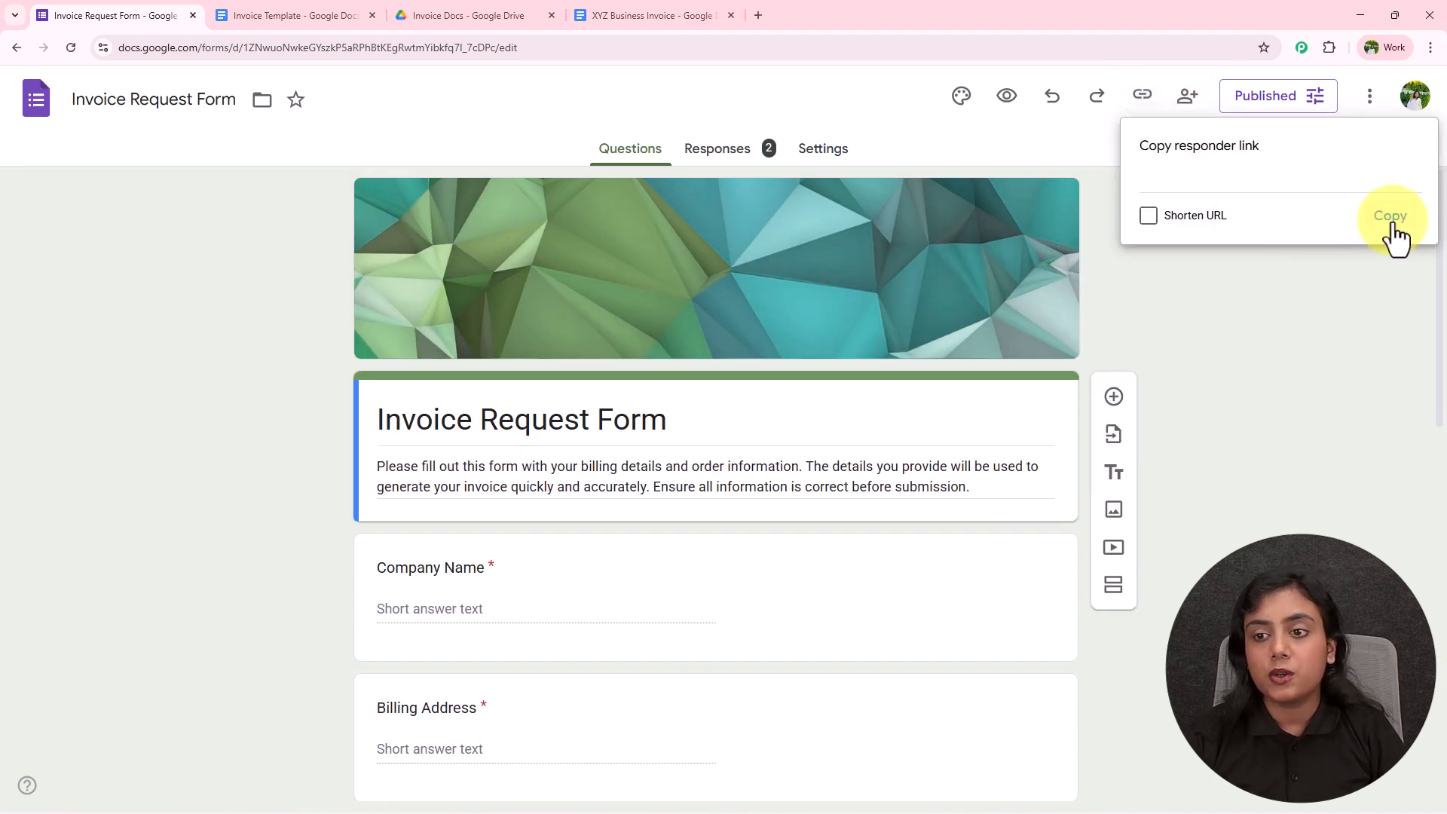
pyautogui.click(1394, 222)
pyautogui.click(760, 15)
pyautogui.hotkey('ctrl', 'v')
# Load the live form and enter Company Name 'AA Company' and Billing Address '123 Old Town'
pyautogui.press('Return')
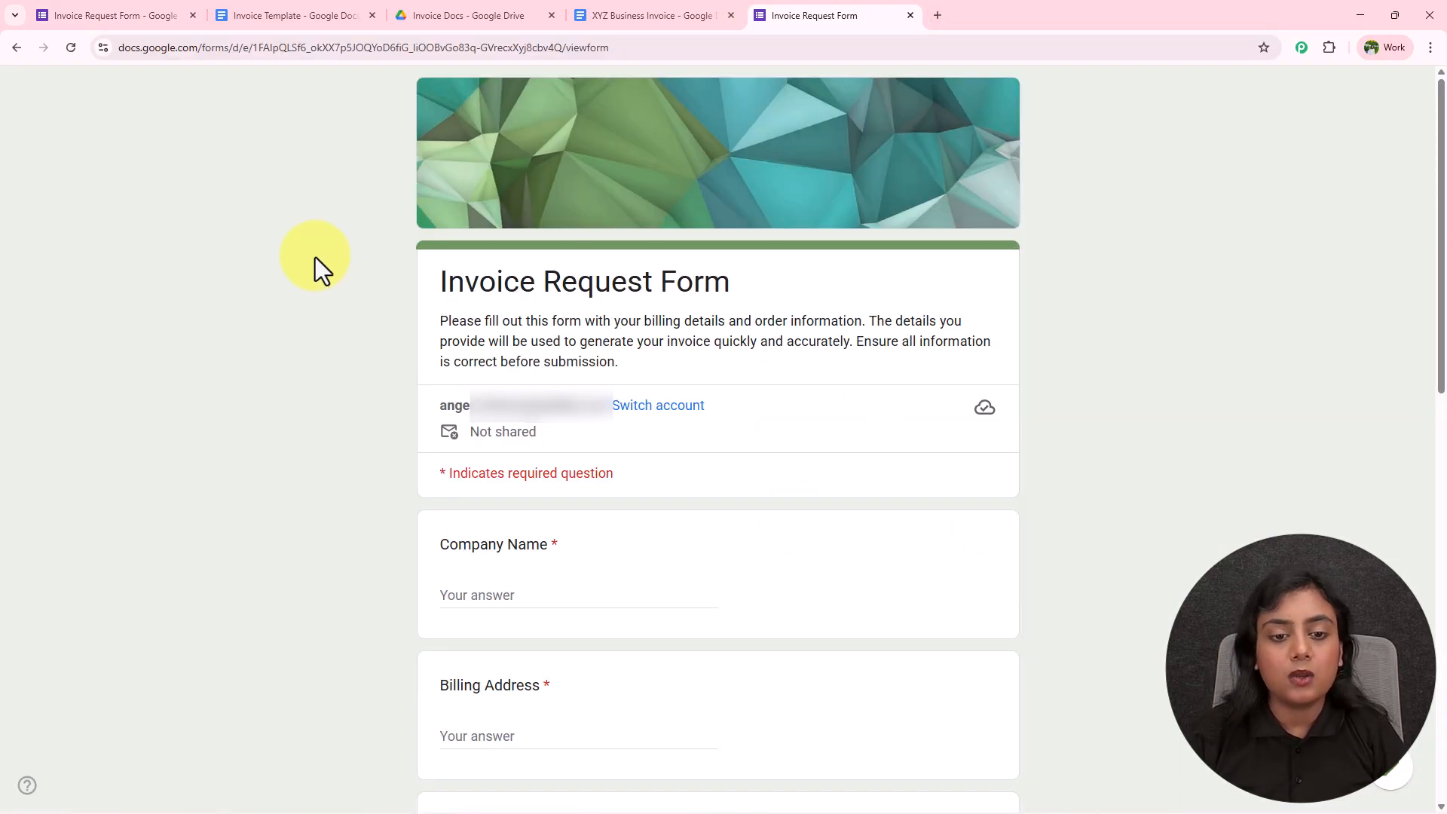
pyautogui.click(517, 595)
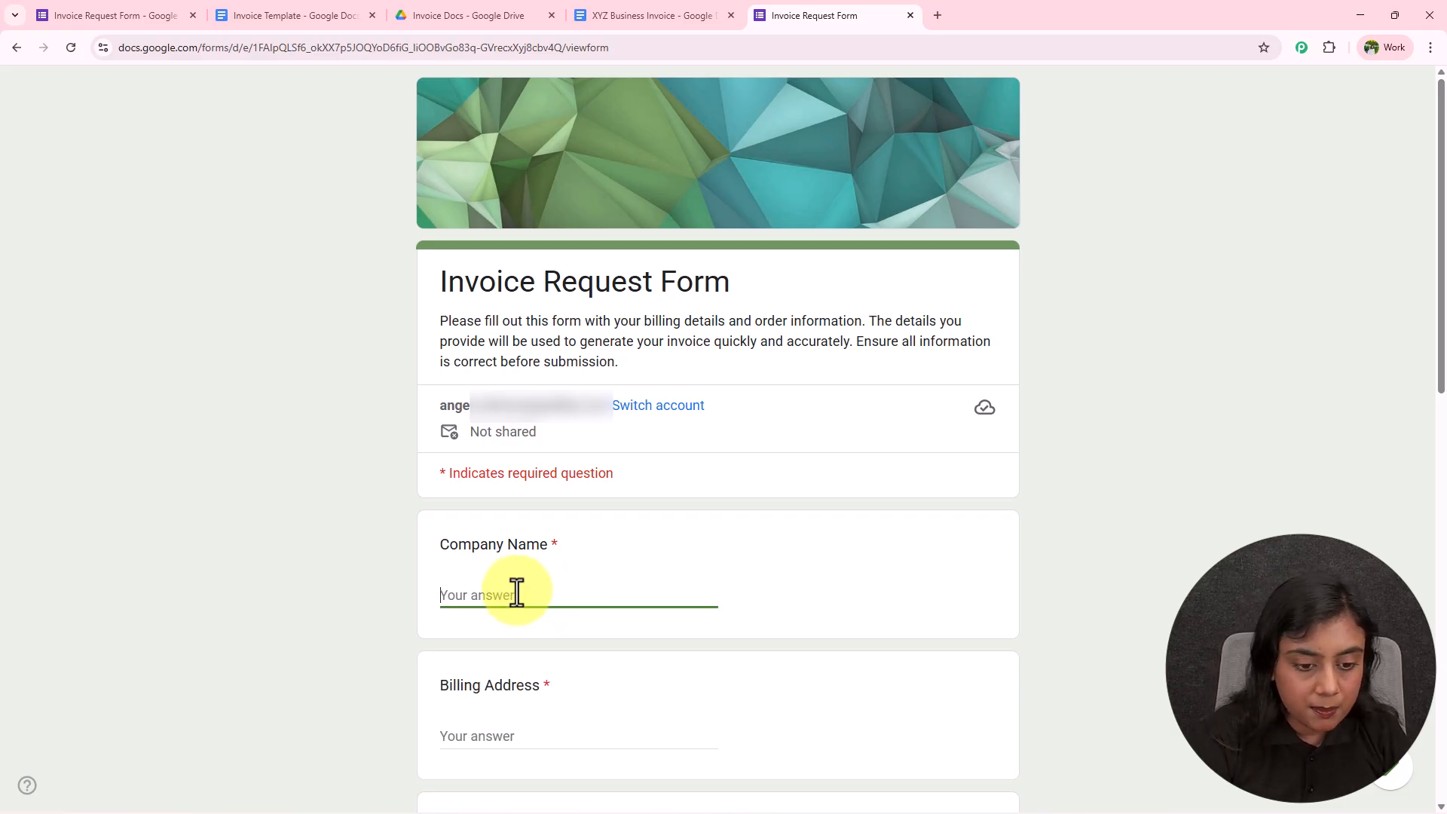
pyautogui.write('AA Company')
pyautogui.scroll(-5, 677, 478)
pyautogui.click(526, 275)
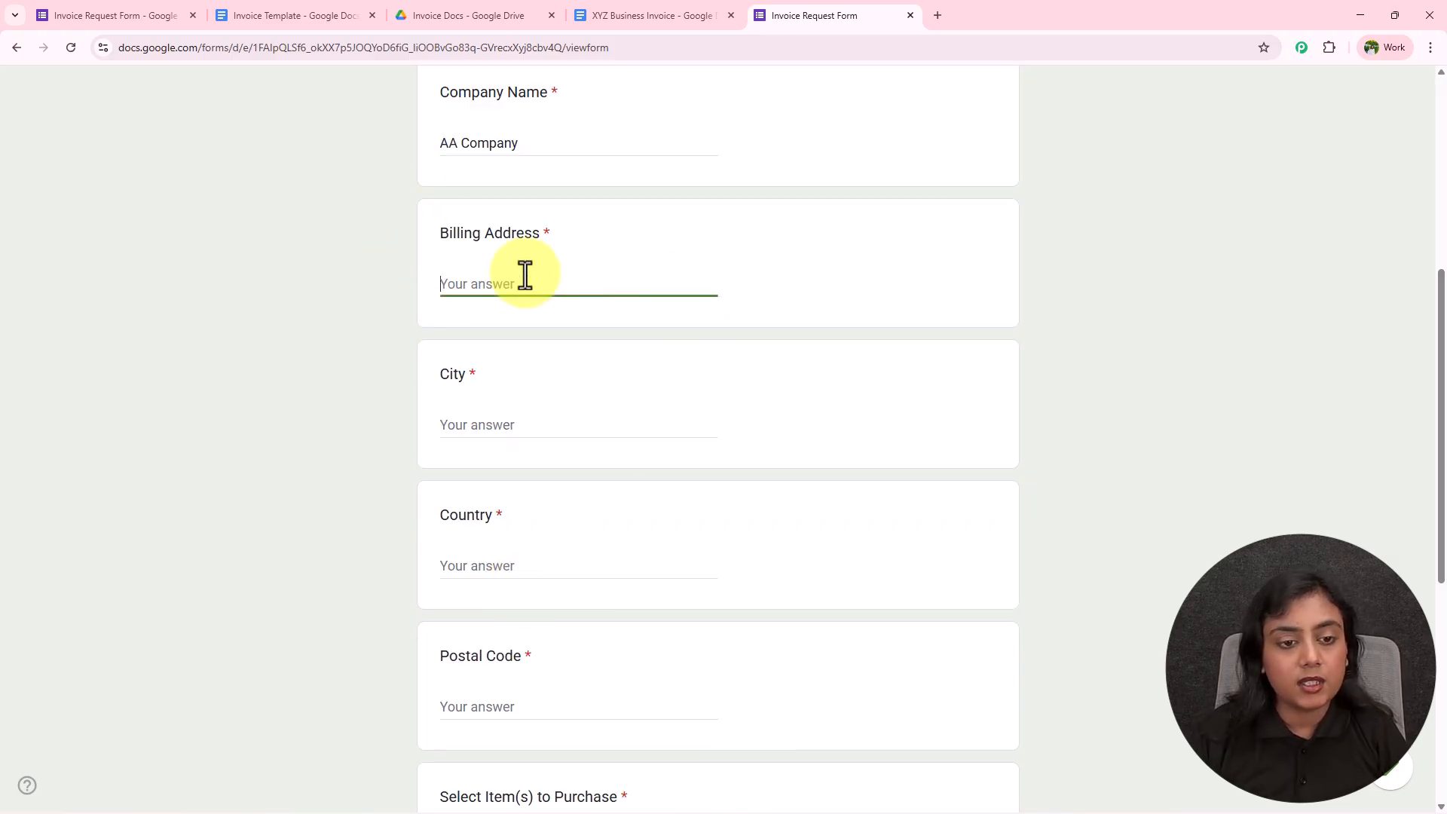
pyautogui.write('1')
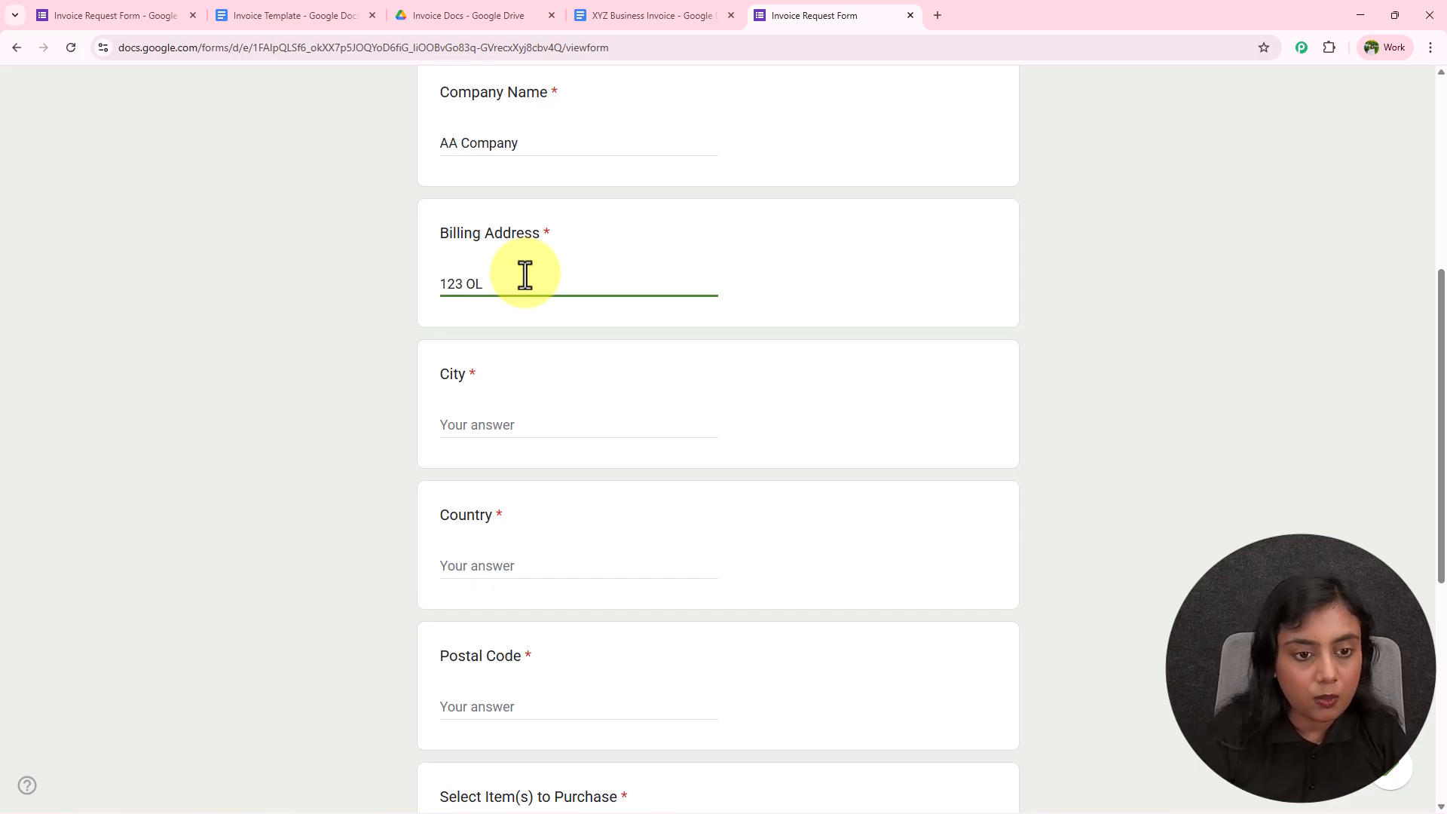
pyautogui.write('23 Old Town')
# Fill in City Indore, Country India and Postal Code 462003
pyautogui.scroll(-2, 526, 276)
pyautogui.click(525, 275)
pyautogui.write('Indore')
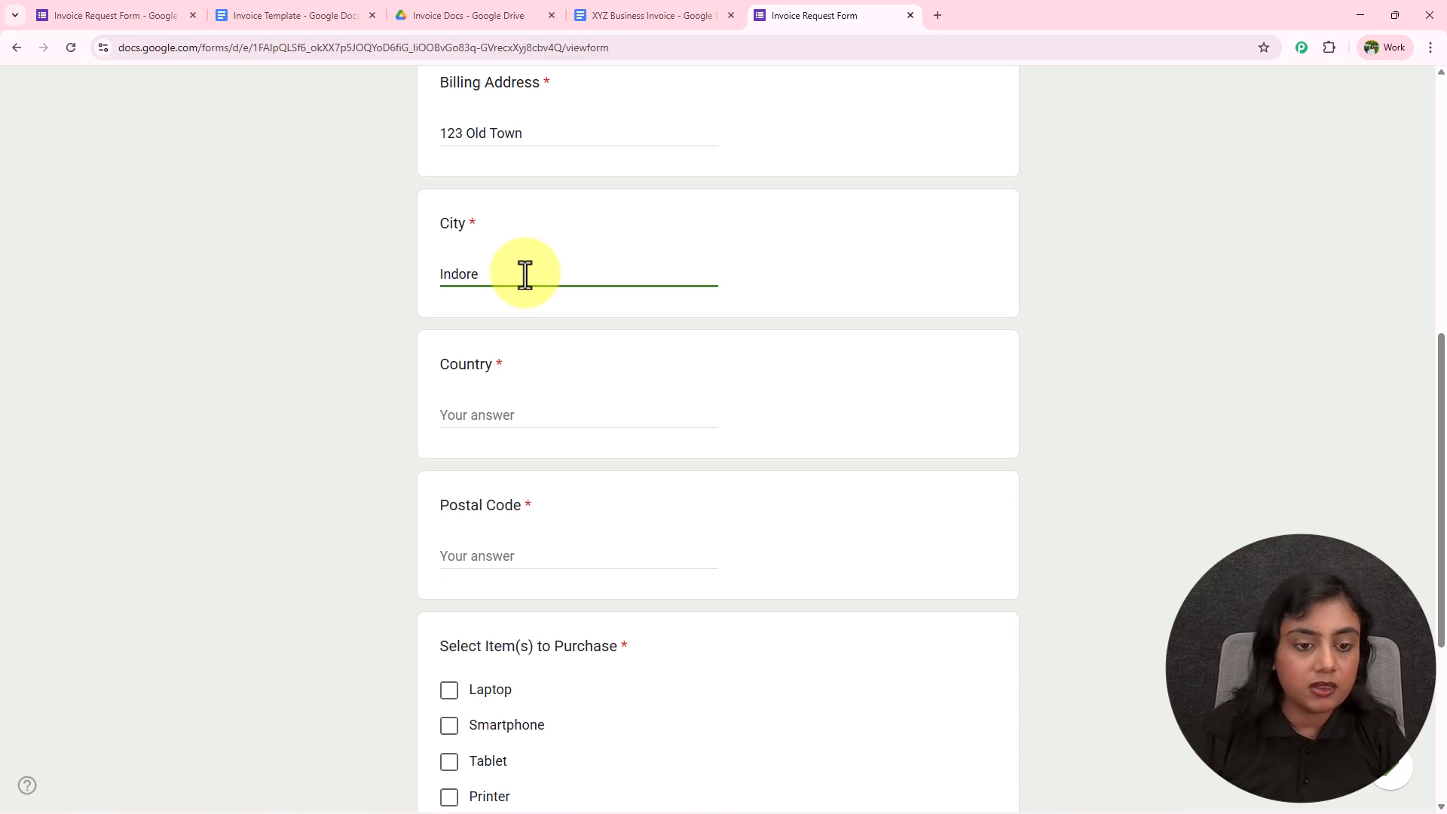
pyautogui.click(569, 414)
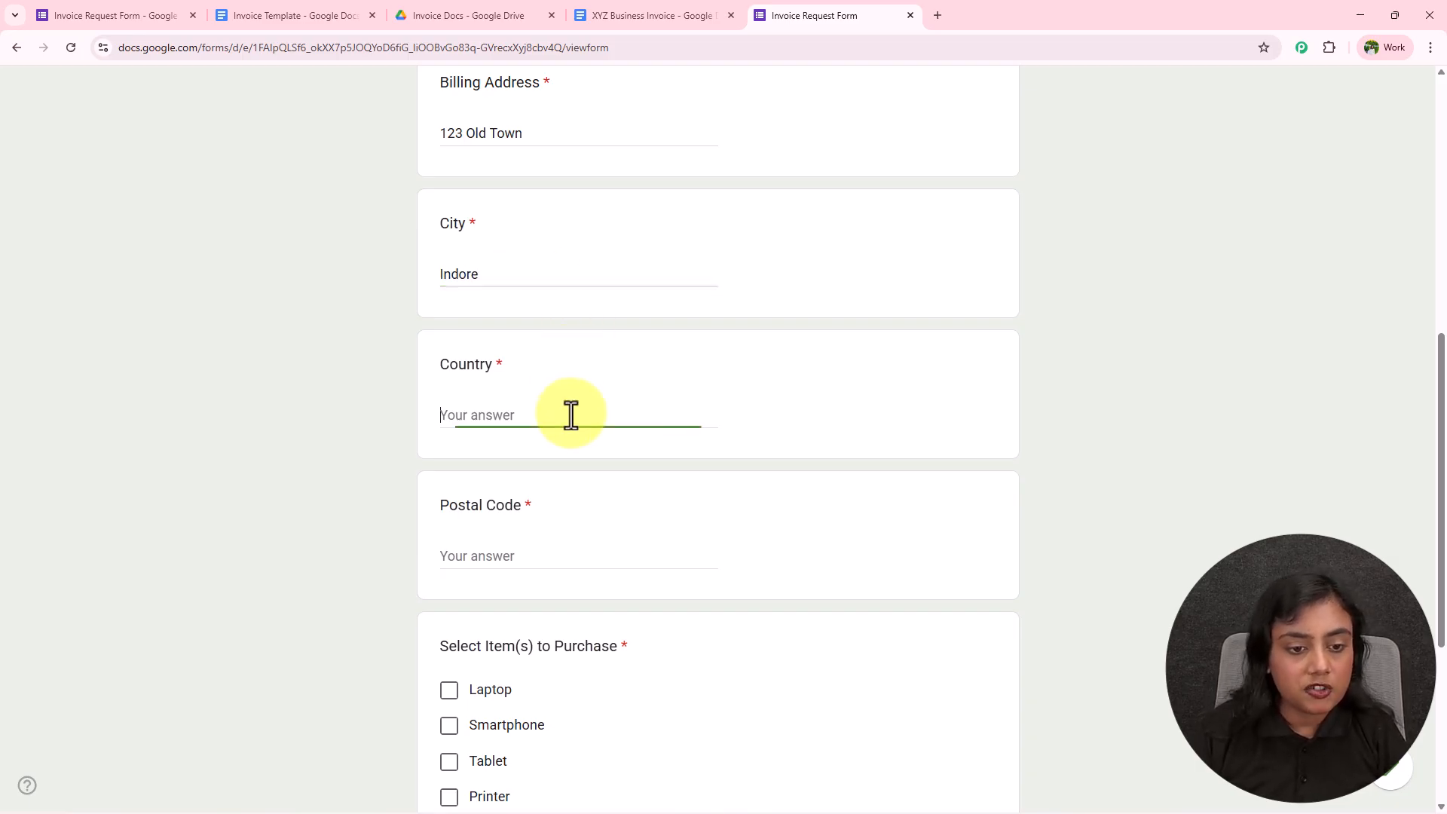
pyautogui.write('India')
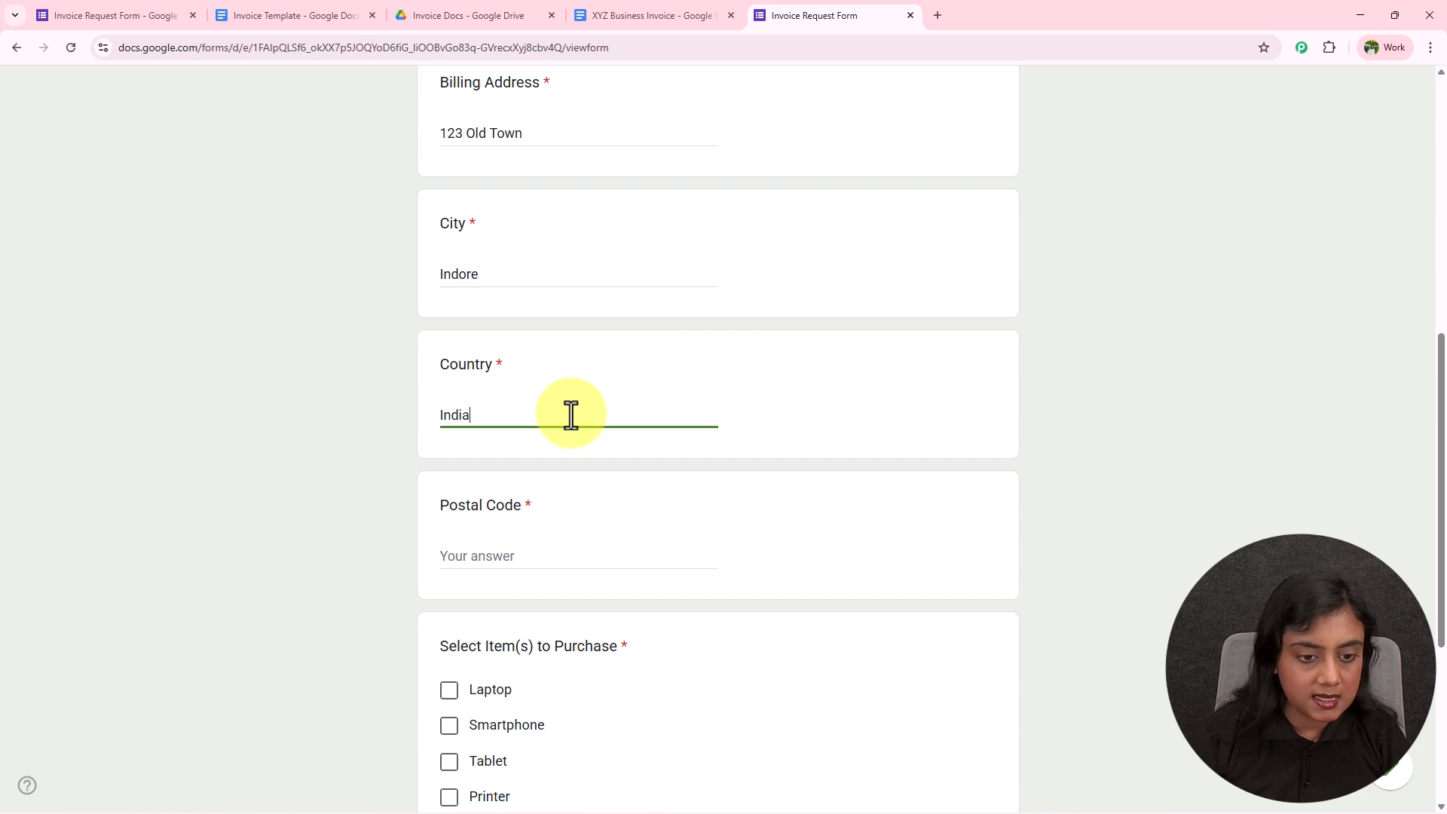
pyautogui.click(507, 559)
pyautogui.write('462003')
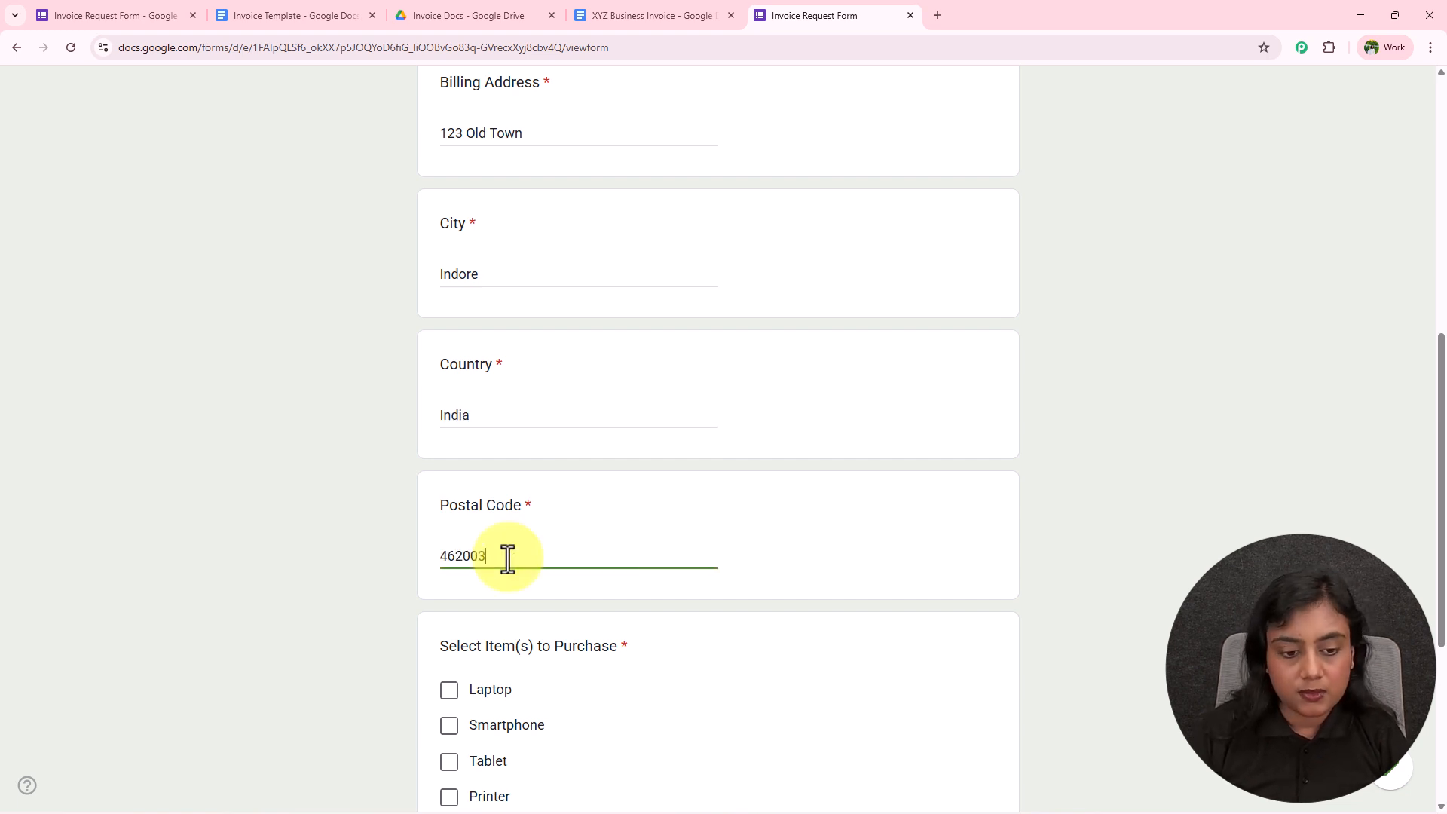
# Select Tablet, enter Quantity 150, and submit the request
pyautogui.scroll(-5, 507, 558)
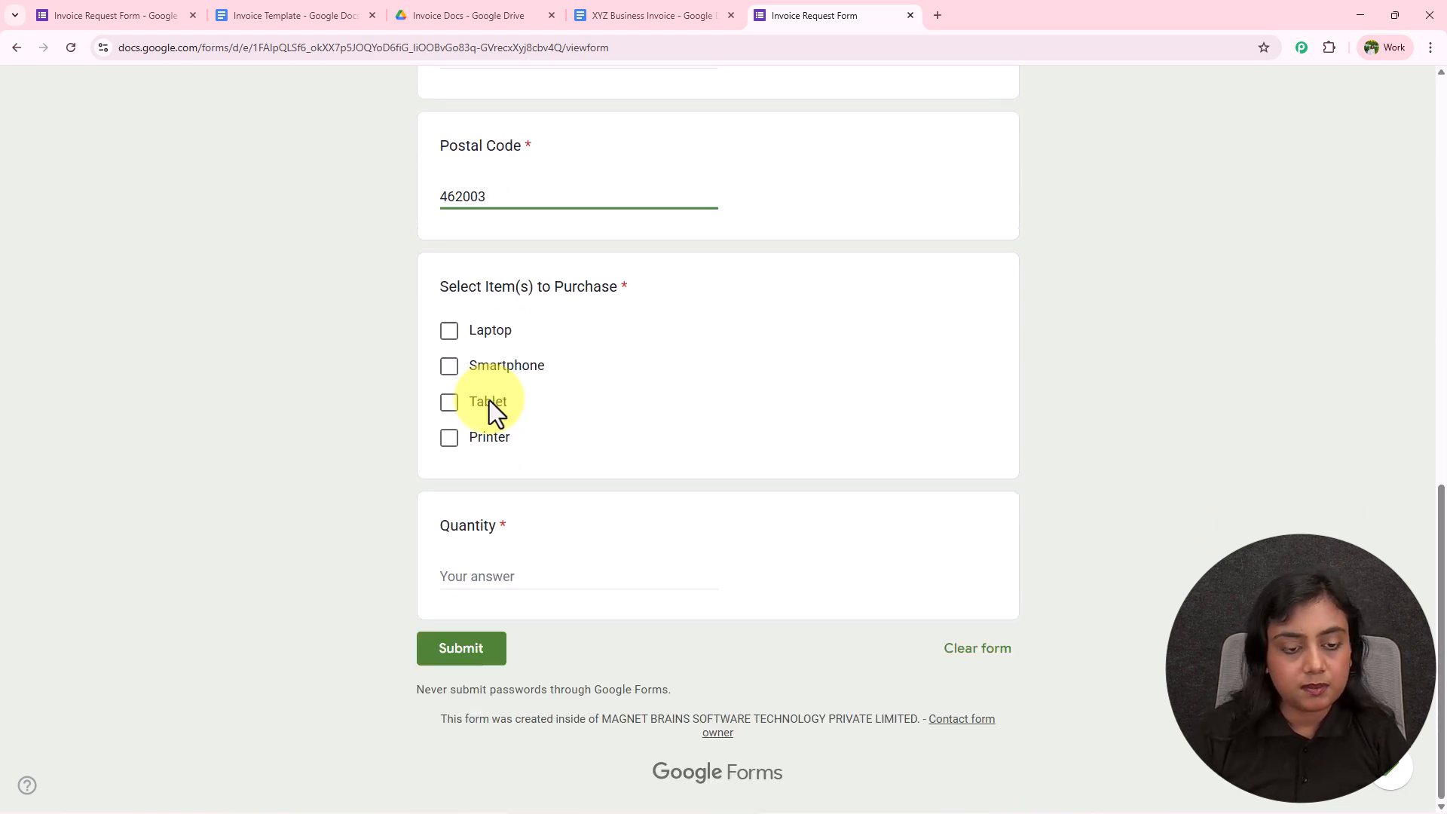
pyautogui.click(449, 407)
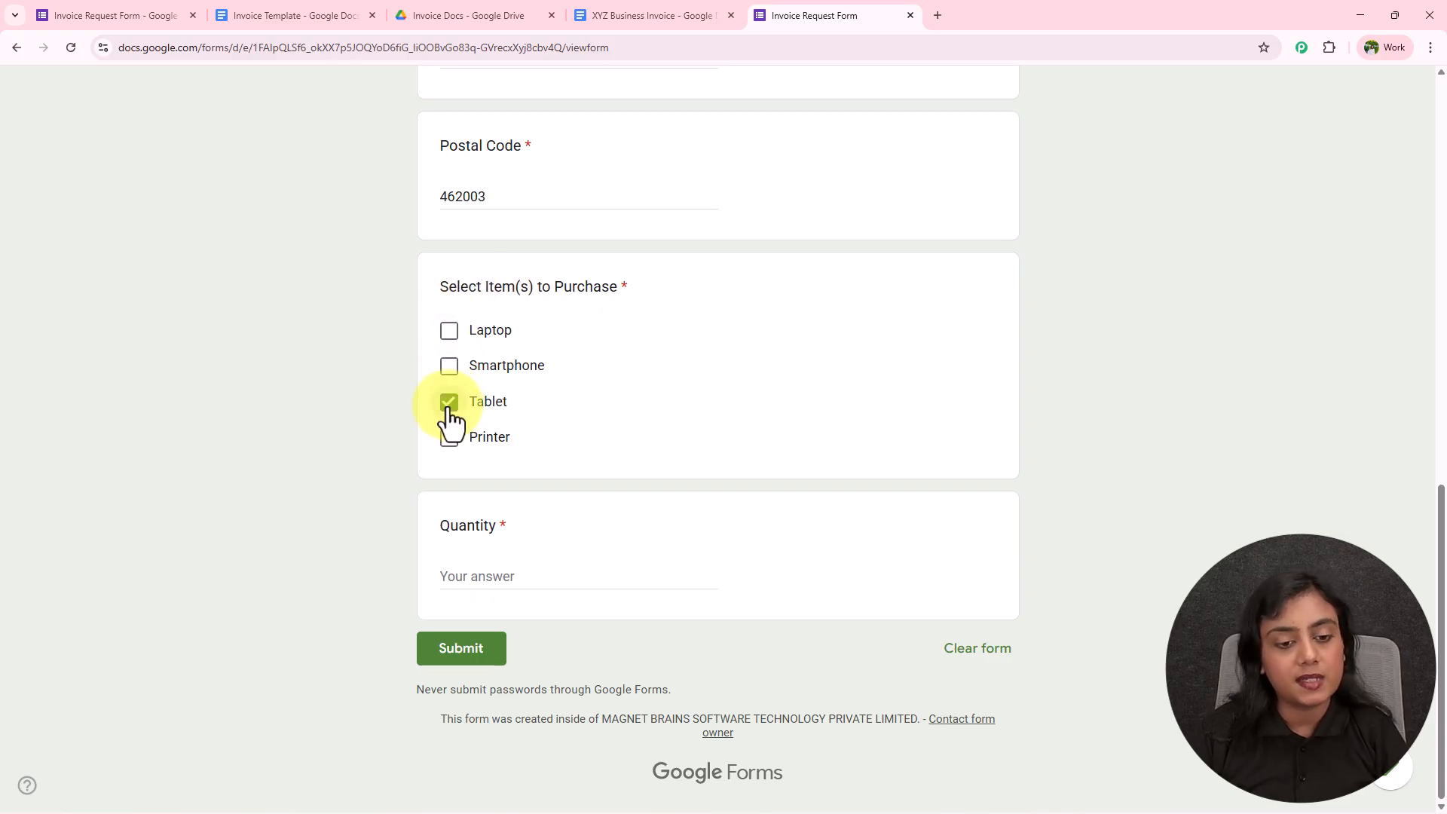
pyautogui.click(513, 577)
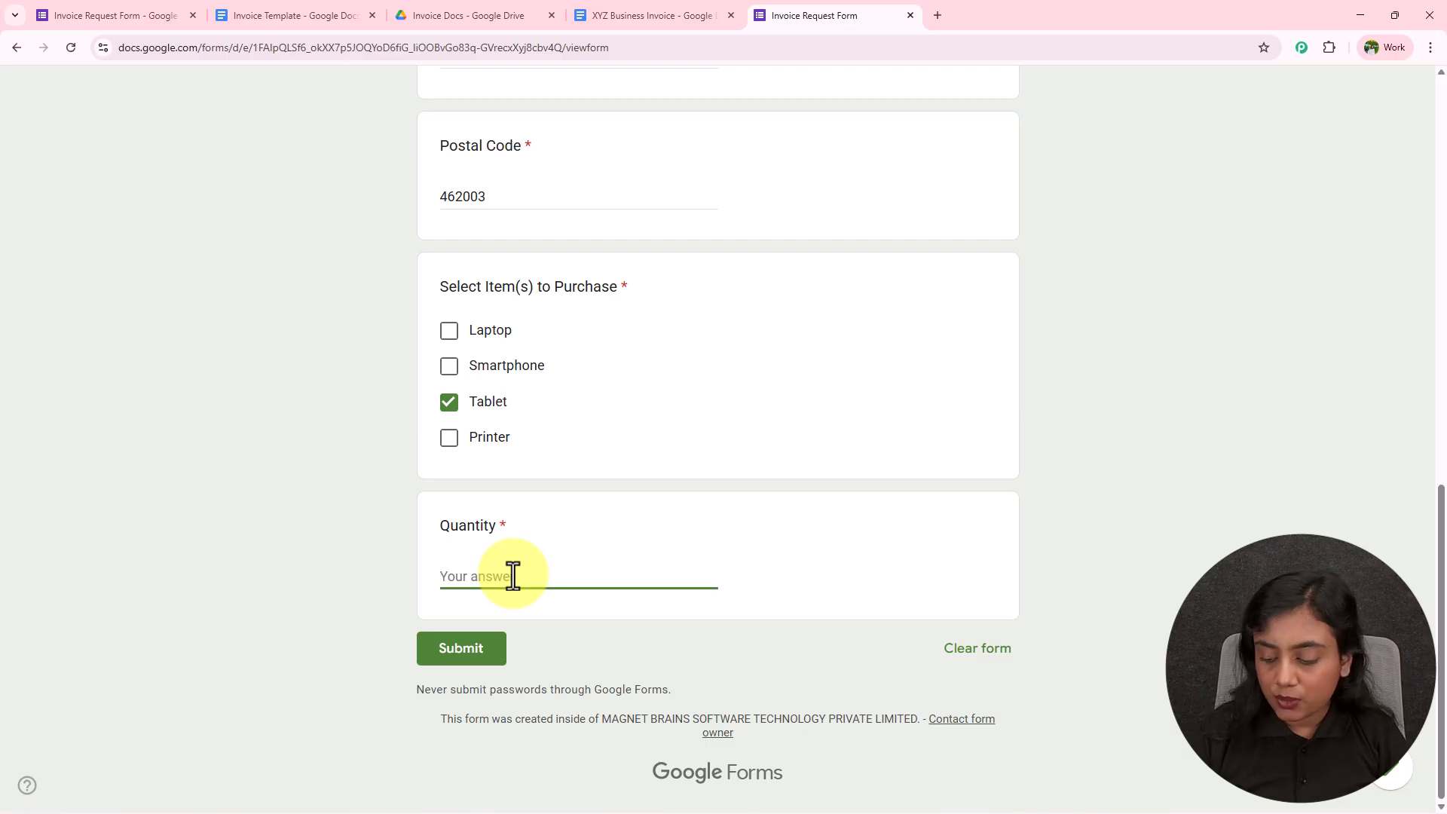
pyautogui.write('150')
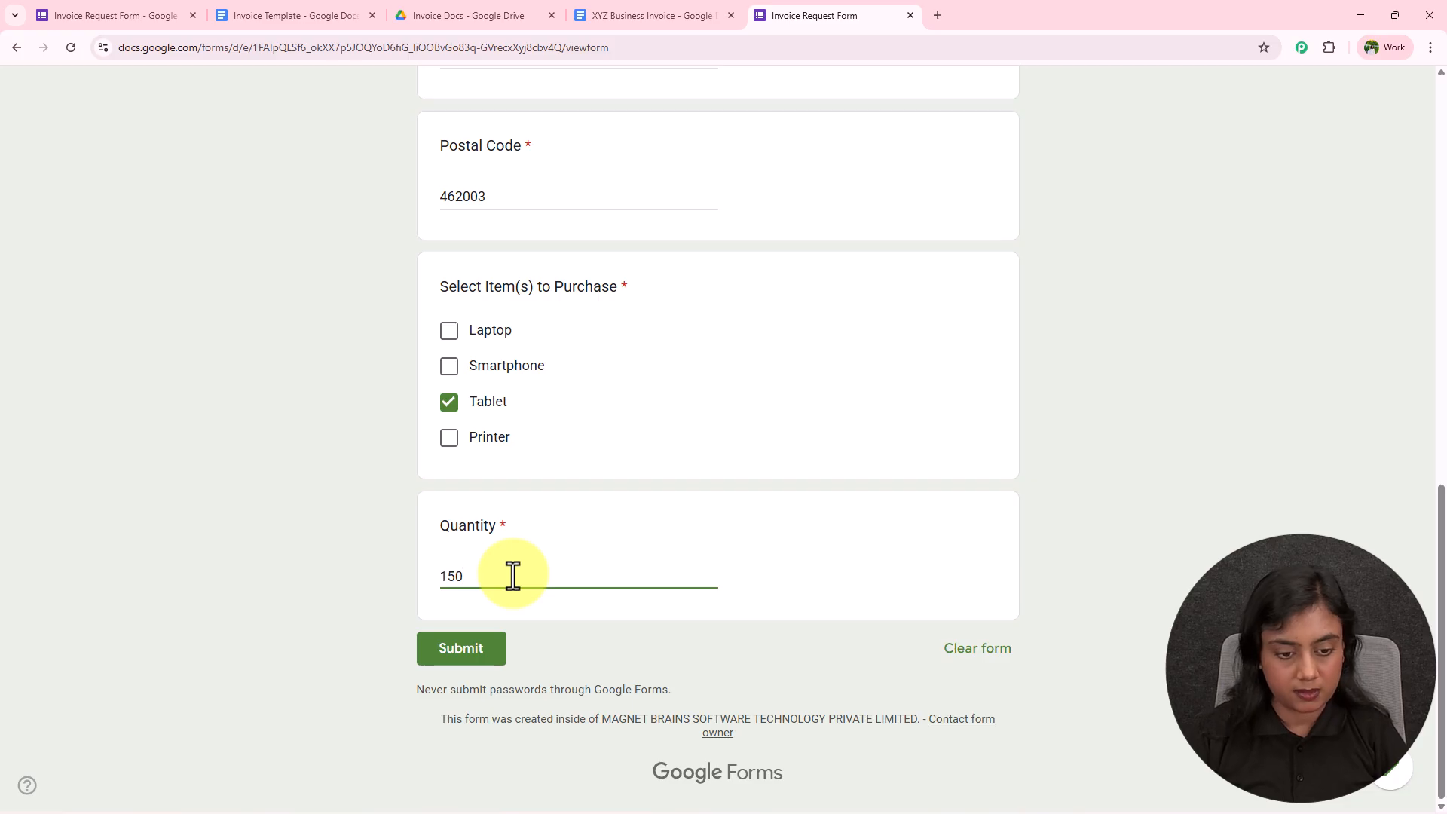
pyautogui.click(468, 654)
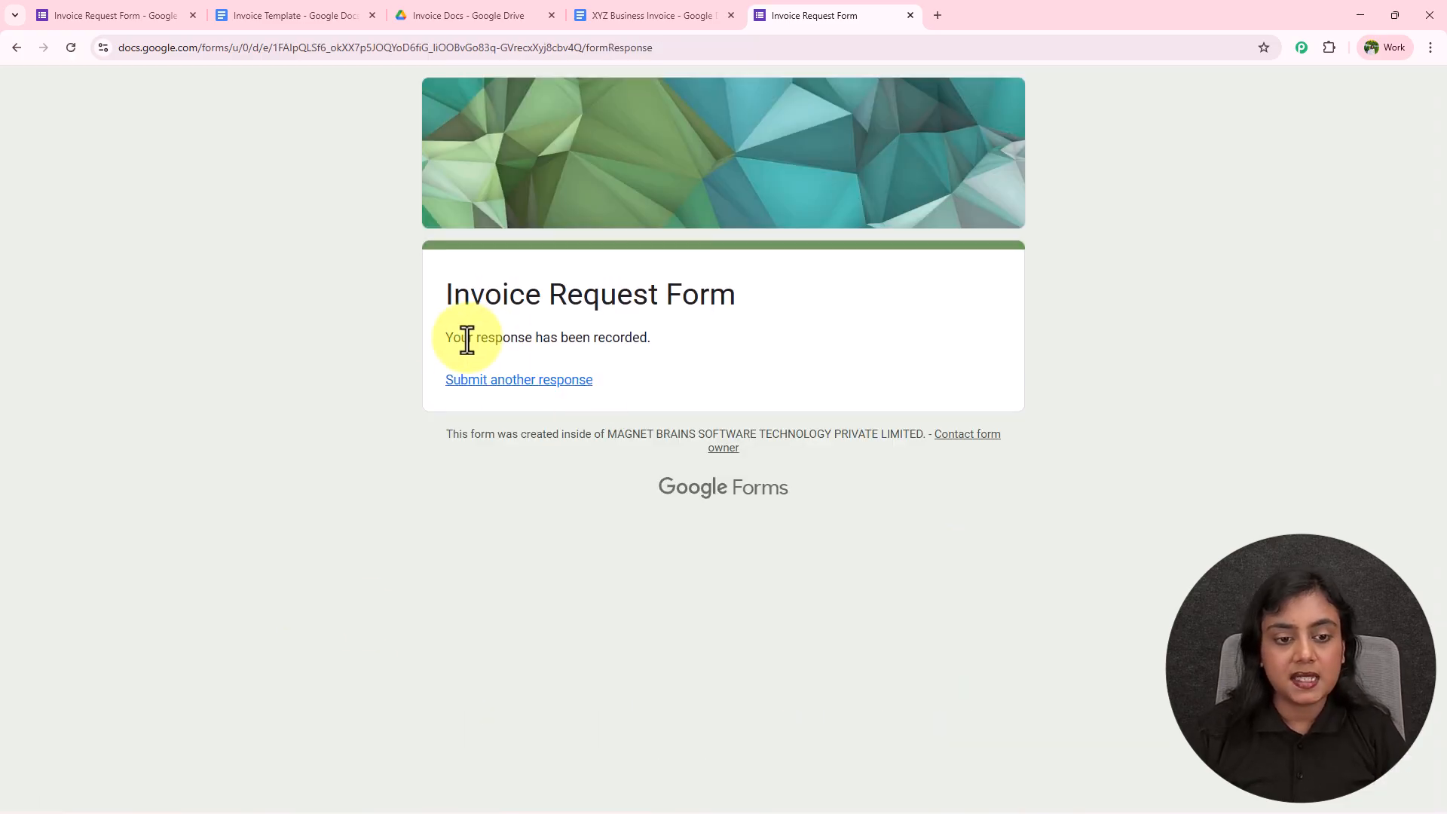
pyautogui.moveTo(445, 339); pyautogui.dragTo(667, 344)
pyautogui.click(804, 337)
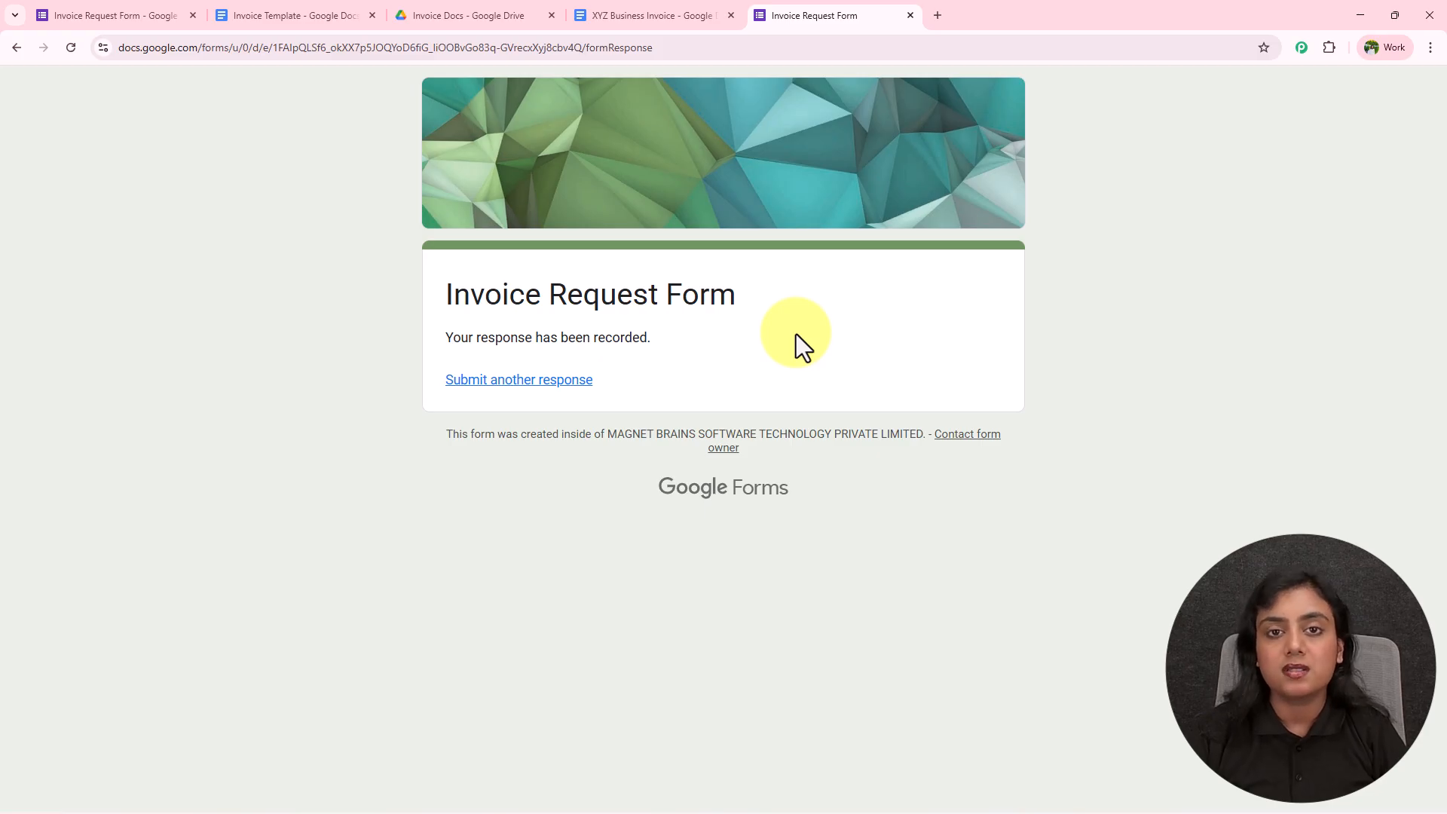
pyautogui.click(467, 14)
pyautogui.doubleClick(384, 334)
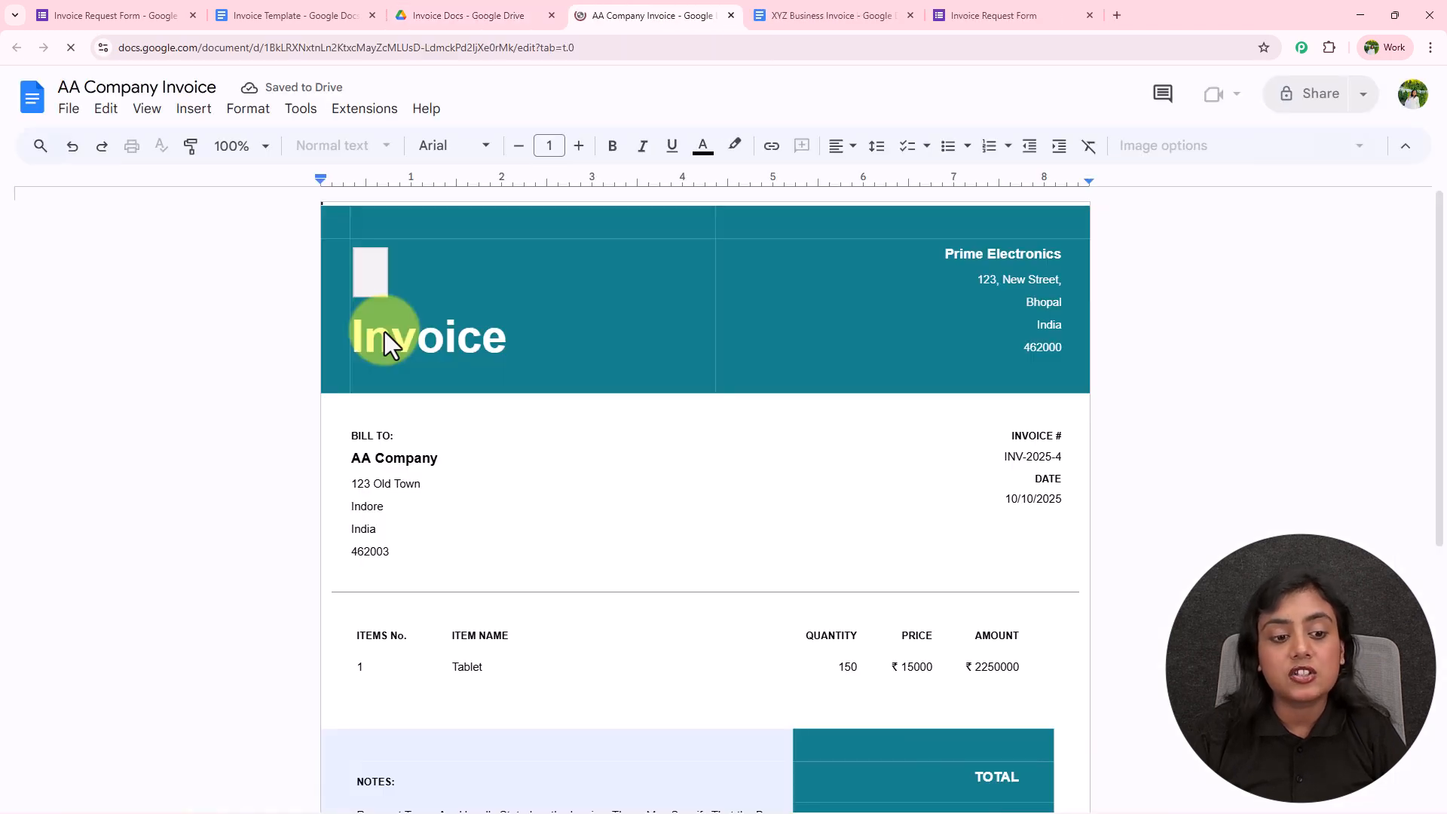
pyautogui.click(442, 456)
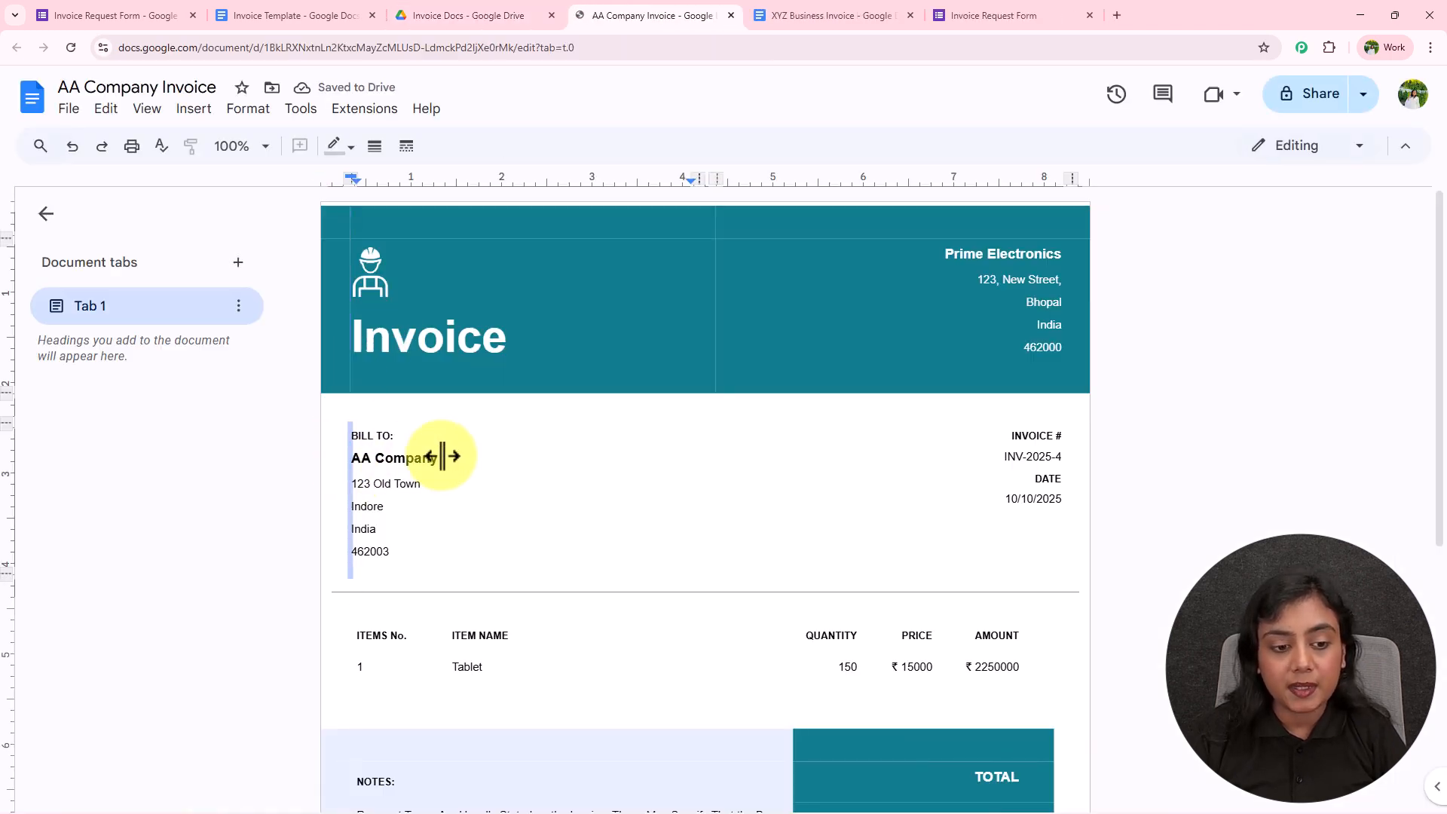
pyautogui.click(415, 487)
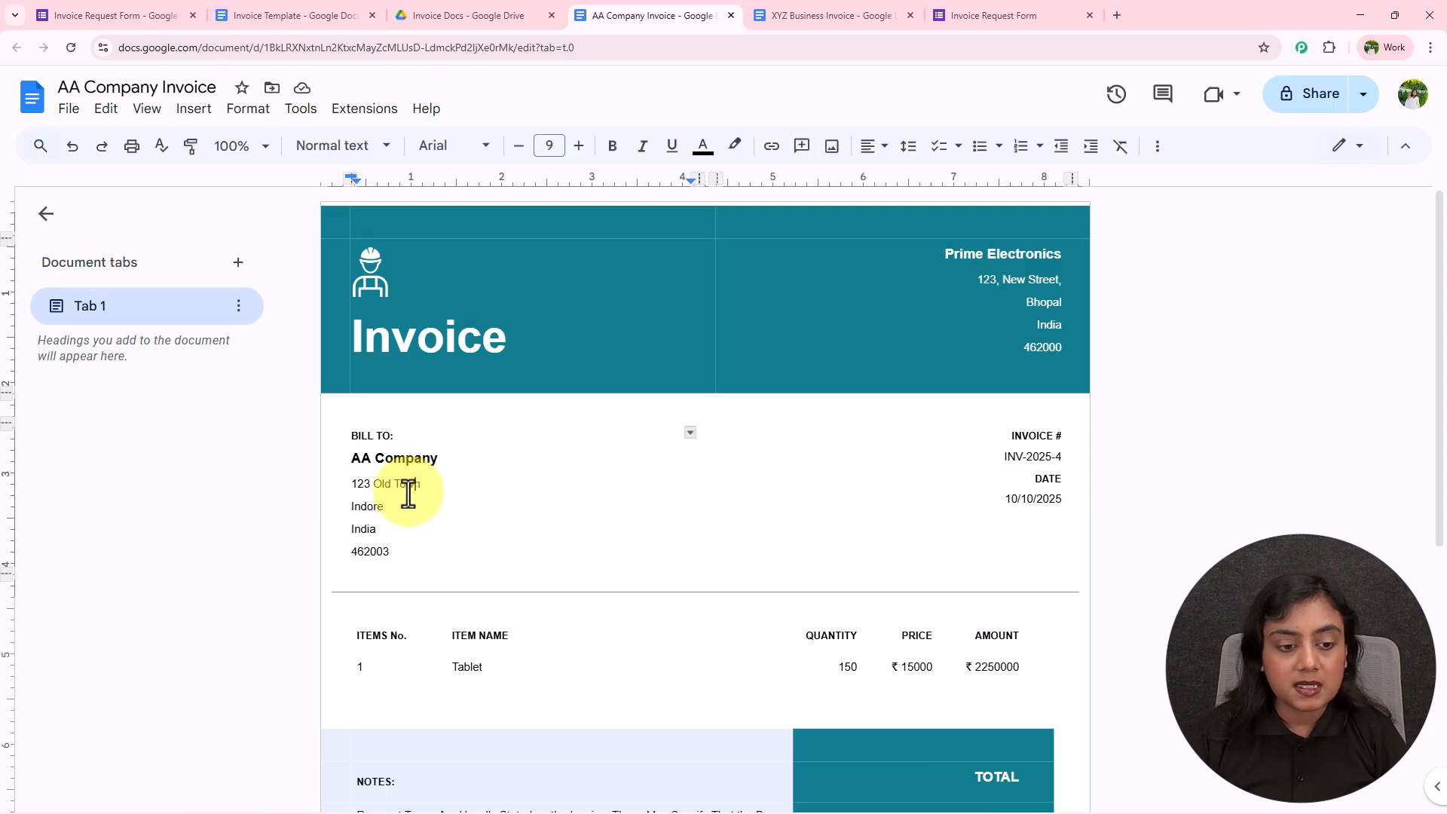
pyautogui.click(381, 508)
pyautogui.click(395, 555)
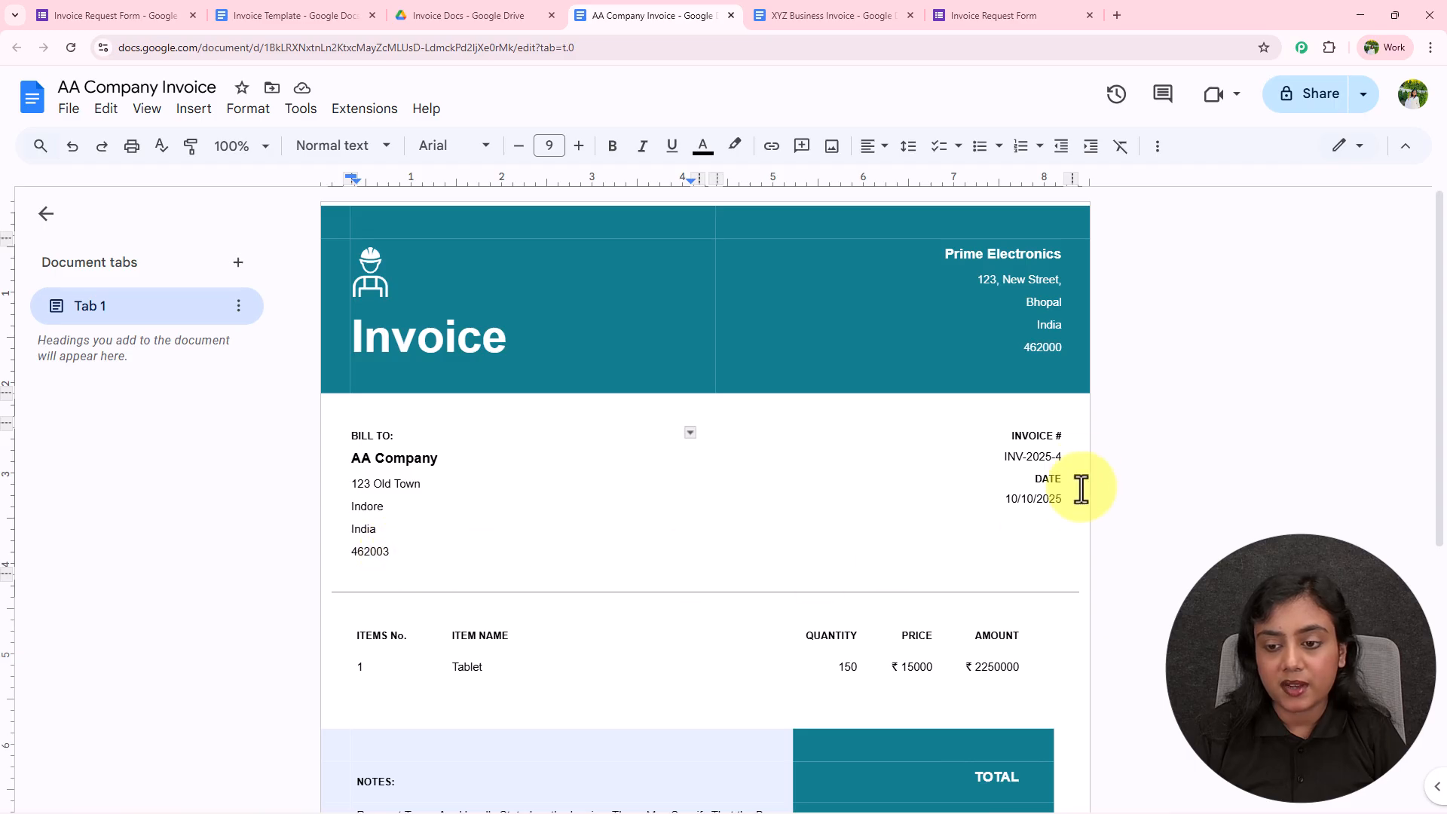
pyautogui.click(1062, 456)
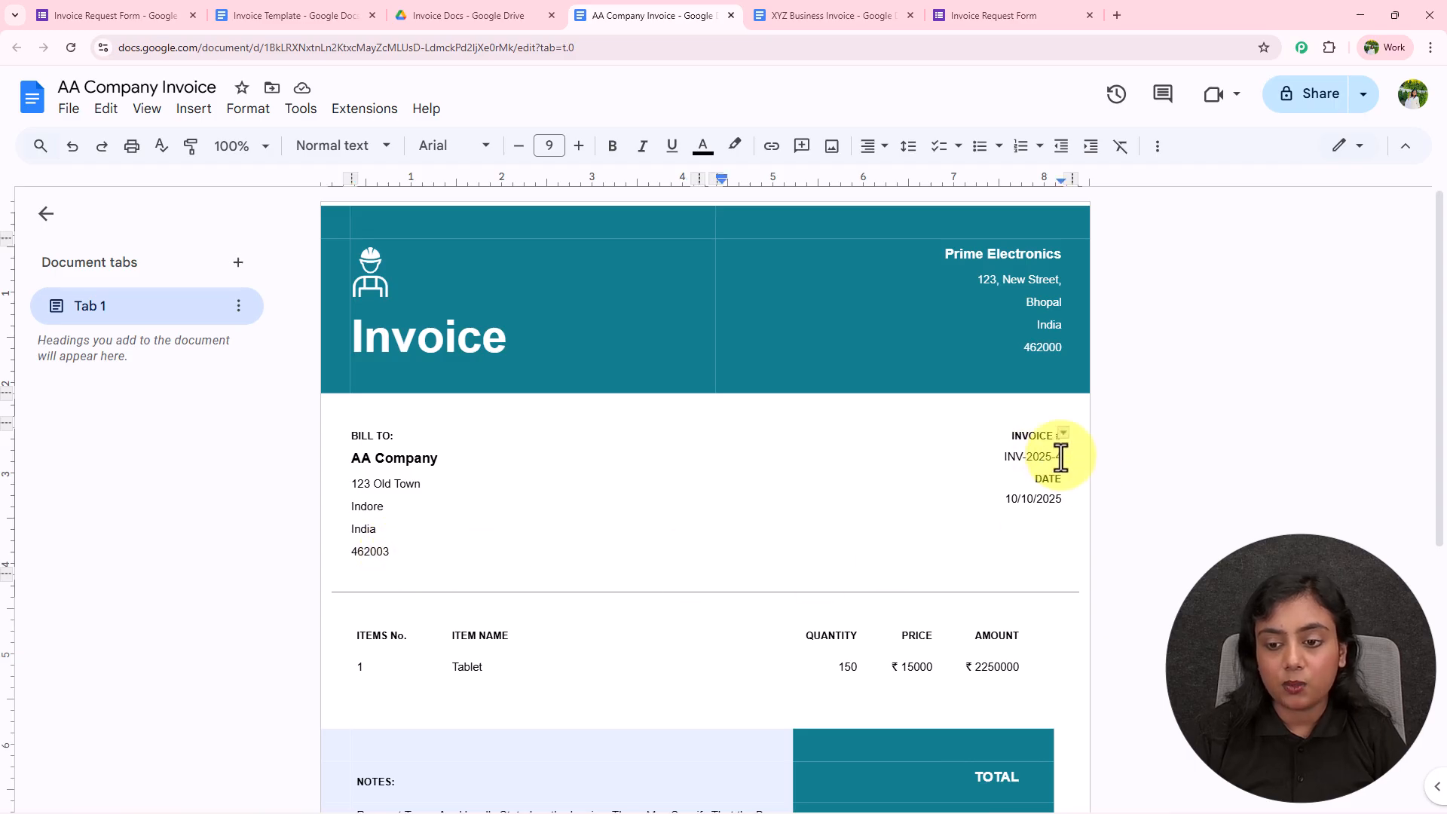
pyautogui.click(1049, 494)
pyautogui.click(1003, 499)
pyautogui.click(1065, 499)
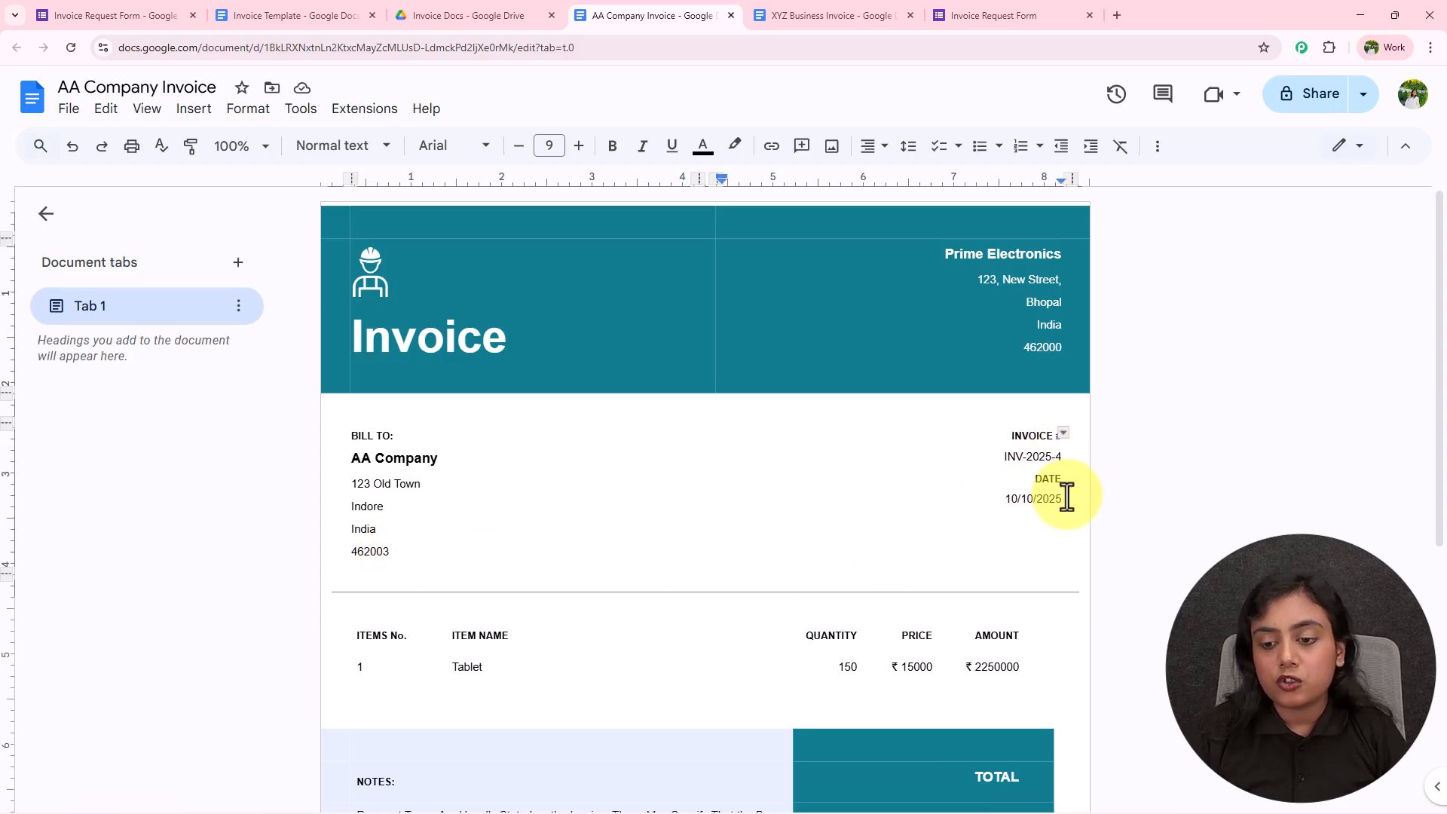
pyautogui.scroll(-5, 1187, 475)
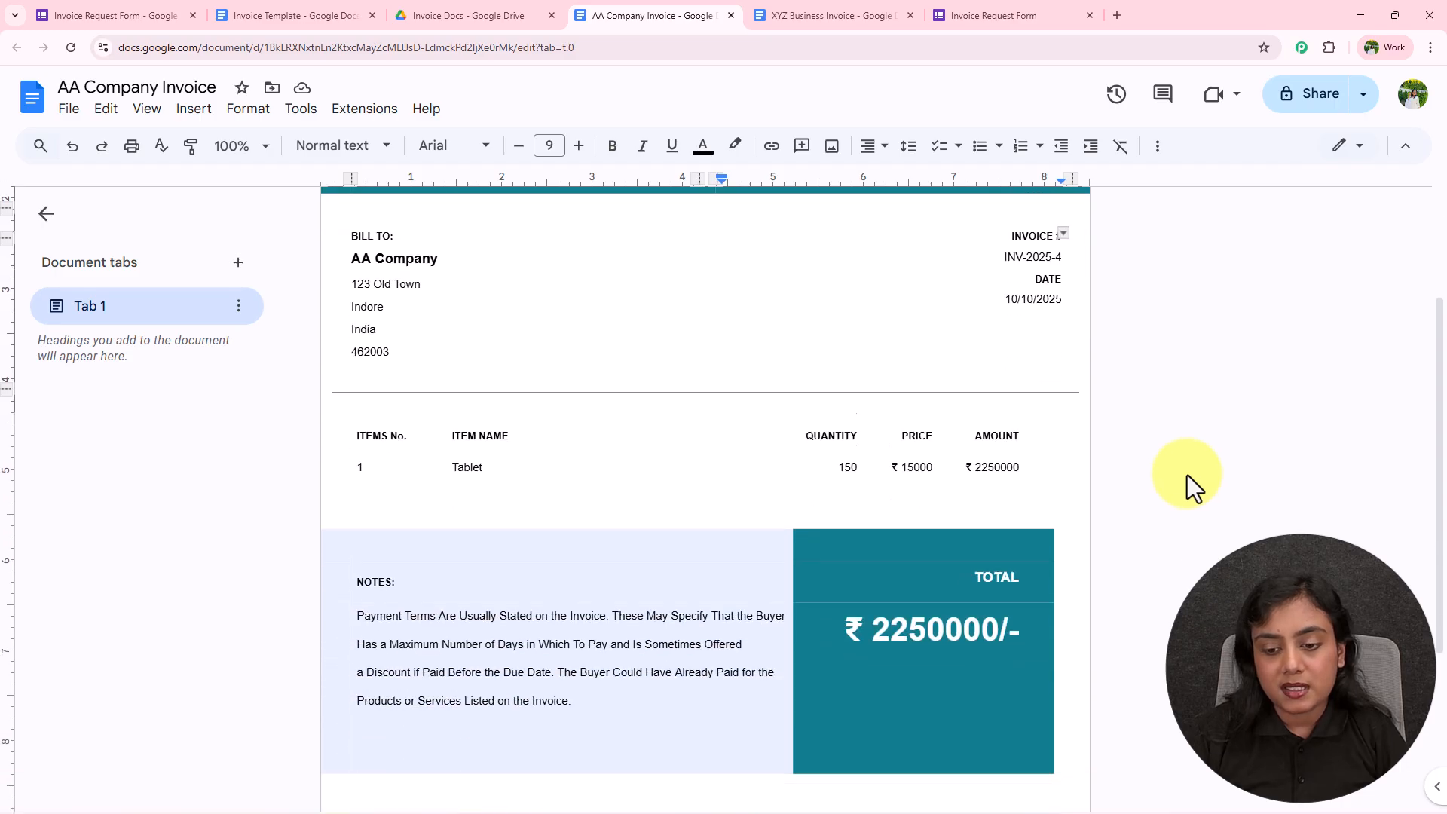
pyautogui.click(457, 298)
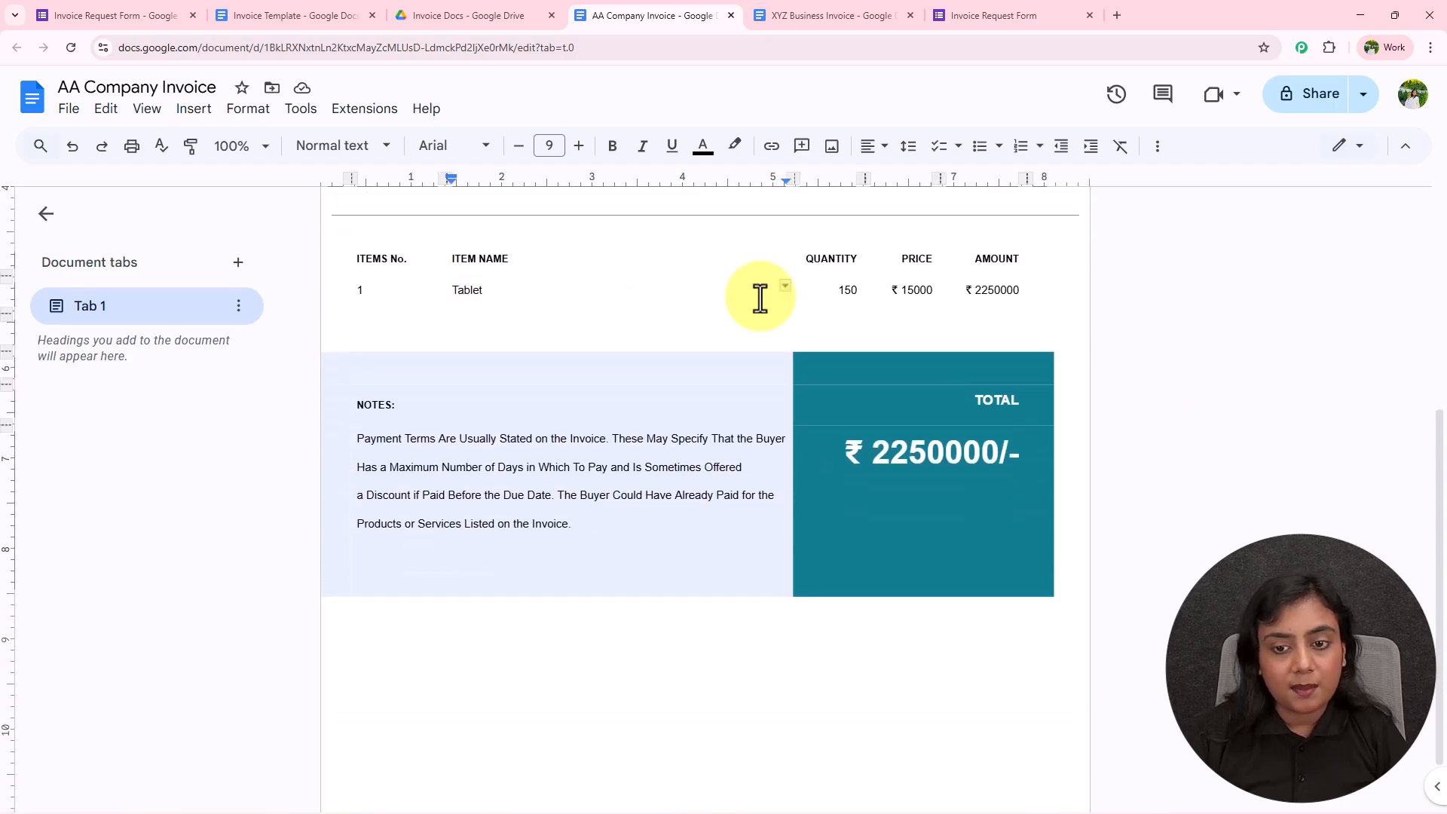
pyautogui.click(840, 292)
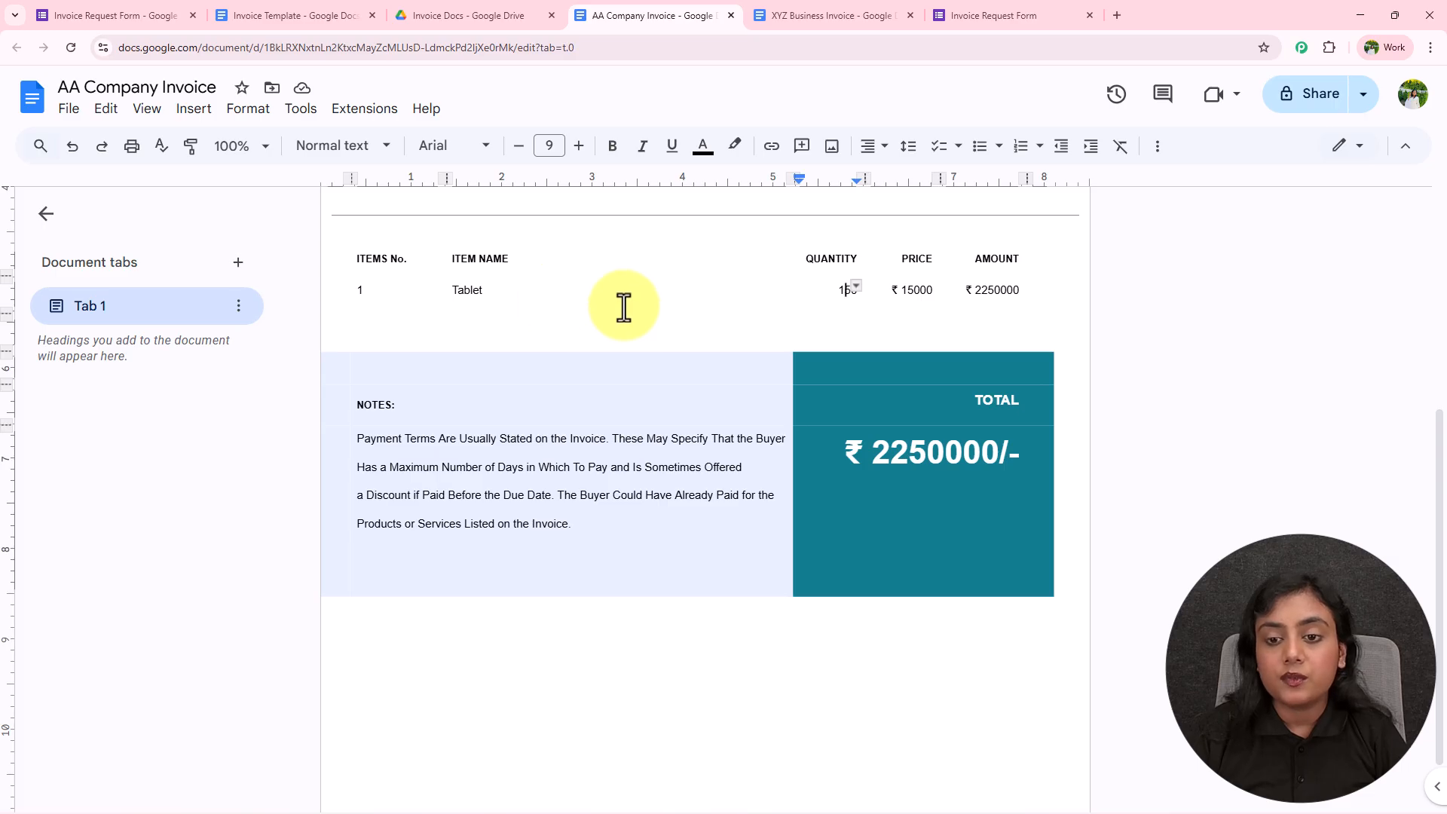
pyautogui.click(921, 291)
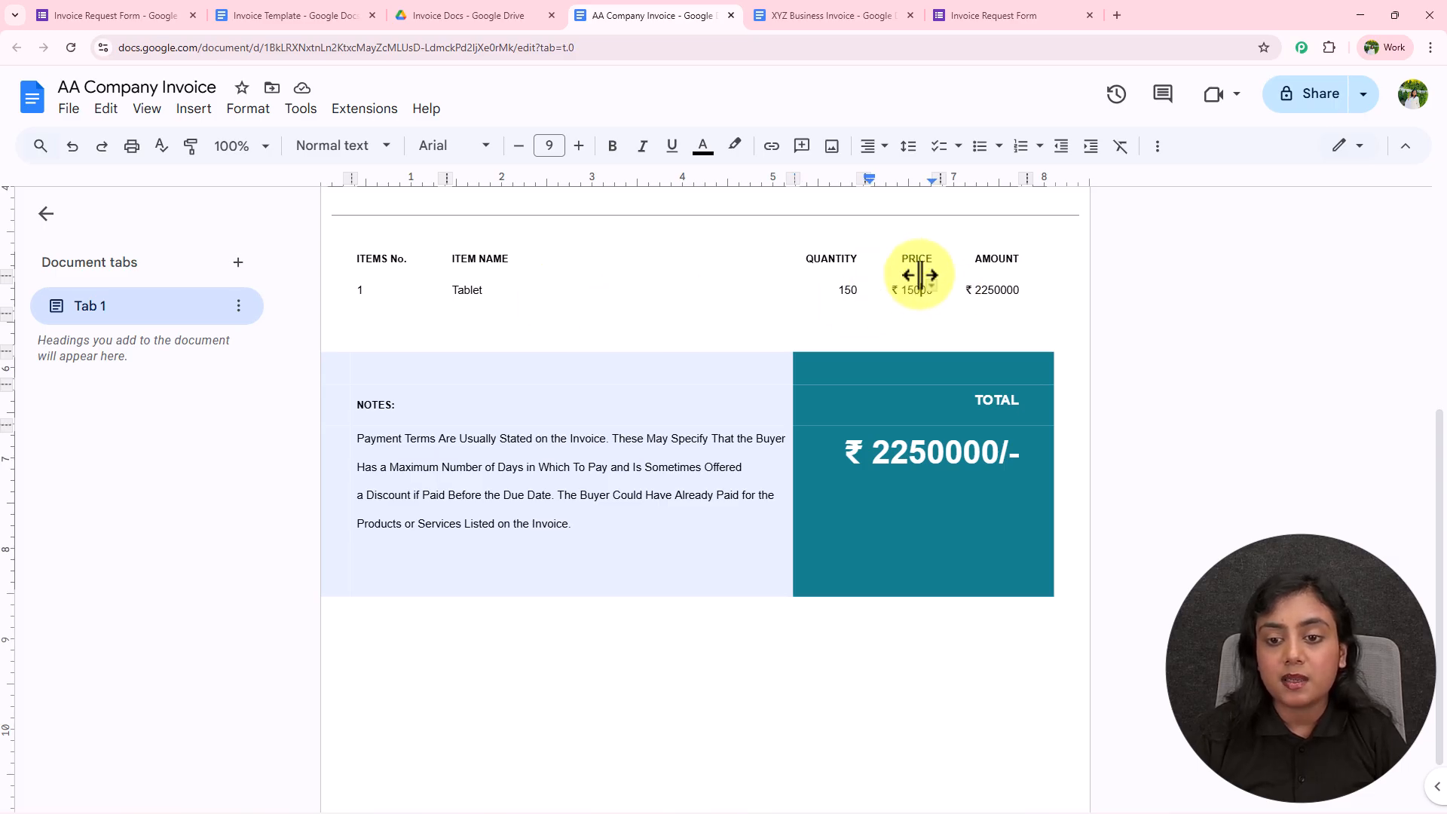
pyautogui.click(1198, 315)
pyautogui.scroll(5, 1131, 465)
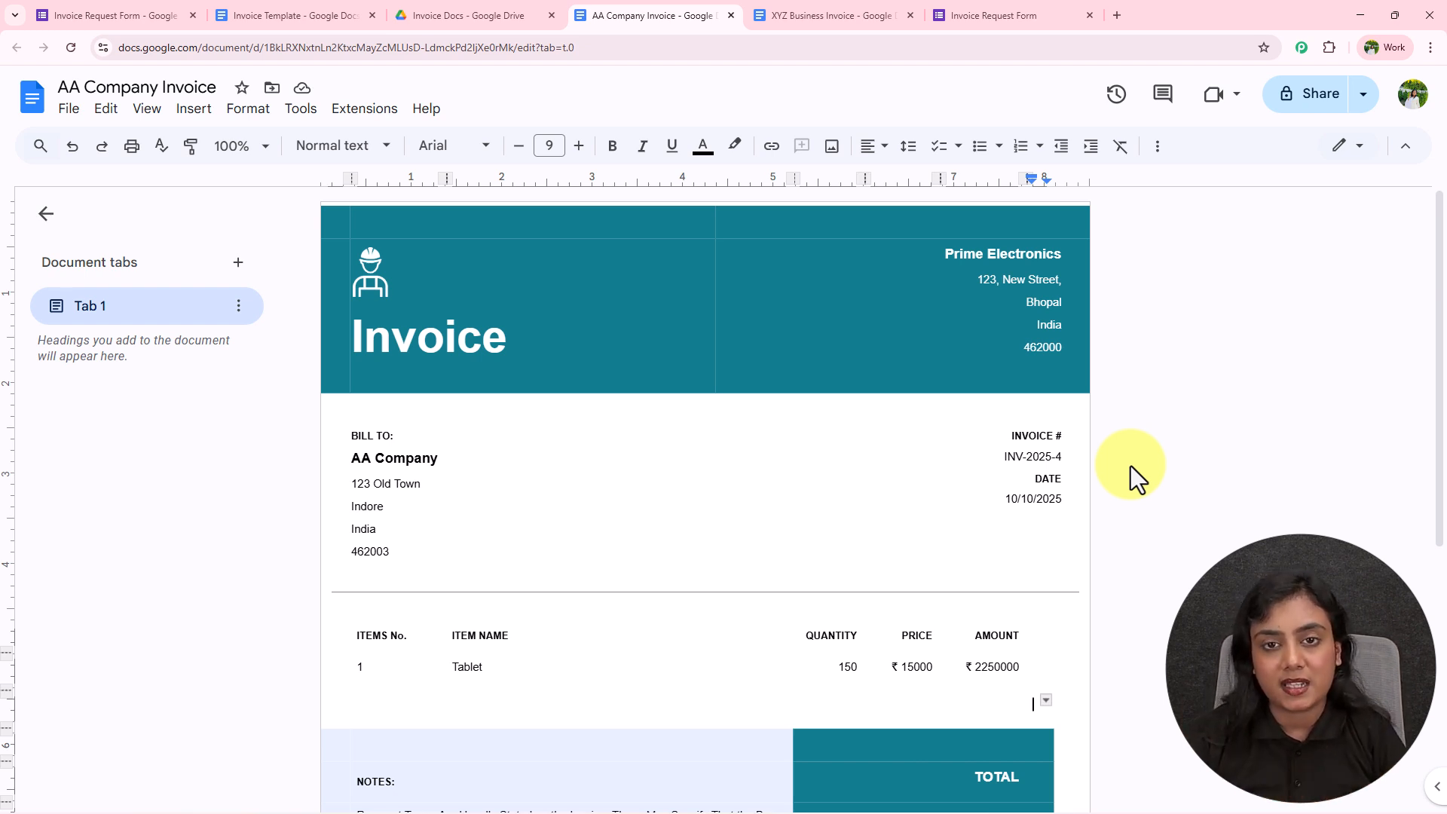
pyautogui.click(1116, 16)
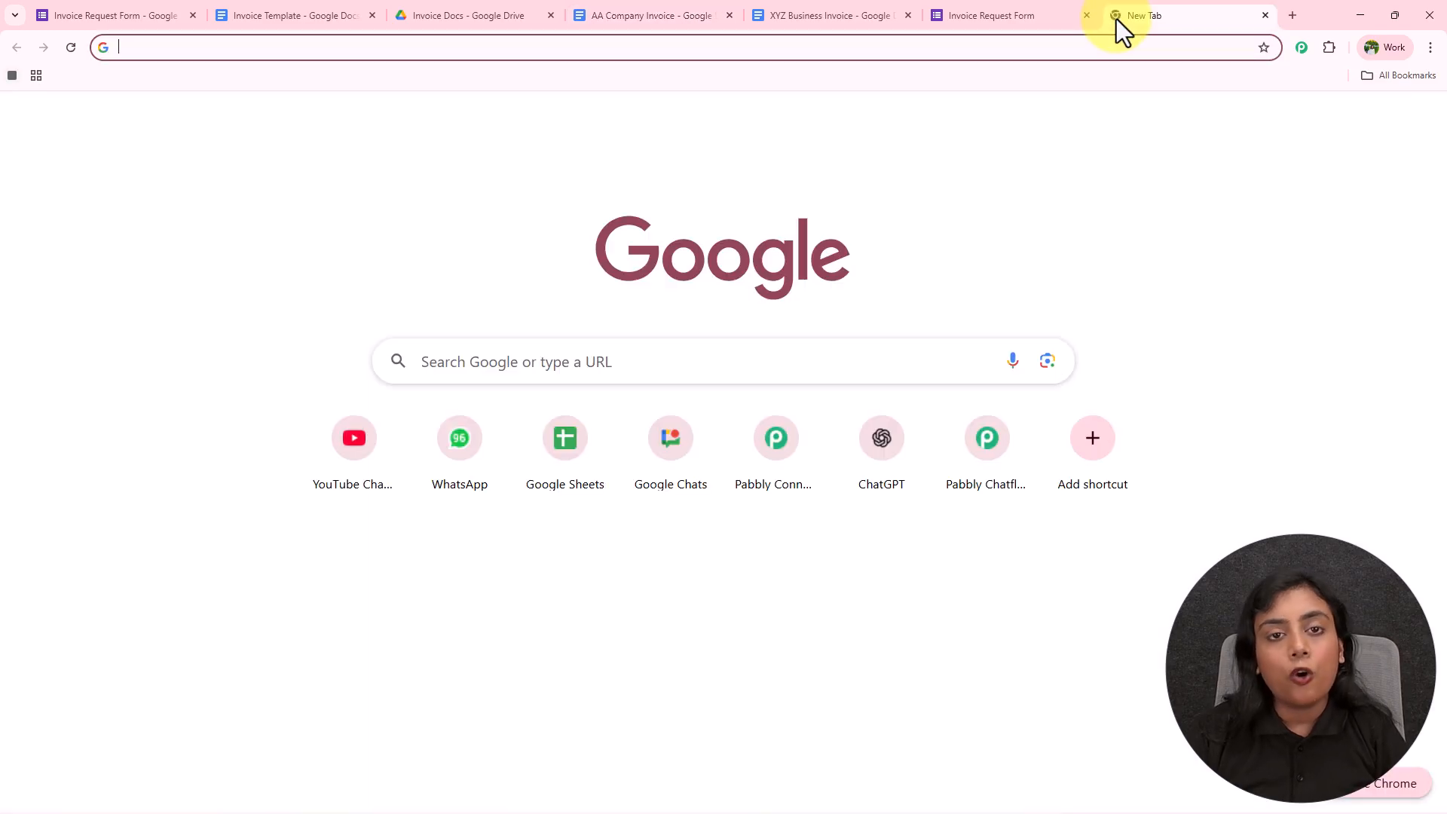
pyautogui.write('www.pabbly')
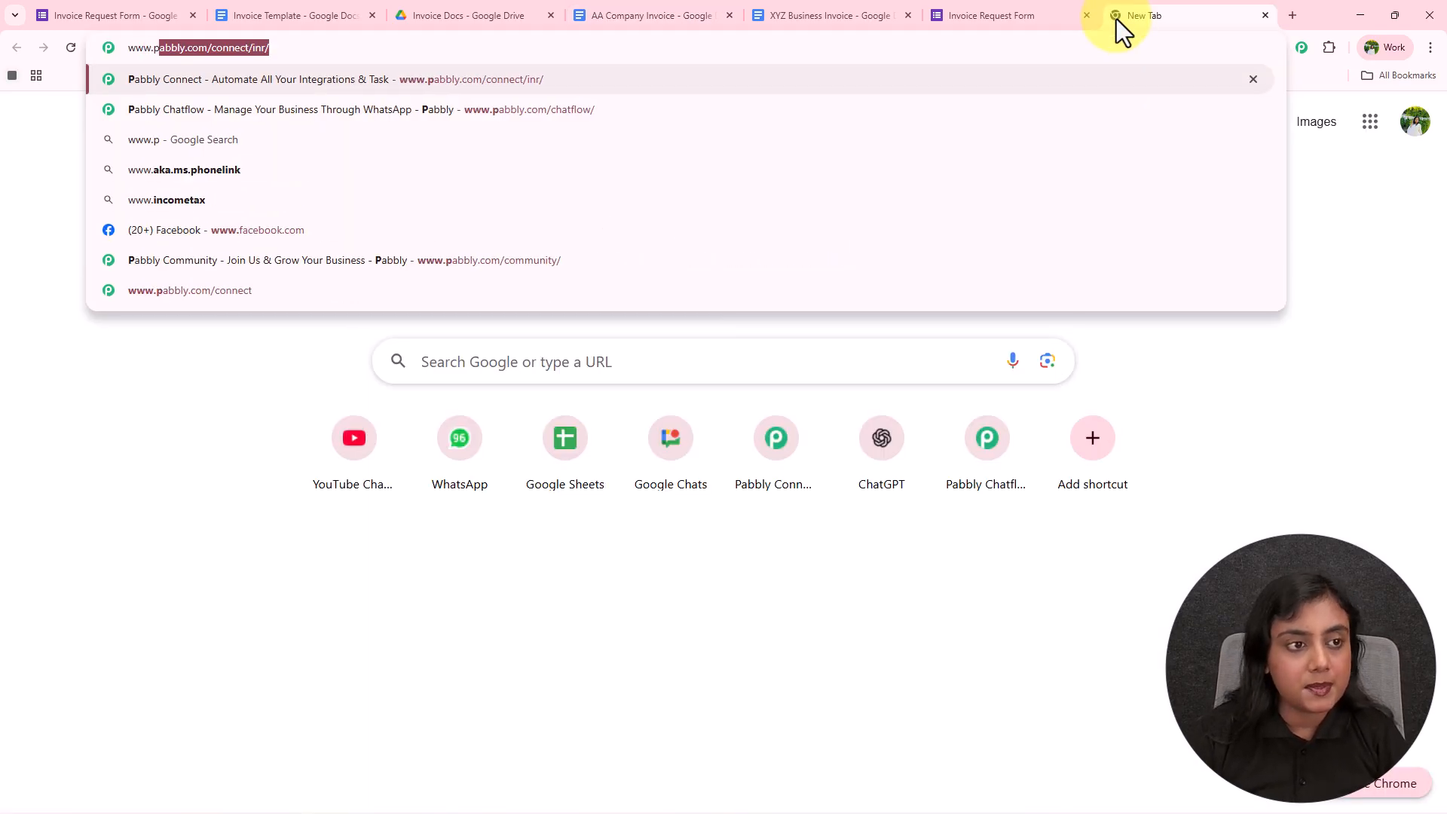
pyautogui.write('.c')
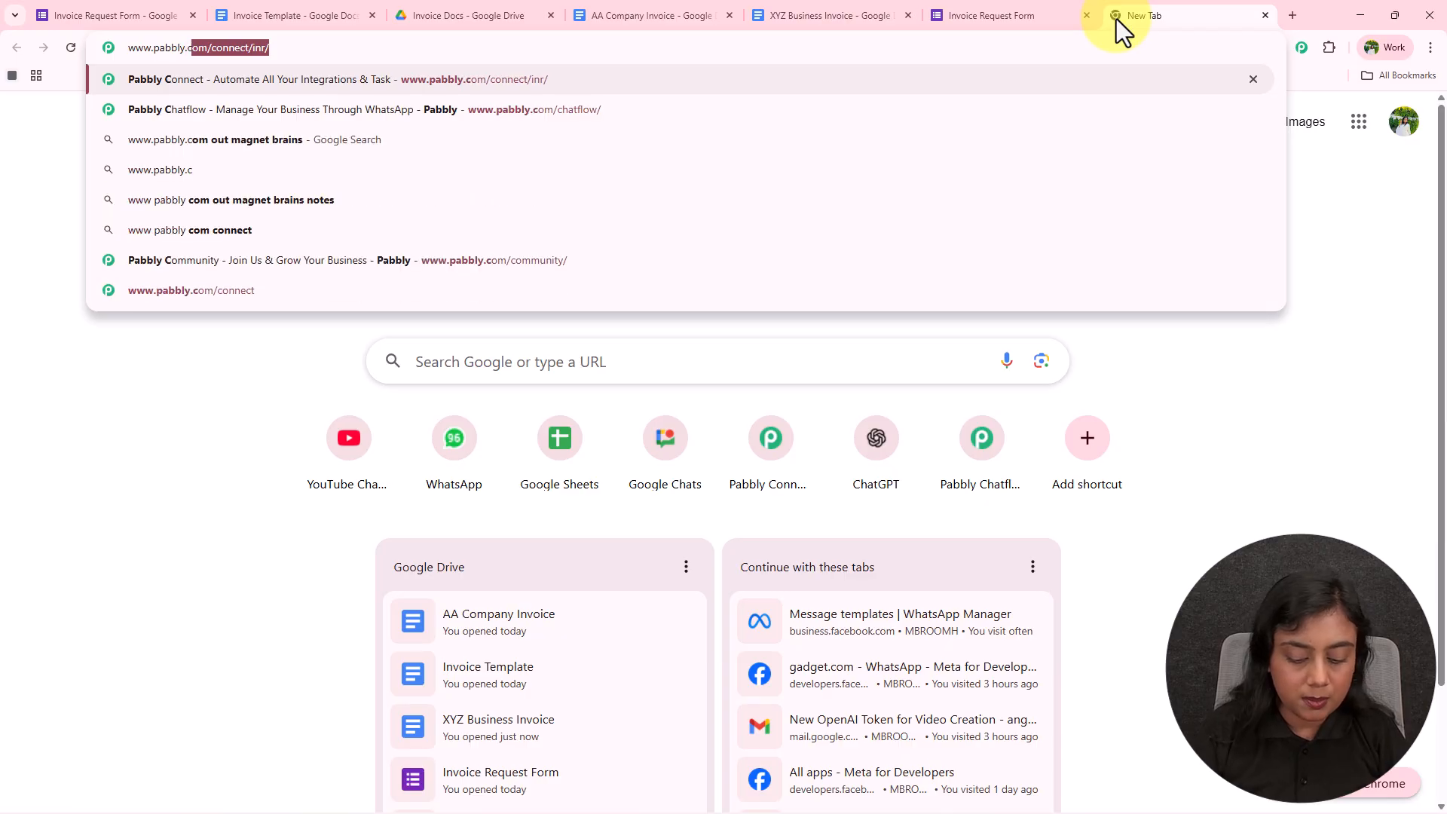
pyautogui.write('om/connec')
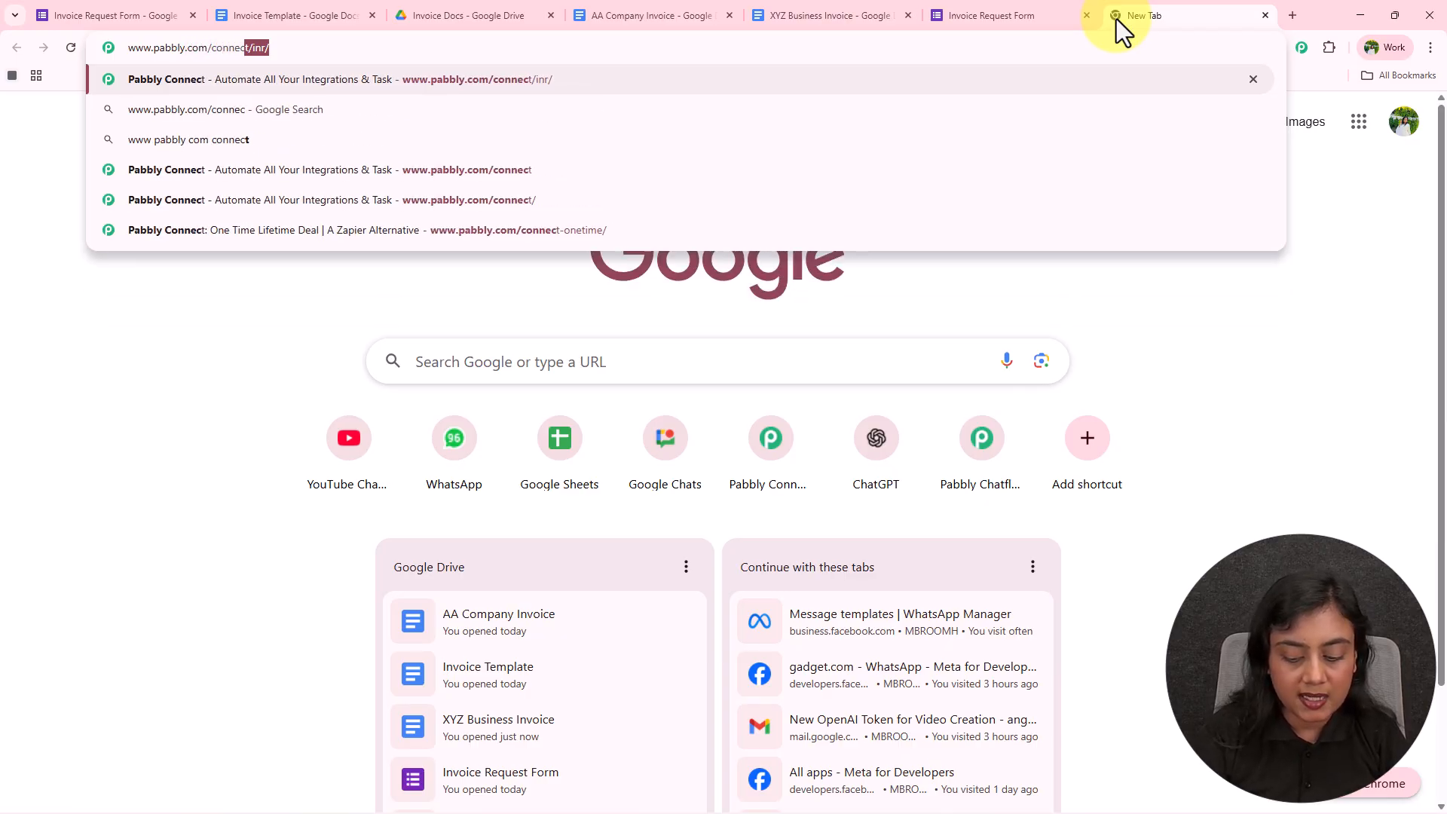
pyautogui.press('Return')
pyautogui.moveTo(1116, 19); pyautogui.dragTo(38, 12)
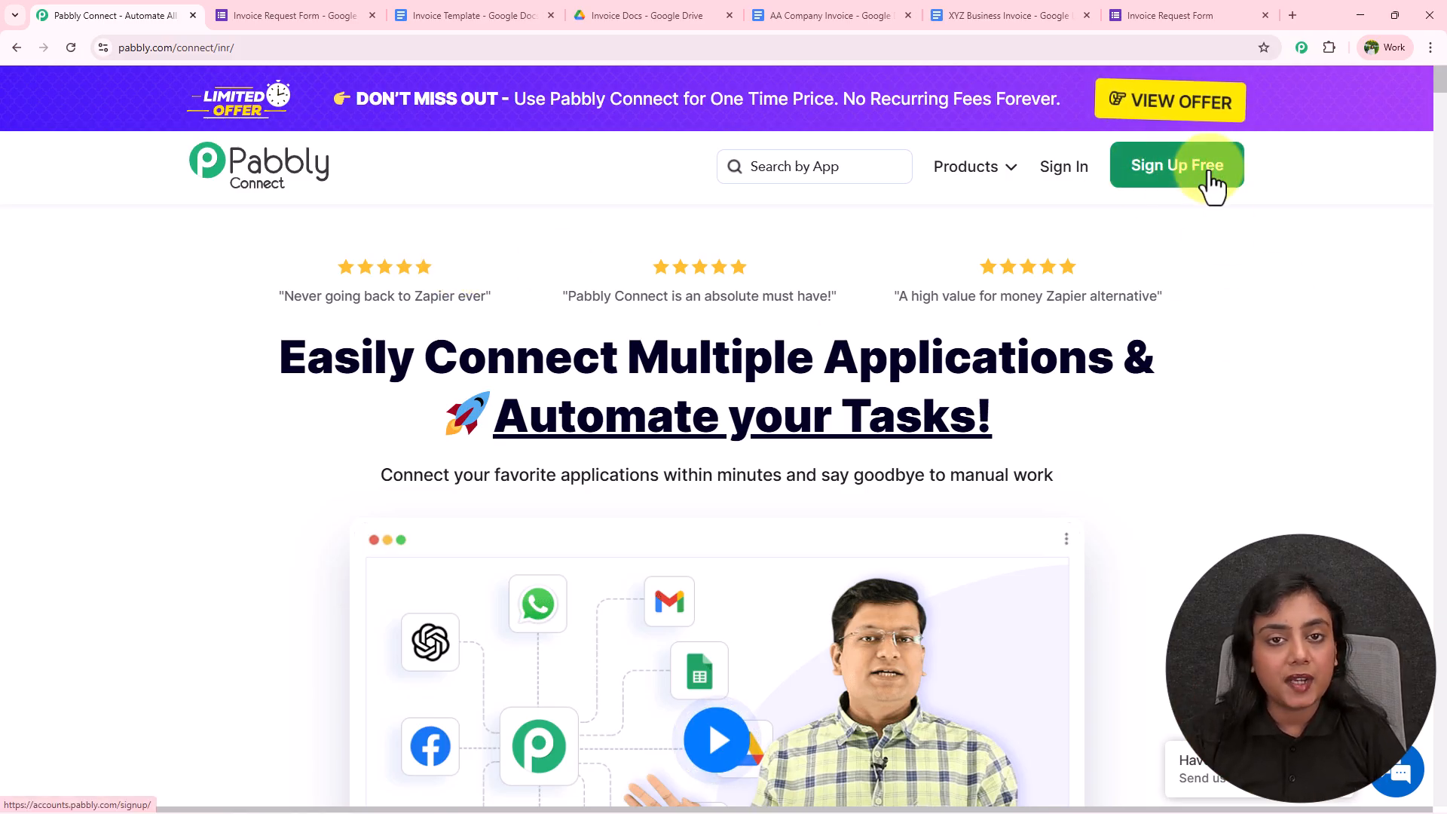
# Log into Pabbly with Google and launch Pabbly Connect from its Access Now card
pyautogui.click(1065, 180)
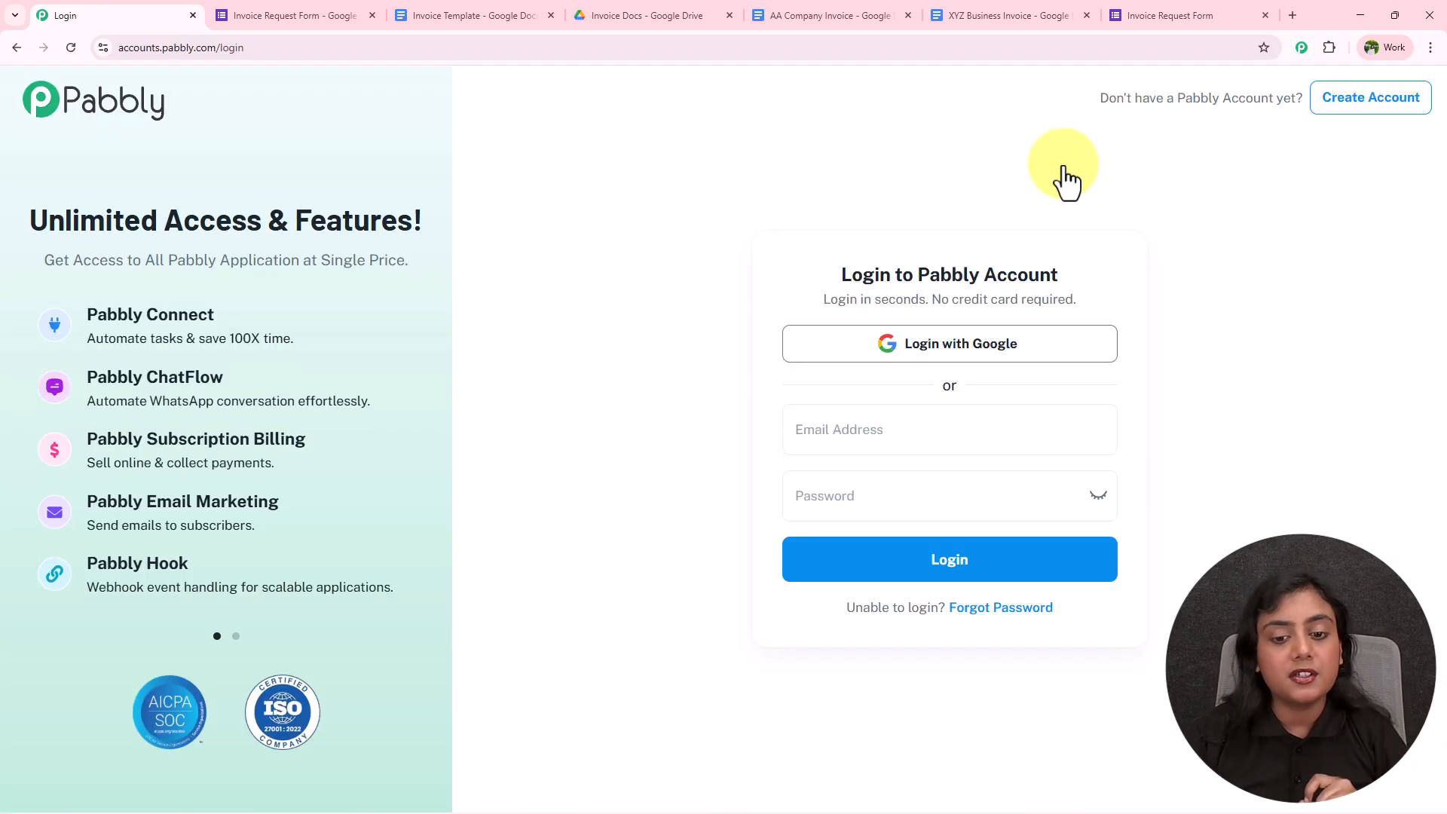
pyautogui.click(978, 351)
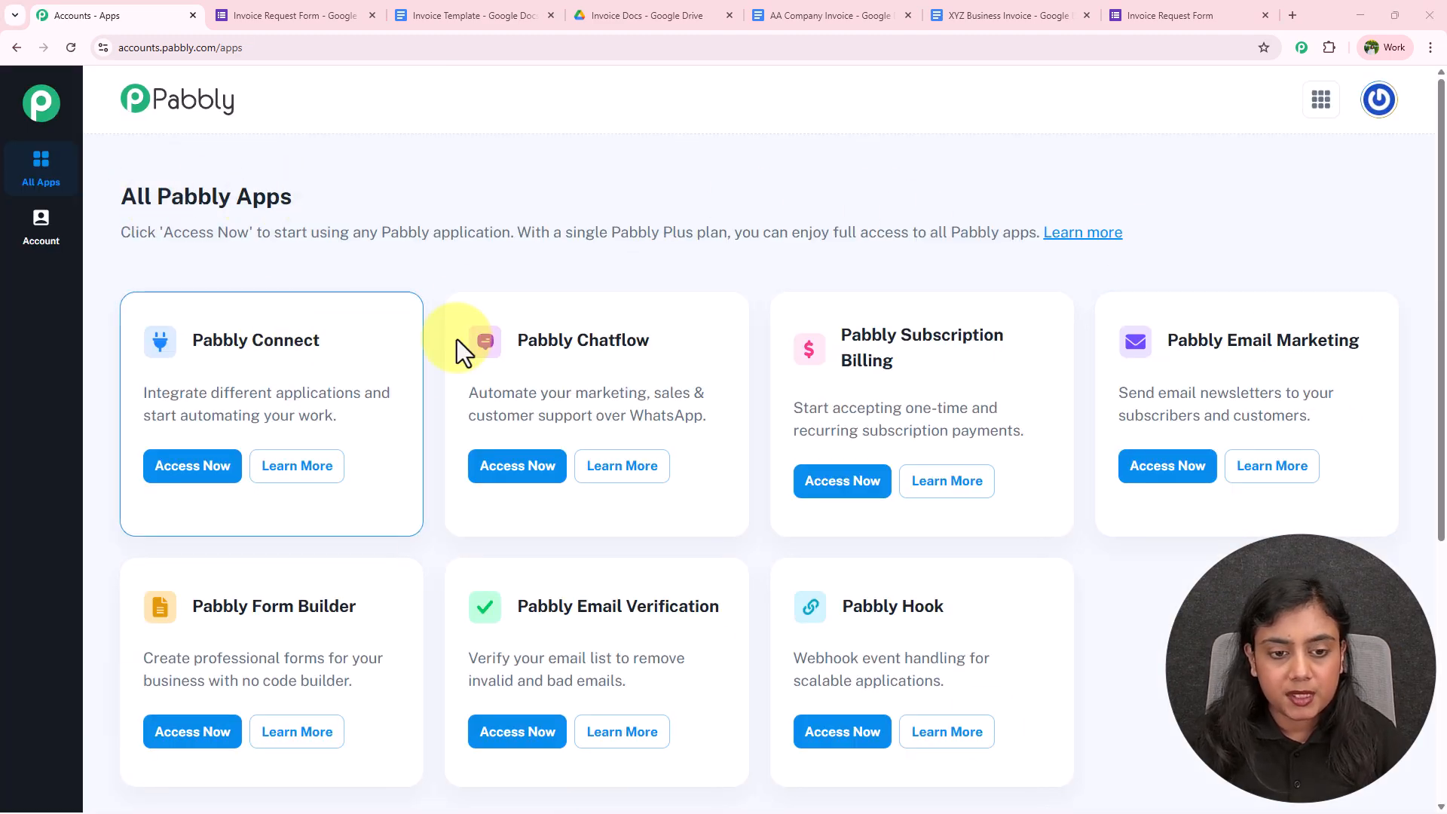
pyautogui.moveTo(202, 340); pyautogui.dragTo(320, 340)
pyautogui.click(194, 469)
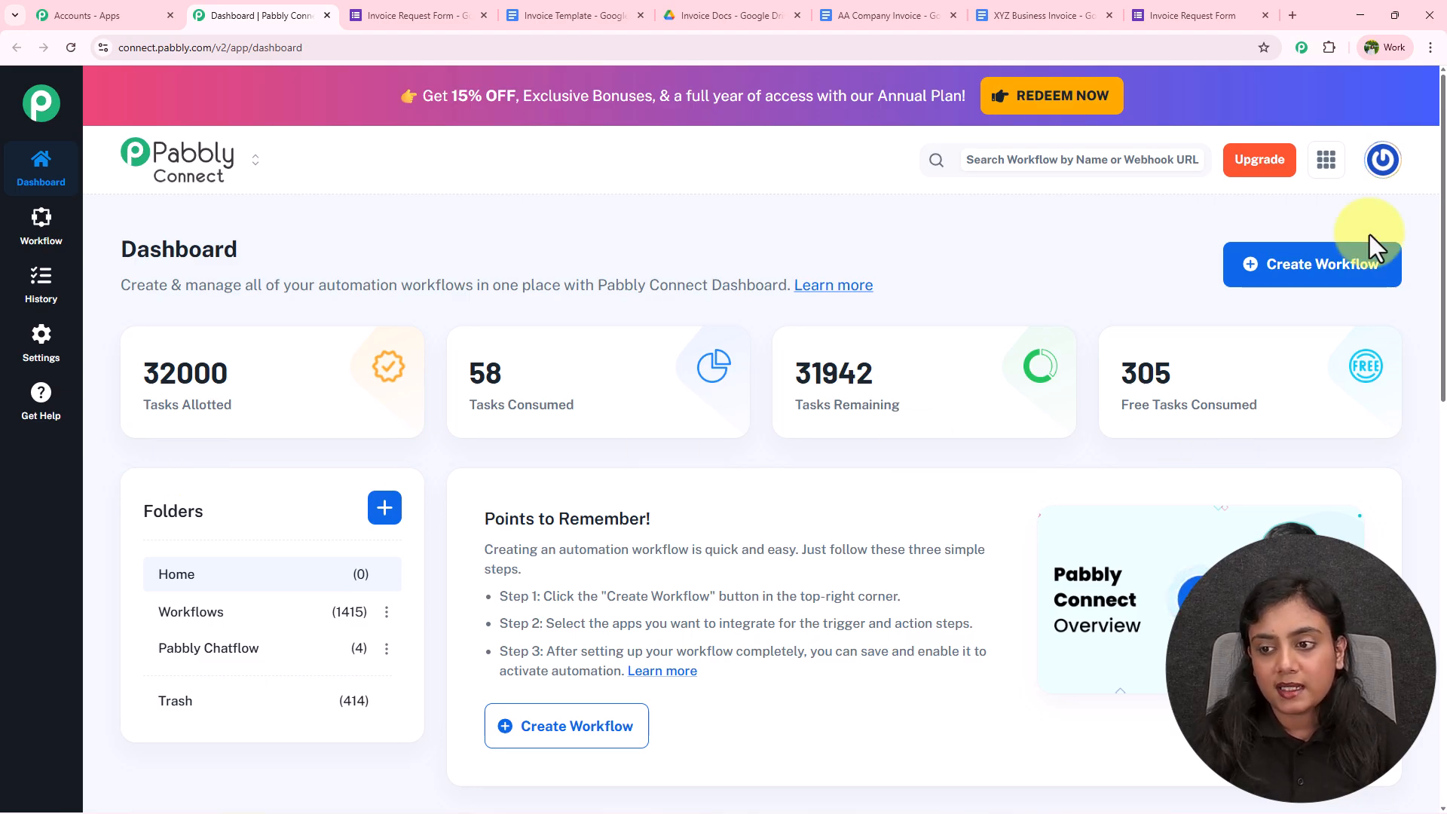
# Create the New (Beta) workflow 'Generate Invoices Automatically' in the Workflows folder and begin adding its trigger
pyautogui.click(1355, 280)
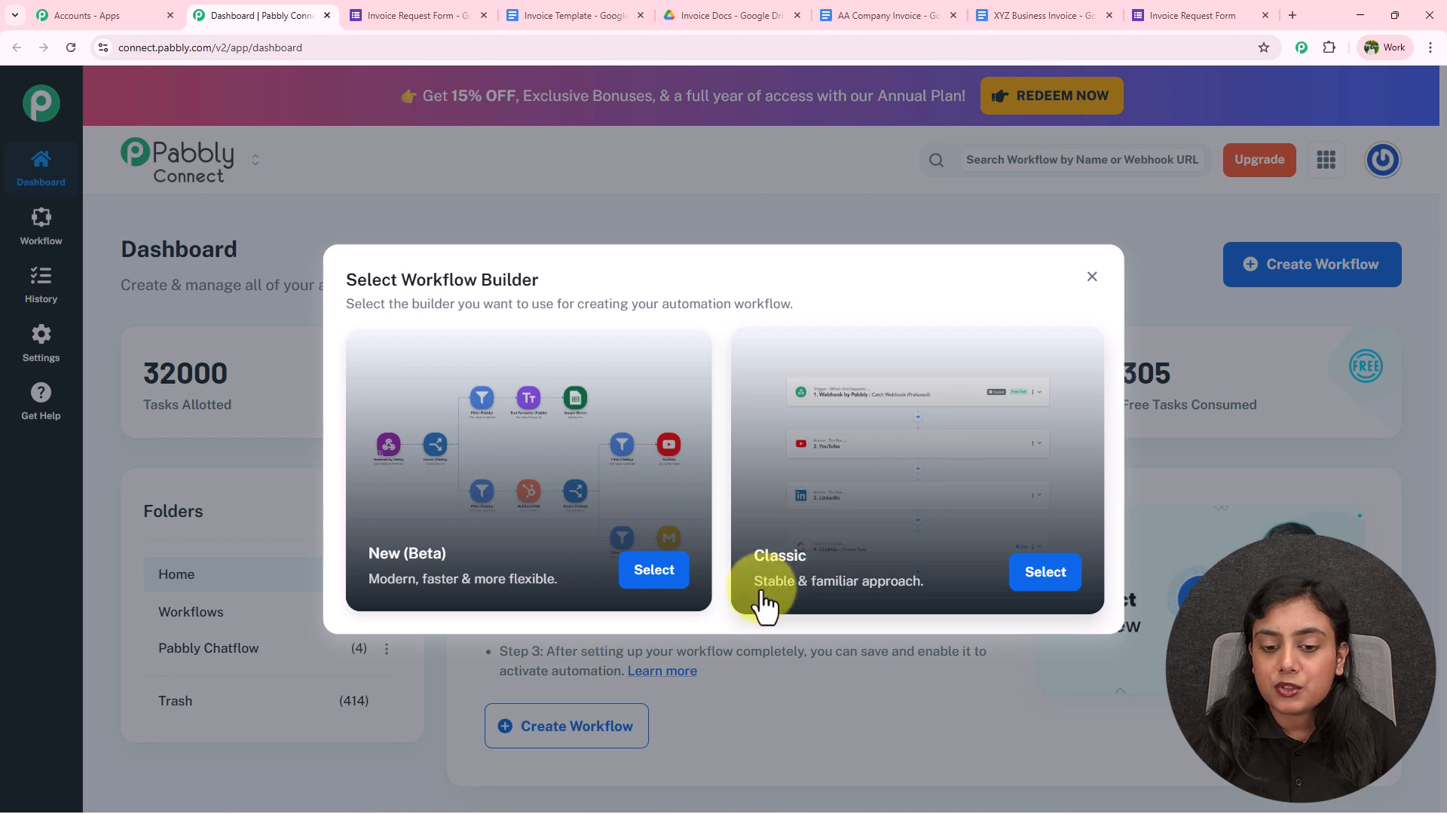
pyautogui.click(637, 586)
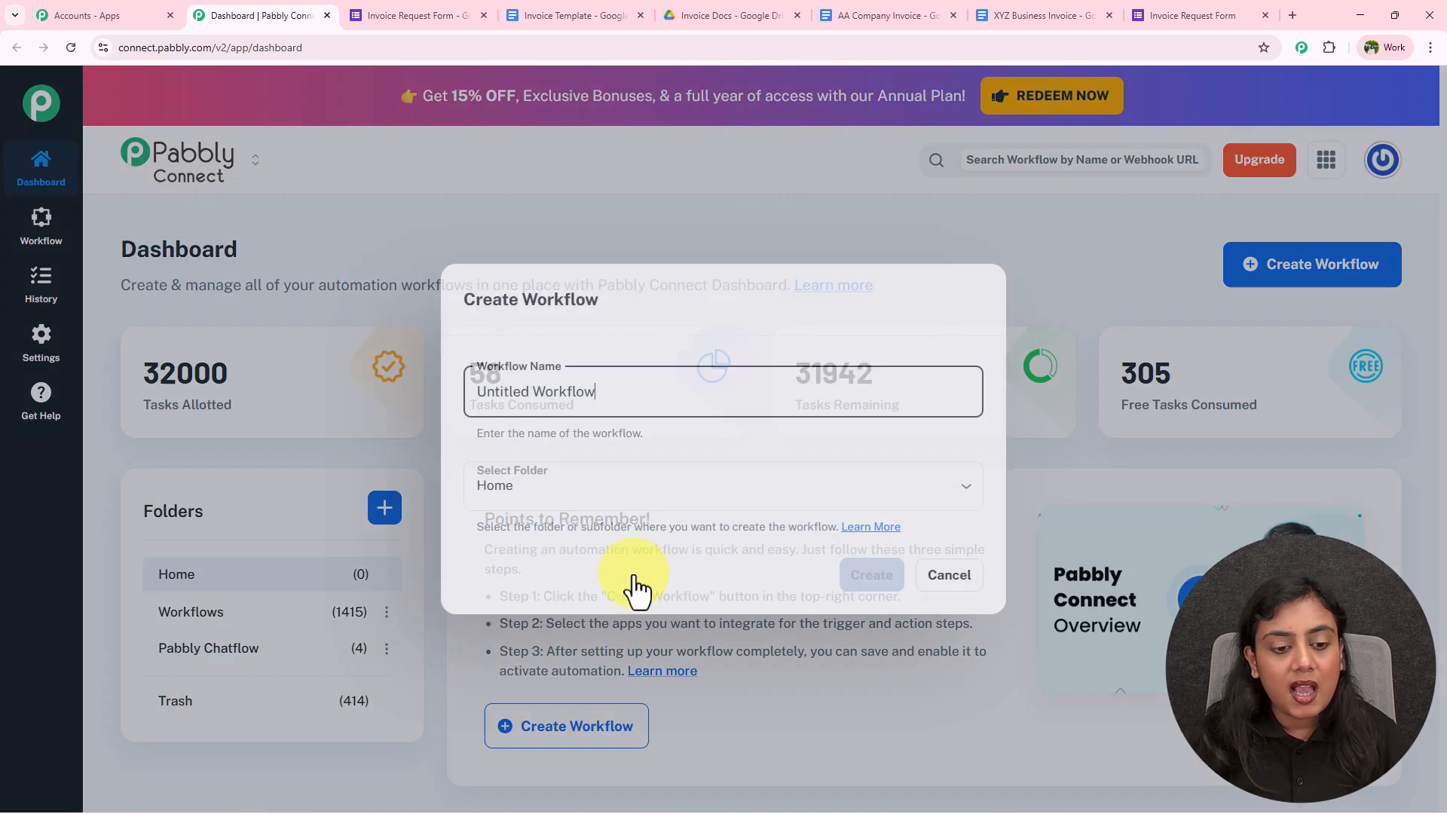
pyautogui.tripleClick(603, 392)
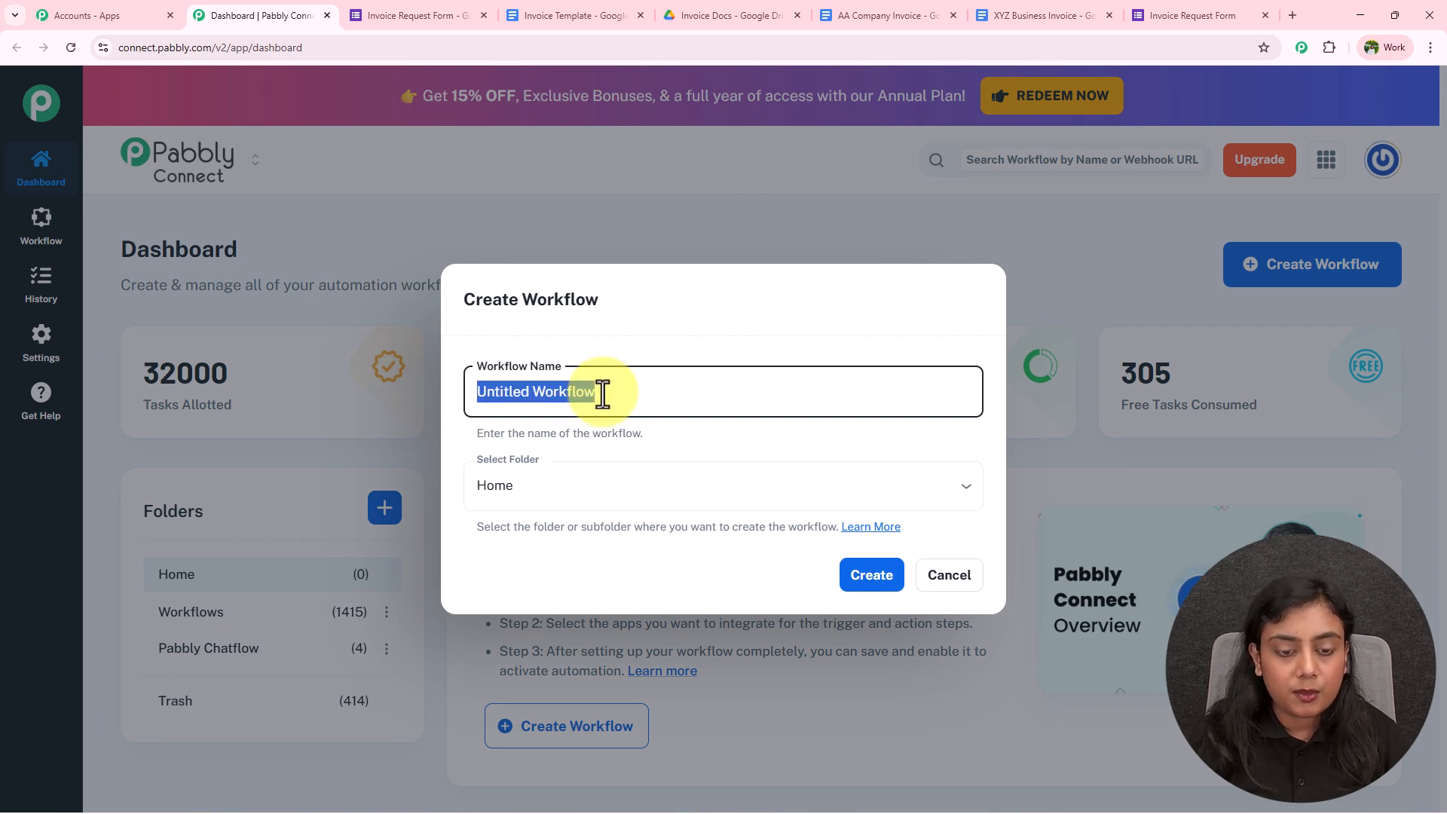
pyautogui.press('BackSpace')
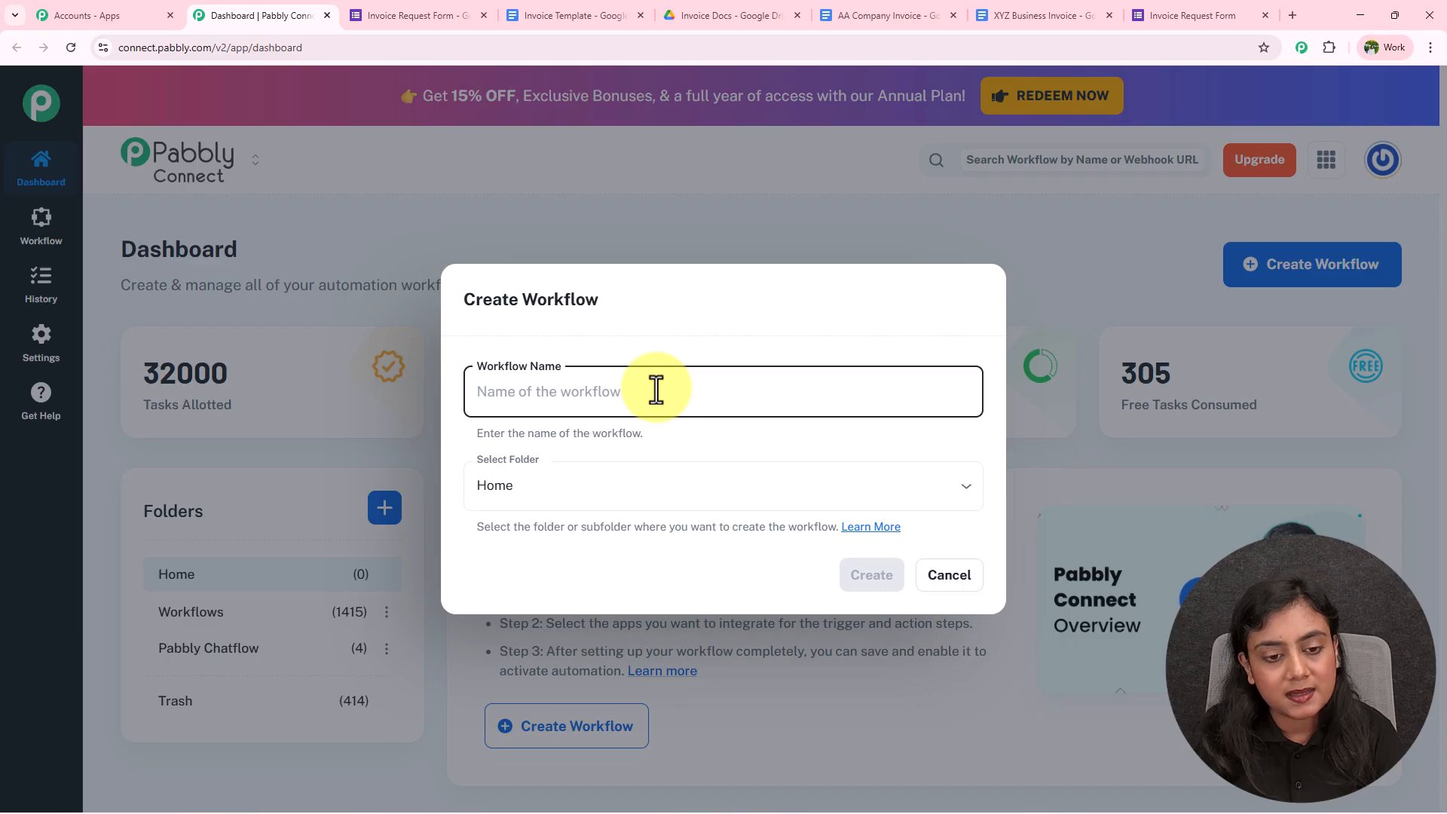
pyautogui.write('Generate Invoices Automatically')
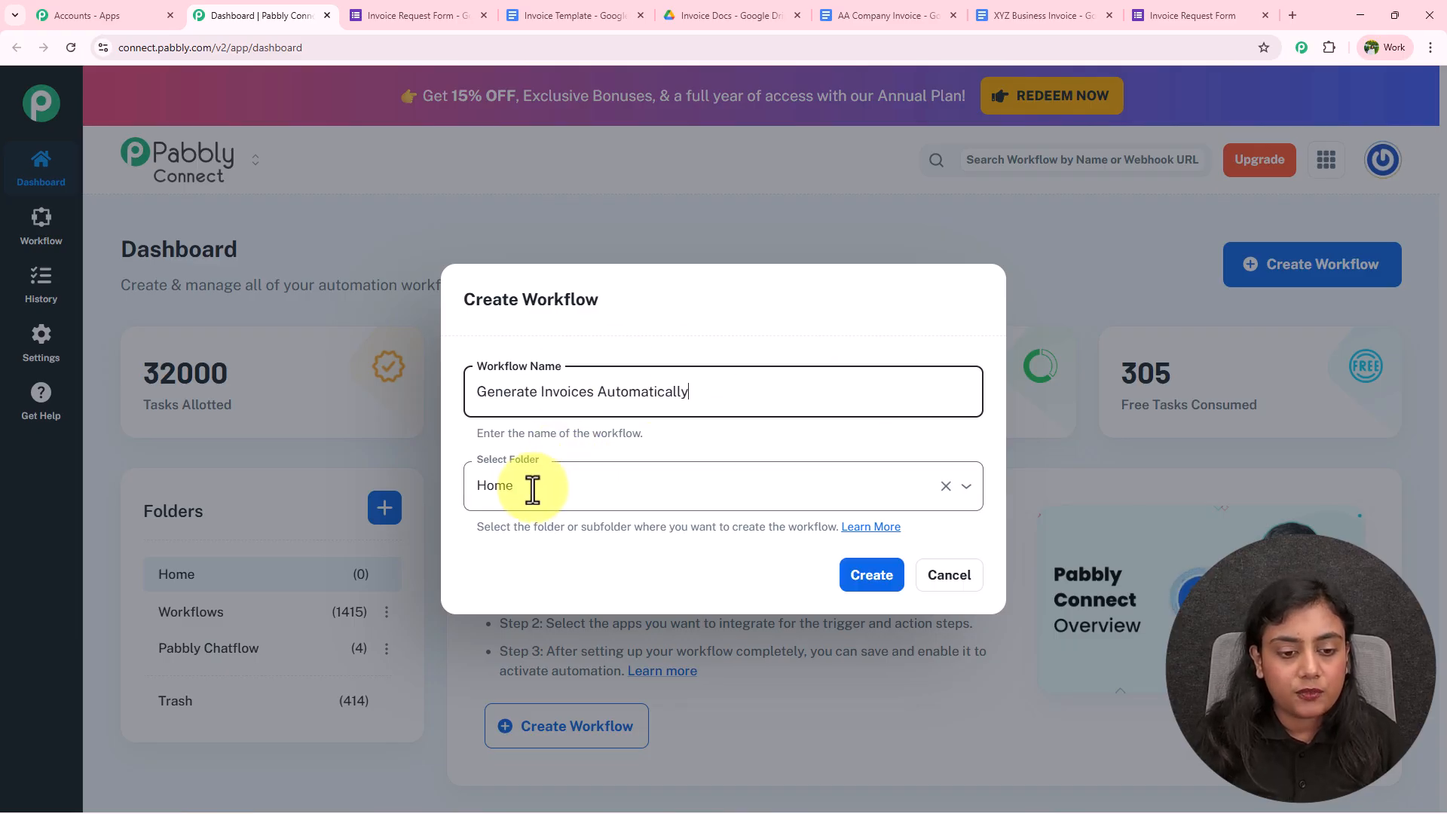
pyautogui.click(676, 467)
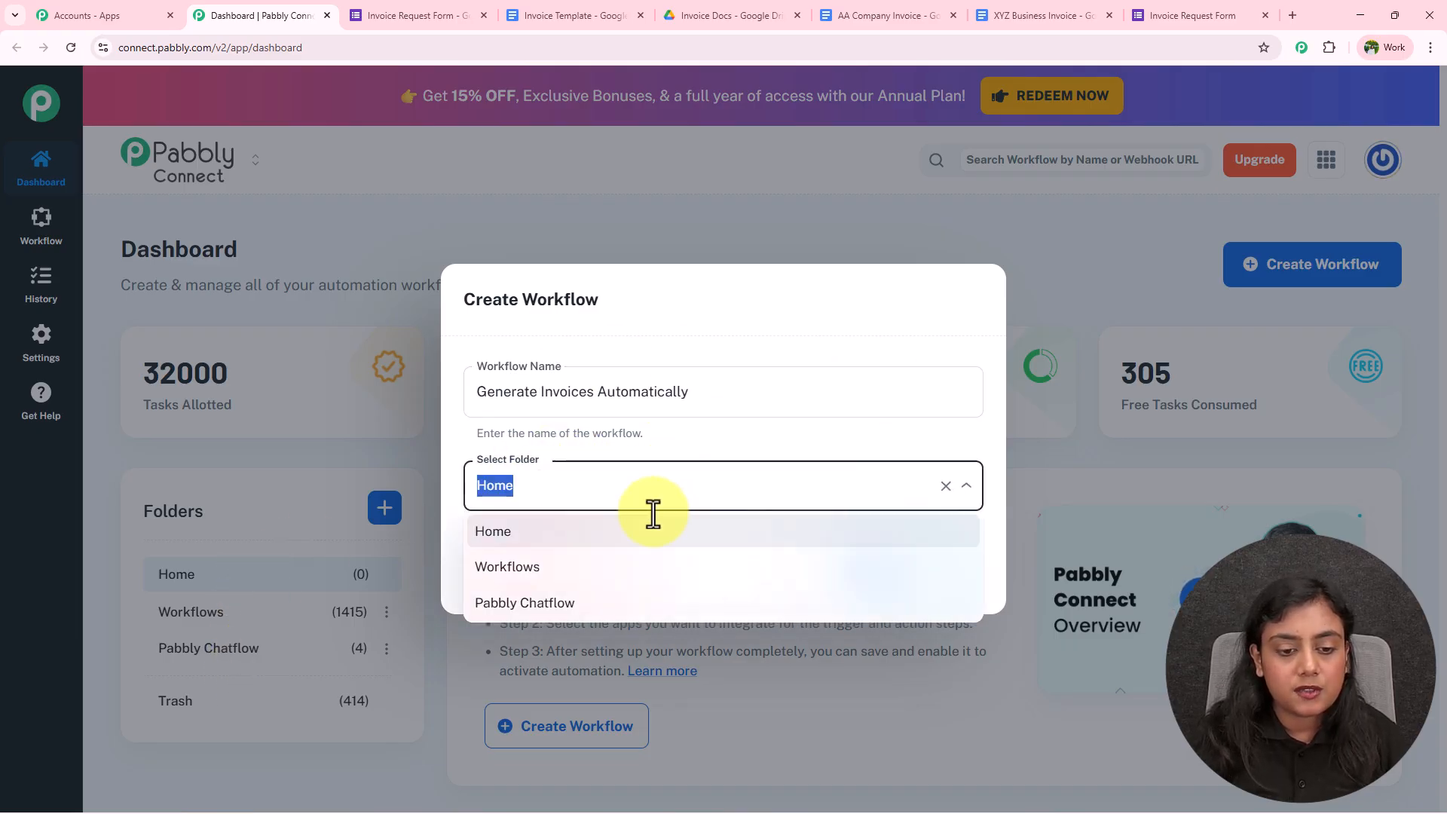
pyautogui.click(630, 569)
pyautogui.click(877, 579)
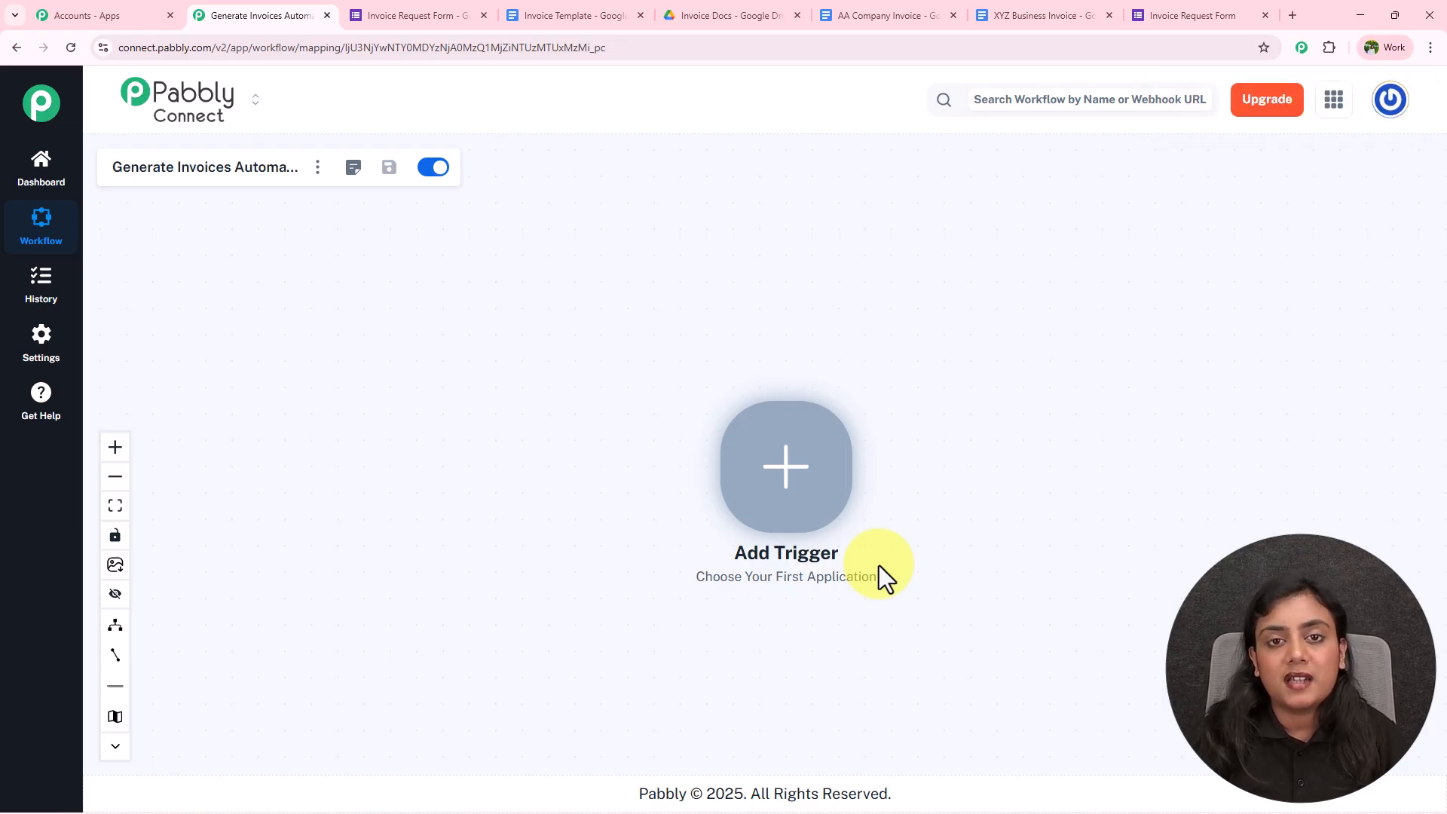
pyautogui.click(817, 478)
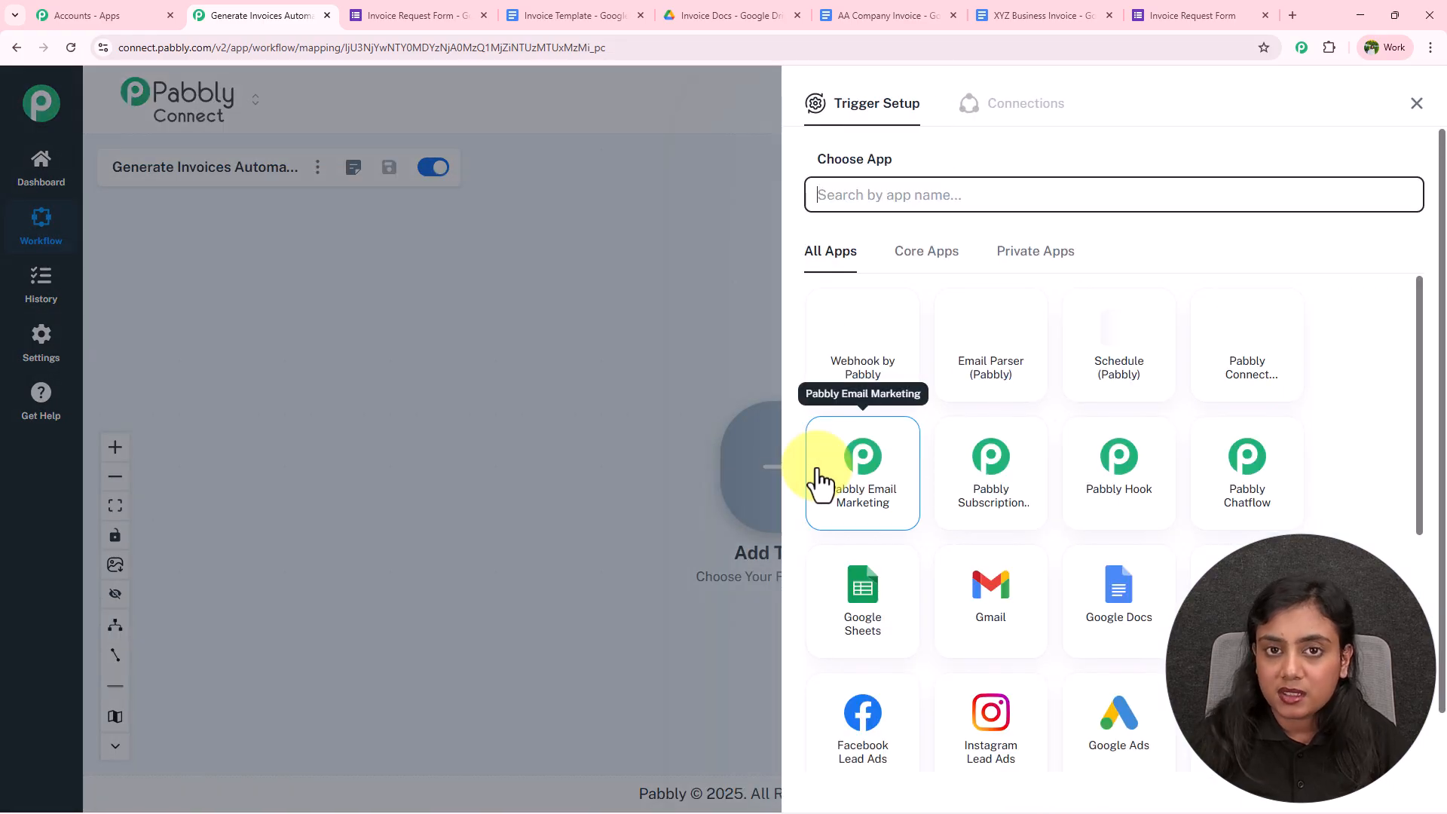
# Search for and pick Google Forms as the trigger app
pyautogui.write('Google')
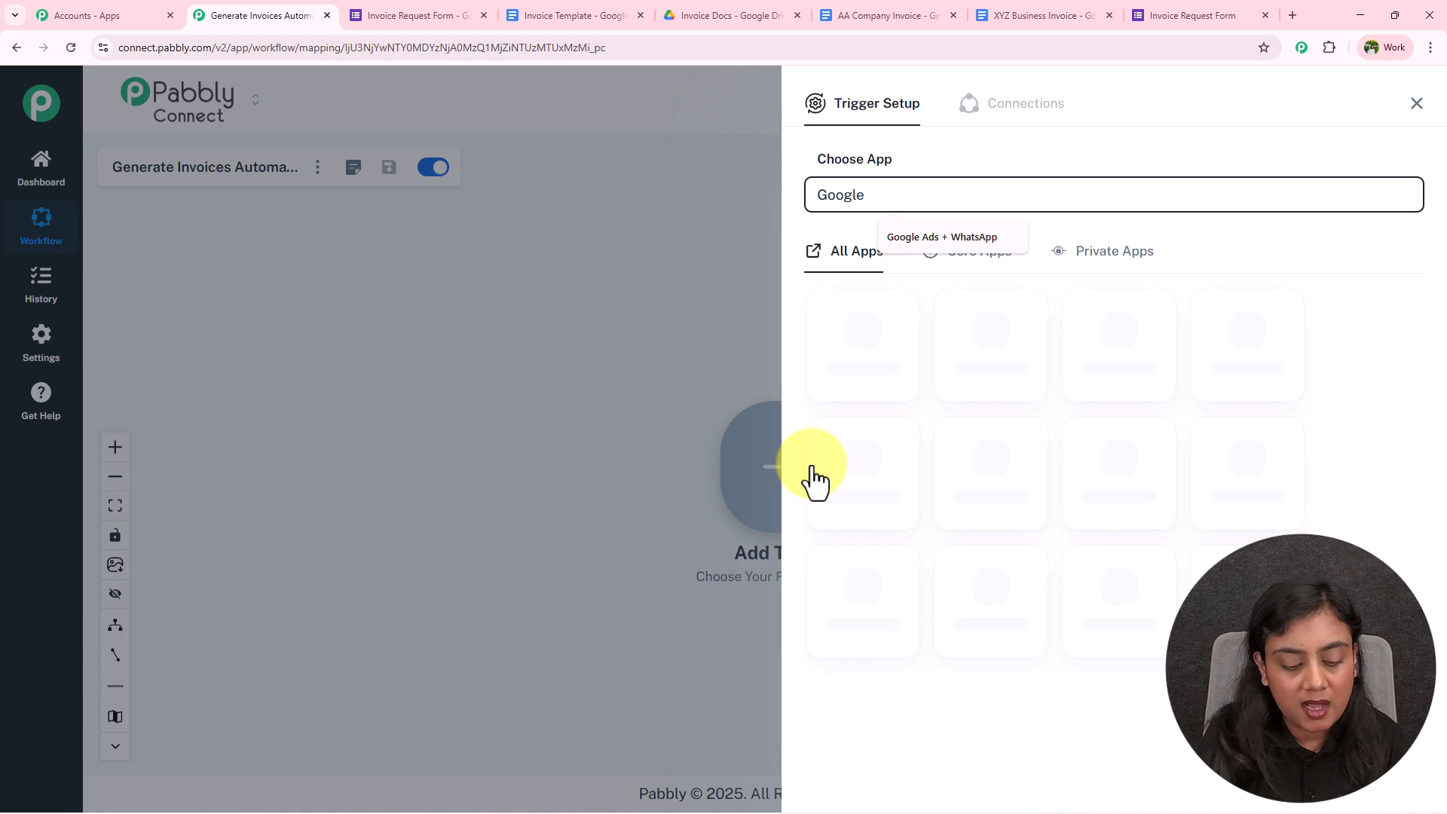
pyautogui.write('Forms')
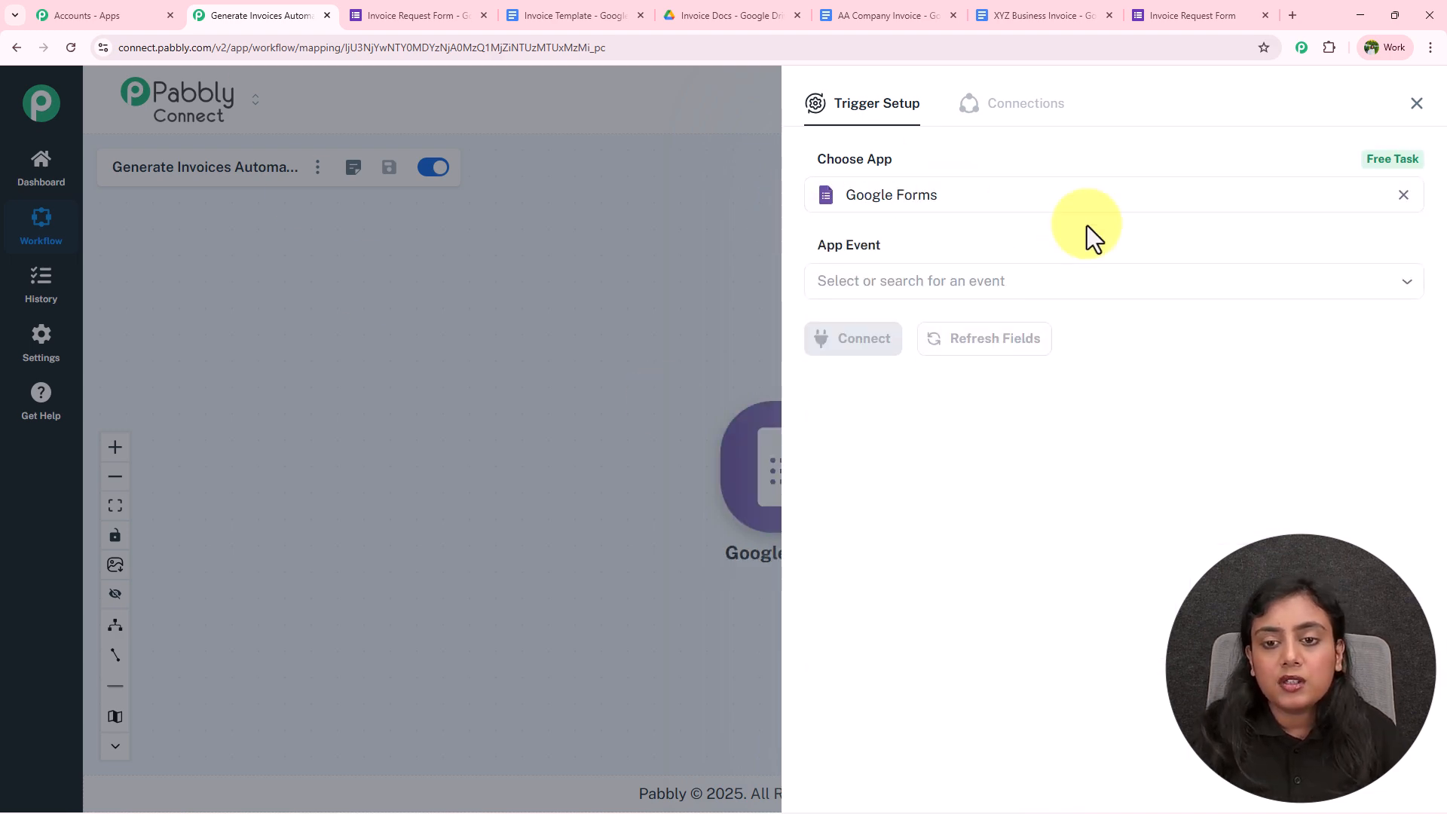
pyautogui.click(443, 4)
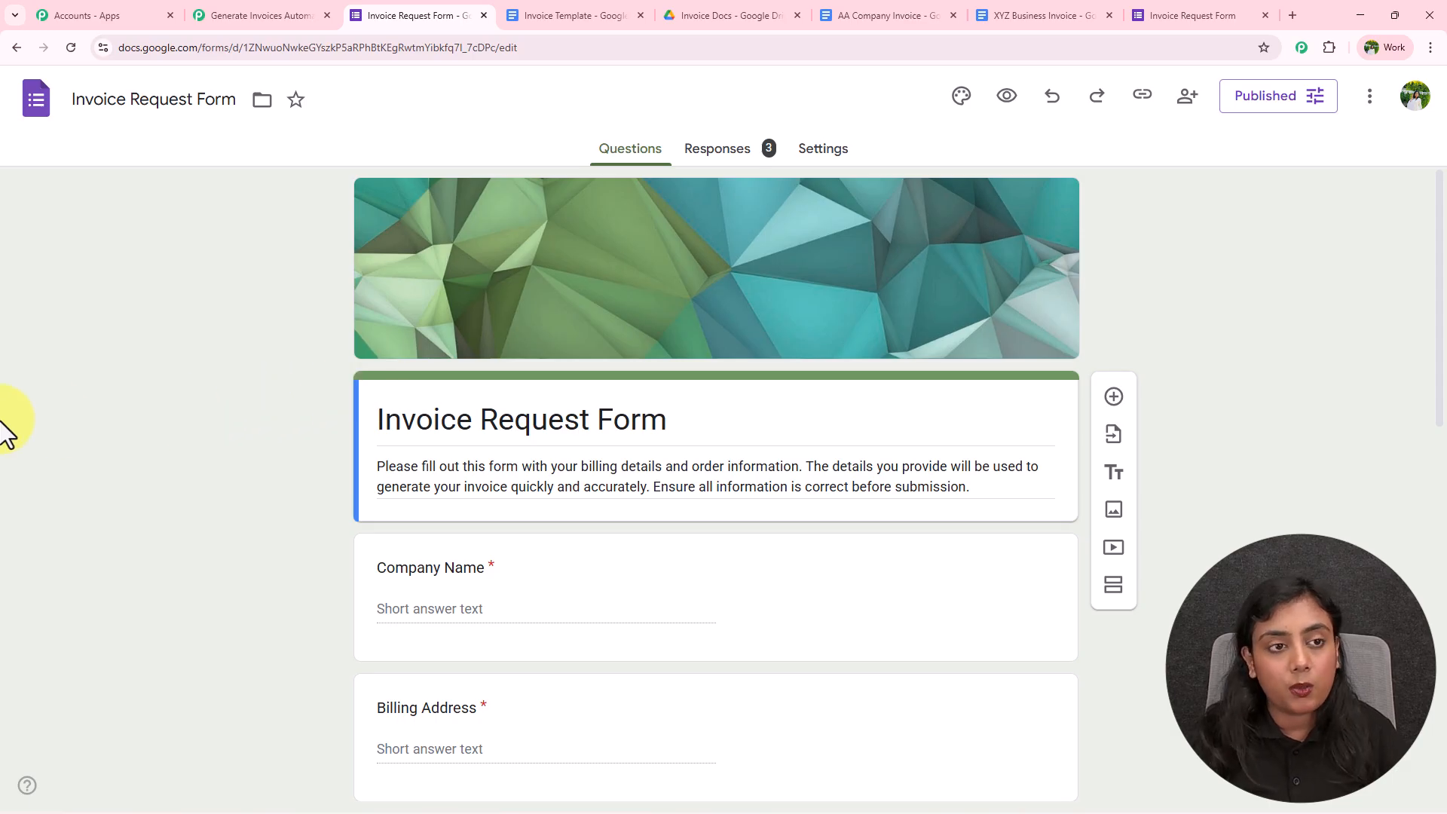
pyautogui.click(207, 3)
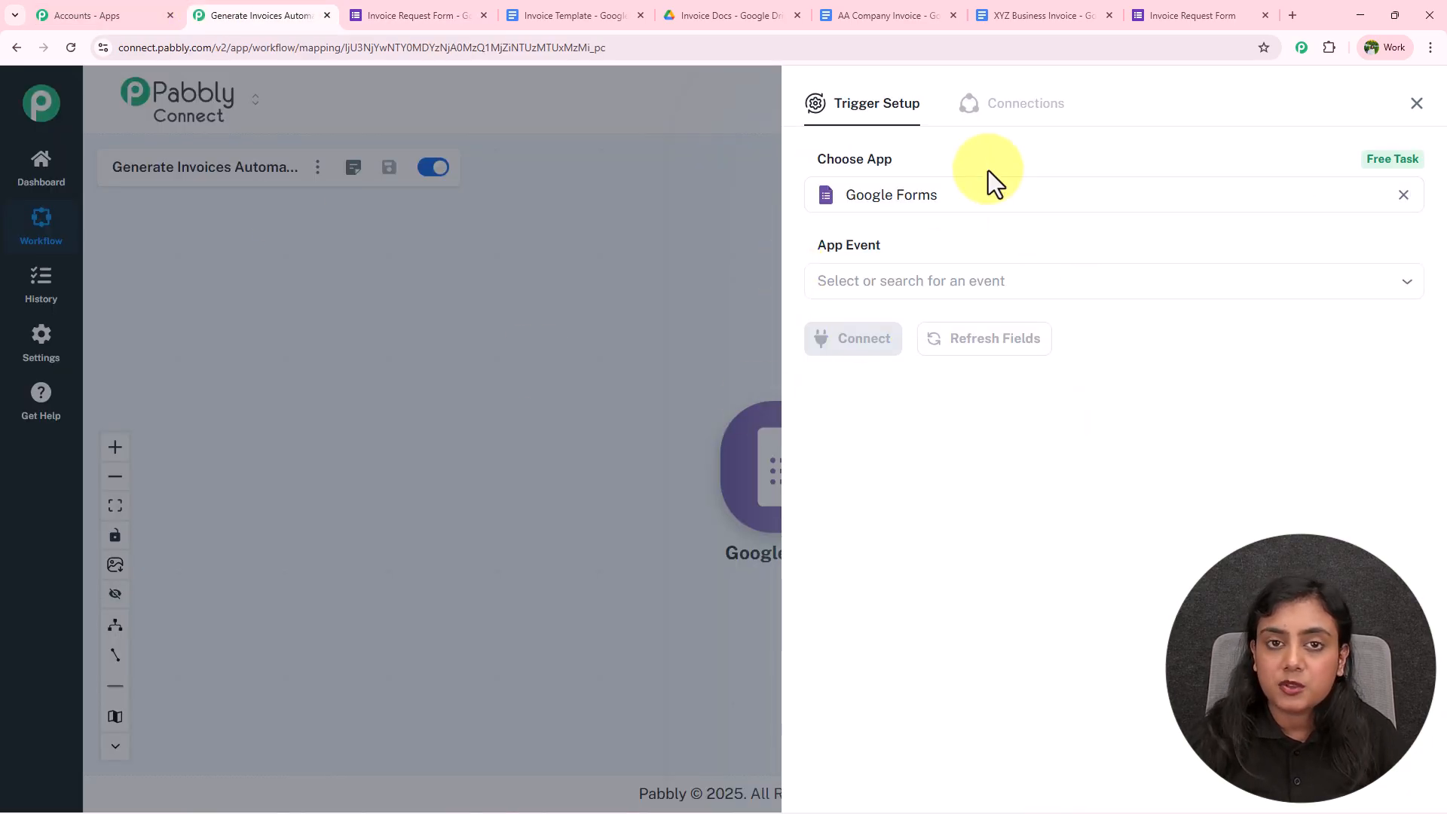
# Set the event to New Response Received, connect it, and copy the webhook URL
pyautogui.click(972, 281)
pyautogui.click(959, 324)
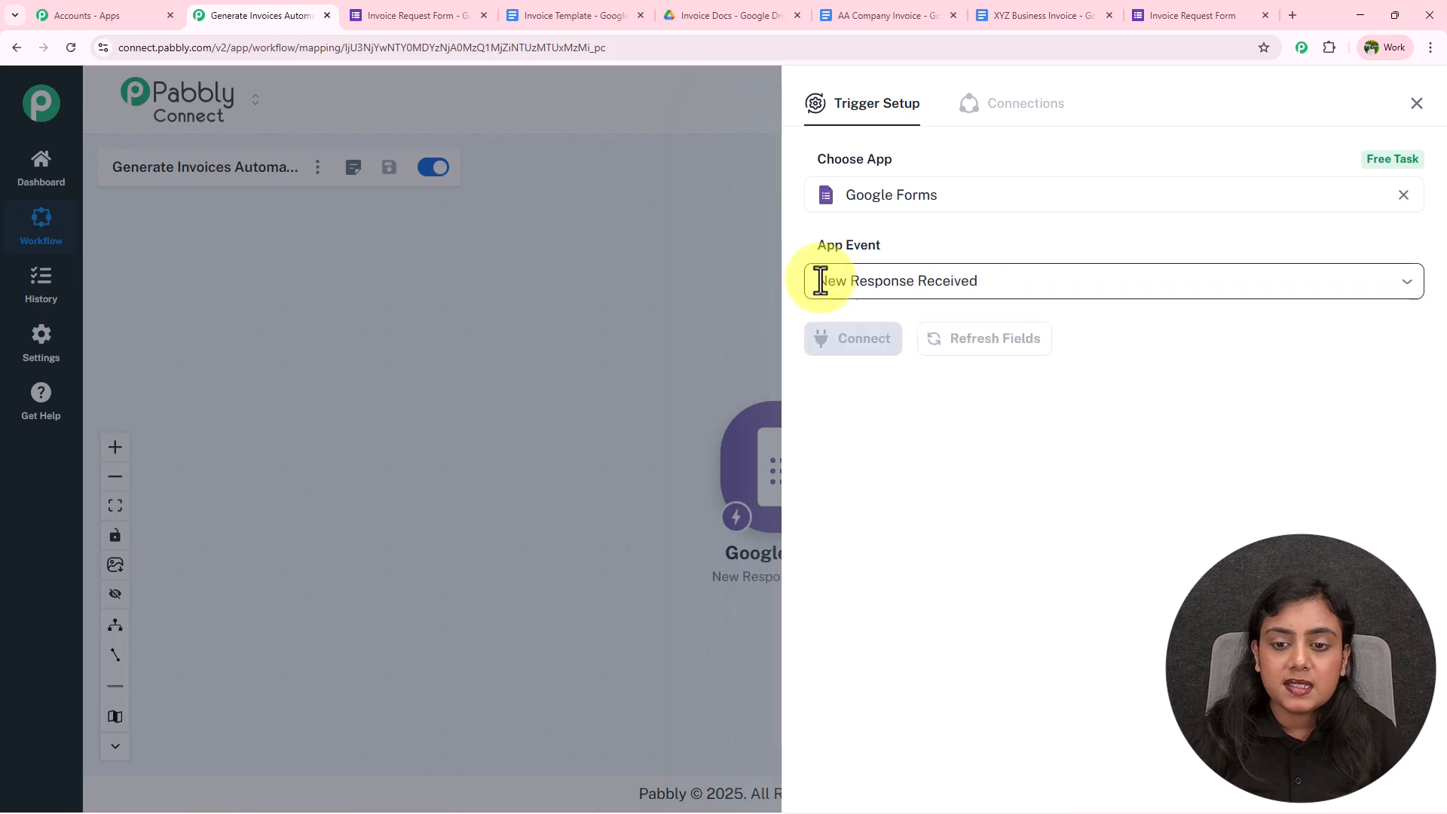
pyautogui.click(879, 341)
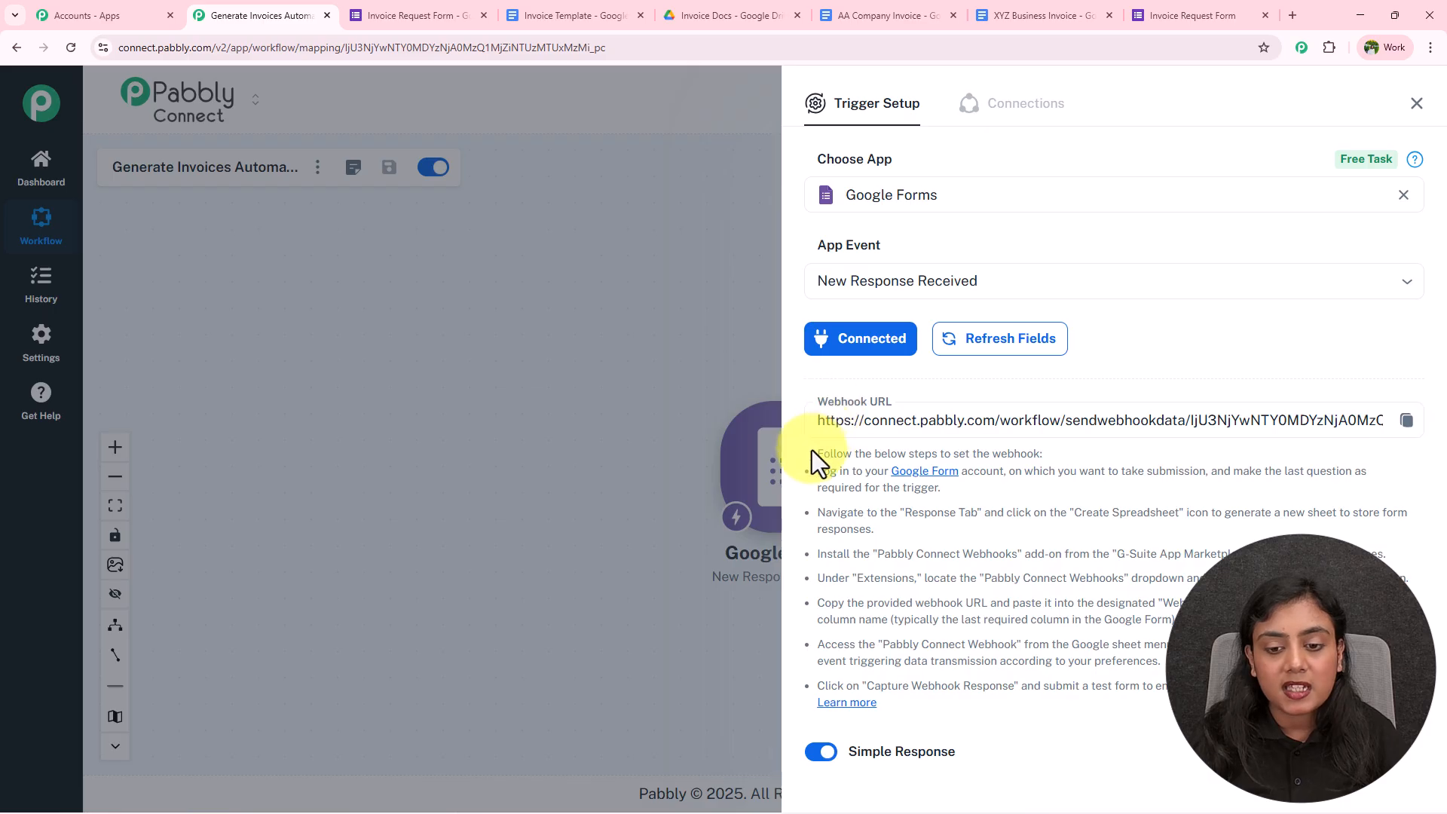
pyautogui.moveTo(812, 450); pyautogui.dragTo(878, 704)
pyautogui.click(1221, 720)
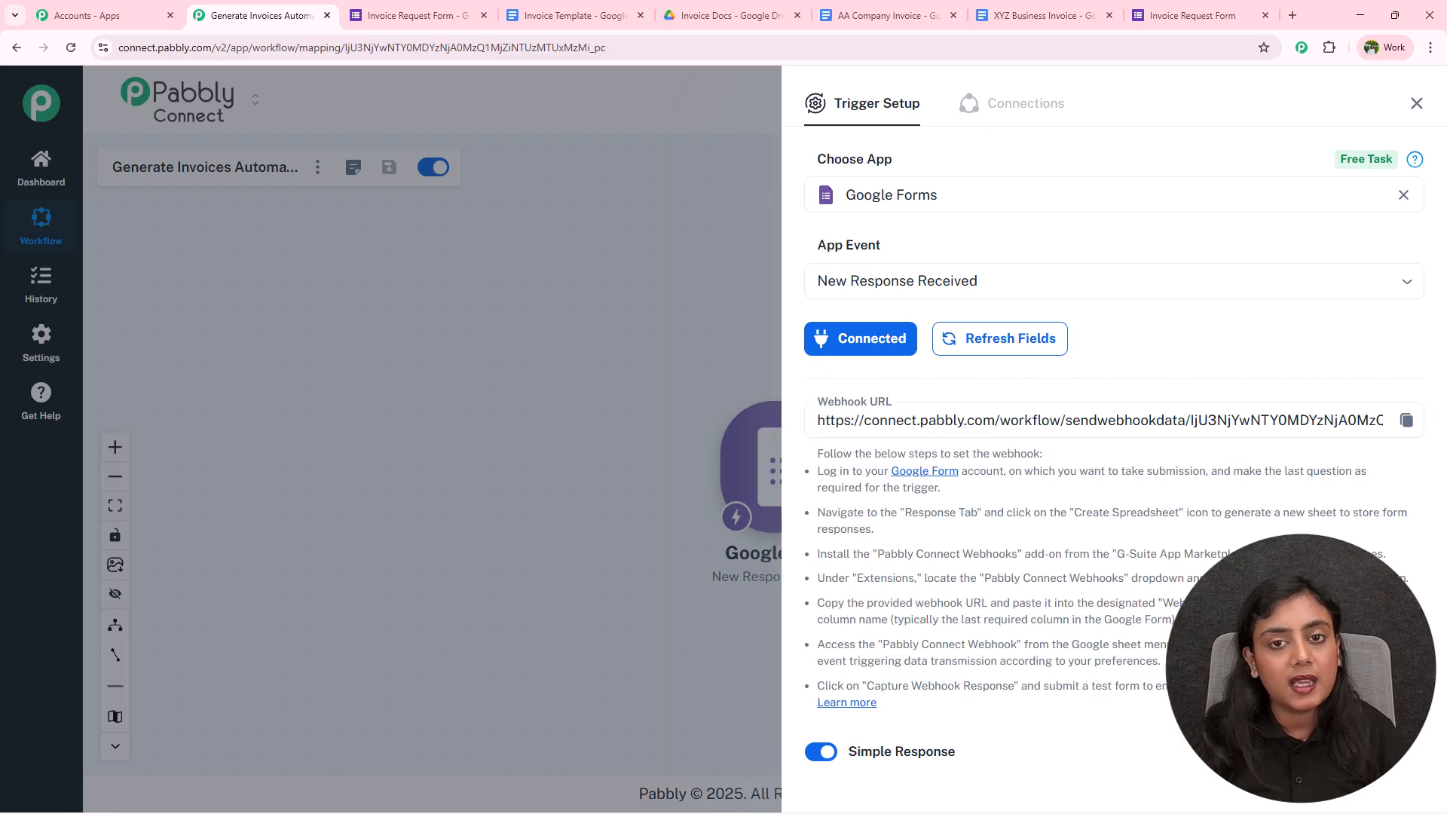
pyautogui.click(1407, 420)
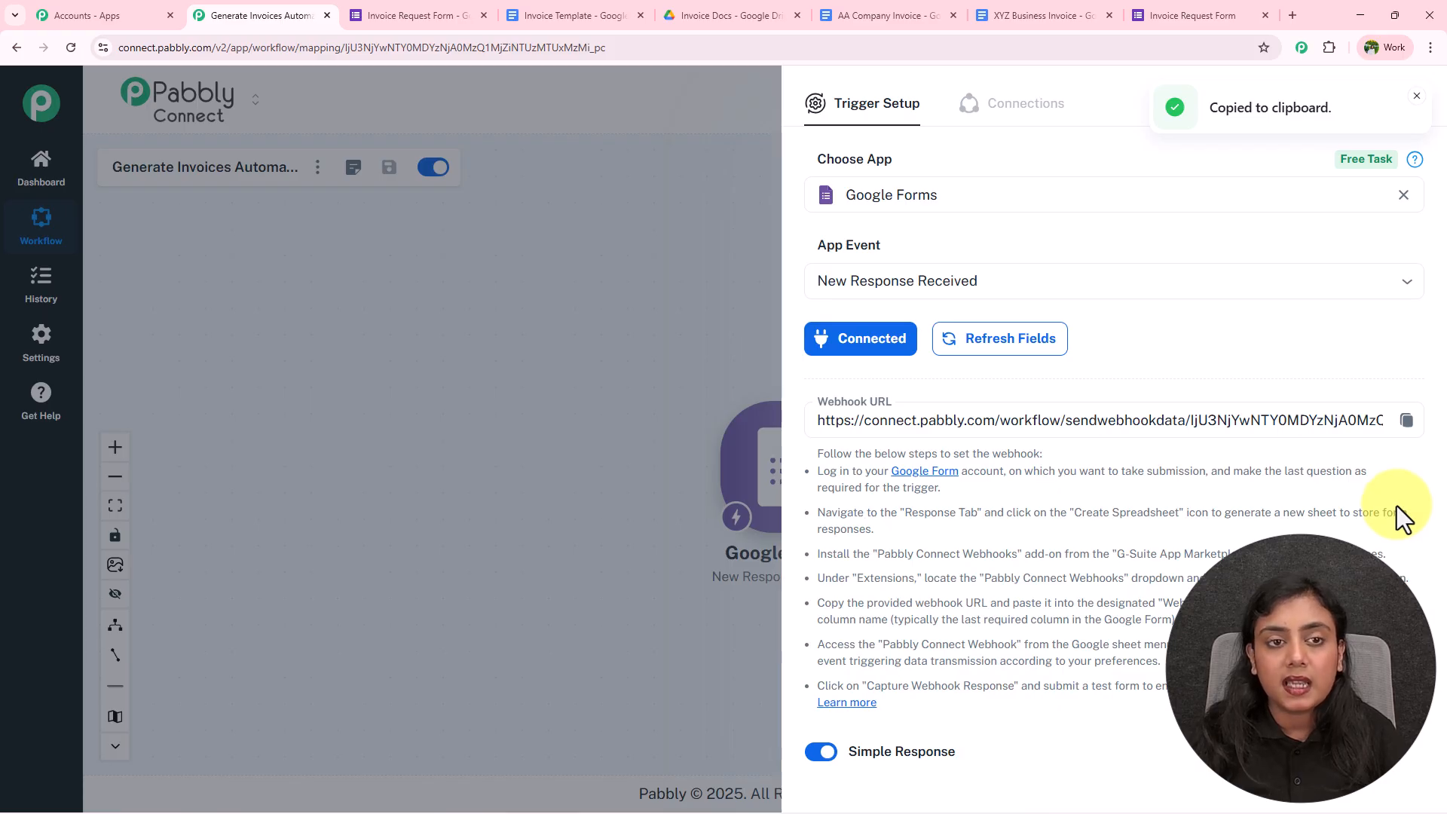
pyautogui.click(386, 17)
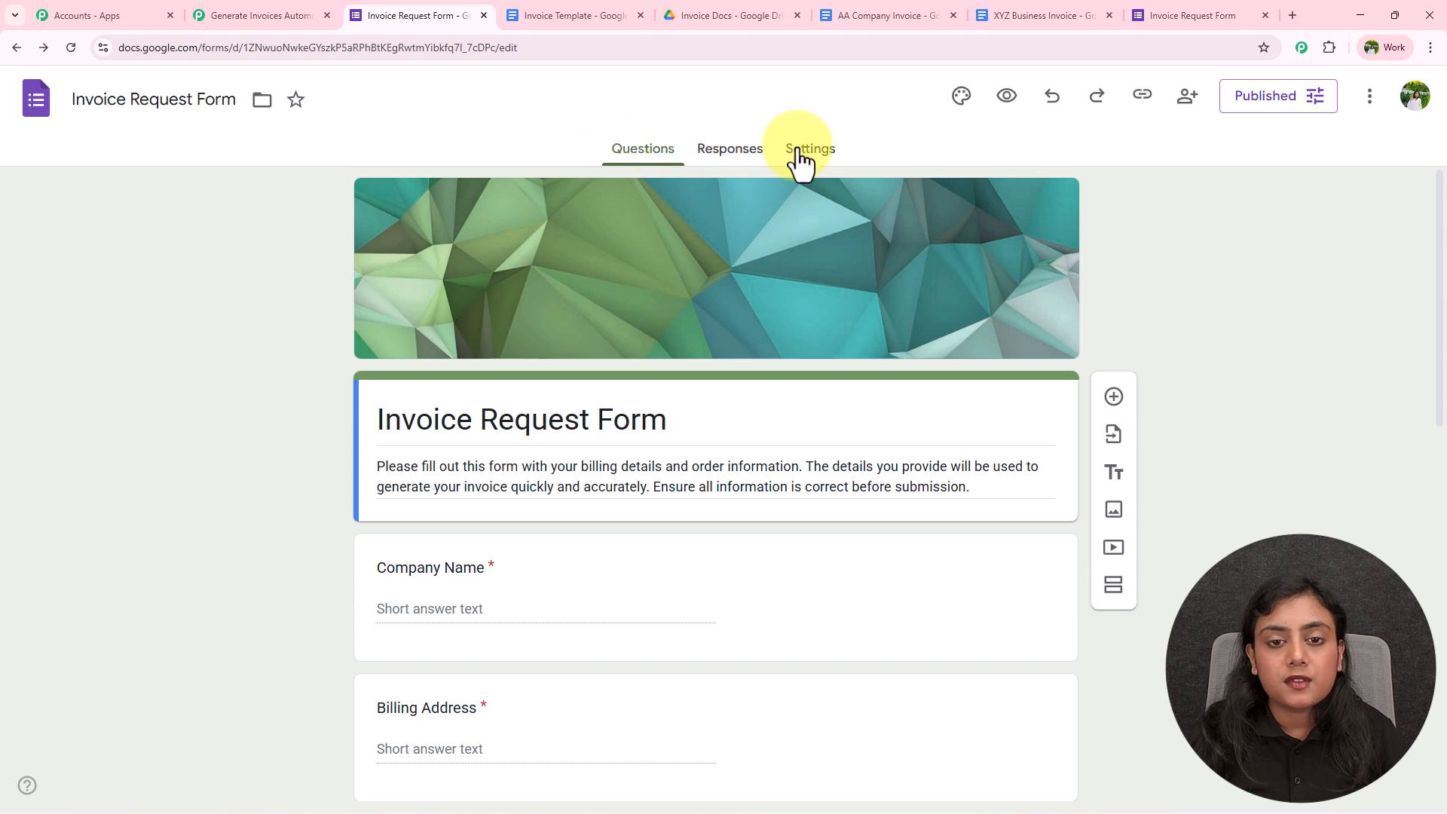
# Link the form's responses to a new spreadsheet and open the Invoice Request Form (Responses) sheet
pyautogui.click(753, 153)
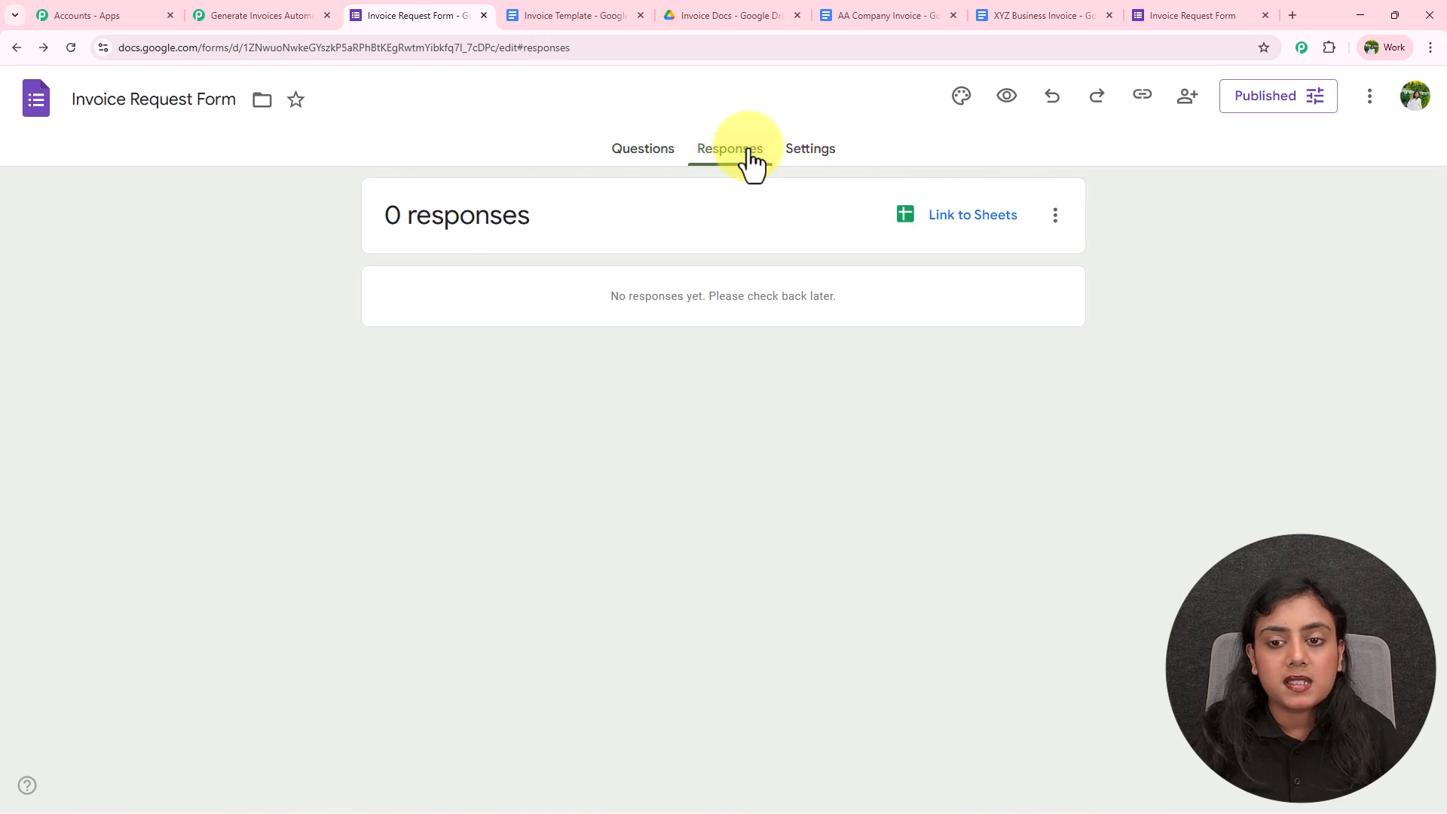
pyautogui.click(994, 219)
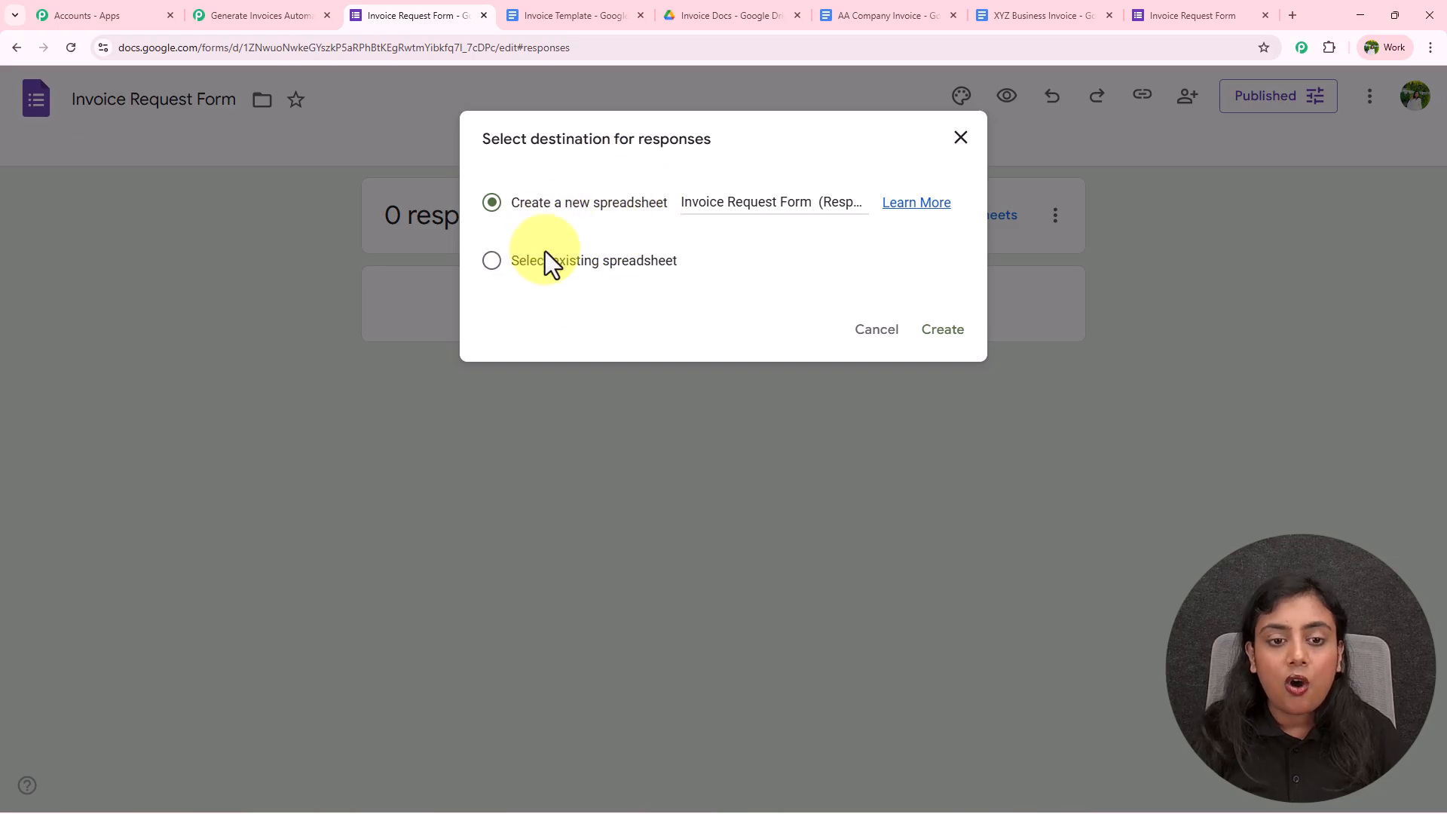
pyautogui.click(932, 322)
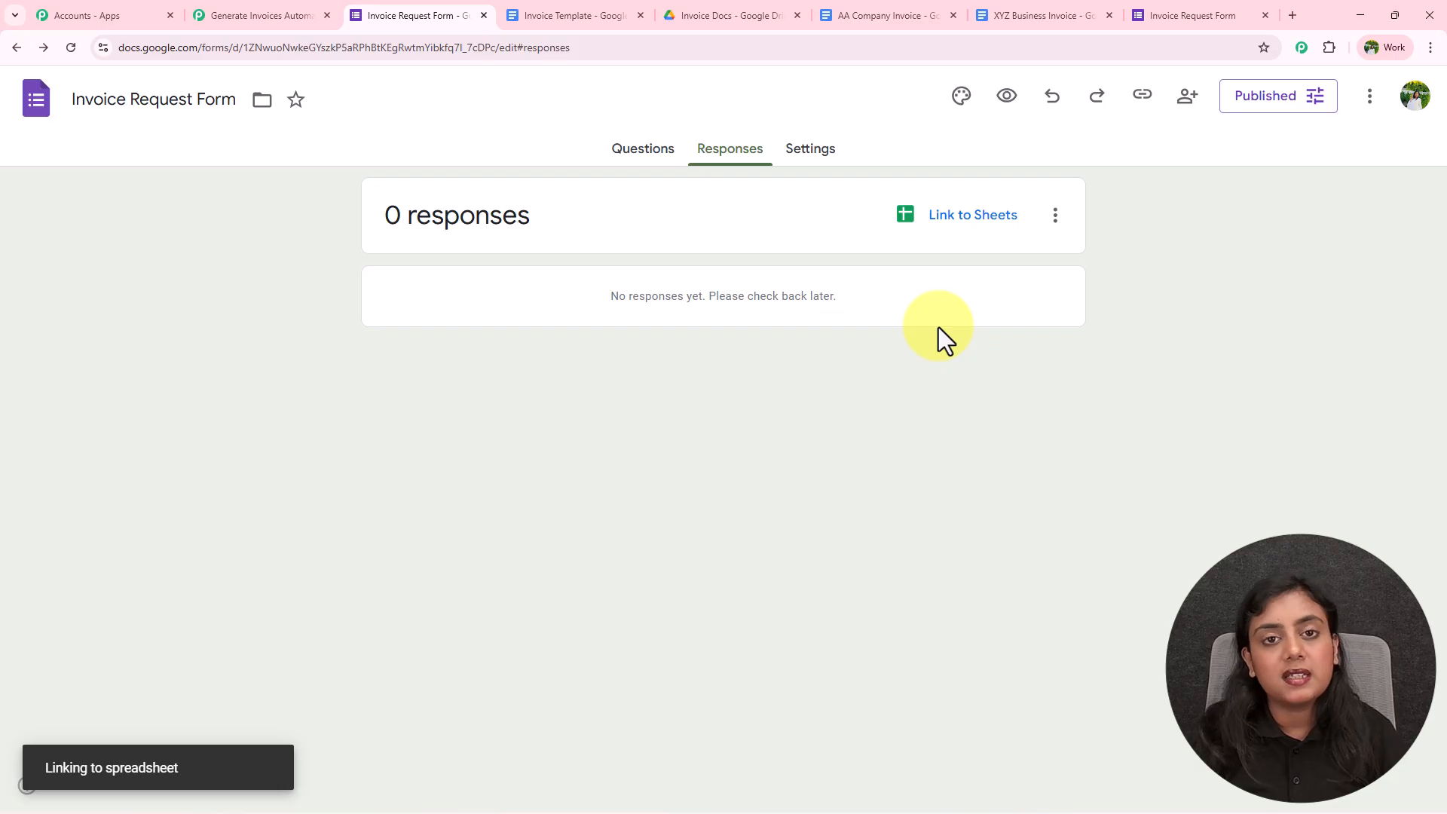
pyautogui.click(375, 14)
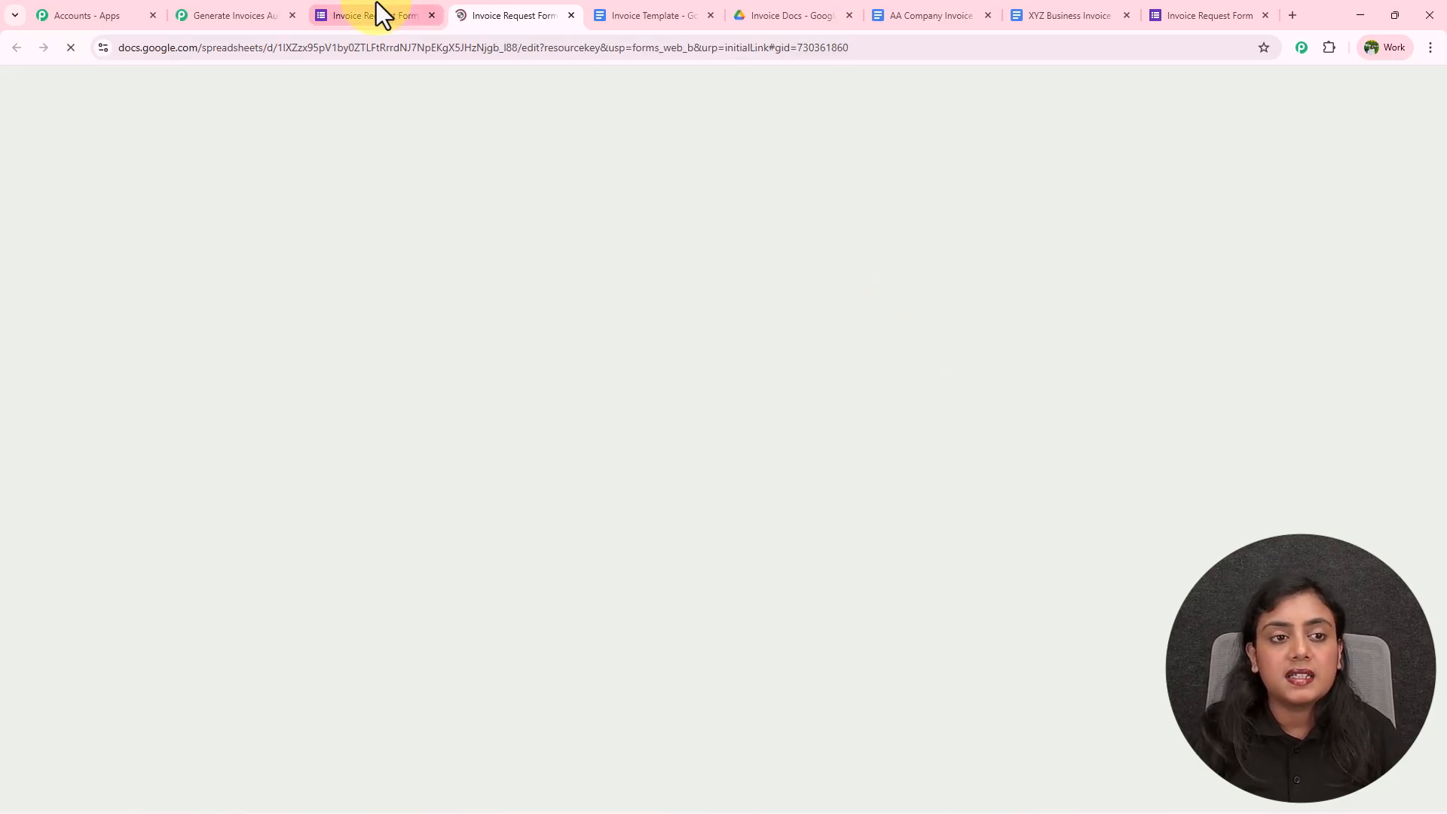
pyautogui.click(625, 156)
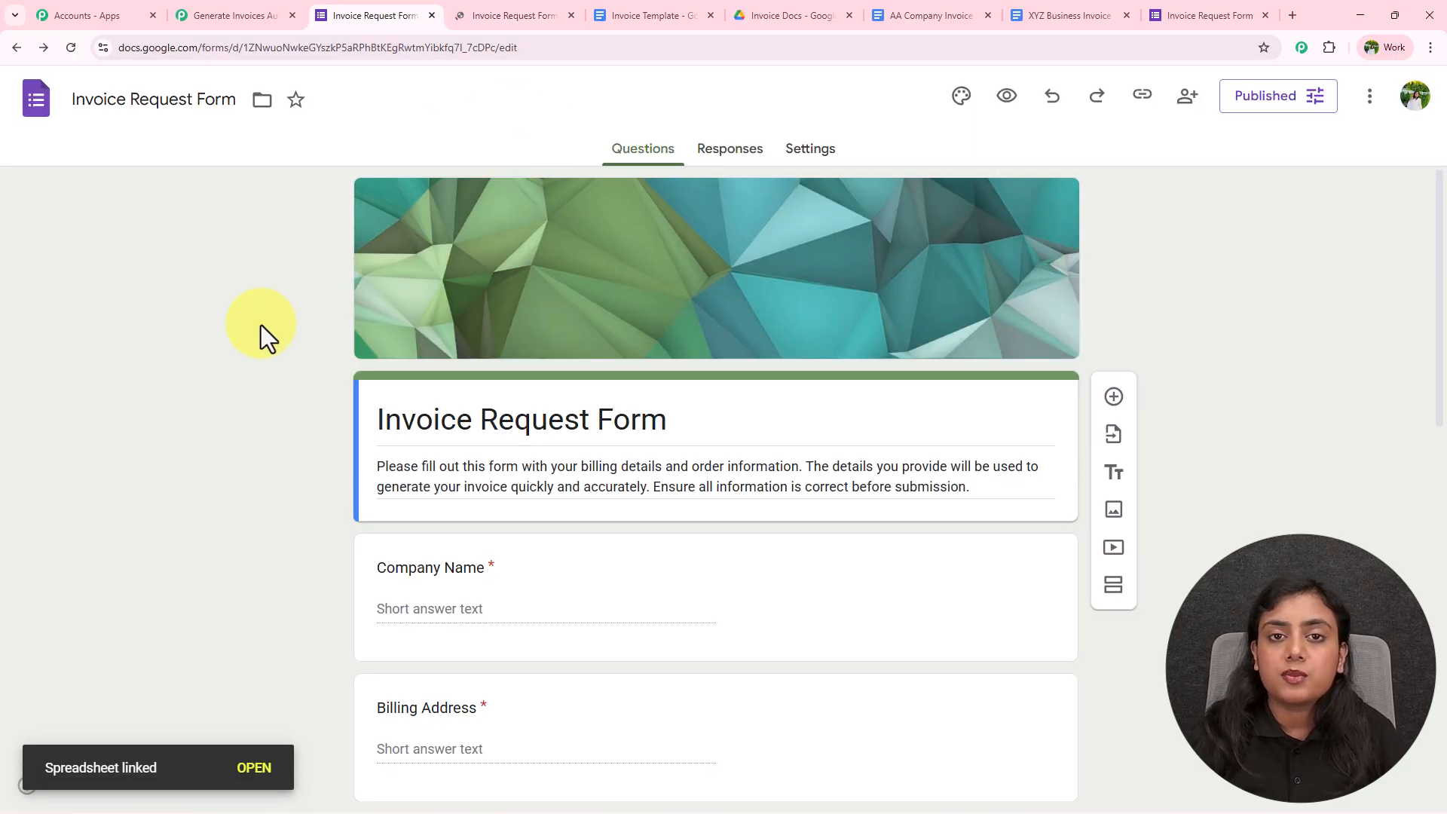
pyautogui.scroll(-10, 261, 324)
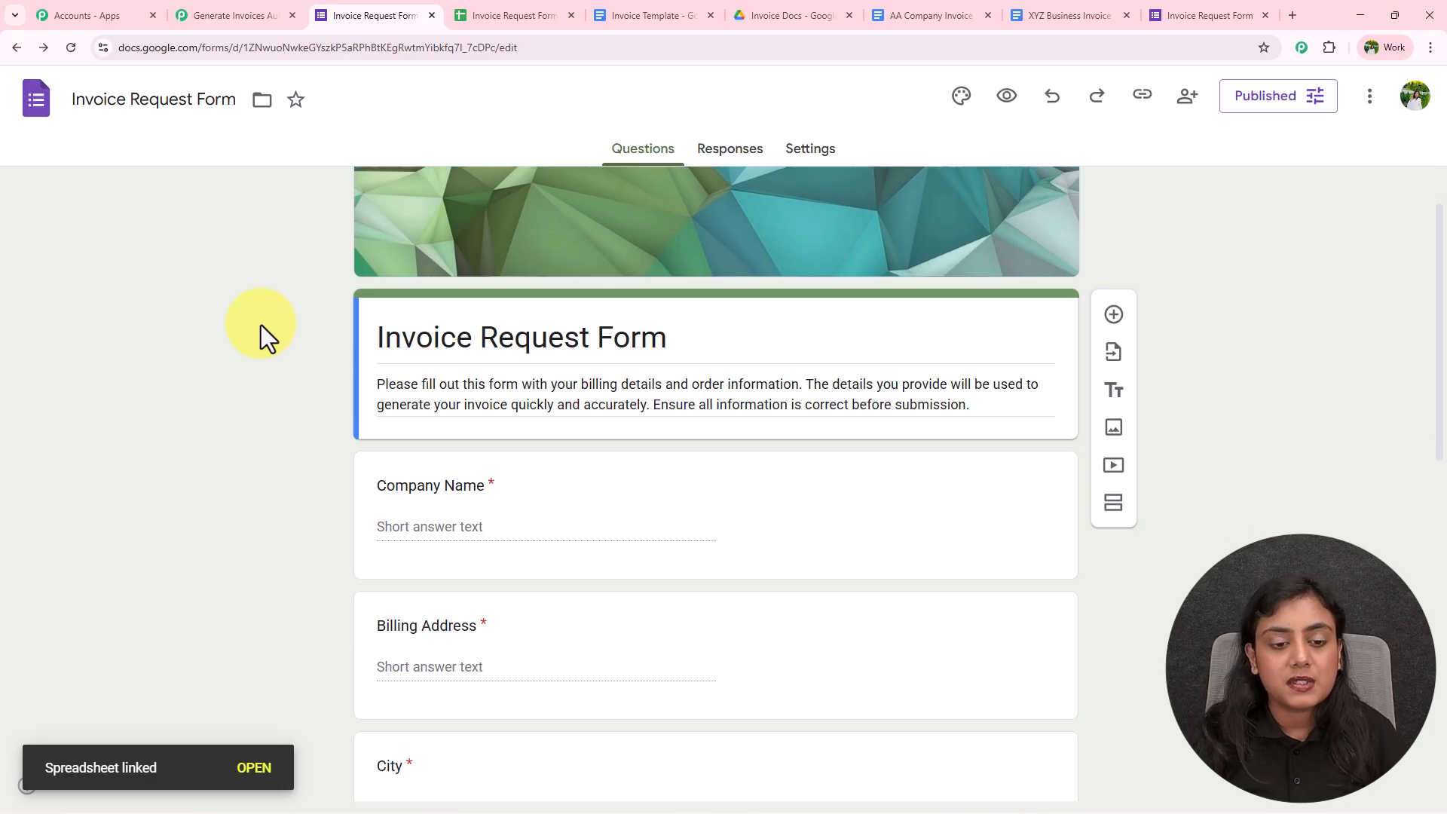
pyautogui.scroll(5, 261, 332)
pyautogui.click(464, 15)
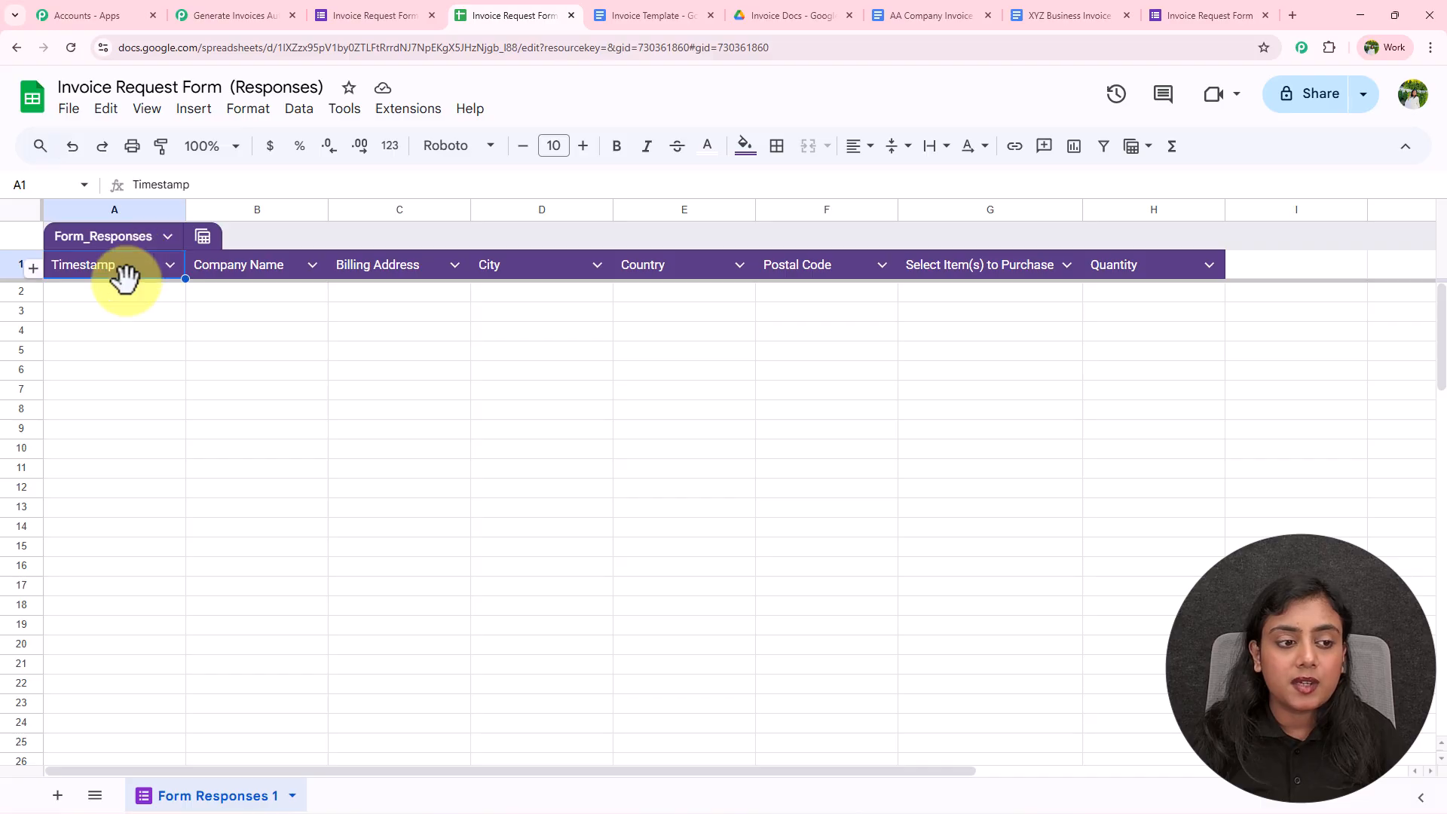
pyautogui.moveTo(123, 294); pyautogui.dragTo(1115, 275)
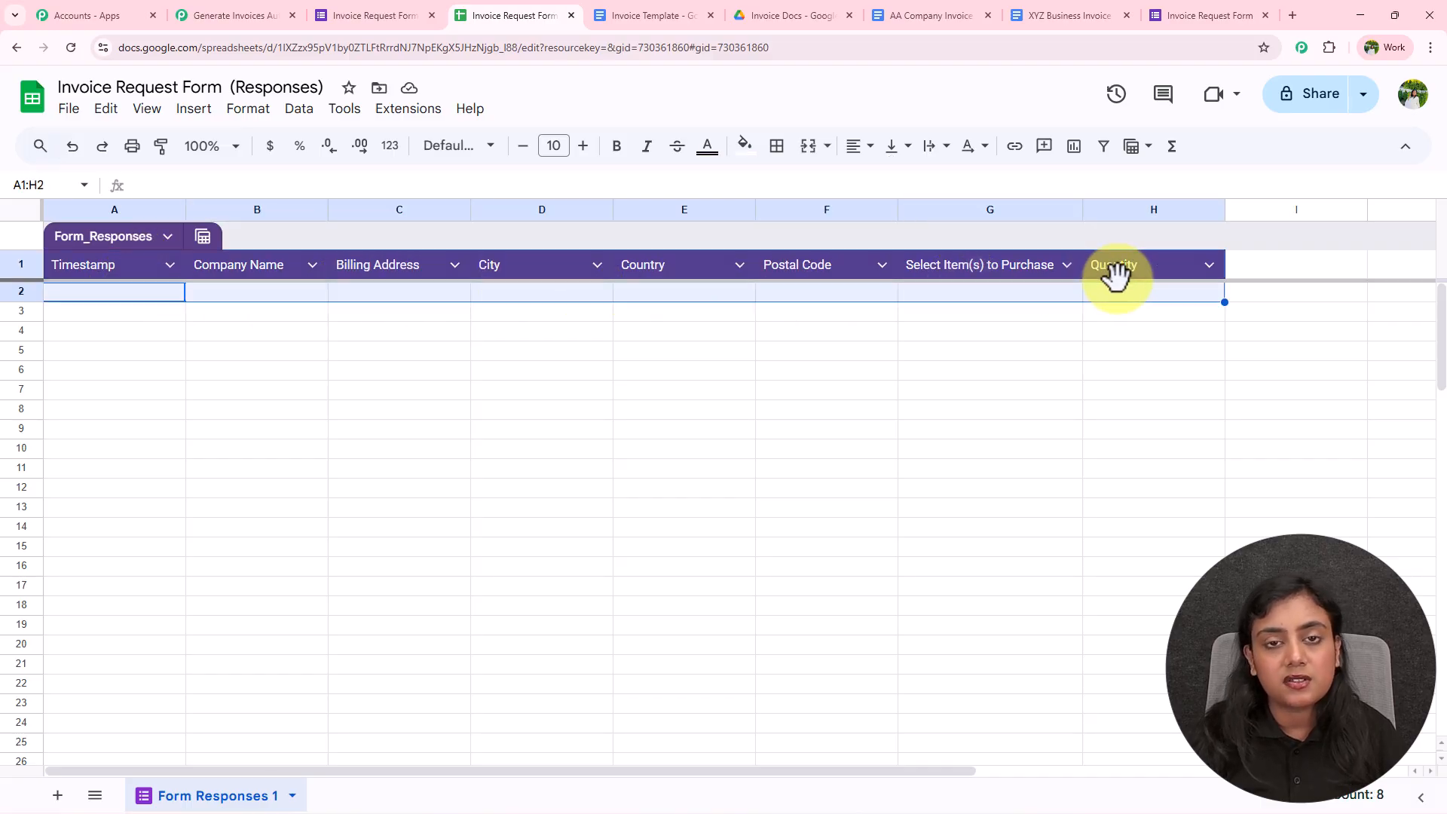
pyautogui.click(1070, 388)
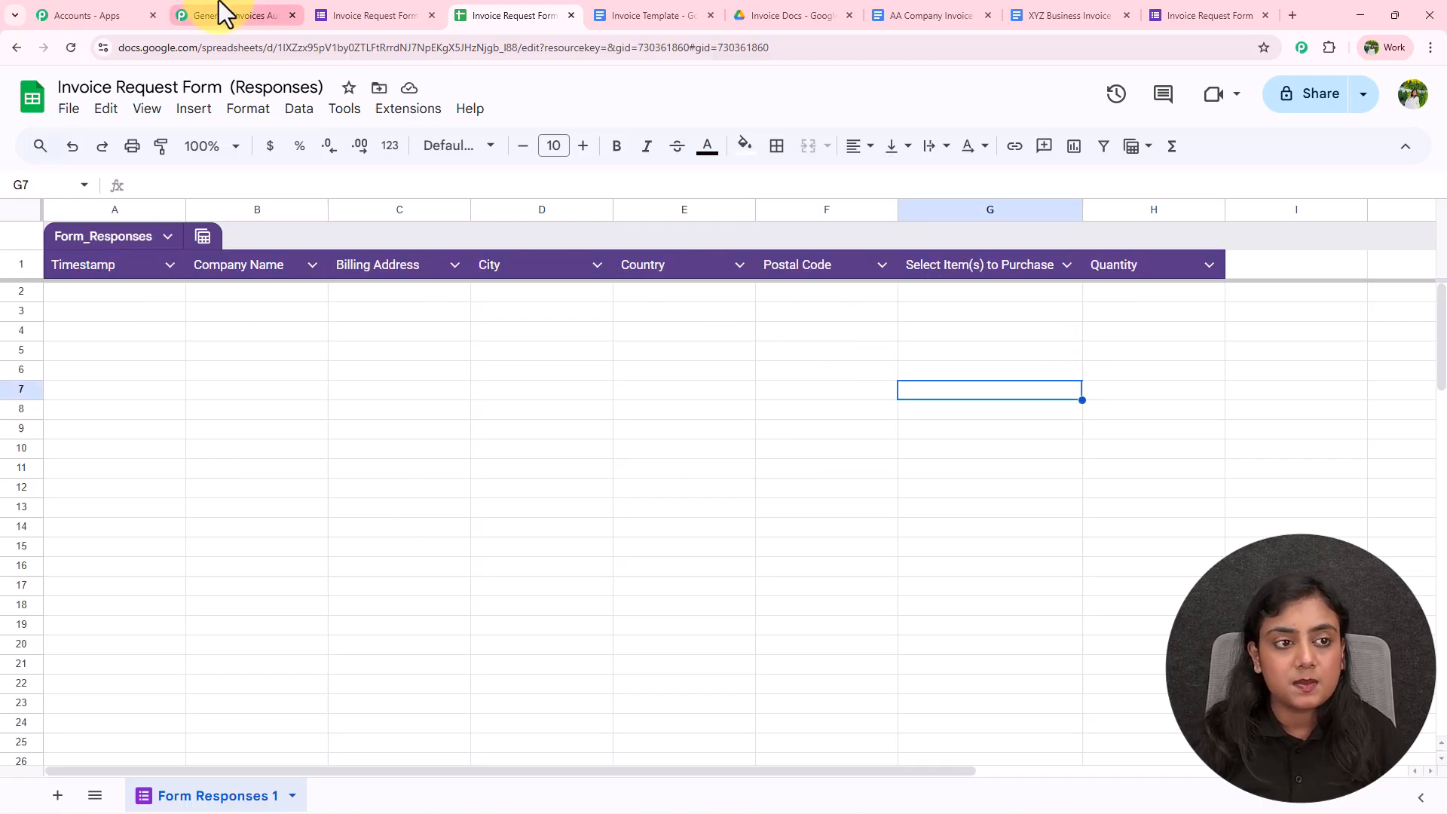
pyautogui.click(220, 13)
pyautogui.click(520, 14)
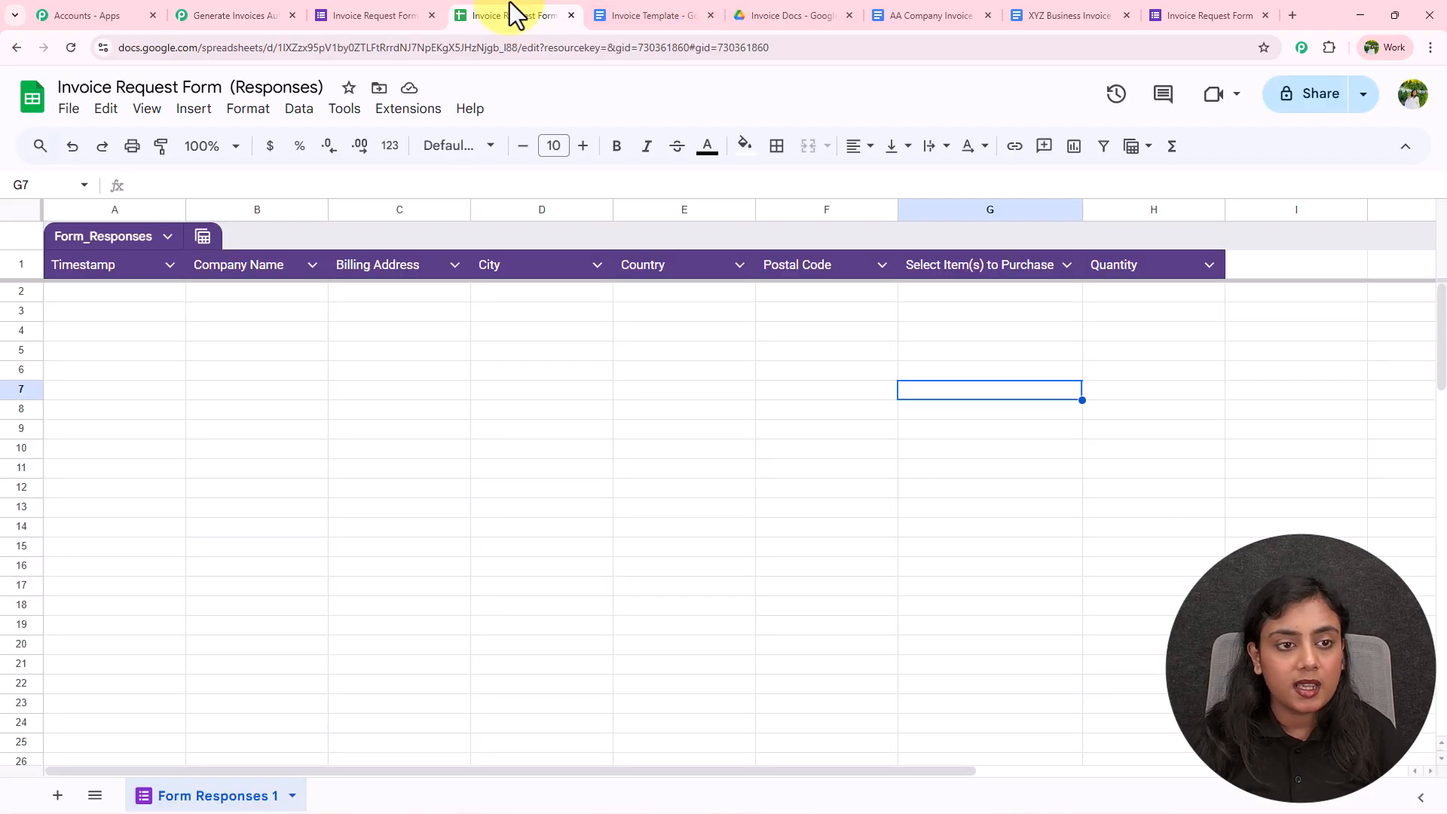
pyautogui.click(387, 111)
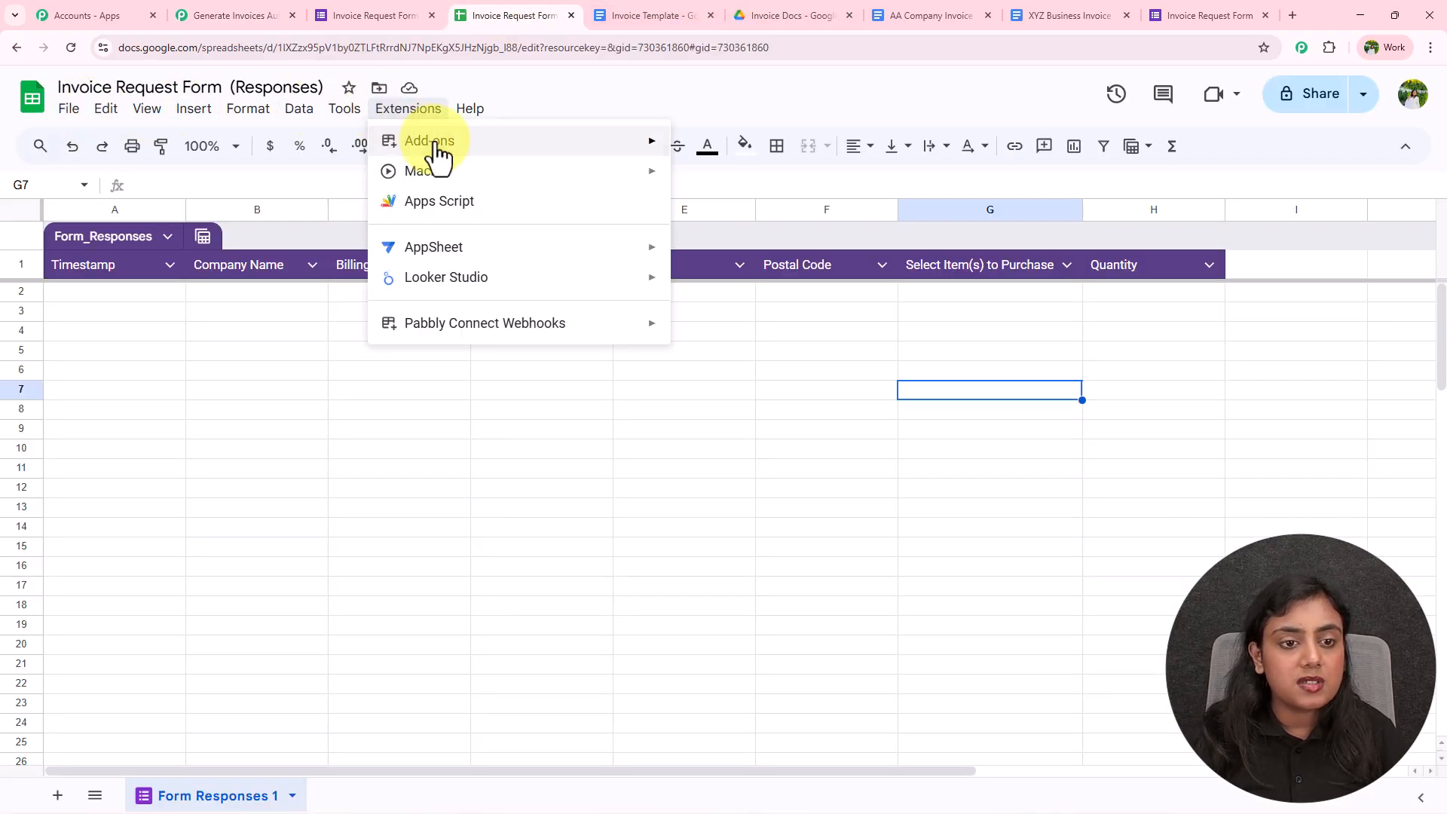
pyautogui.moveTo(429, 145)
pyautogui.click(738, 154)
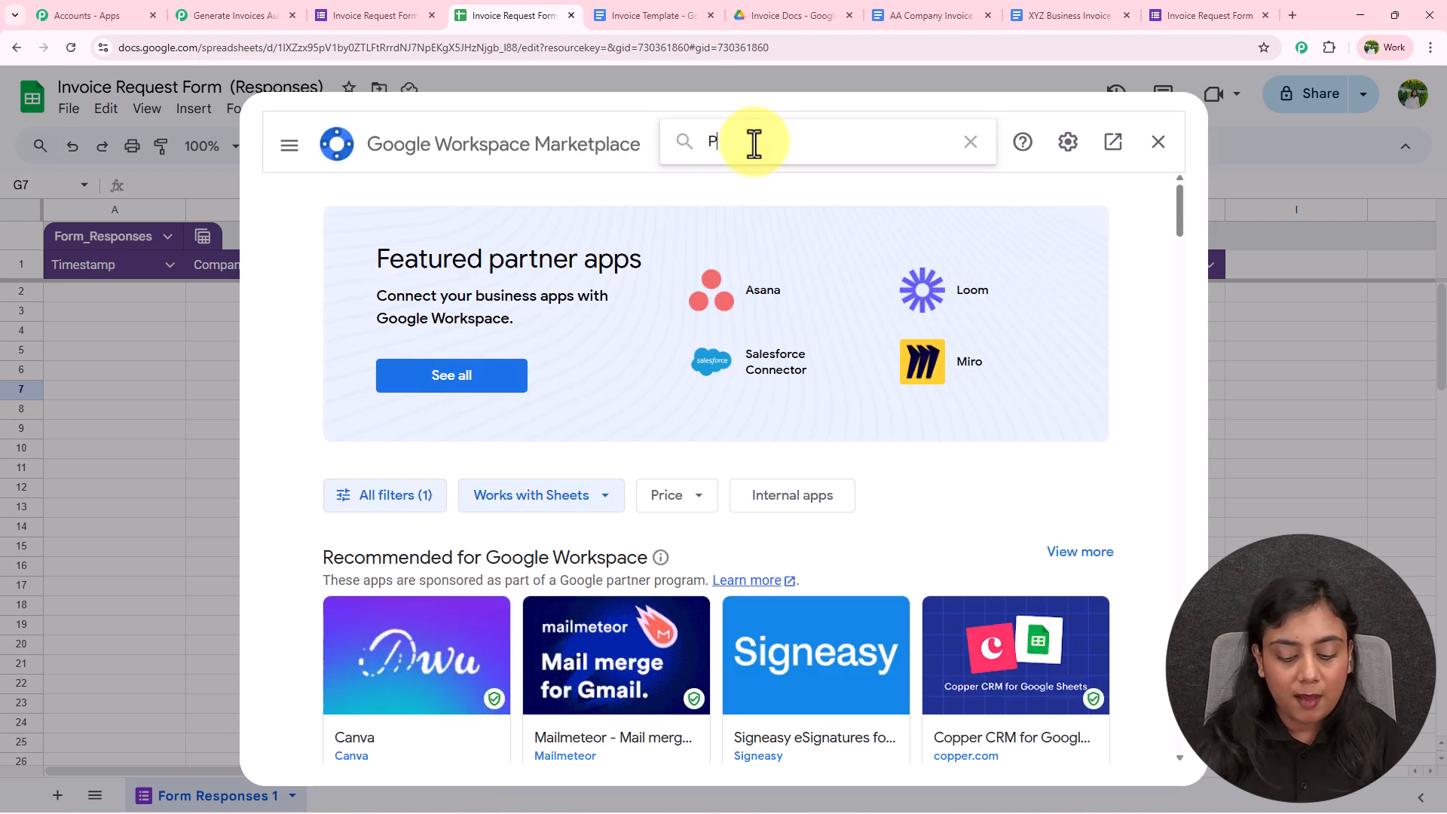
pyautogui.click(754, 143)
pyautogui.write('Pabbly')
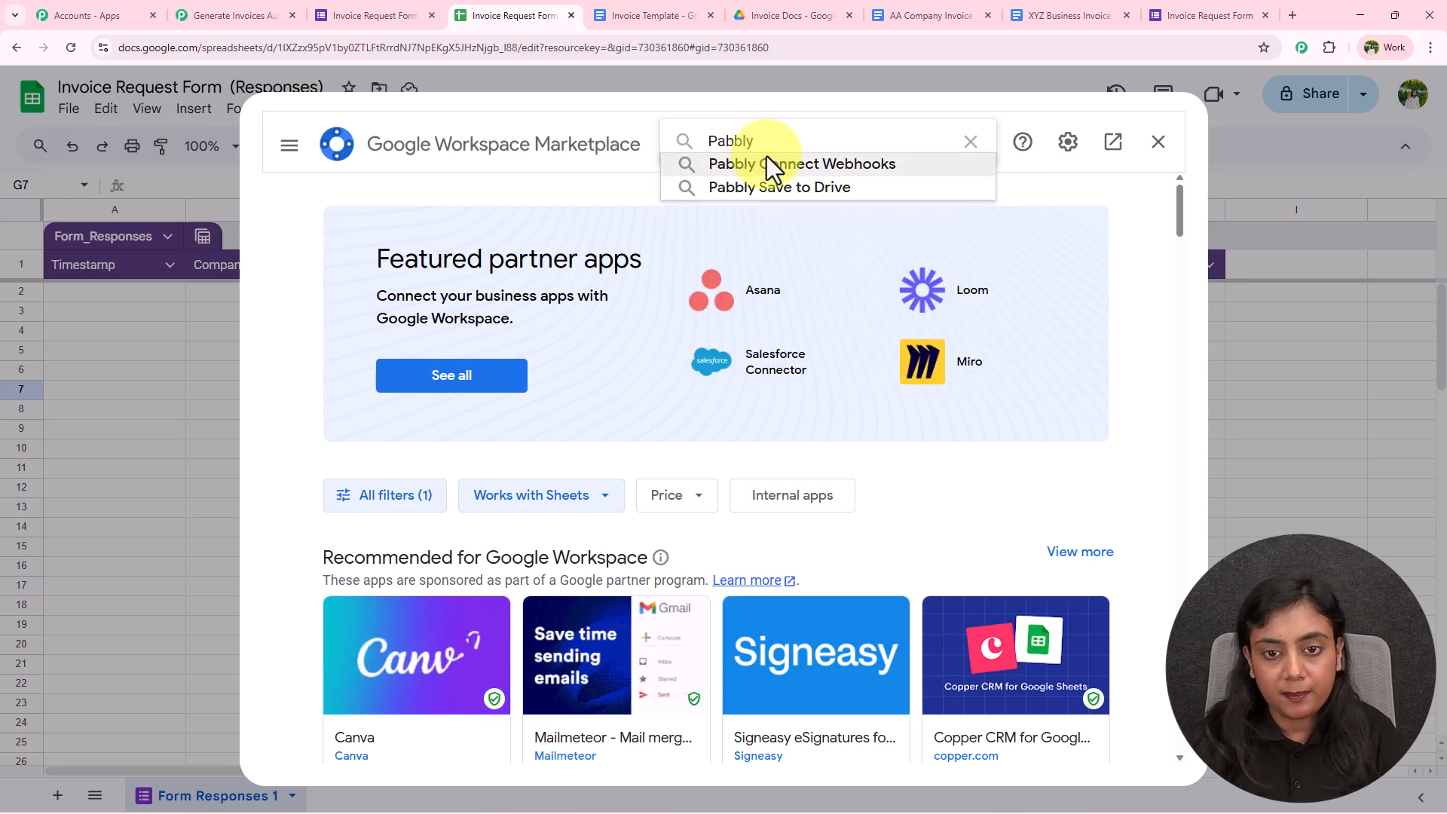
pyautogui.click(767, 164)
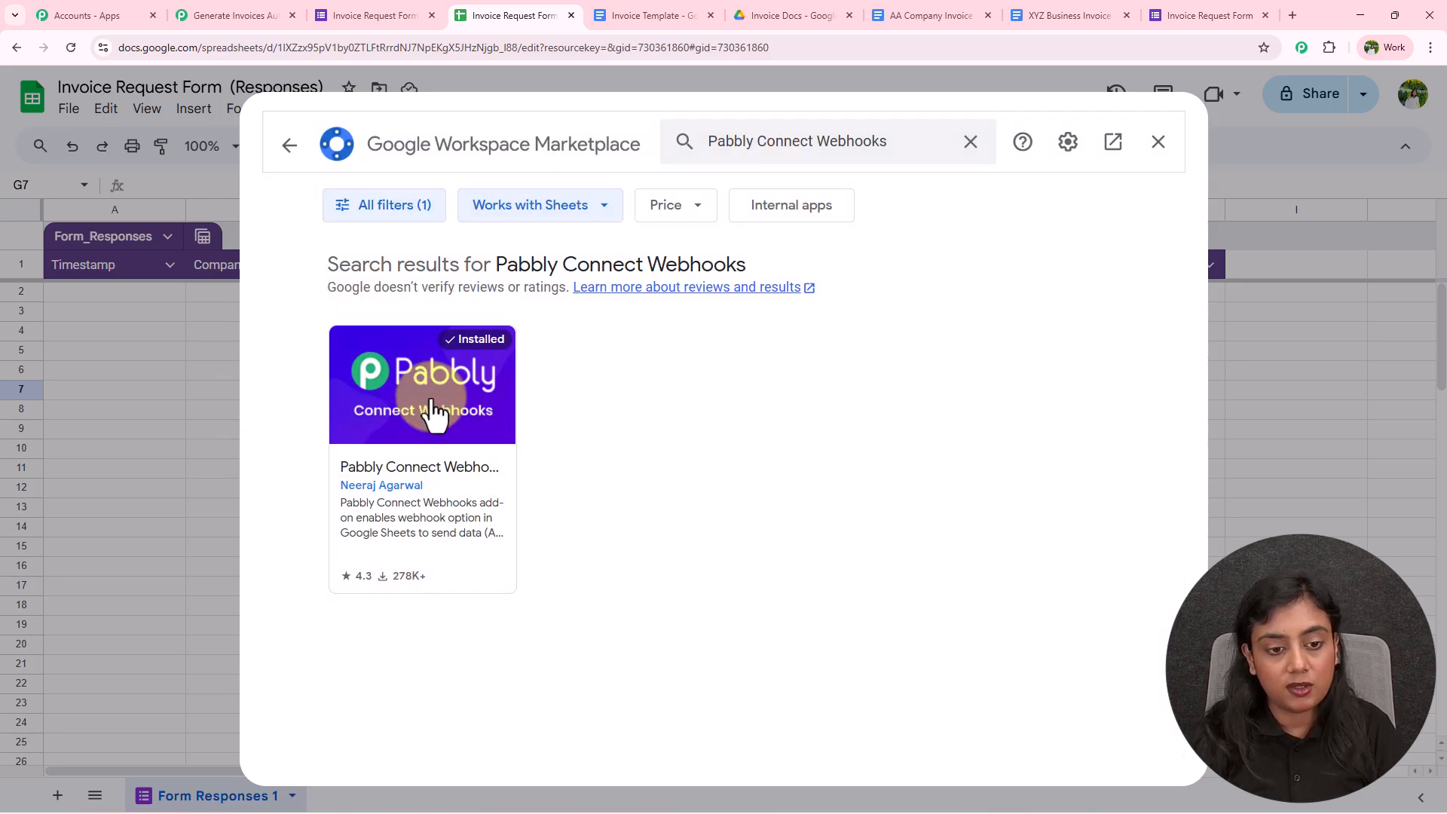
pyautogui.click(464, 372)
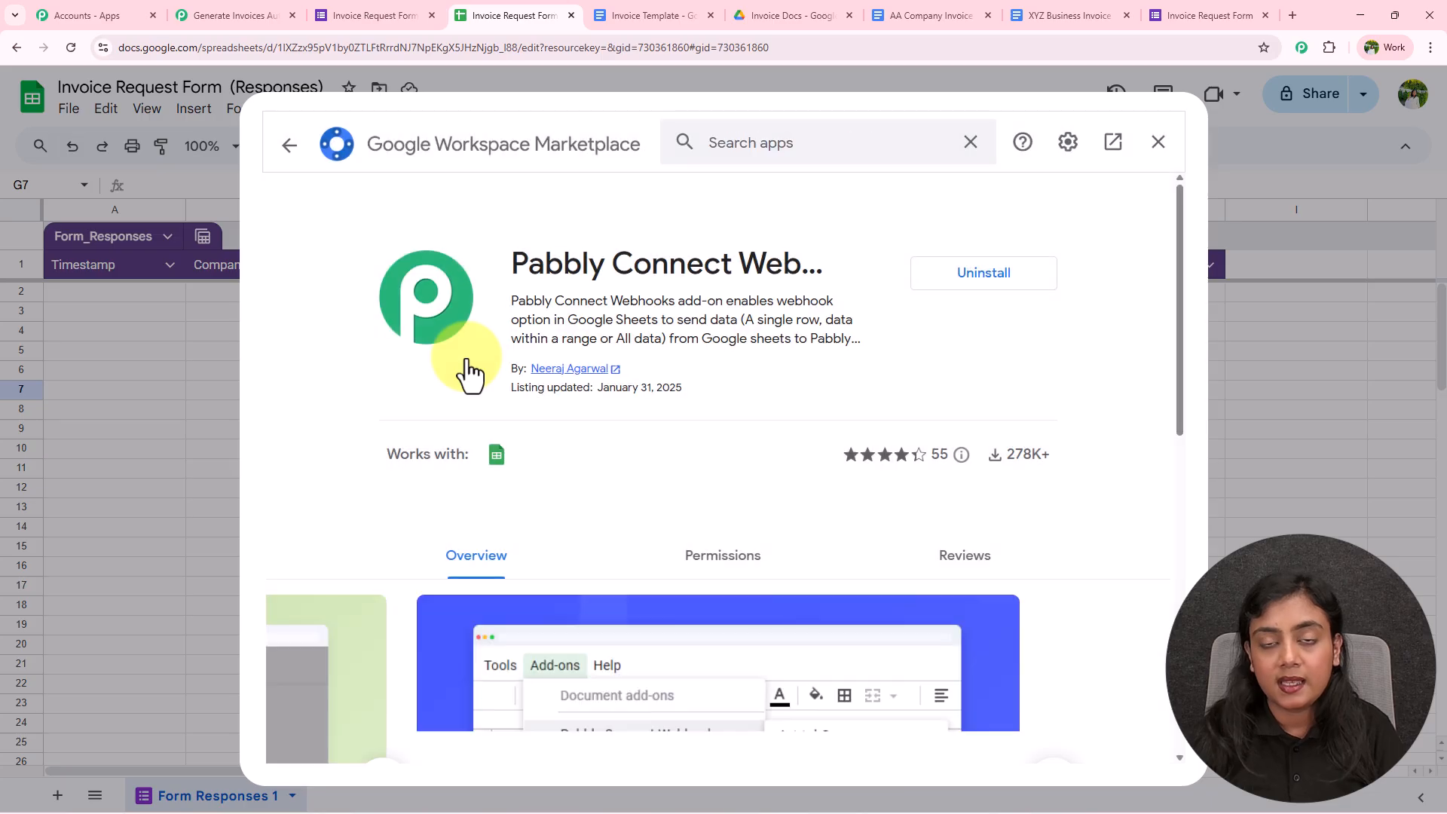
pyautogui.click(1158, 143)
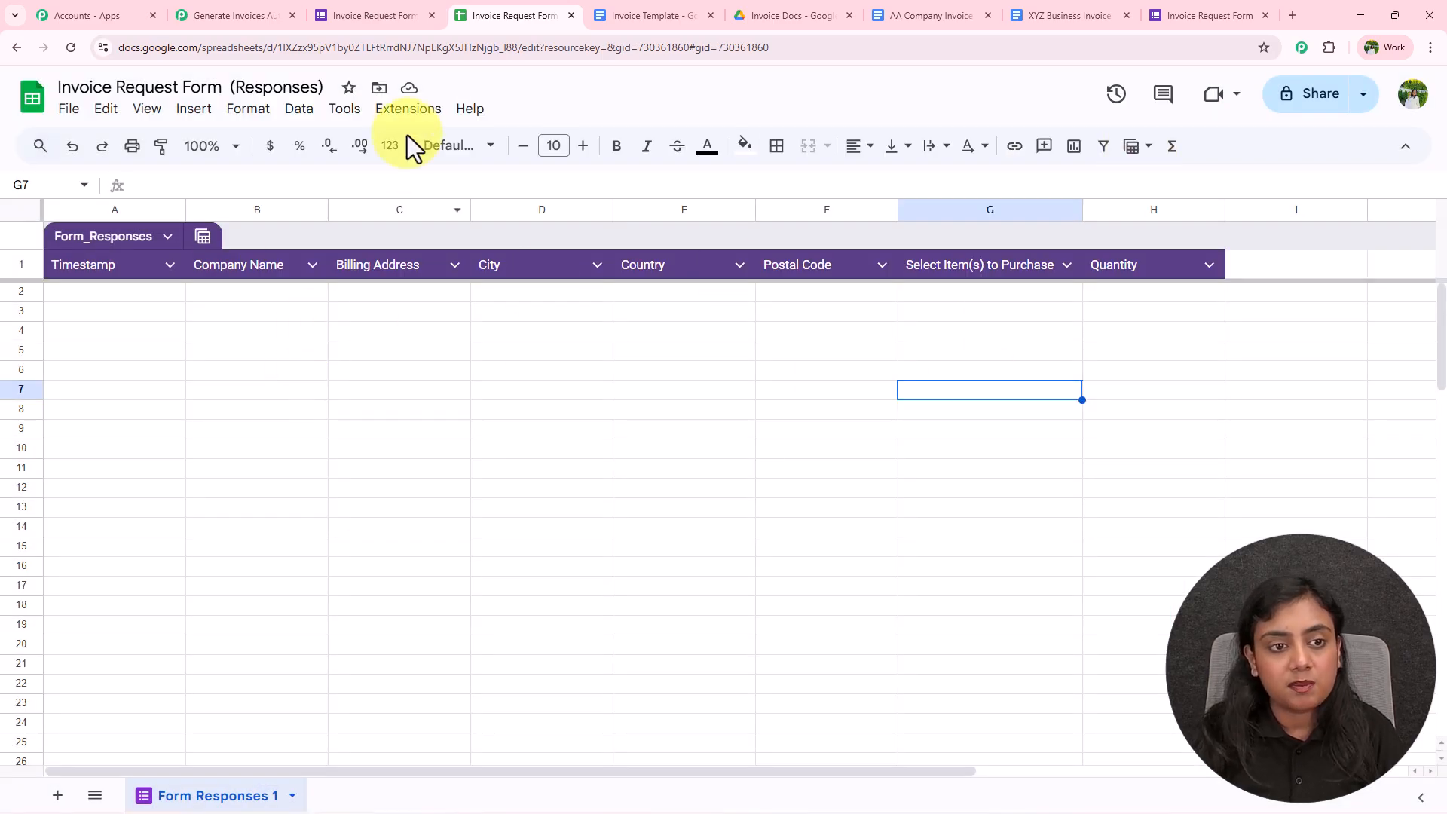
# Reload the sheet and start Extensions > Pabbly Connect Webhooks > Initial Setup
pyautogui.click(71, 47)
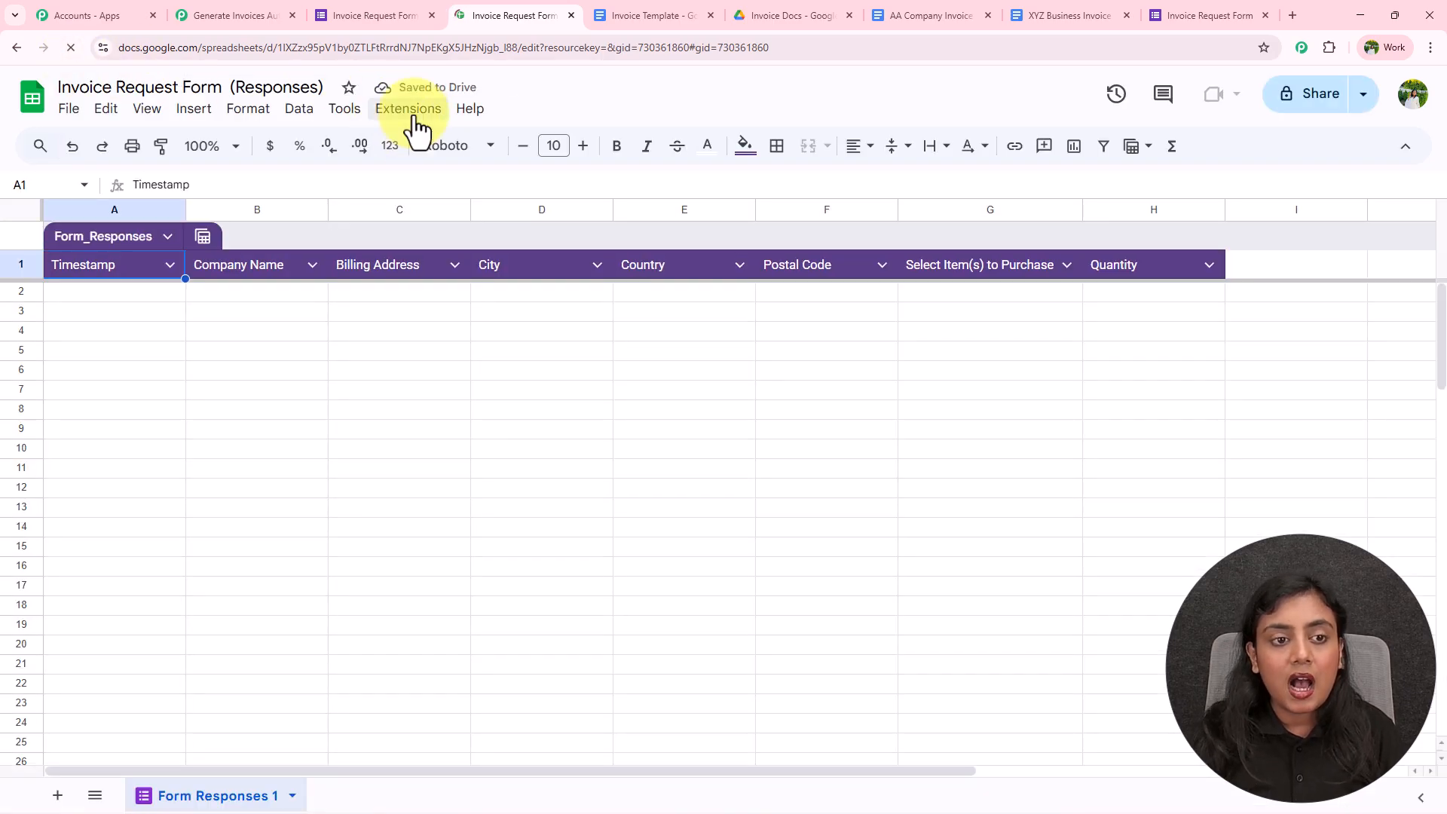
pyautogui.click(413, 113)
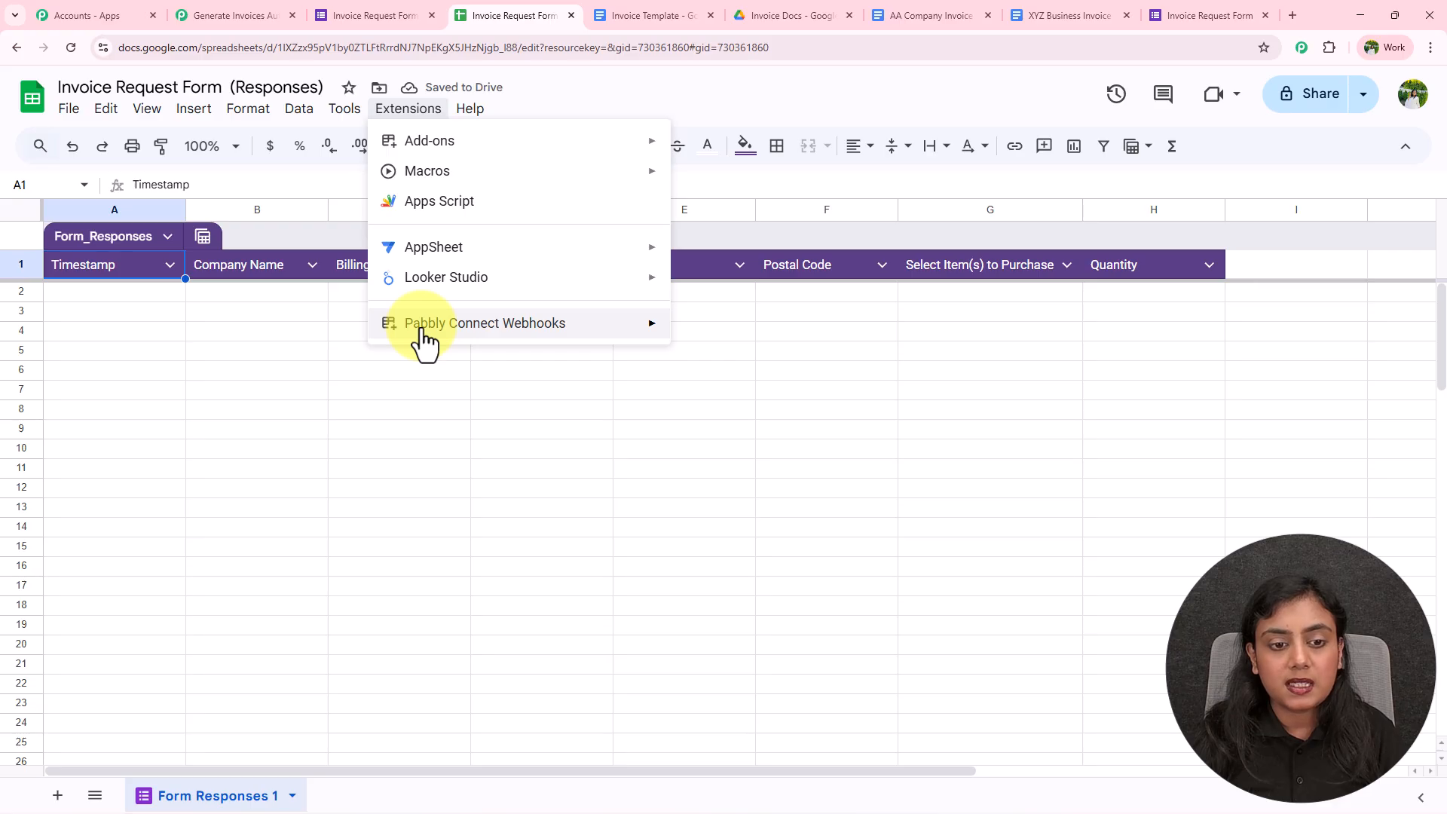
pyautogui.moveTo(640, 339)
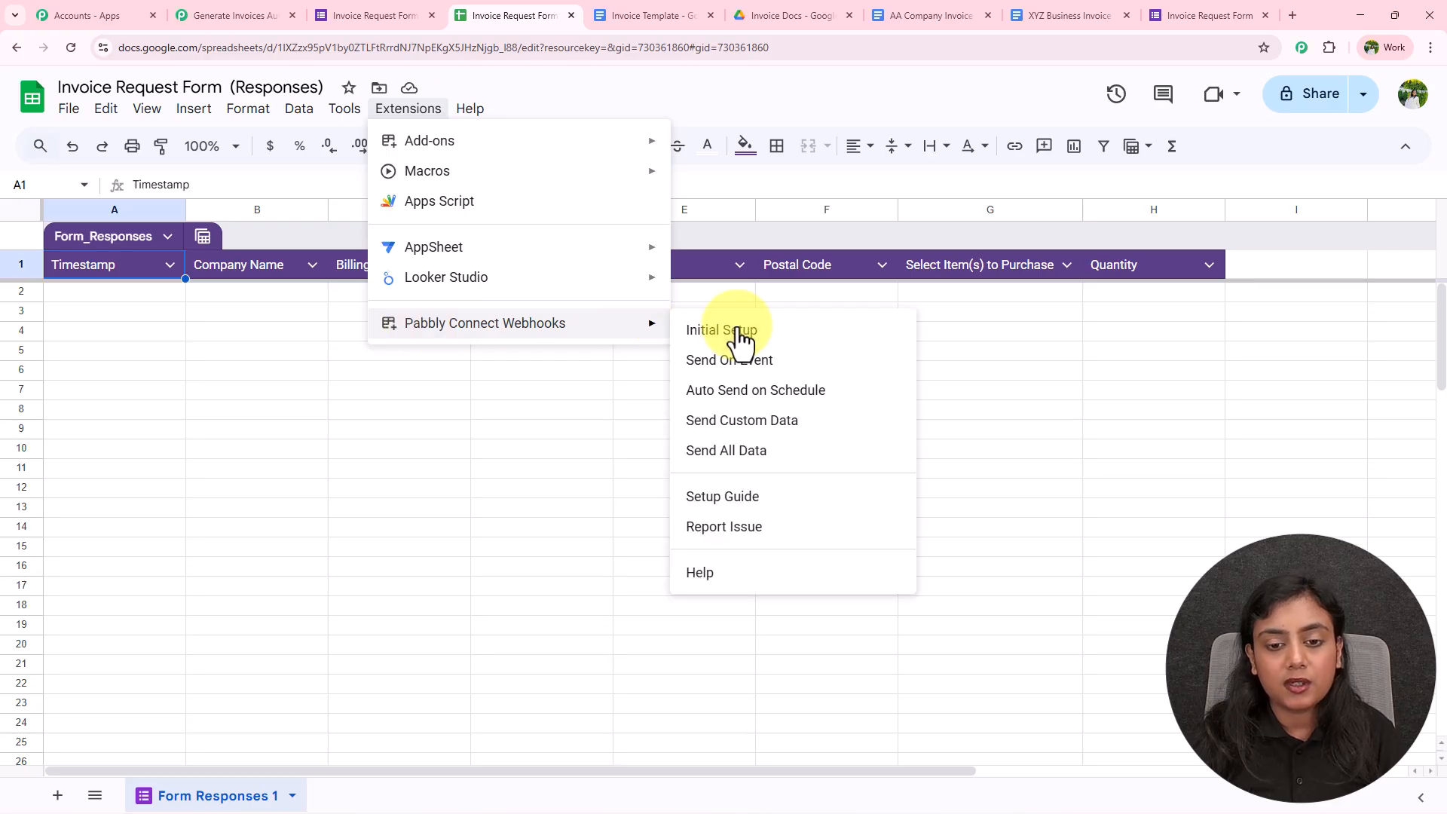
pyautogui.click(771, 359)
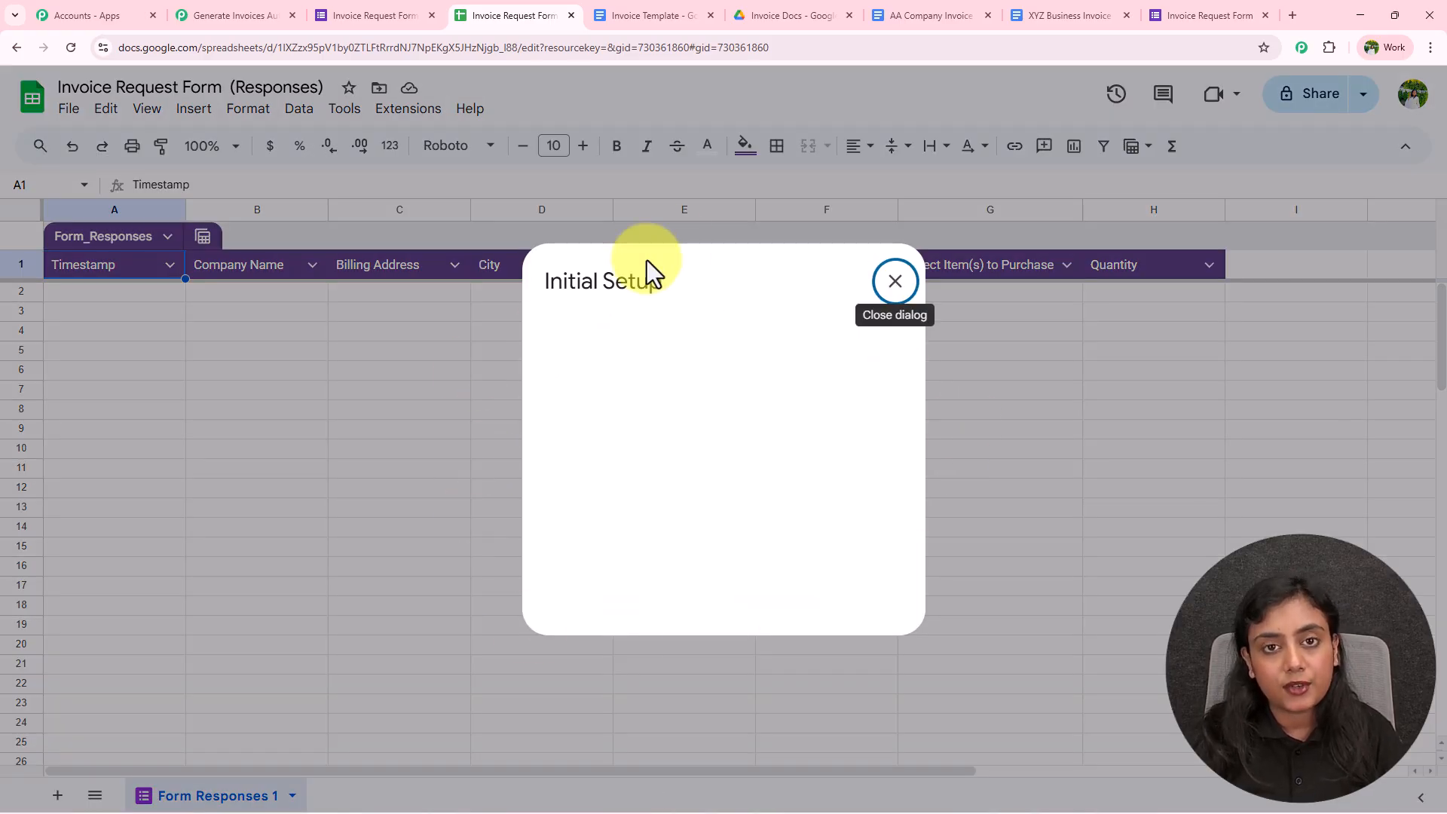
# Paste the webhook URL, set Trigger Column to H, and submit the setup
pyautogui.moveTo(552, 408); pyautogui.dragTo(663, 414)
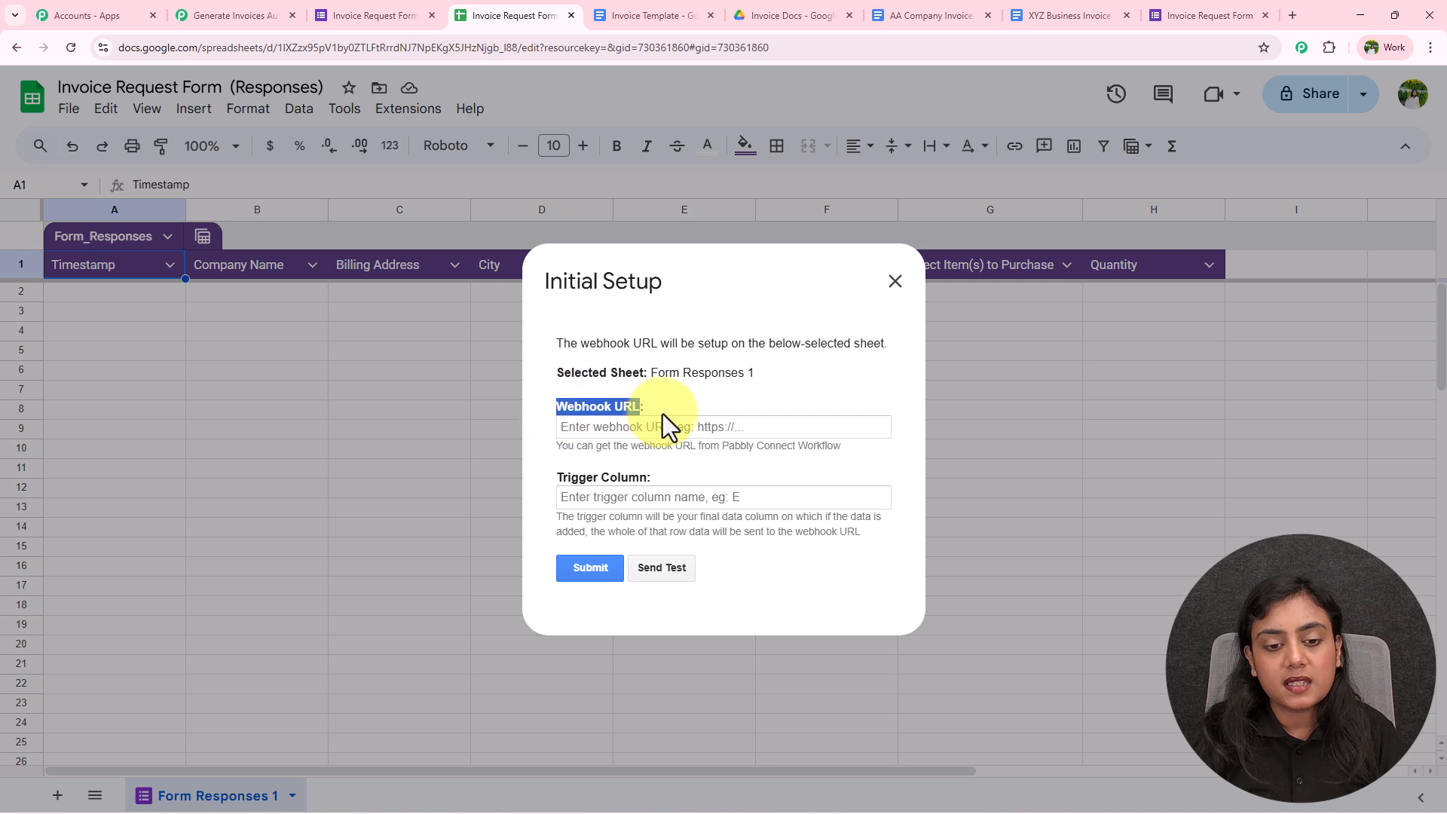
pyautogui.moveTo(550, 480); pyautogui.dragTo(694, 479)
pyautogui.click(664, 427)
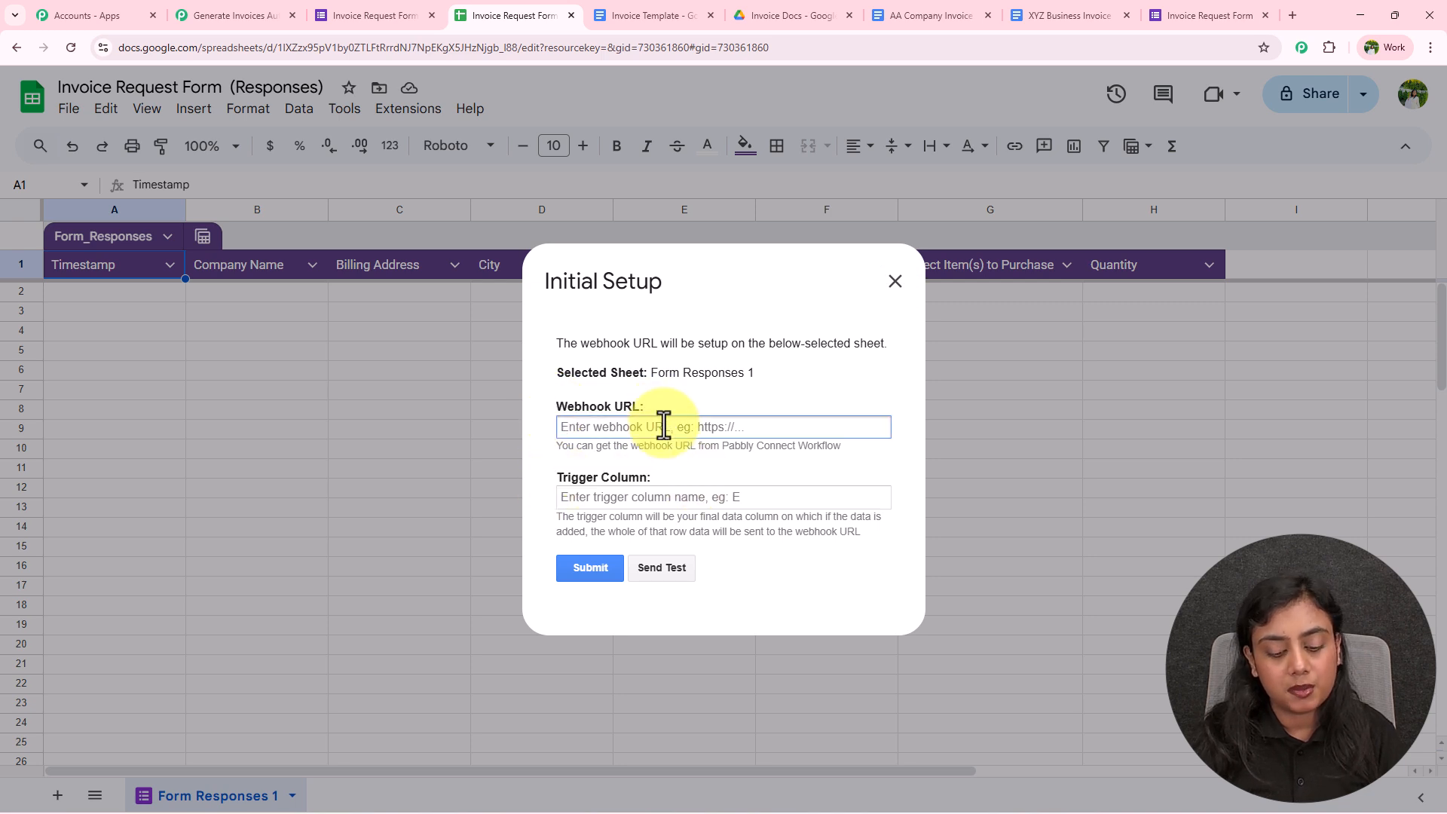
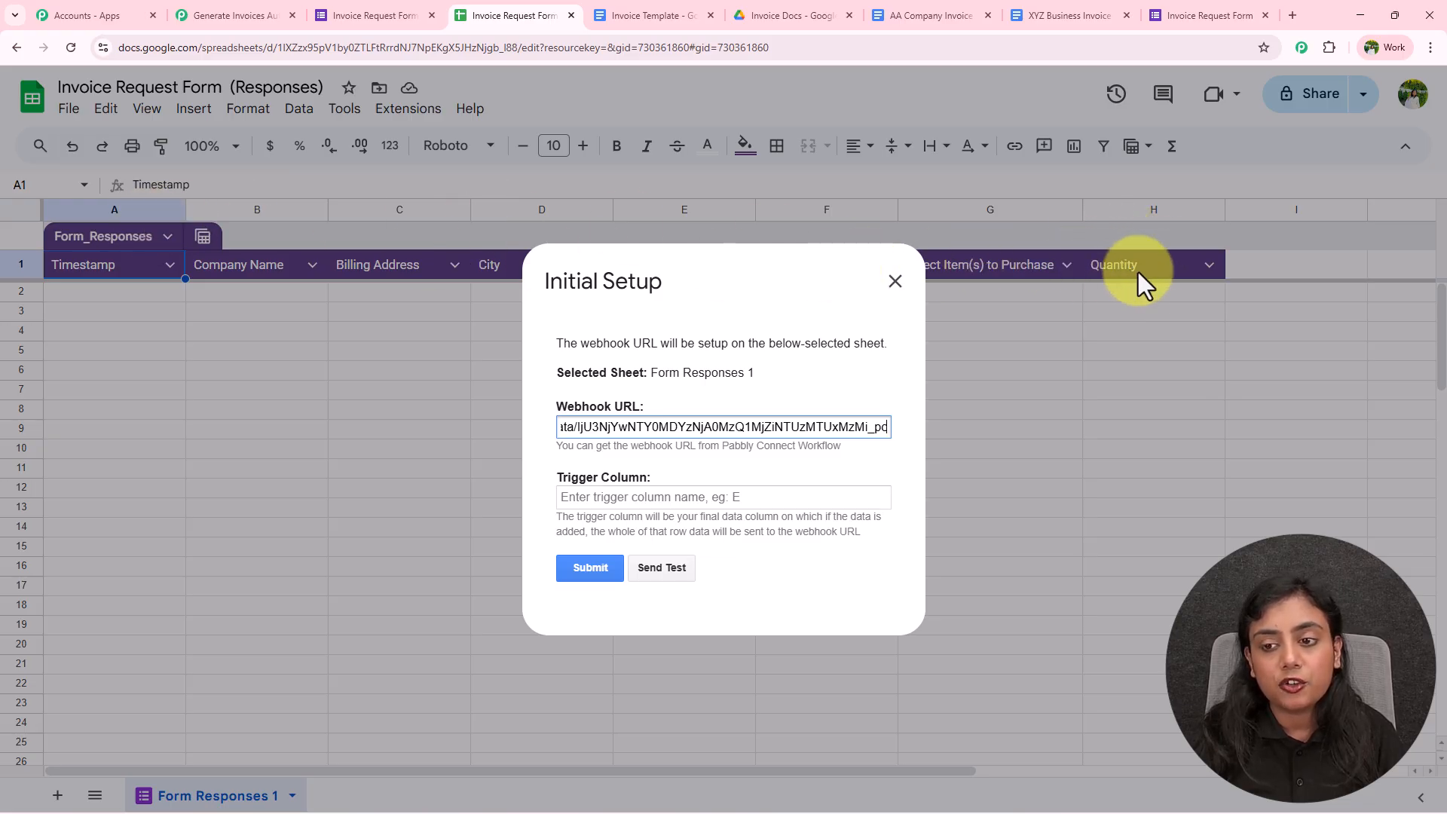
pyautogui.click(744, 497)
pyautogui.write('H')
pyautogui.click(594, 572)
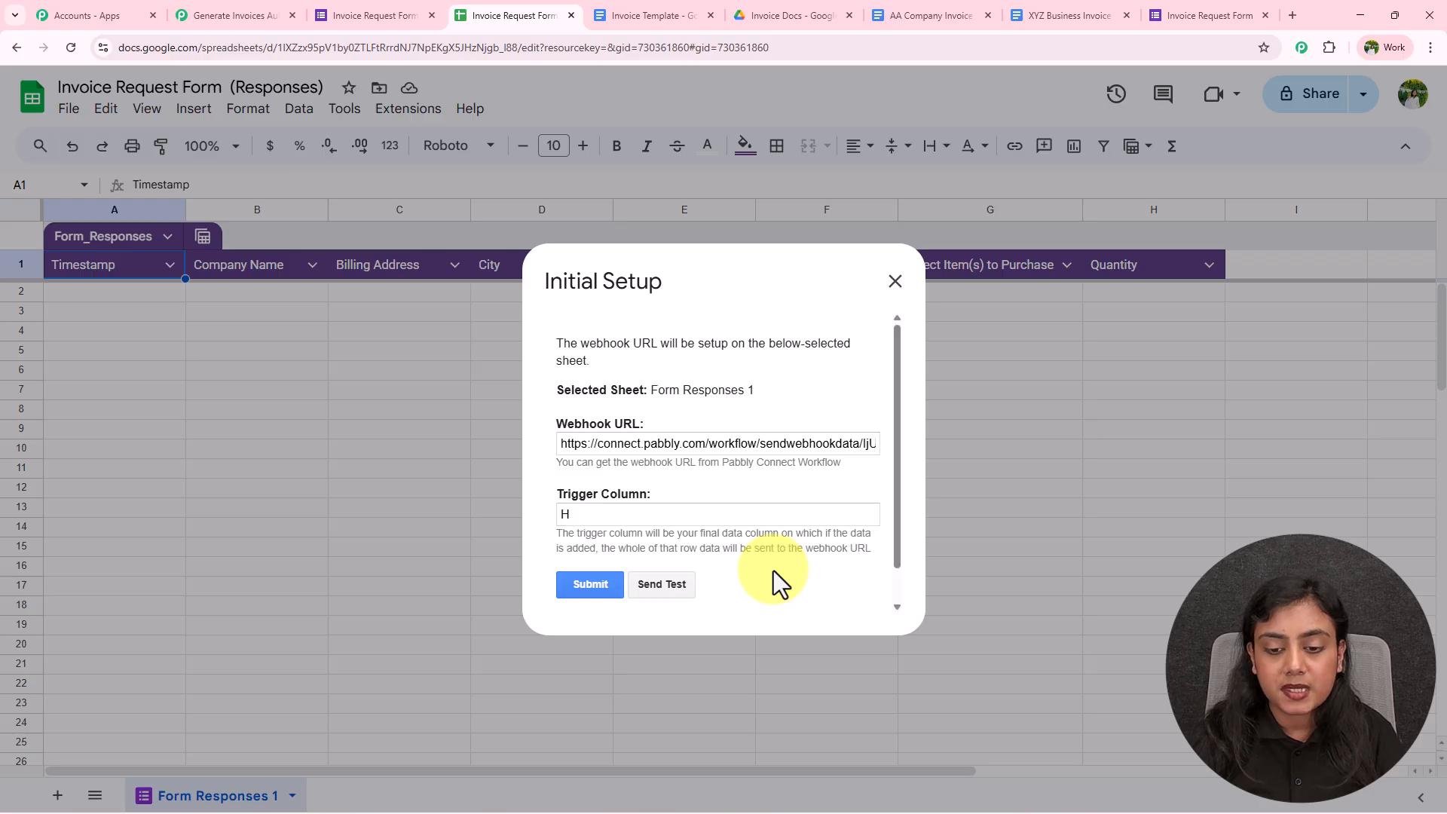
pyautogui.moveTo(565, 581); pyautogui.dragTo(722, 579)
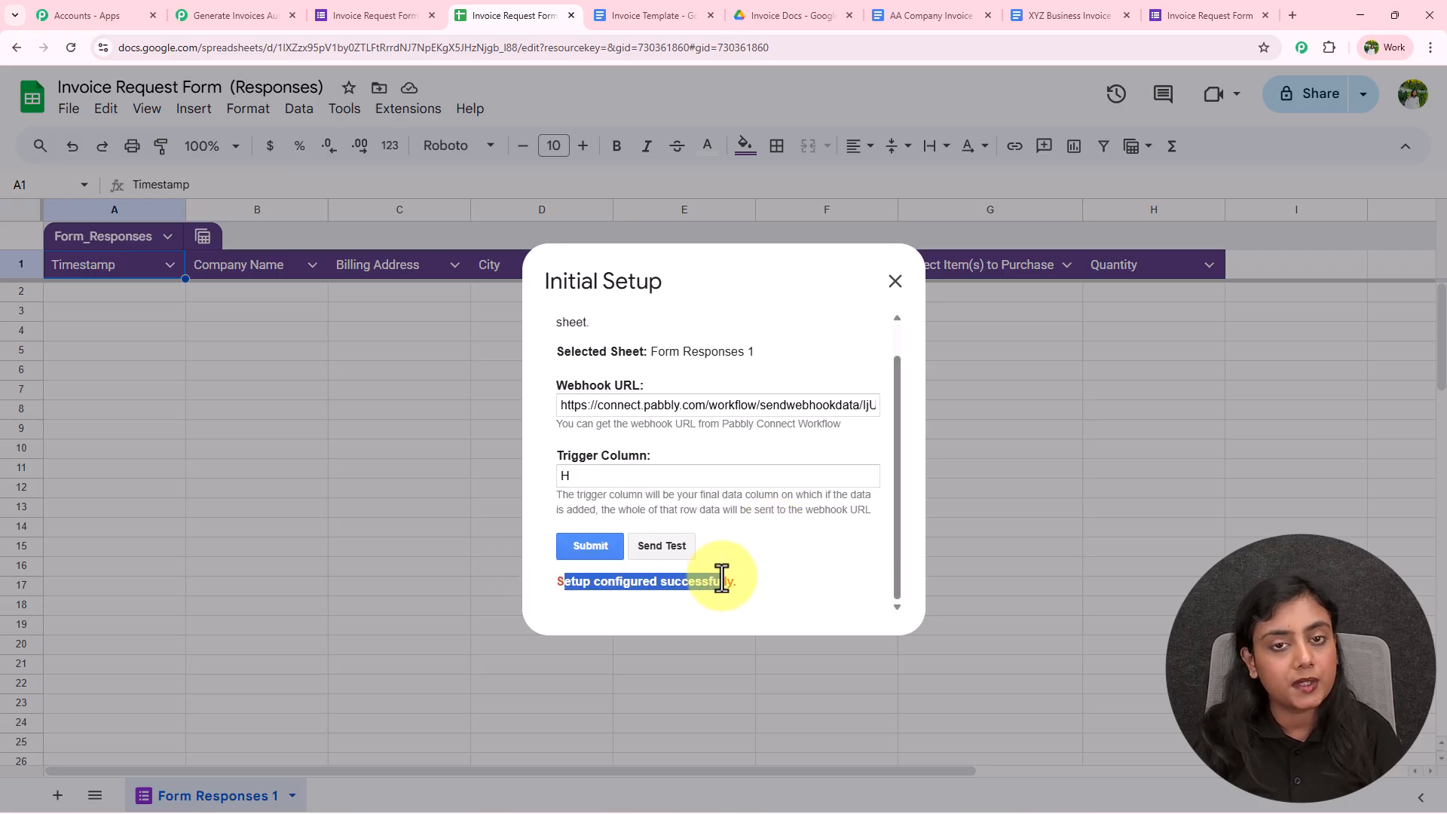
pyautogui.click(895, 282)
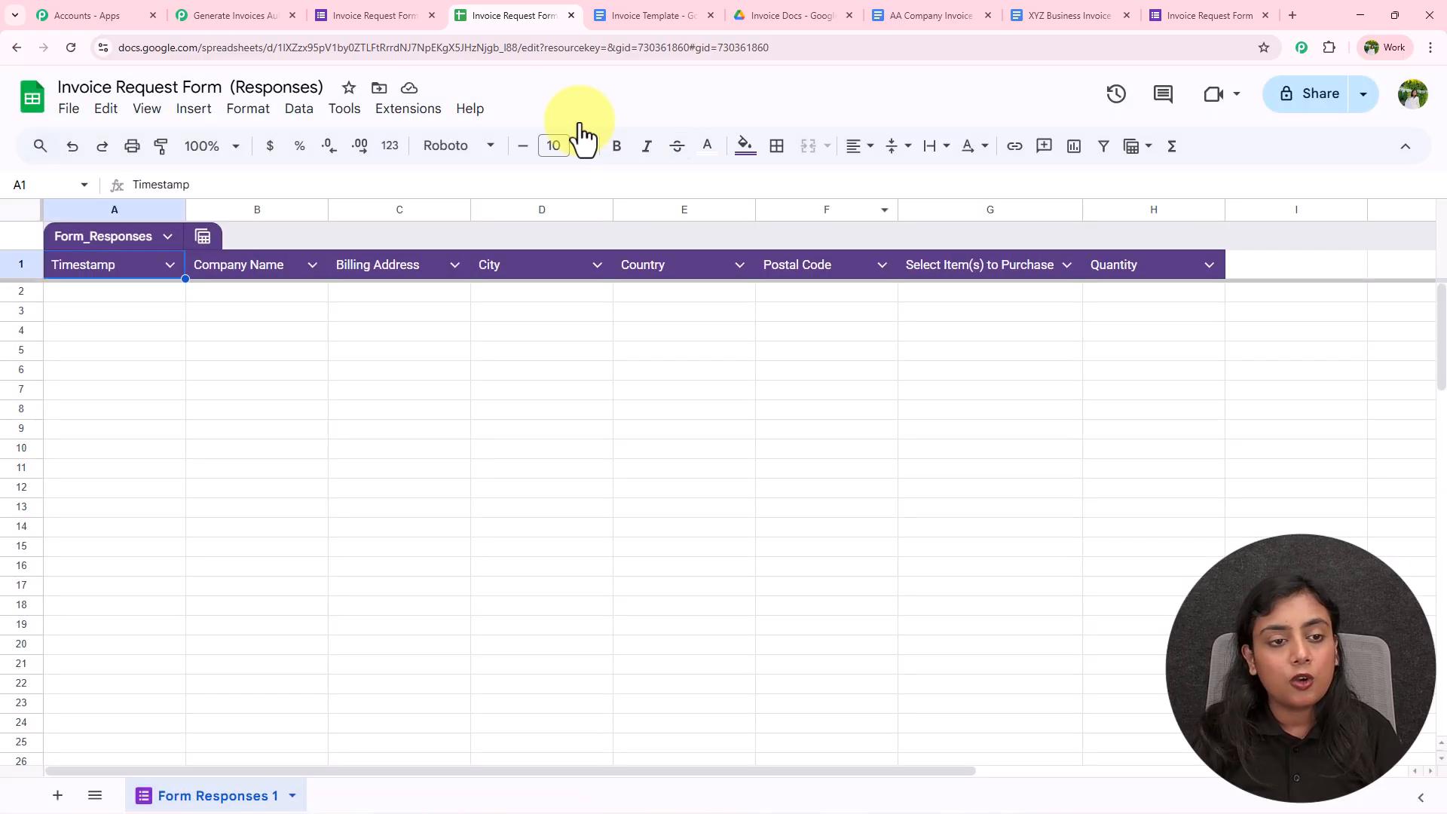
# Enable Send On Event in the Pabbly Connect Webhooks add-on
pyautogui.click(408, 109)
pyautogui.moveTo(642, 338)
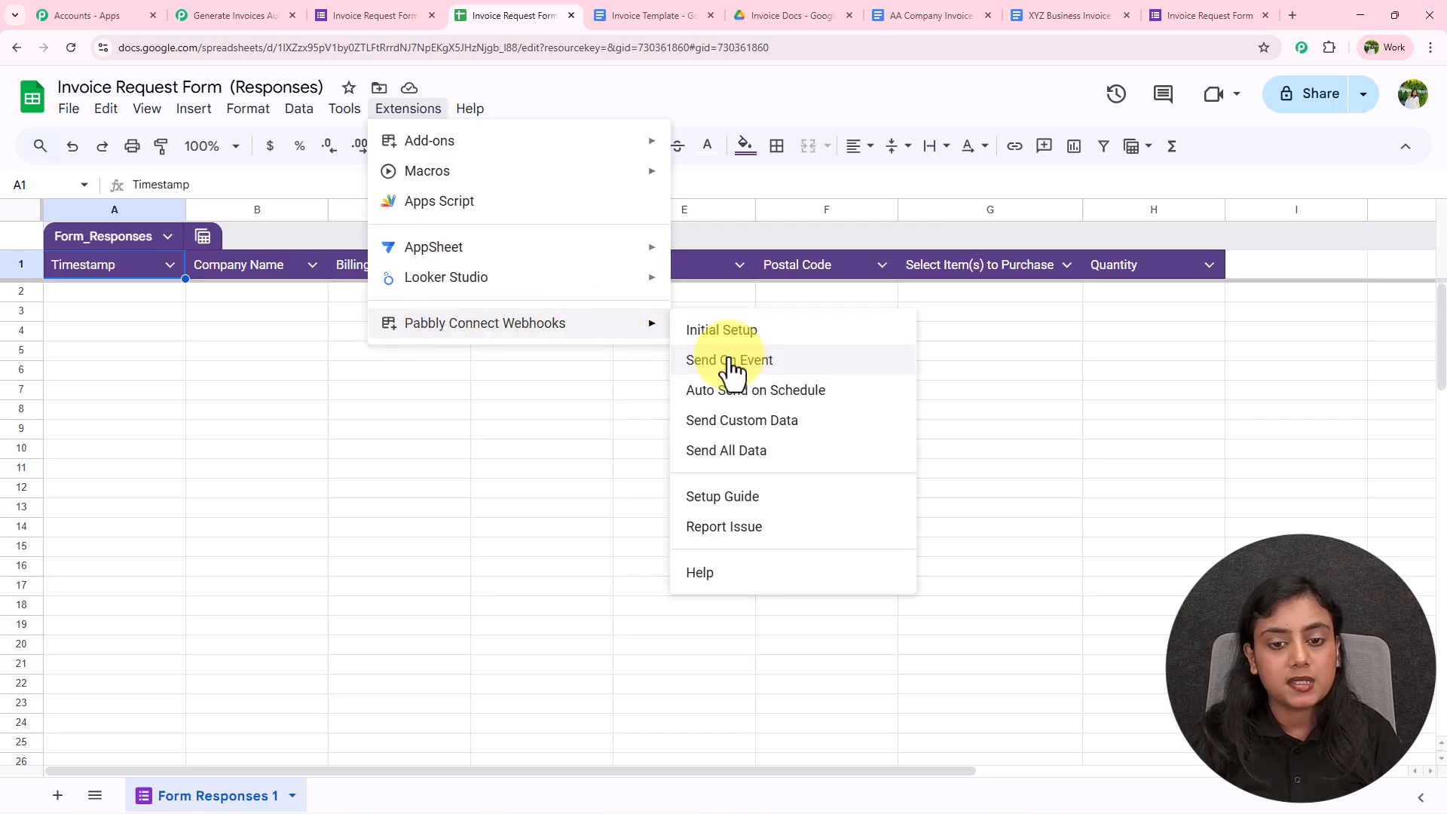
pyautogui.click(773, 370)
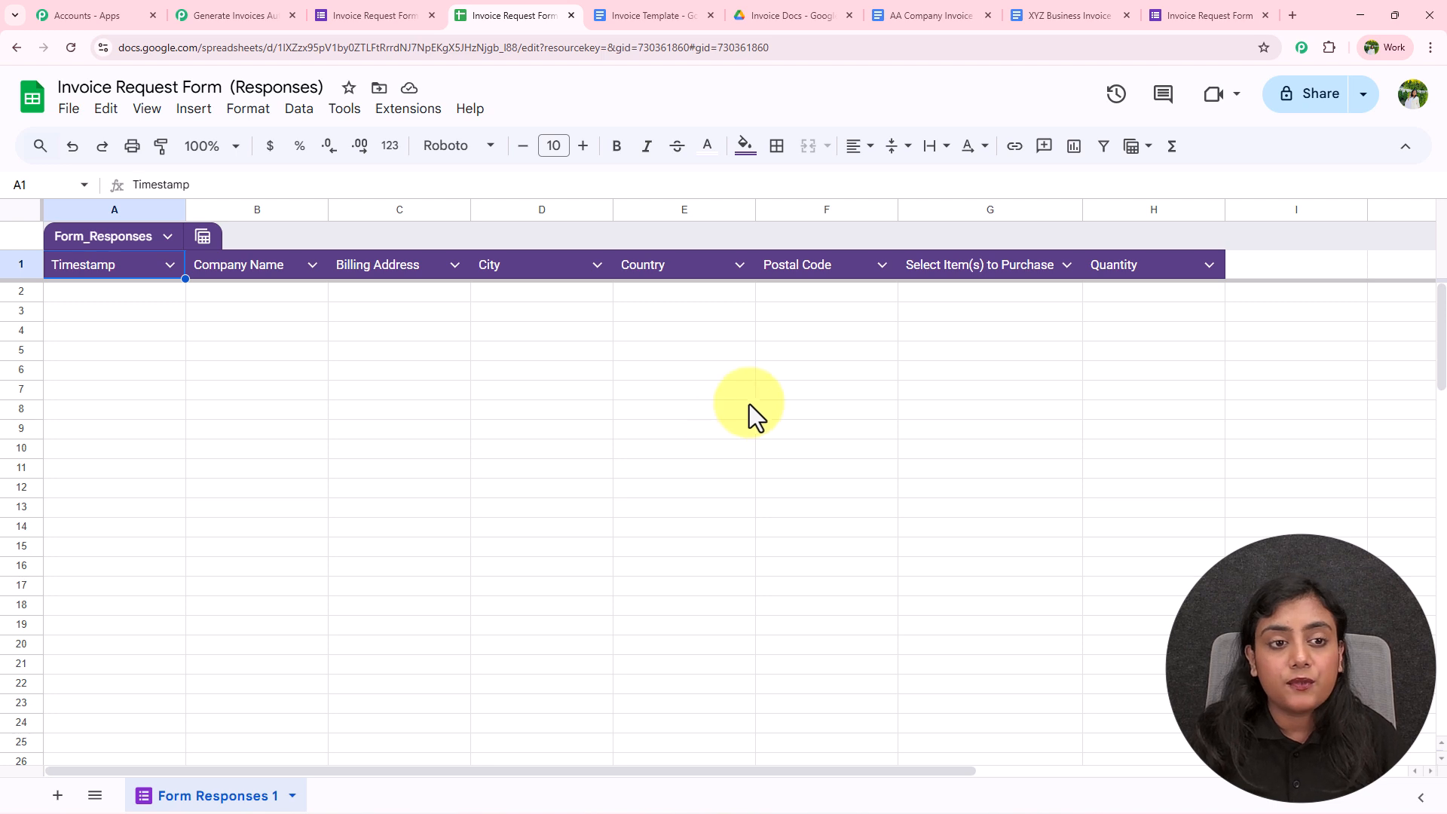
# Confirm Send On Event is ticked, then return to the Pabbly Connect workflow
pyautogui.click(404, 110)
pyautogui.moveTo(451, 332)
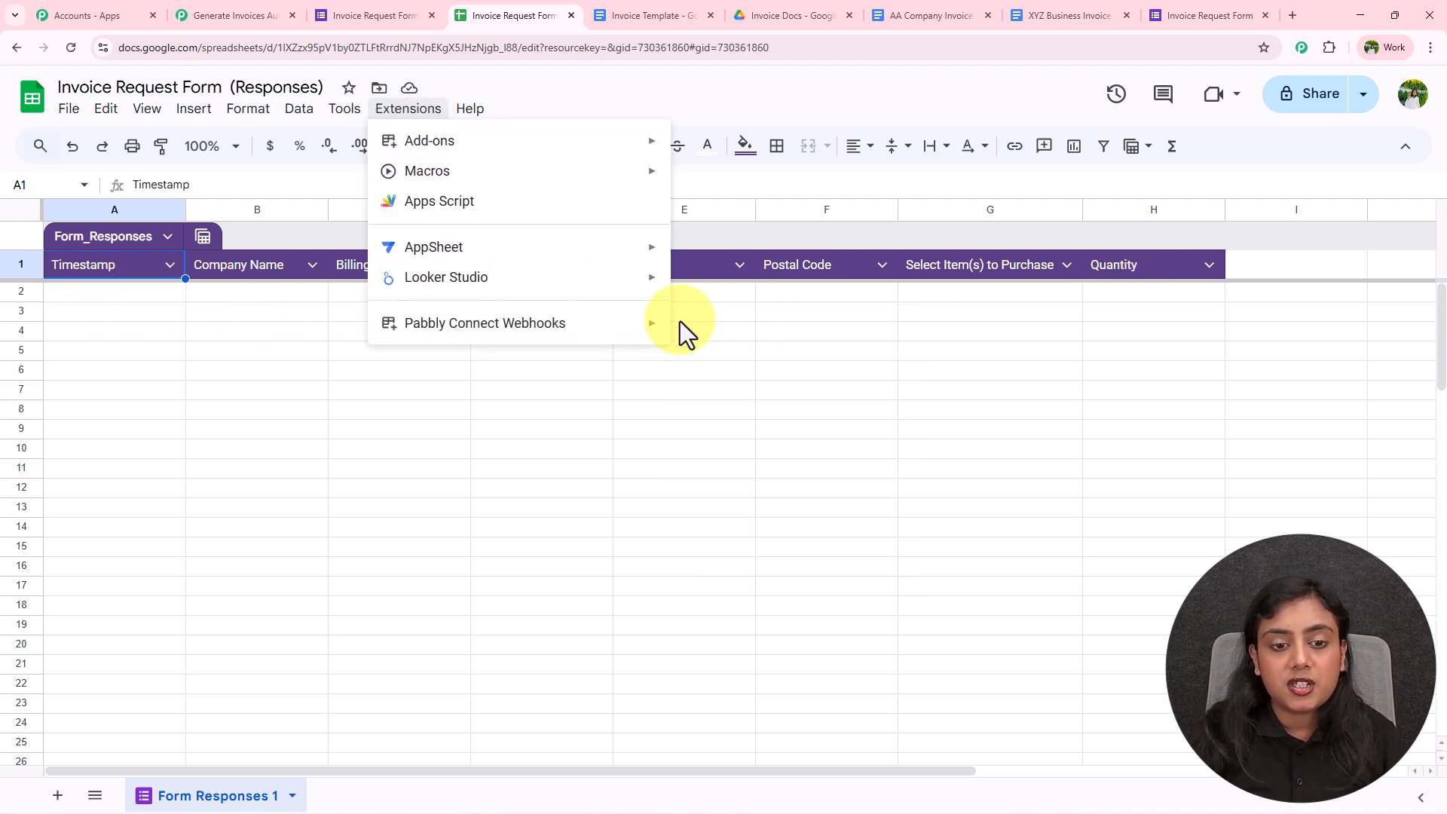
pyautogui.moveTo(621, 340)
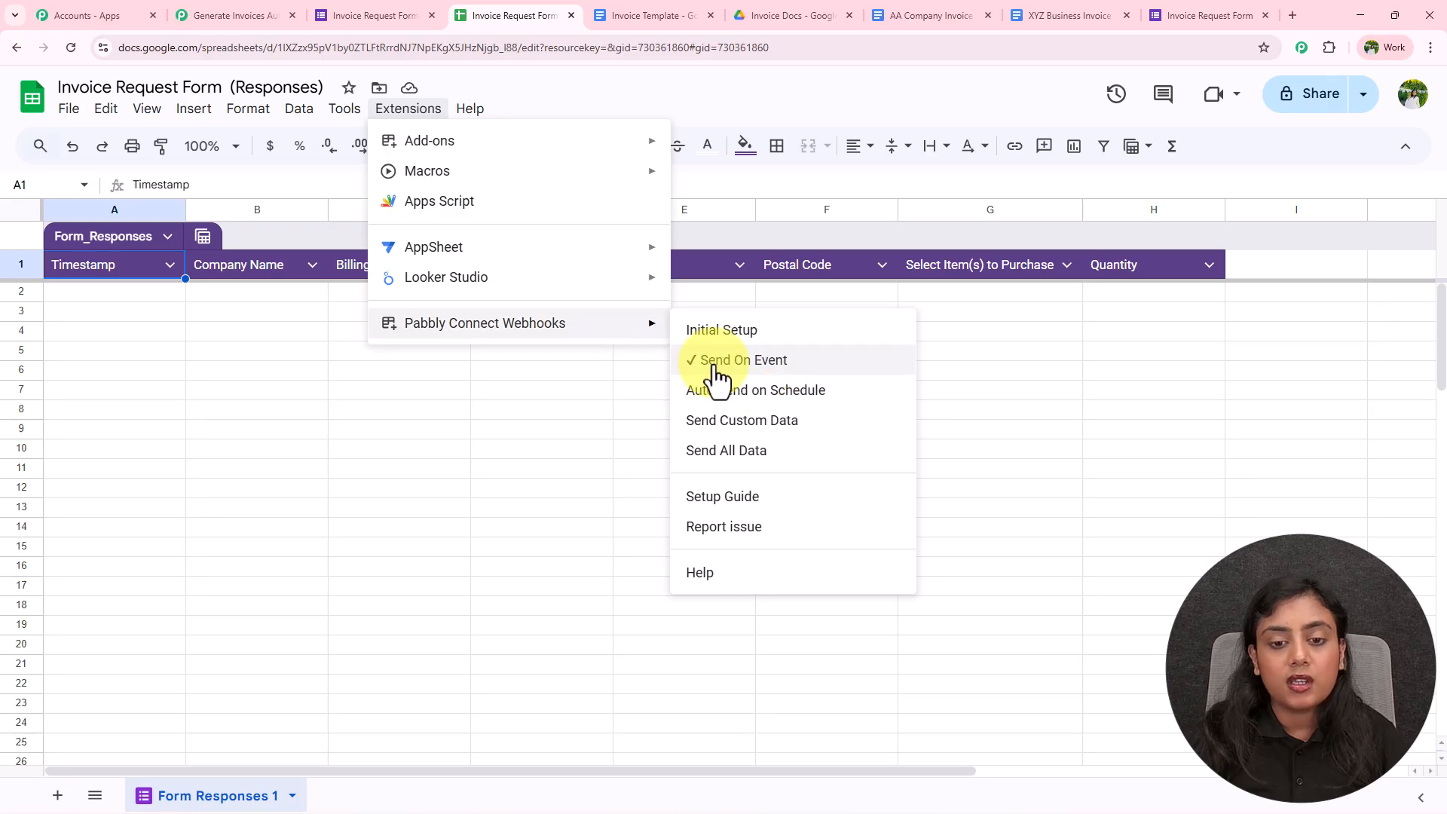
pyautogui.click(490, 388)
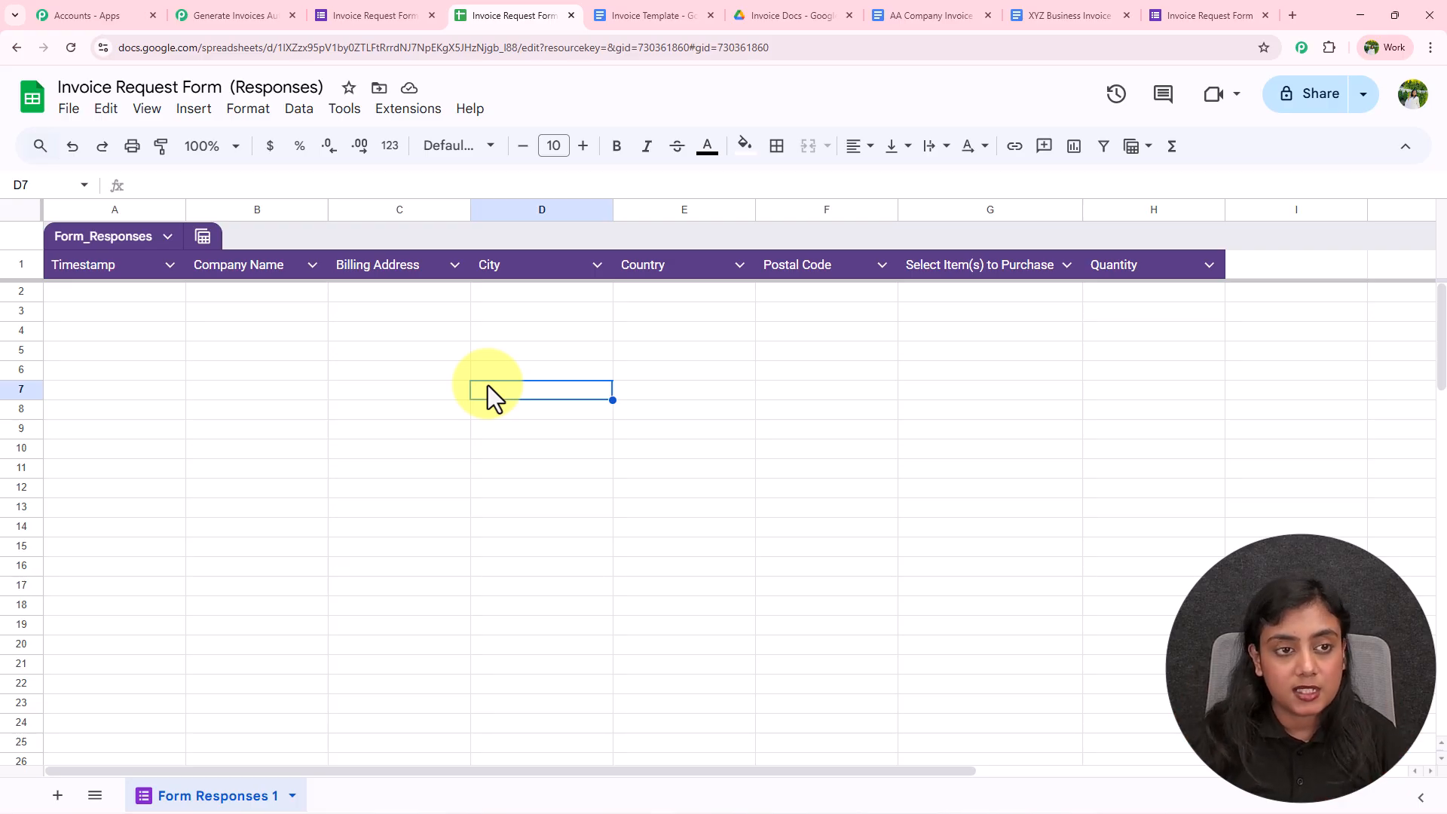
pyautogui.click(226, 14)
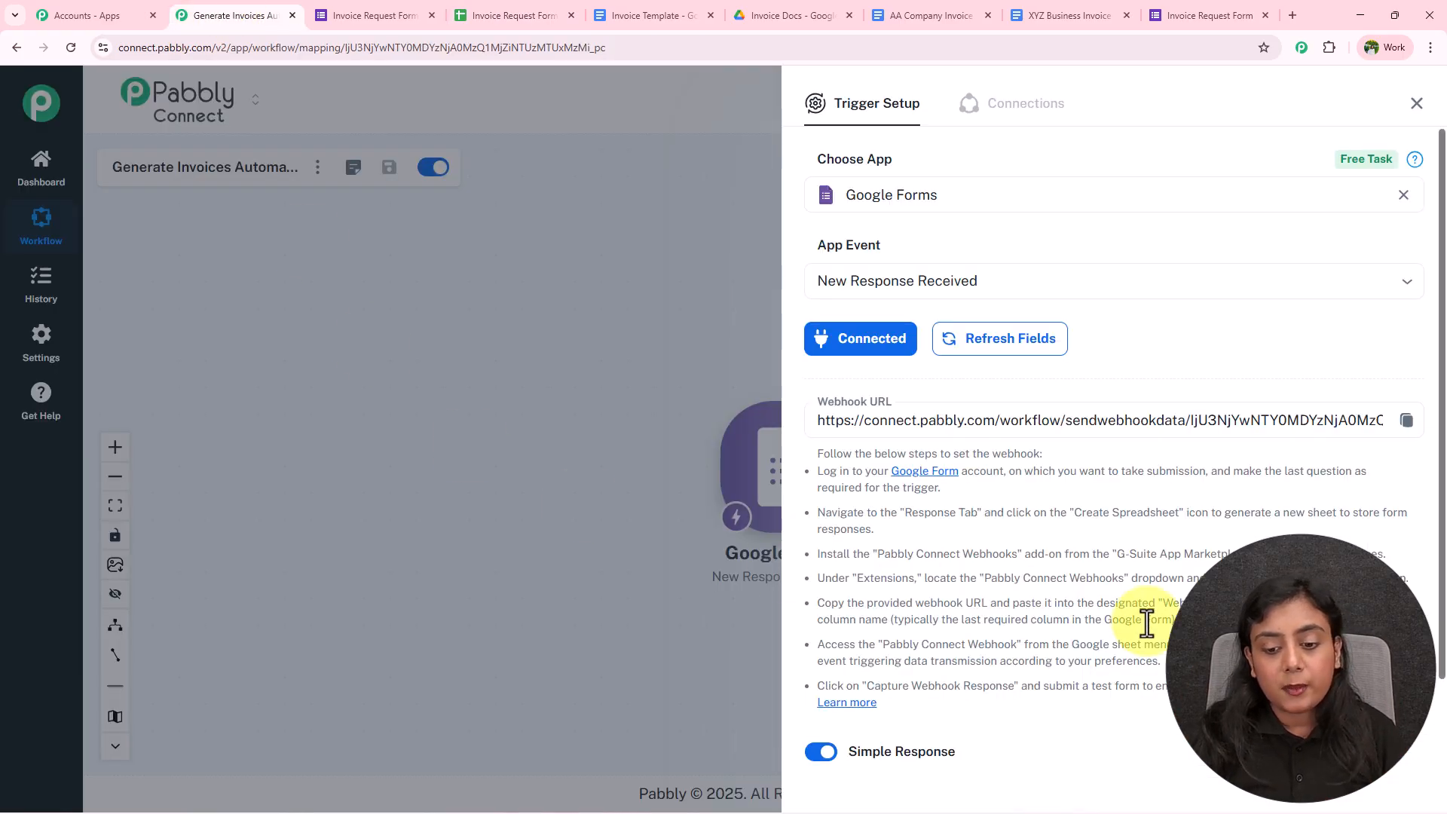
# Glance at the Invoice Request Form editor while the trigger awaits a webhook response, then return
pyautogui.scroll(-2, 1147, 622)
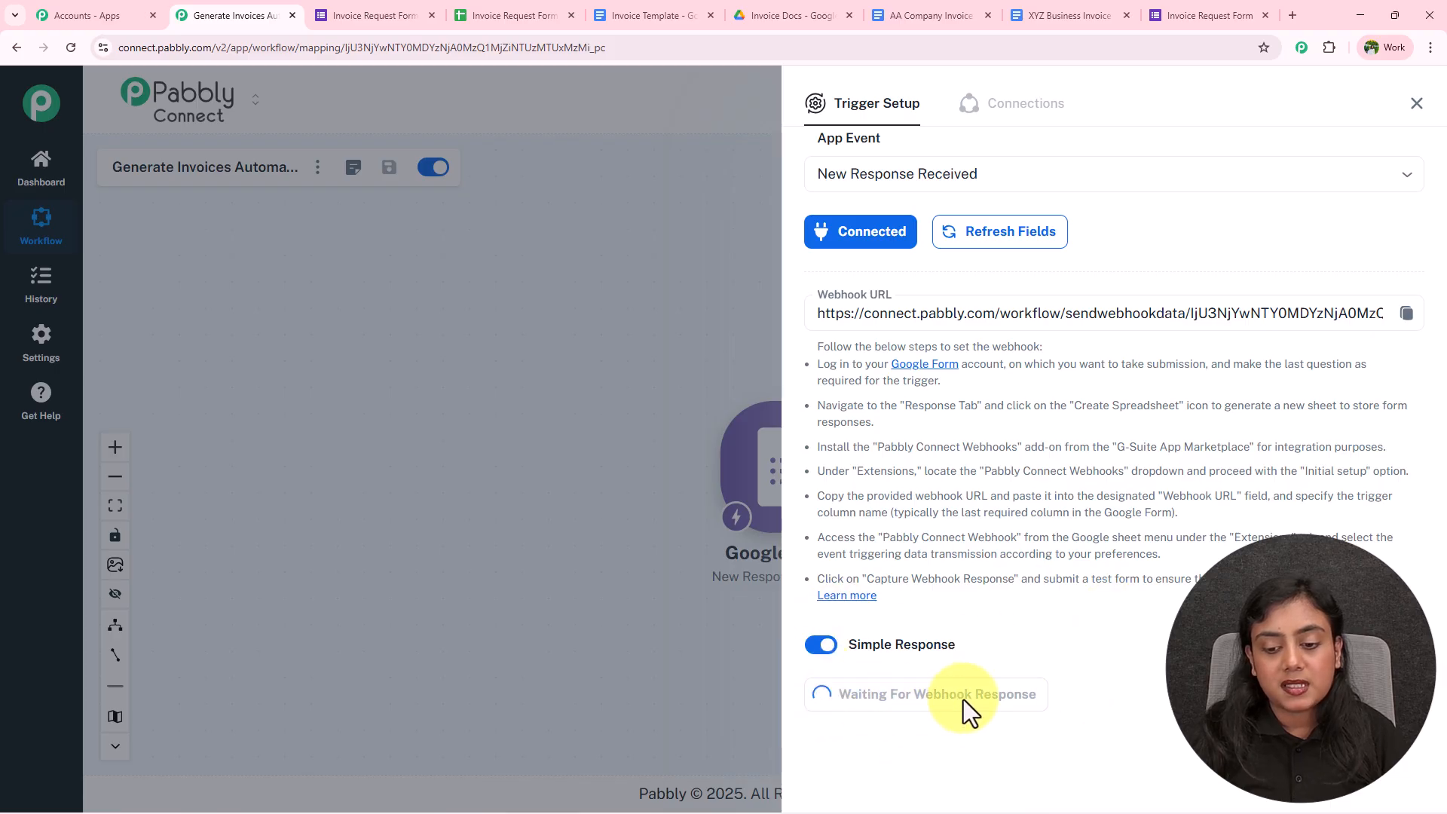
pyautogui.click(375, 16)
pyautogui.scroll(7, 748, 409)
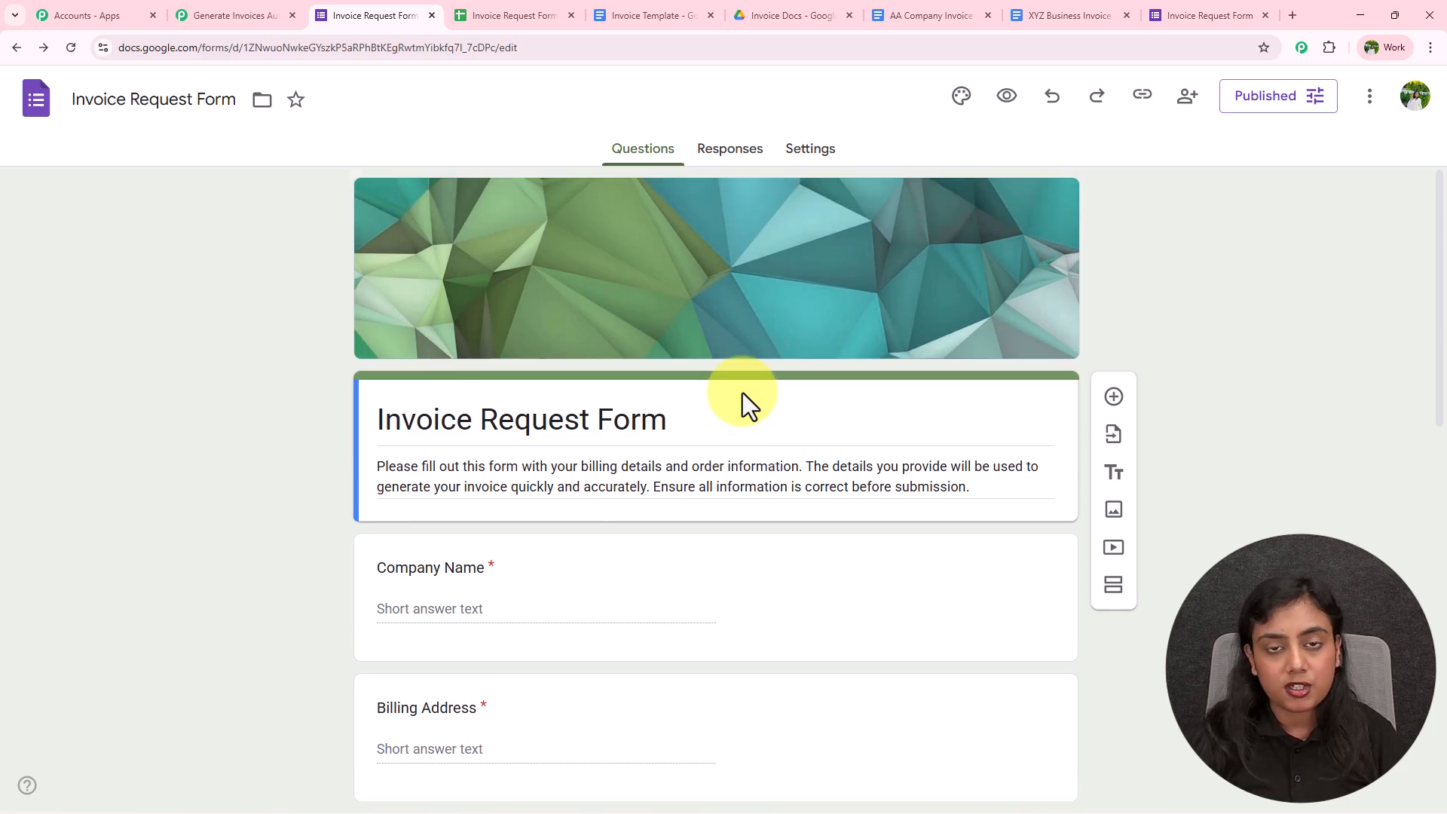
pyautogui.click(248, 12)
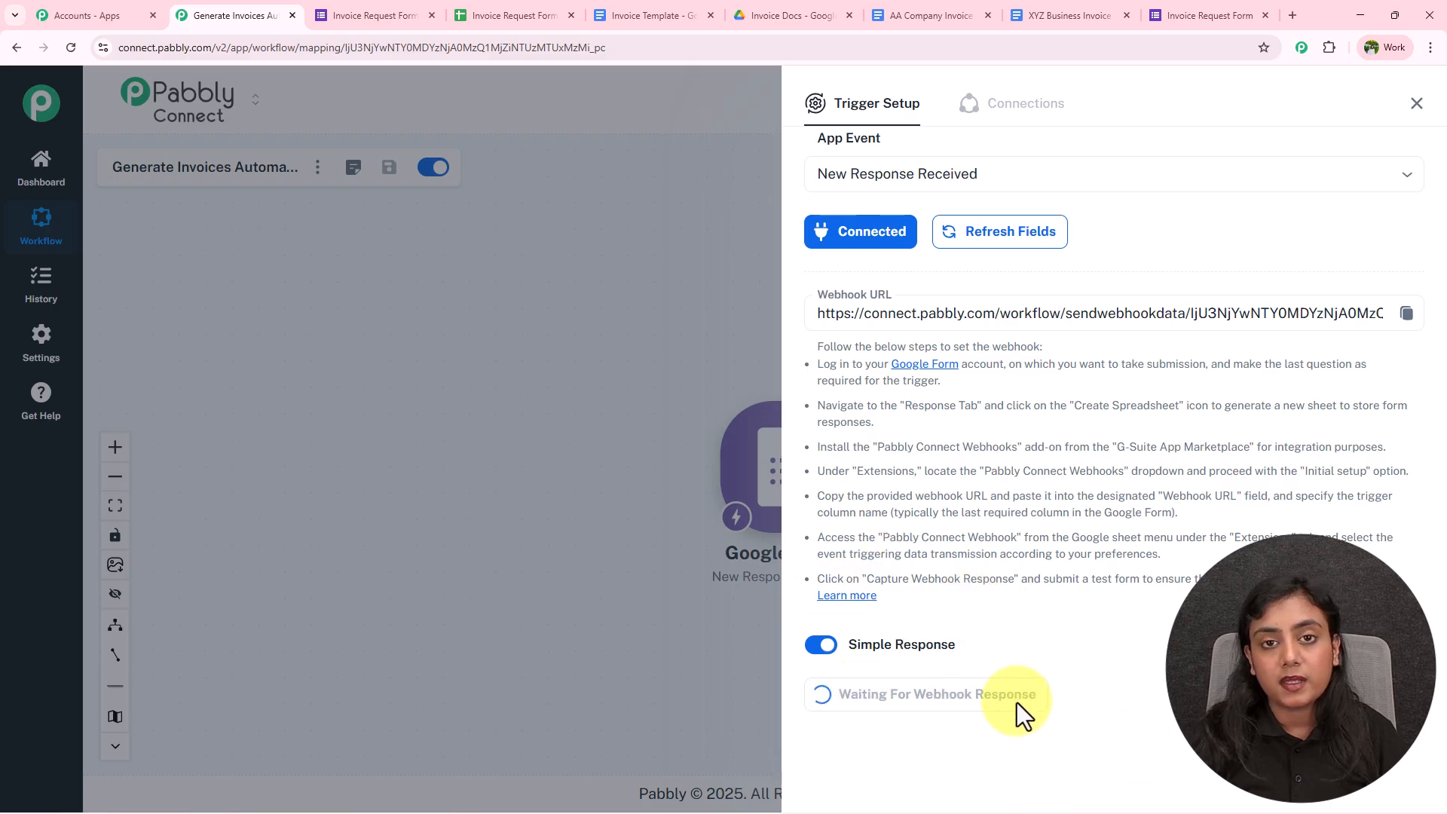
# Copy the form's responder link and close the old submitted-form and invoice document tabs
pyautogui.click(320, 12)
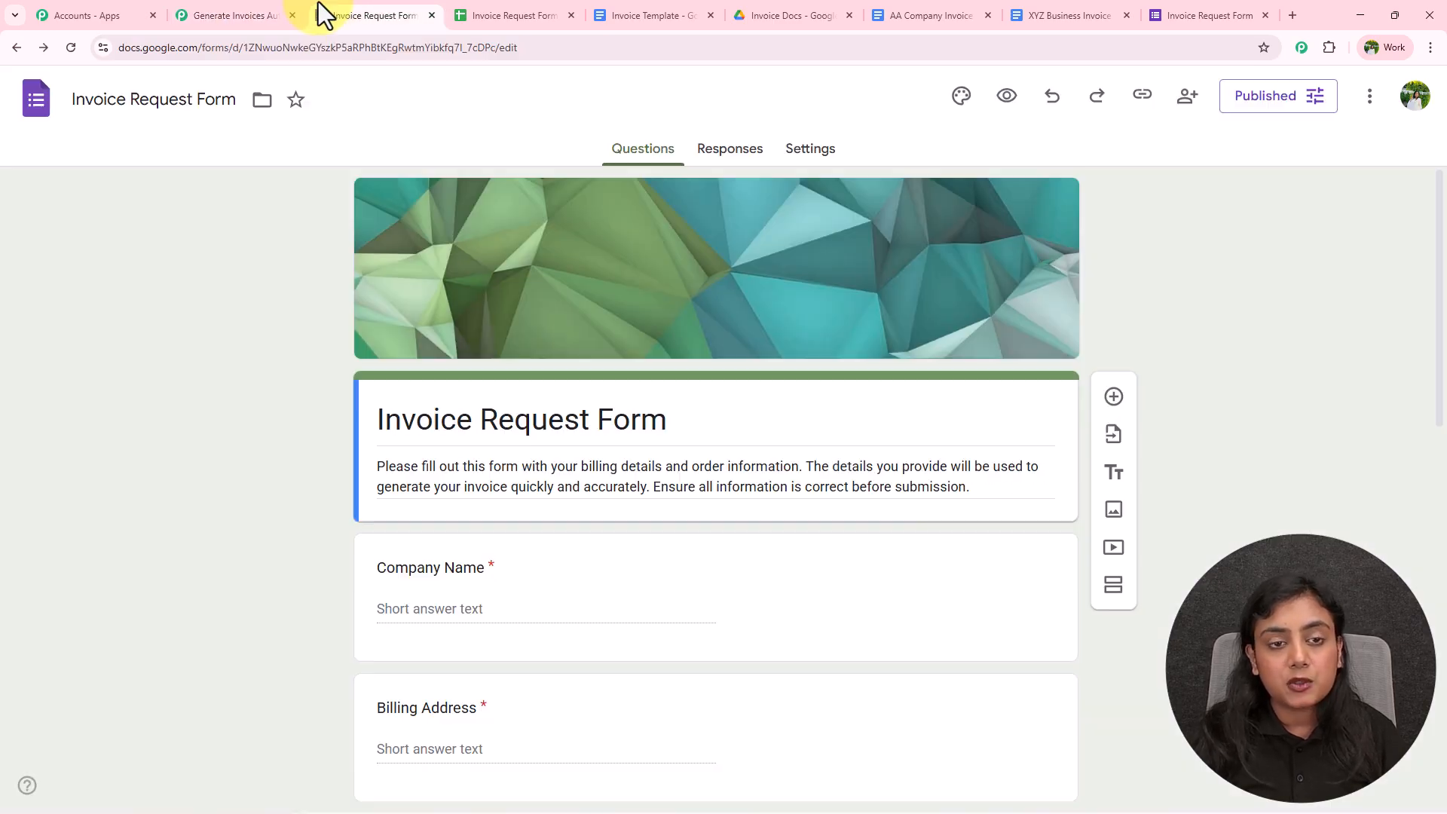
pyautogui.click(1143, 95)
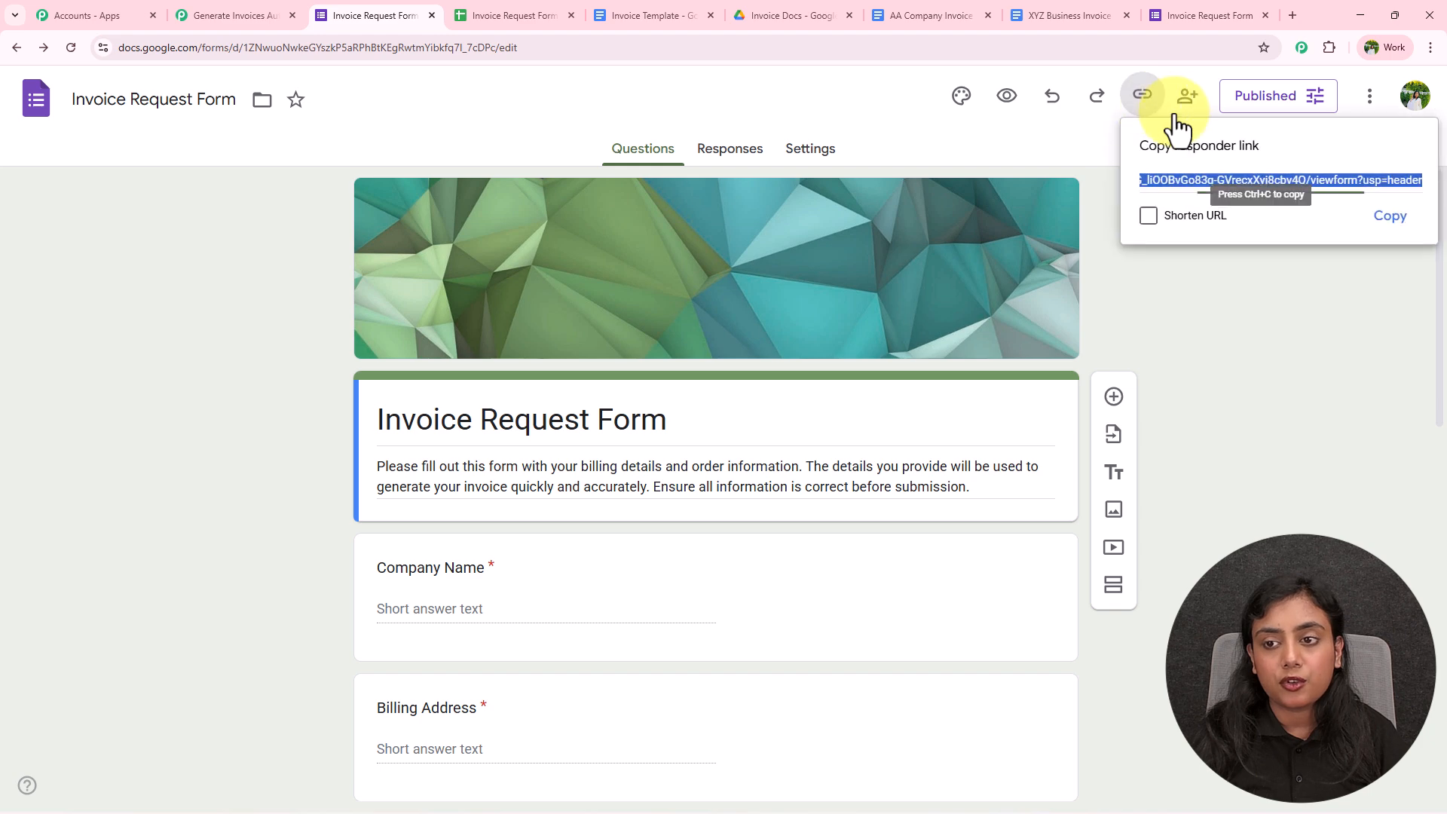
pyautogui.click(1391, 214)
pyautogui.click(1273, 15)
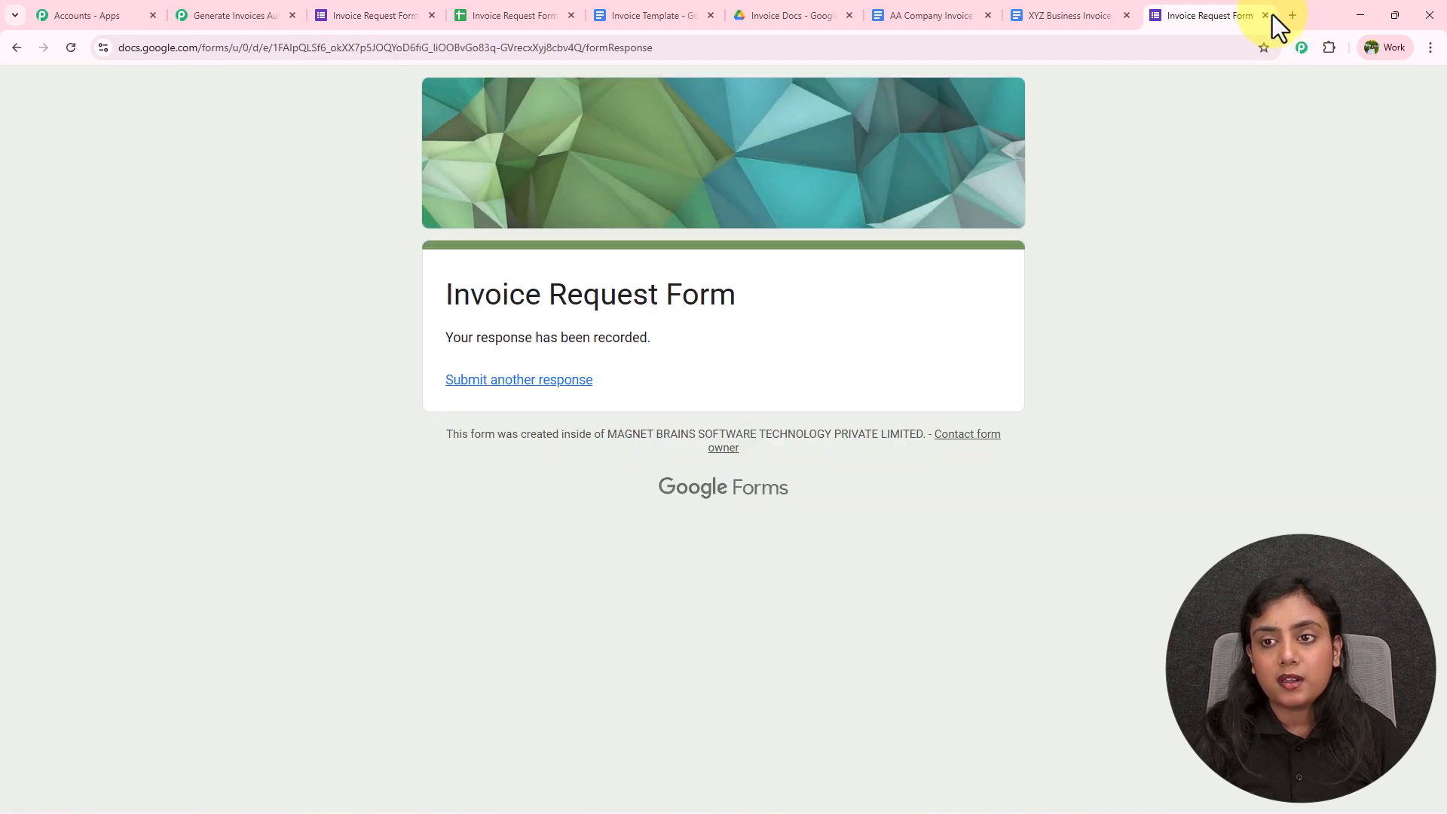
pyautogui.click(1266, 15)
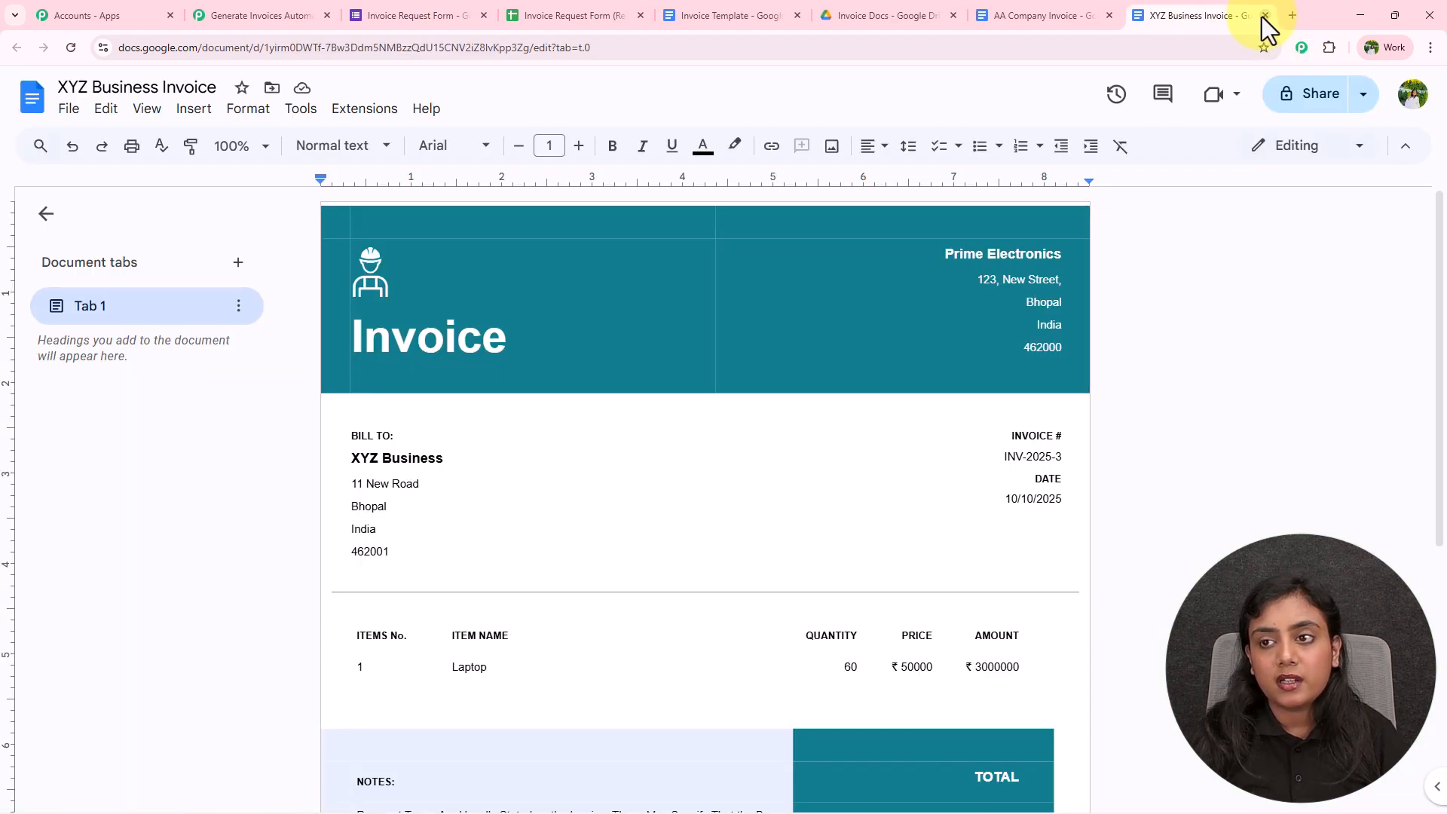
pyautogui.click(1266, 15)
pyautogui.click(1259, 15)
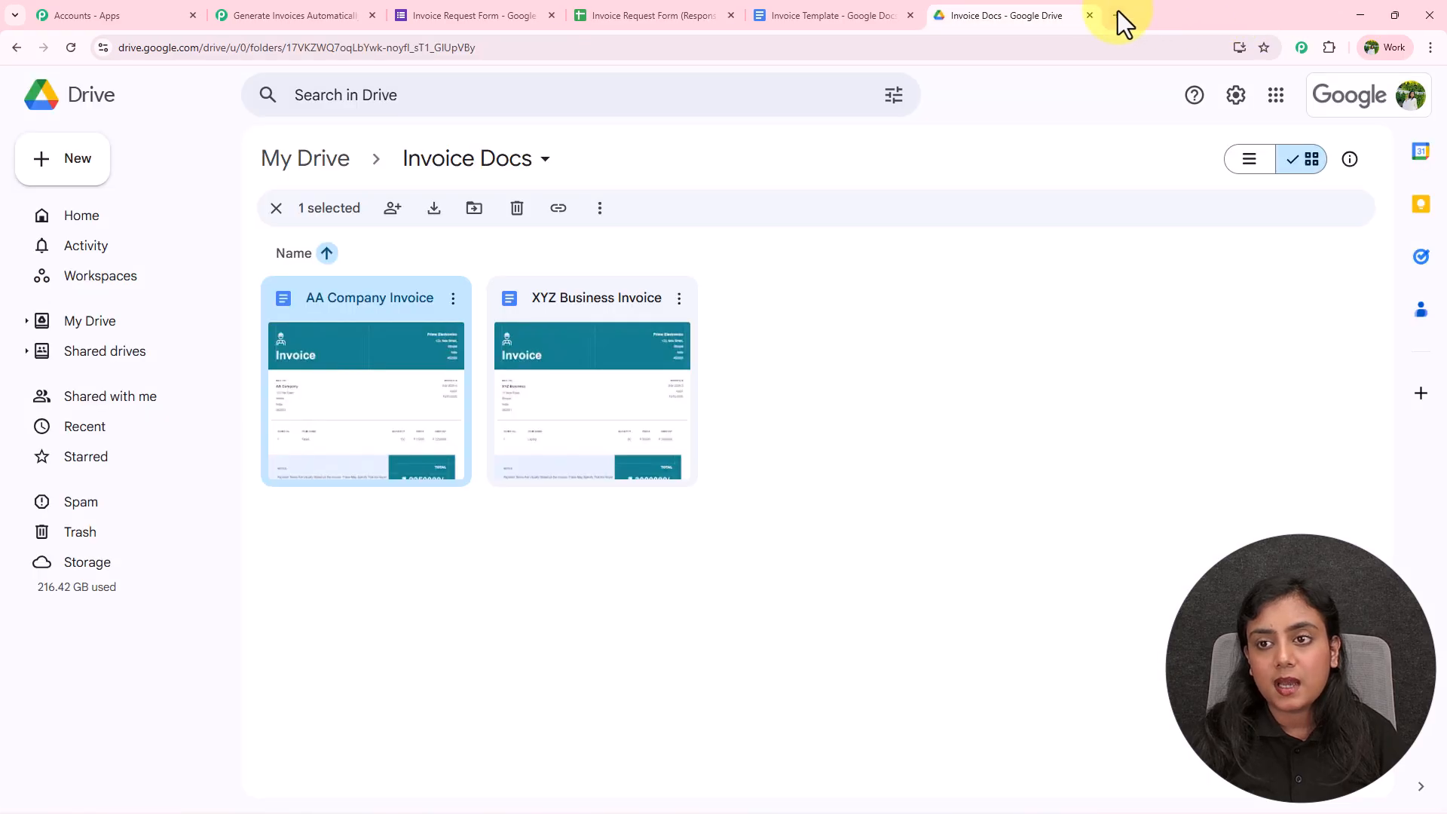
# Load the live Invoice Request Form in a new tab and answer Company Name with 'ABCDE Business'
pyautogui.click(1117, 12)
pyautogui.hotkey('ctrl', 'v')
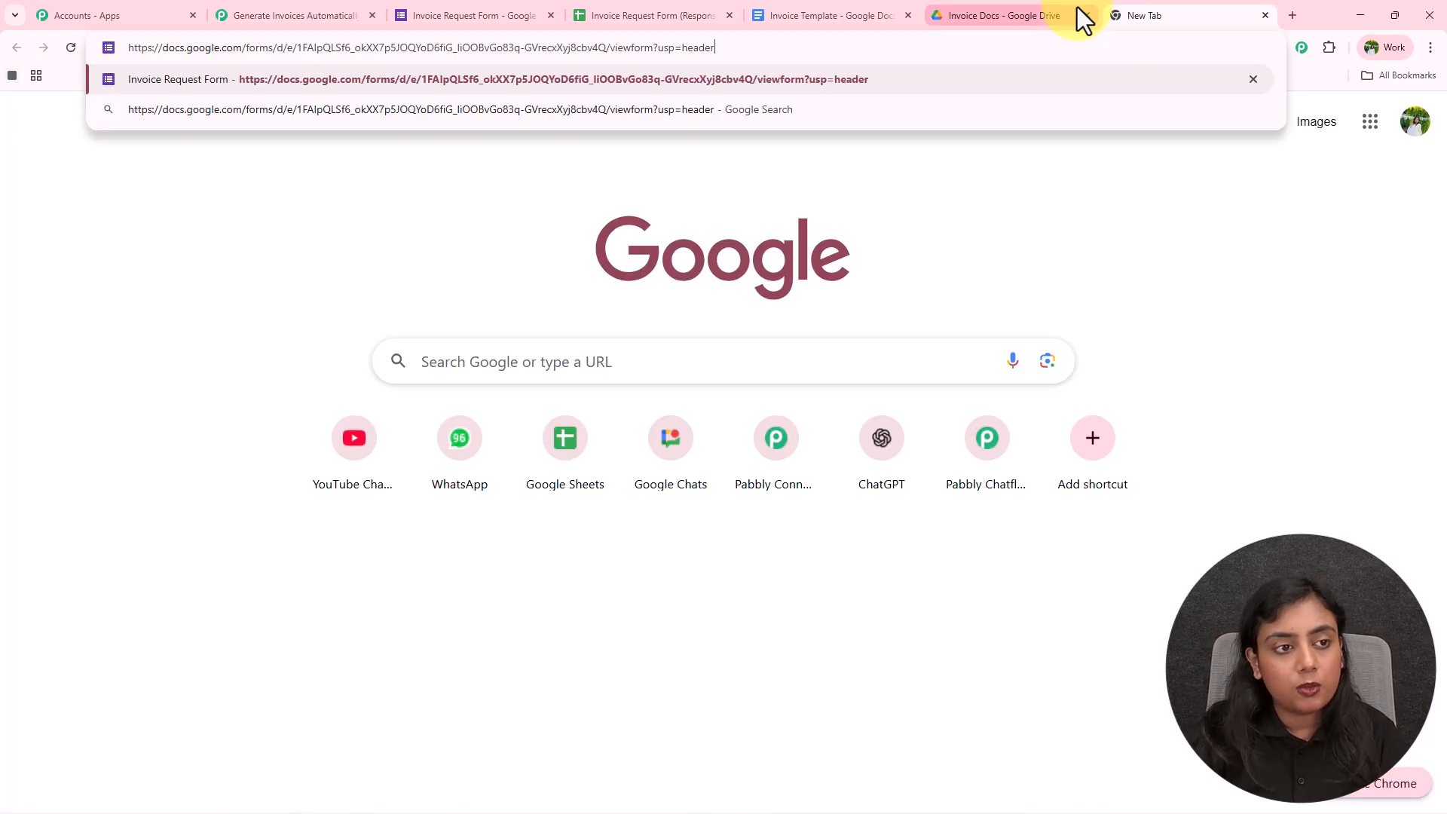
pyautogui.press('Return')
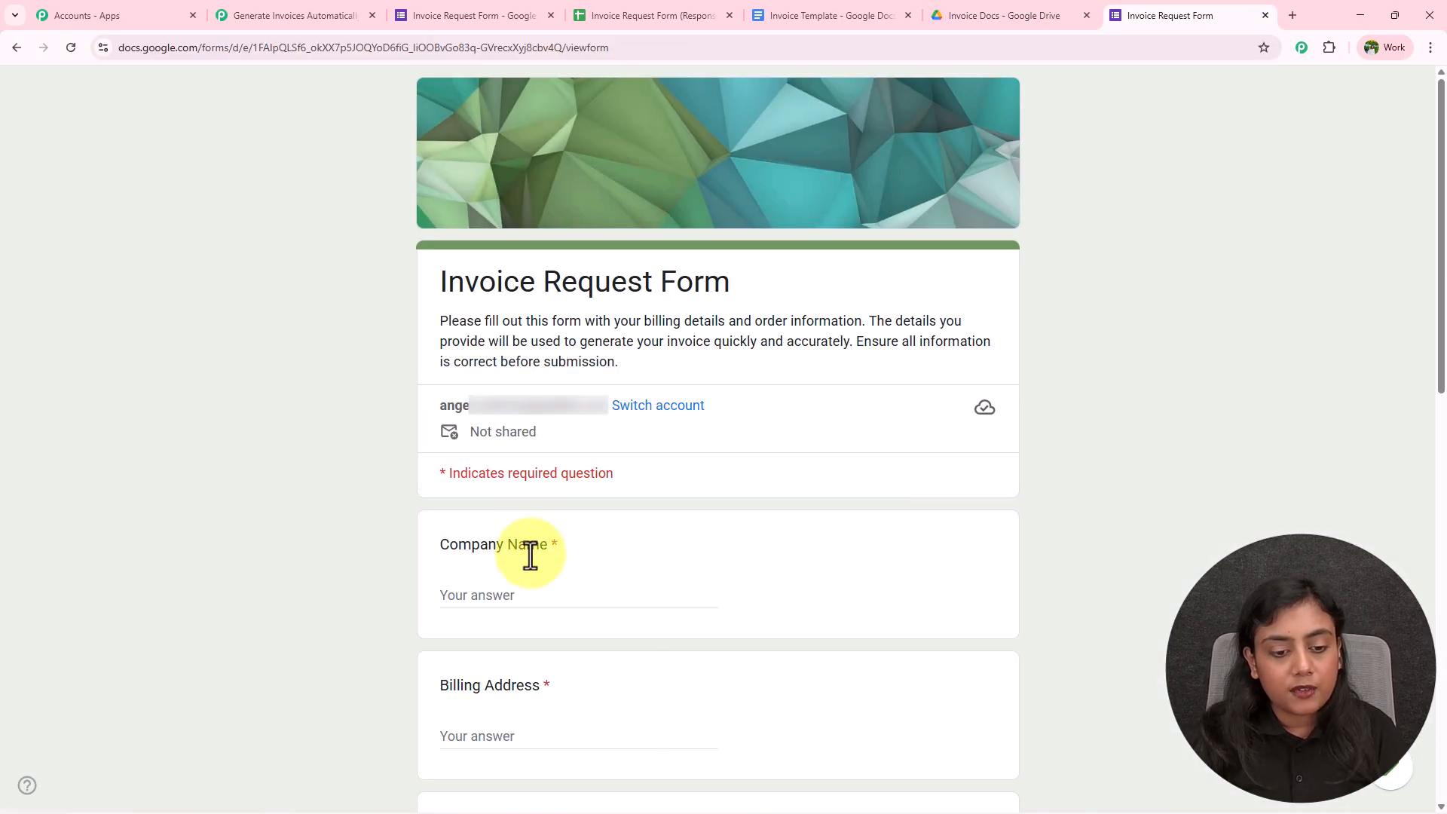
pyautogui.click(524, 599)
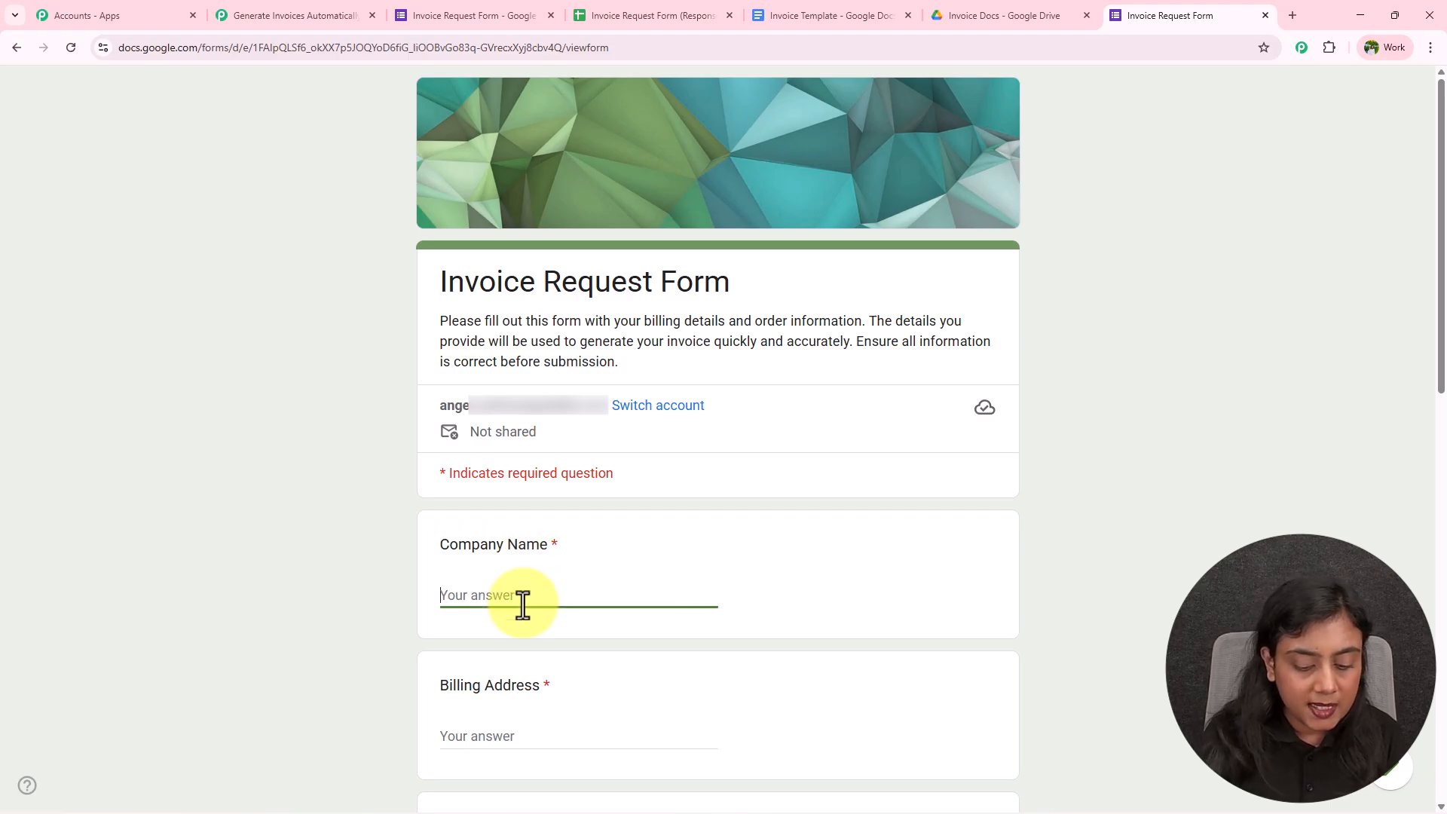
pyautogui.write('ABCDE Business')
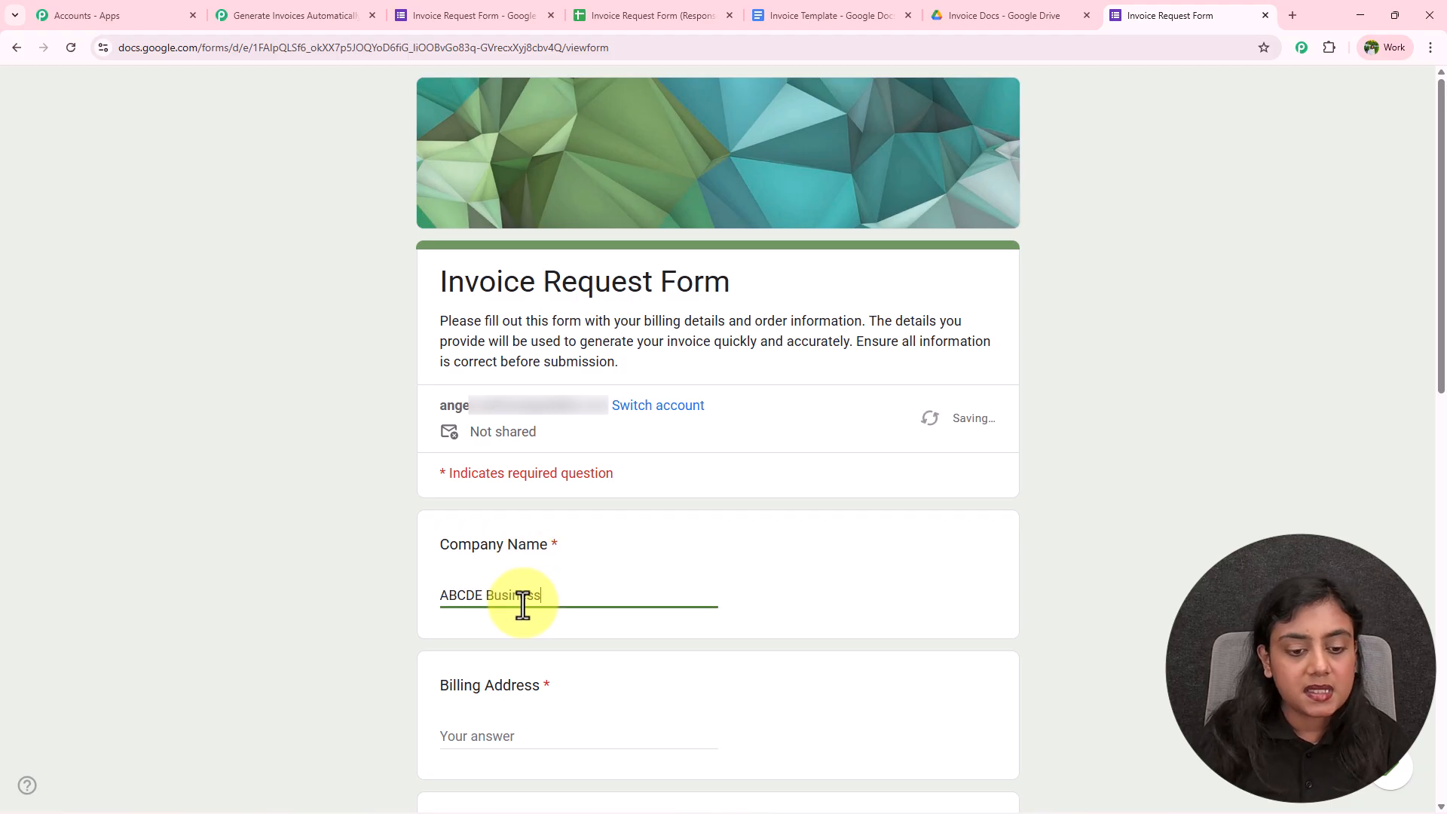
pyautogui.click(333, 562)
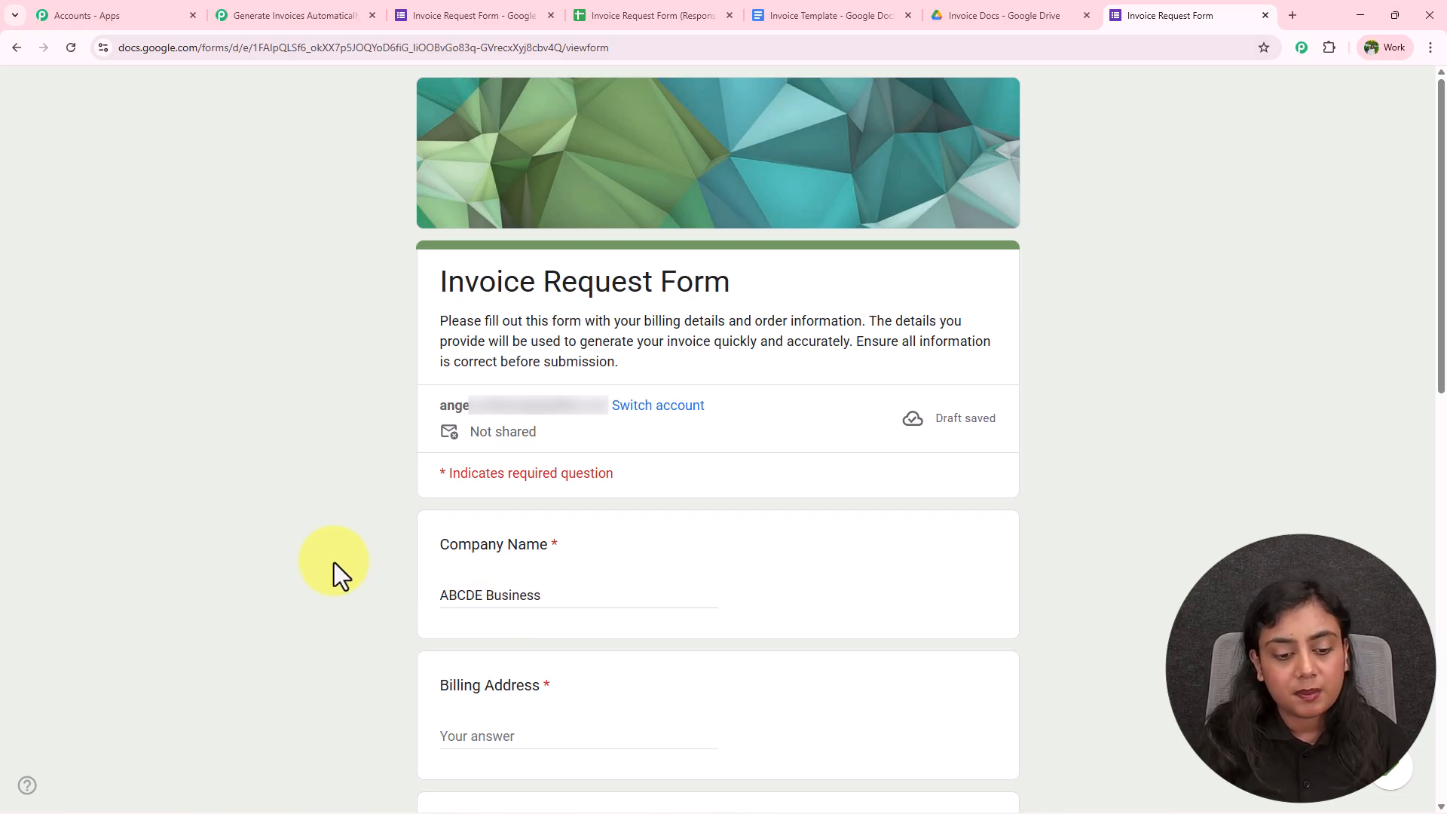
# Fill in the billing address, city Bhopal, country India and the postal code
pyautogui.scroll(-6, 334, 562)
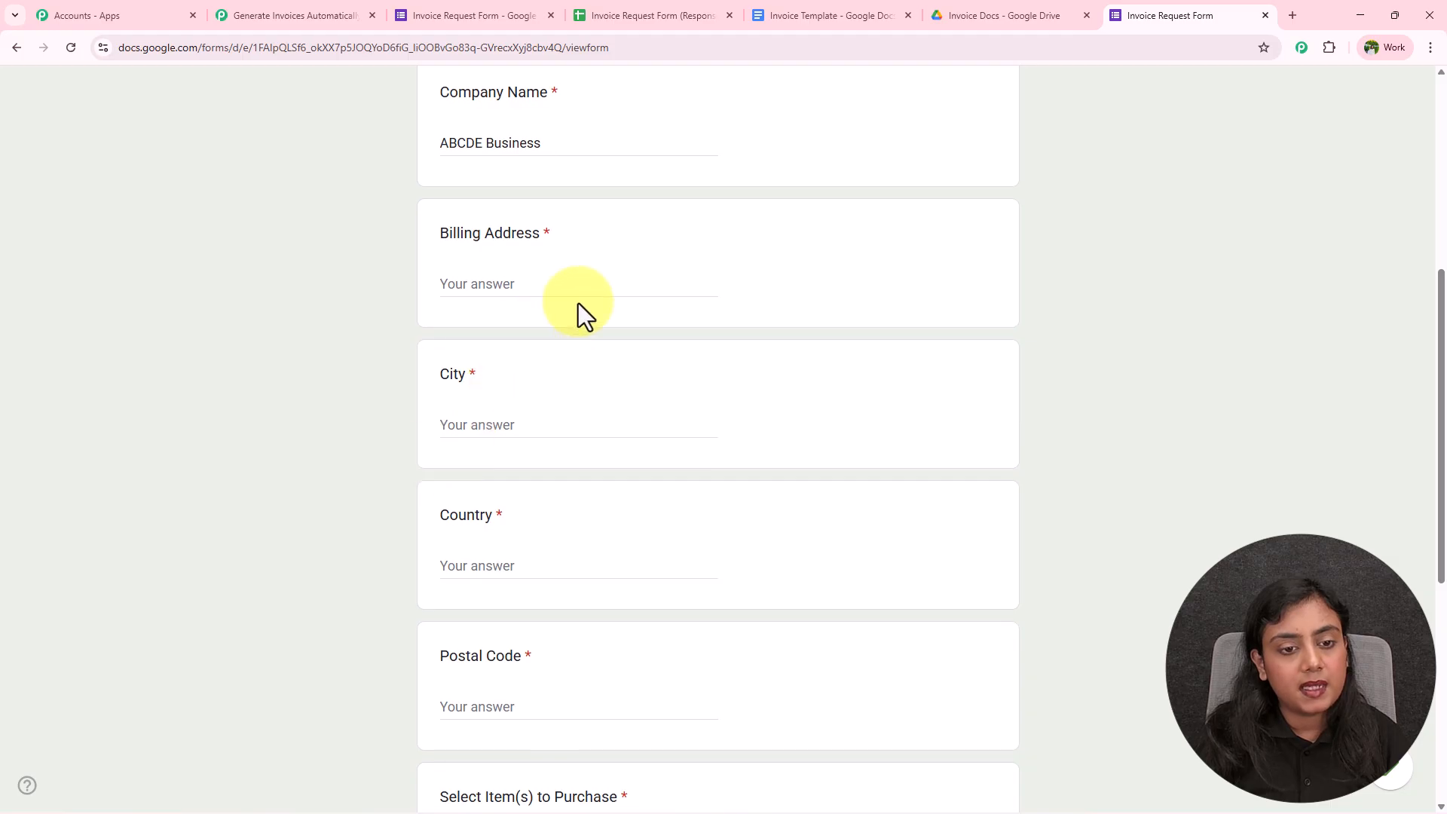
pyautogui.click(610, 294)
pyautogui.write('01 ABC, New Road')
pyautogui.click(312, 401)
pyautogui.write('B')
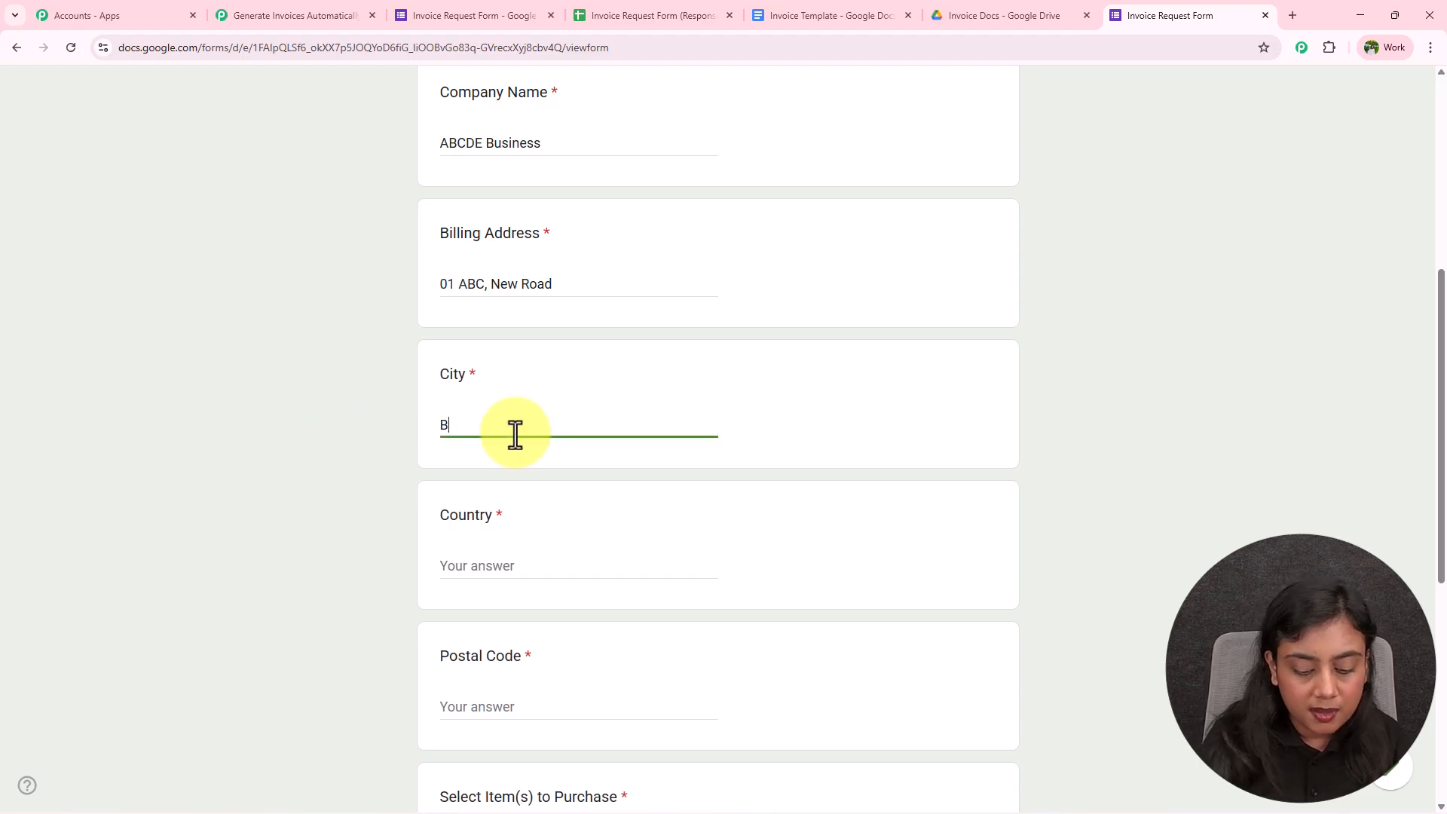
pyautogui.click(561, 569)
pyautogui.write('India')
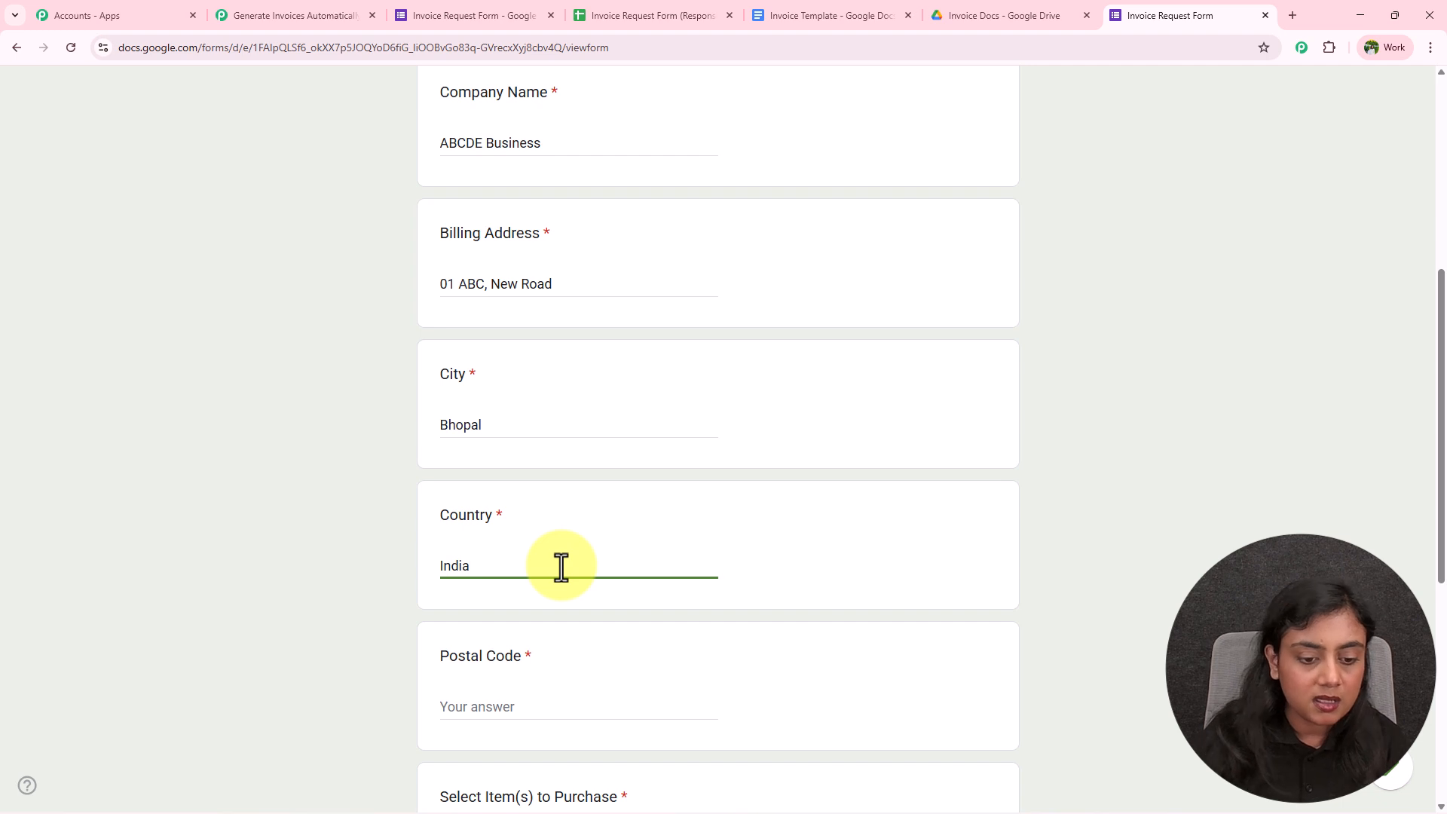
pyautogui.scroll(-3, 561, 567)
pyautogui.click(559, 483)
pyautogui.write('462022')
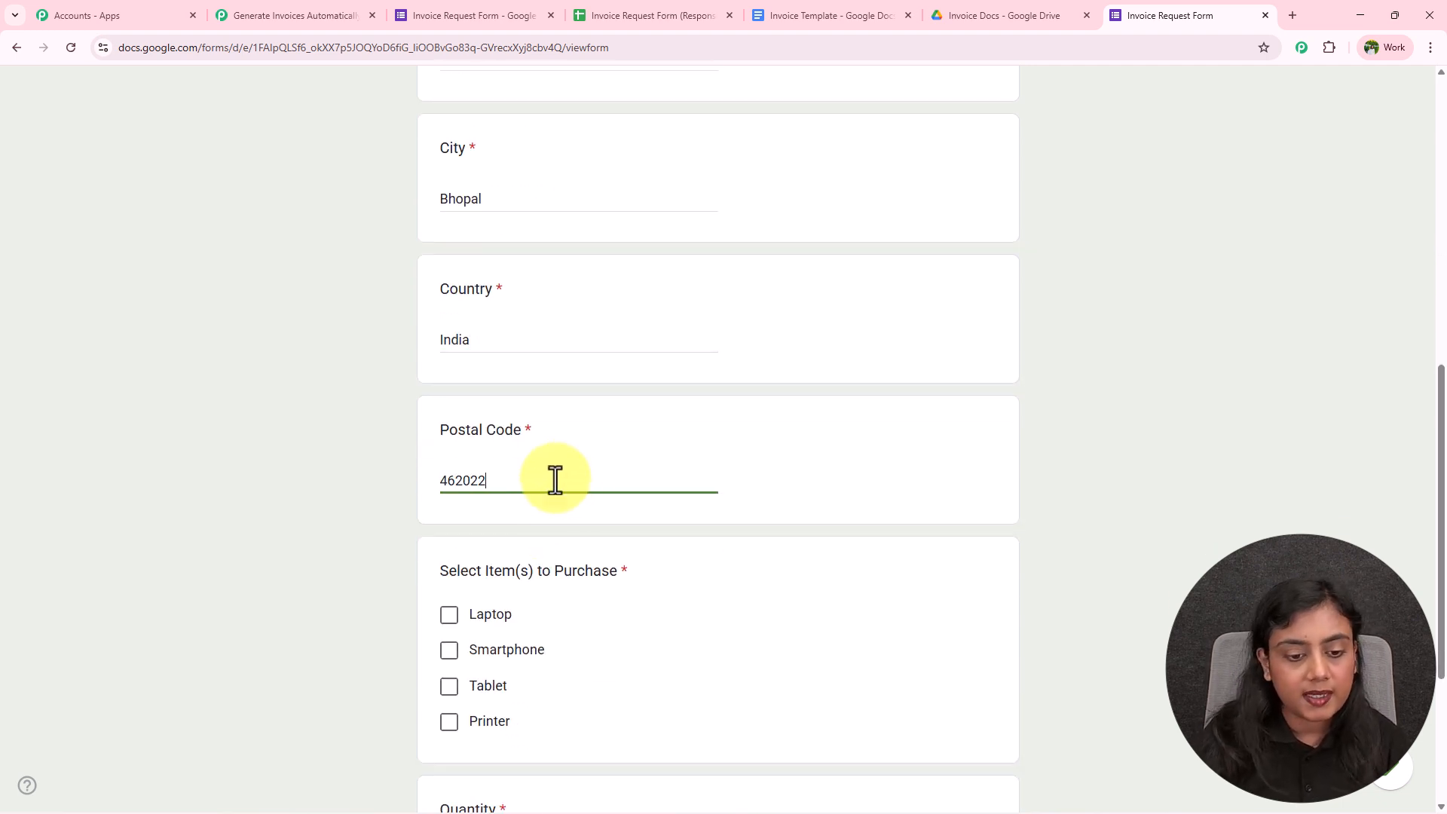
# Tick Printer as the item, enter quantity 350, and submit the request
pyautogui.scroll(-3, 562, 482)
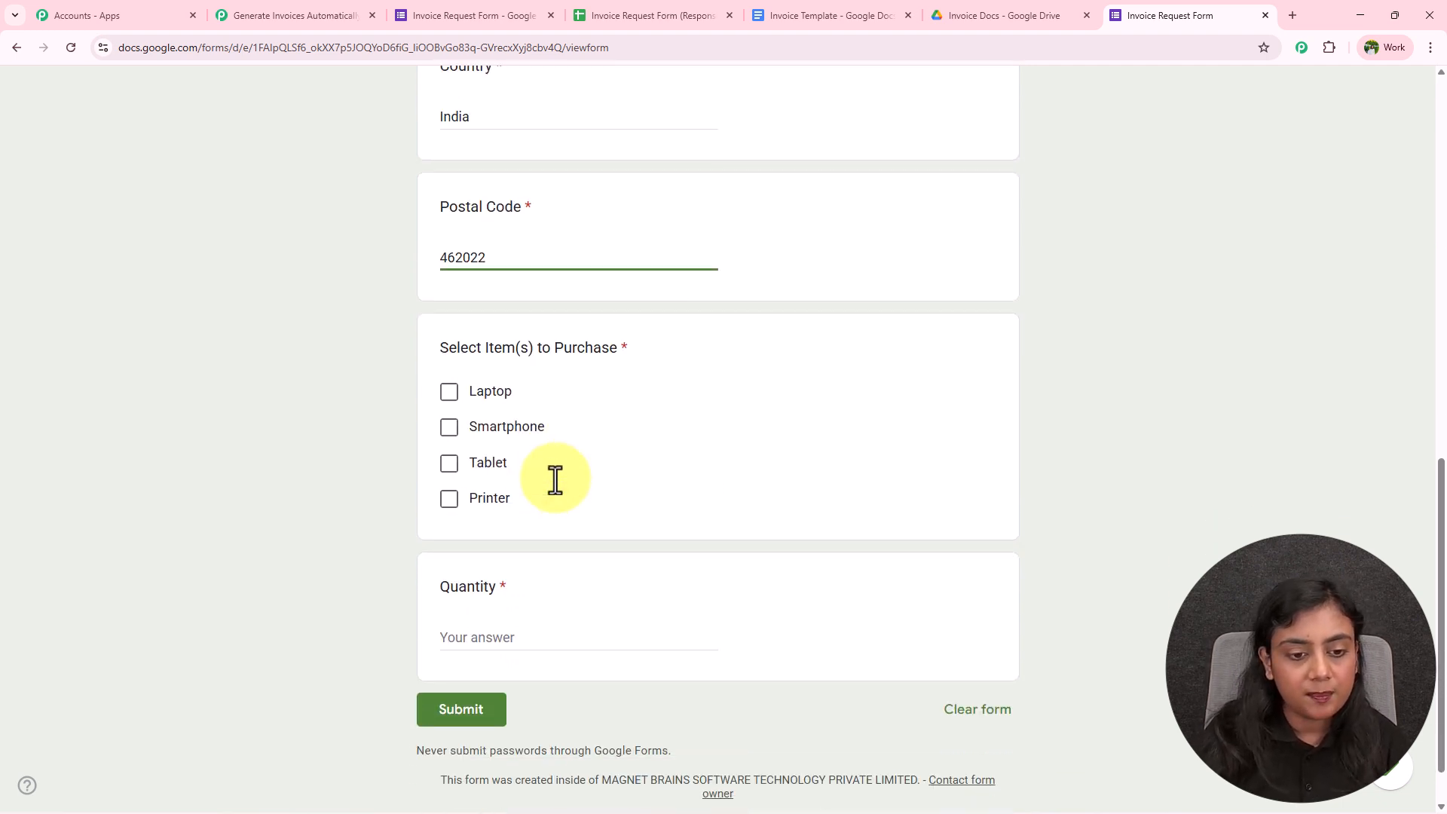
pyautogui.click(450, 497)
pyautogui.click(483, 640)
pyautogui.write('350')
pyautogui.scroll(-1, 465, 624)
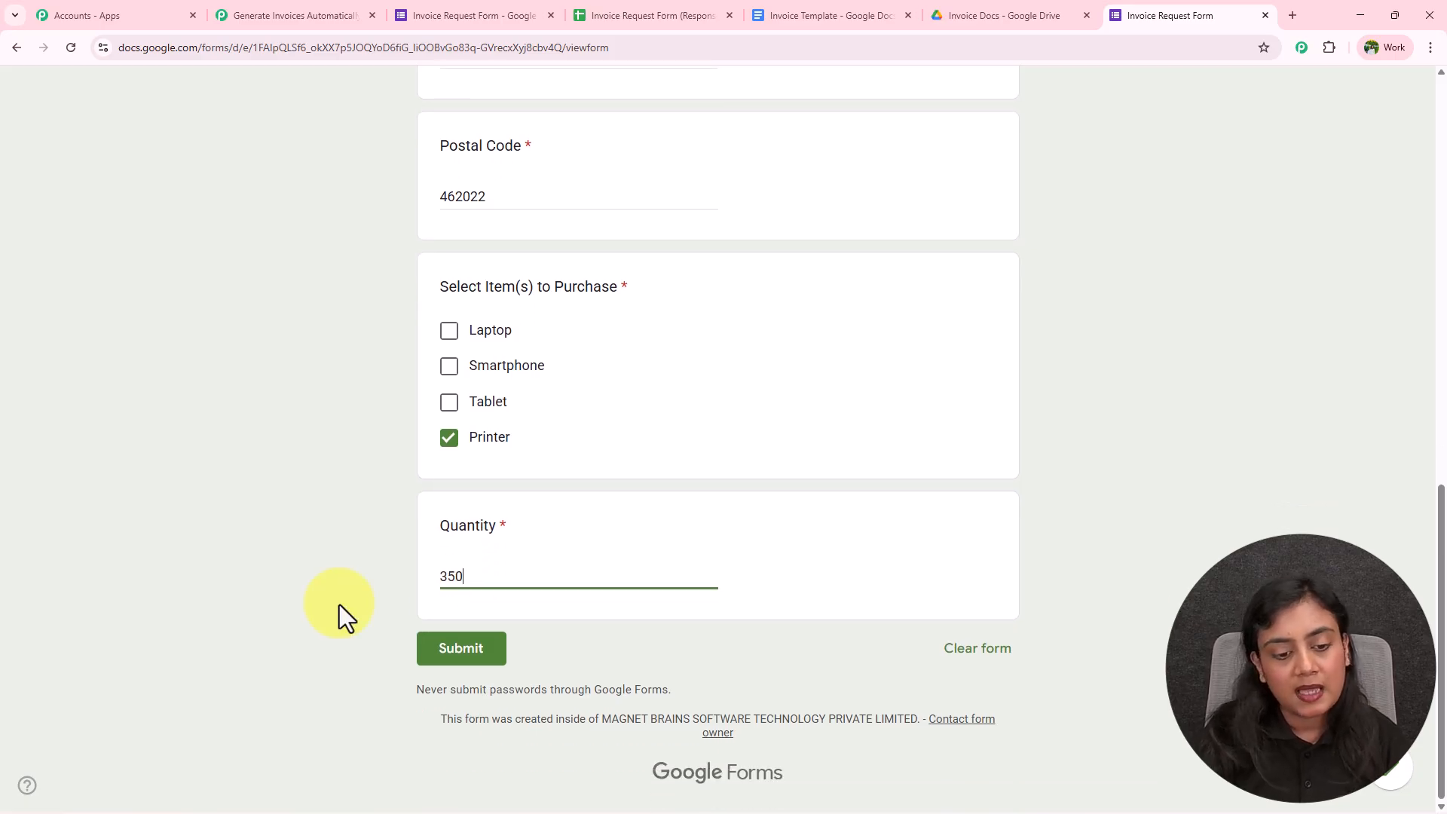
pyautogui.click(456, 656)
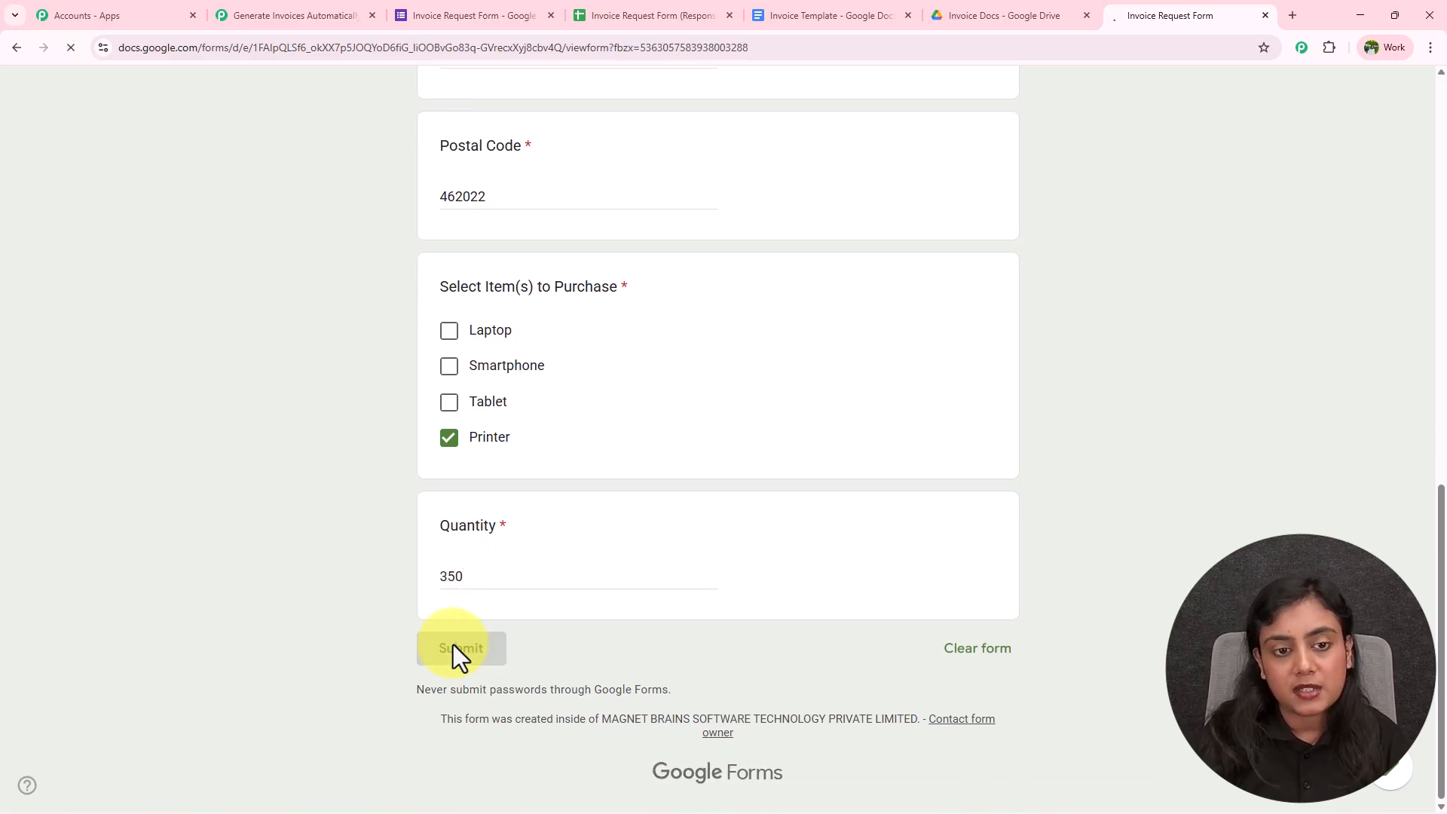
# Verify the response was recorded and appears as a new row in the responses spreadsheet
pyautogui.moveTo(432, 338); pyautogui.dragTo(805, 342)
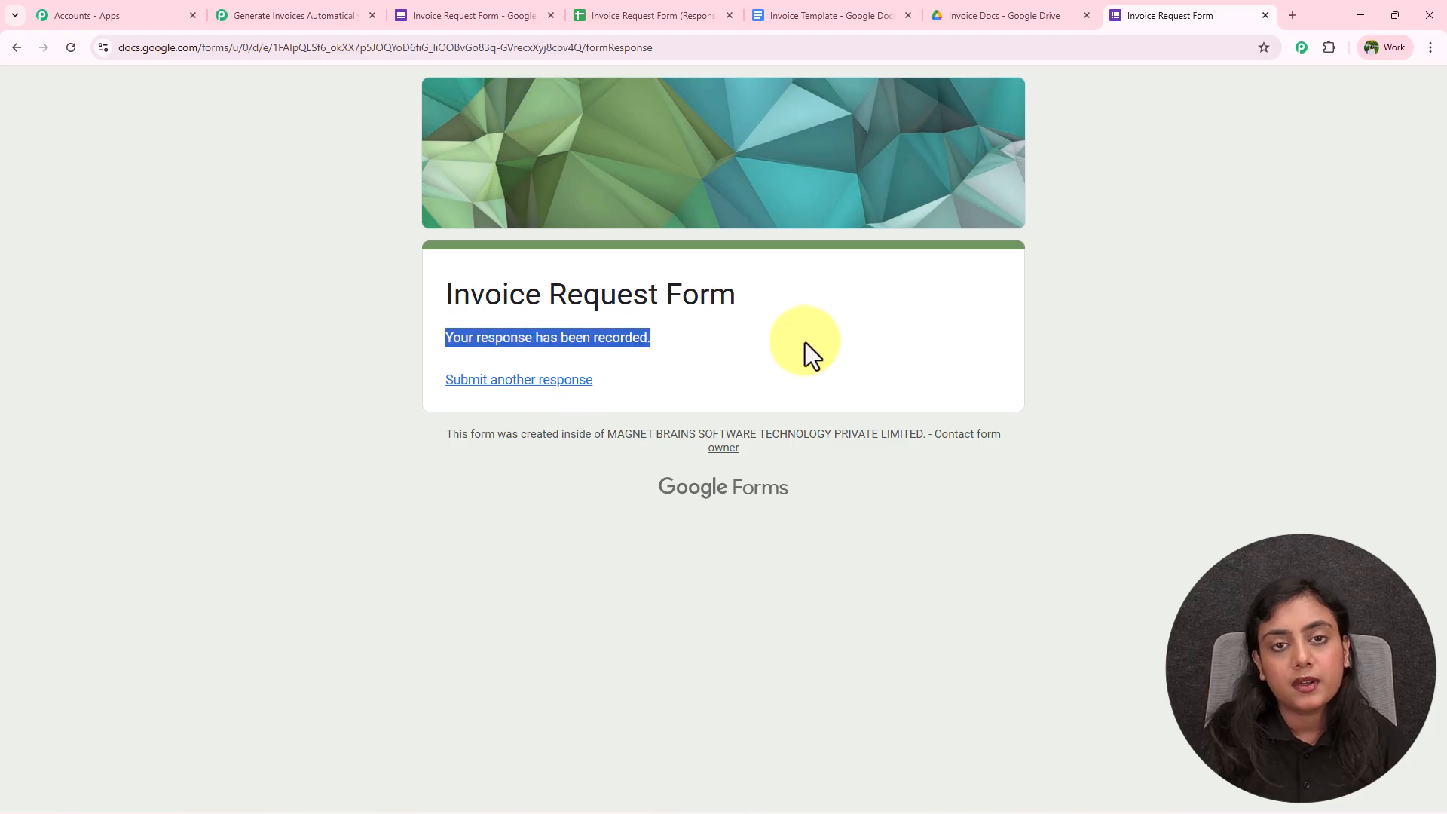
pyautogui.click(806, 343)
pyautogui.click(671, 15)
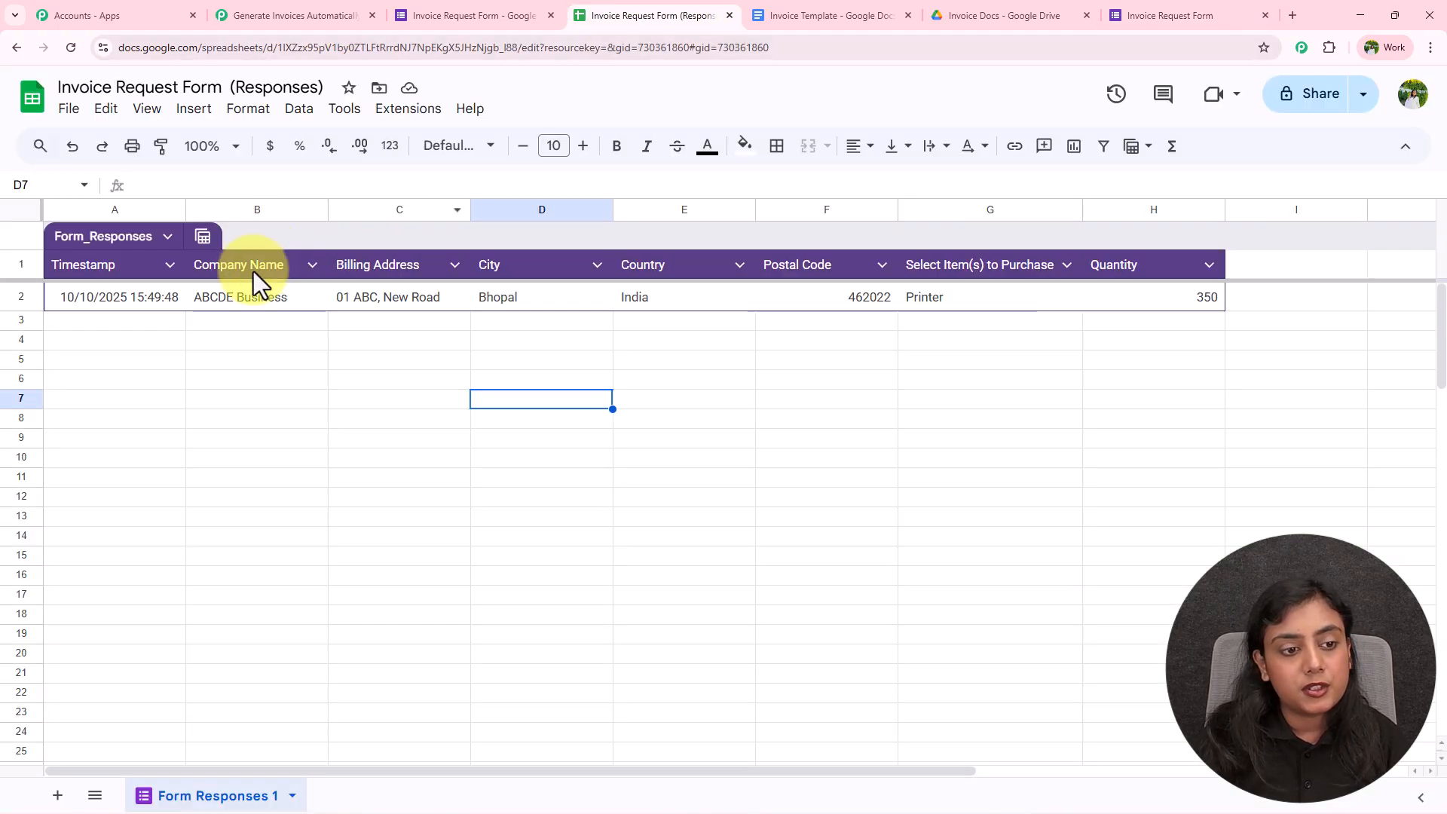
pyautogui.moveTo(125, 305); pyautogui.dragTo(804, 318)
pyautogui.moveTo(1093, 296); pyautogui.dragTo(1176, 298)
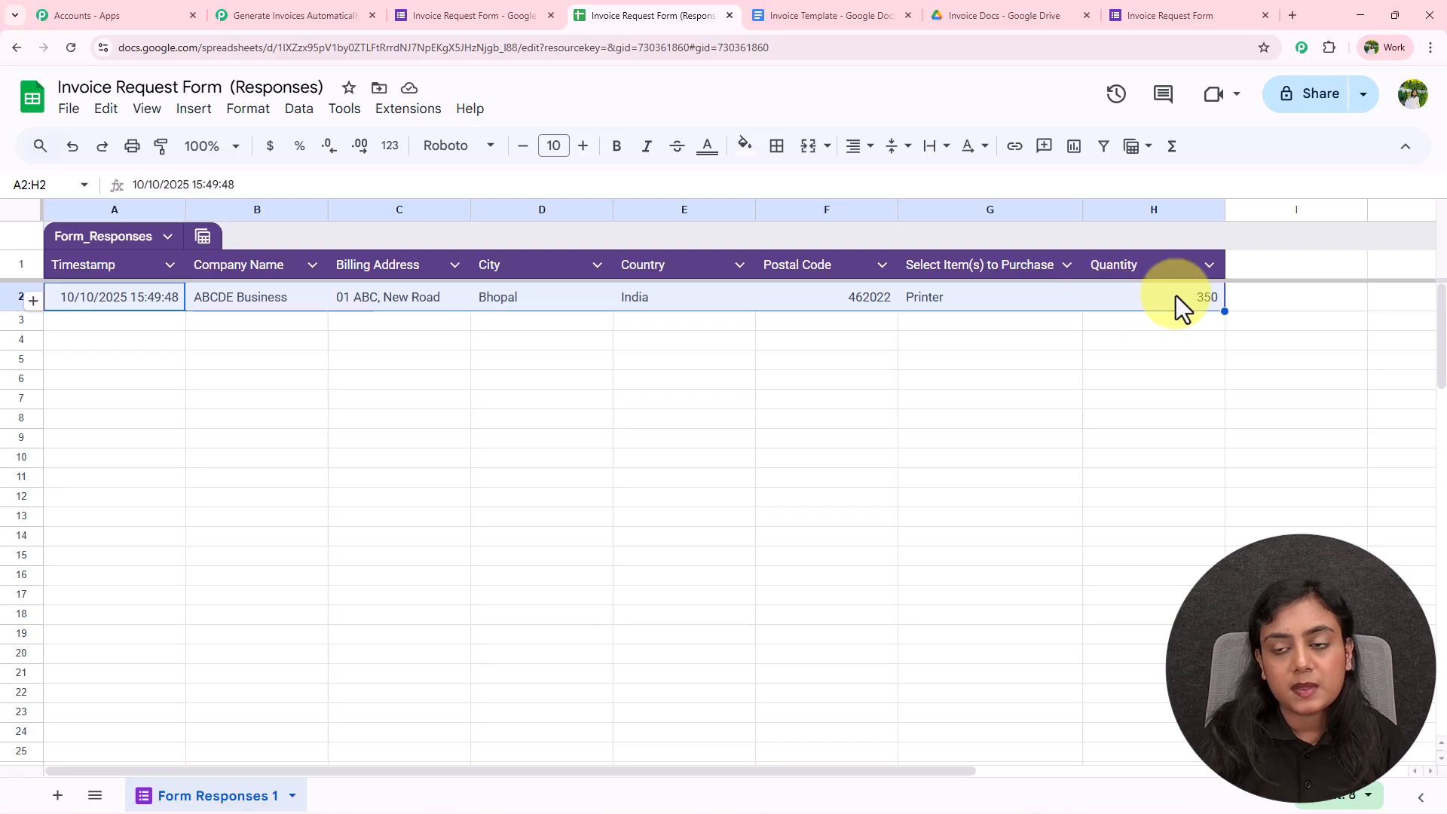
pyautogui.click(346, 19)
pyautogui.scroll(-9, 1072, 533)
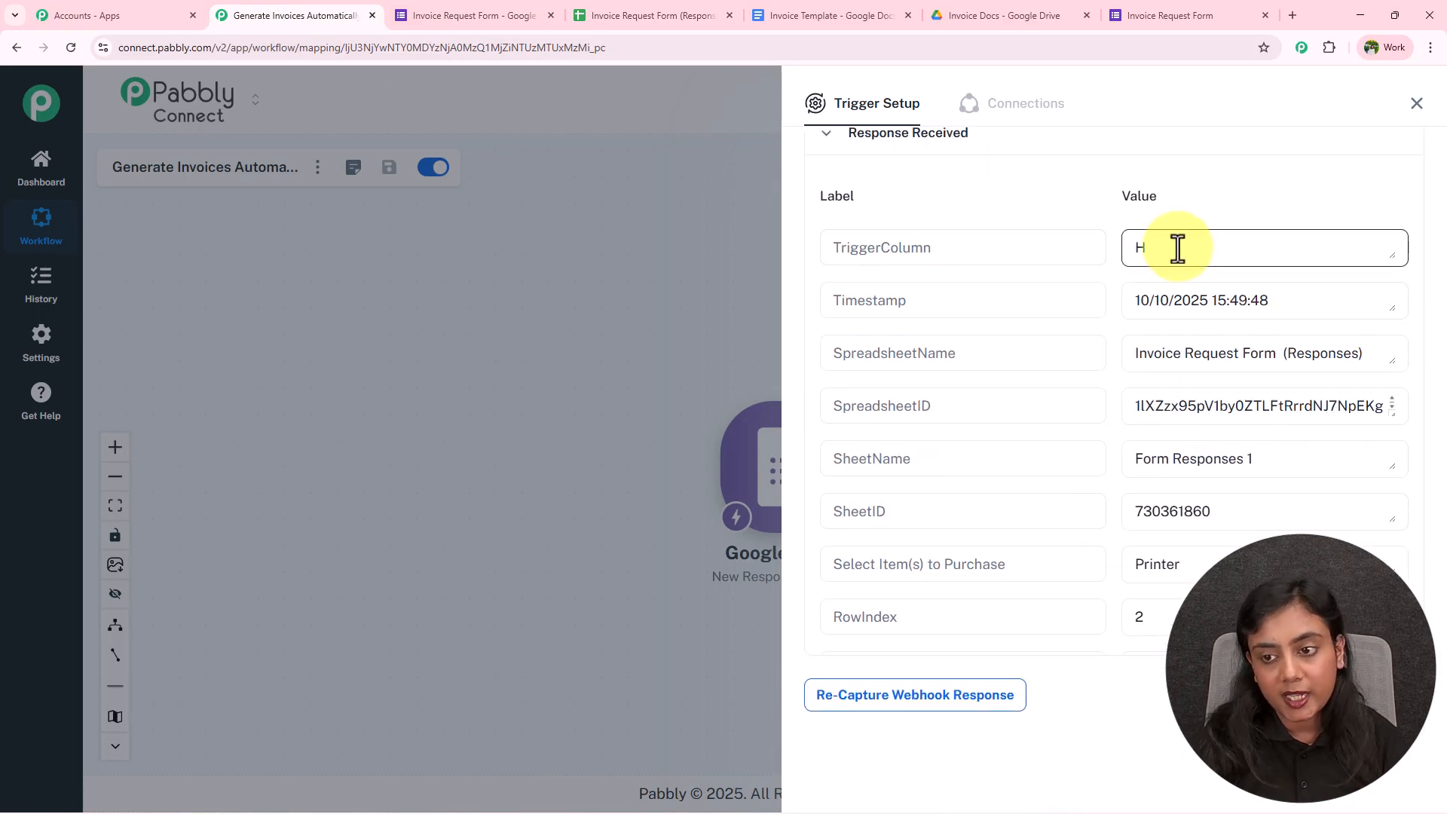
# Review the captured response values: TriggerColumn H, timestamp, item Printer and quantity 350
pyautogui.moveTo(1176, 247); pyautogui.dragTo(1106, 248)
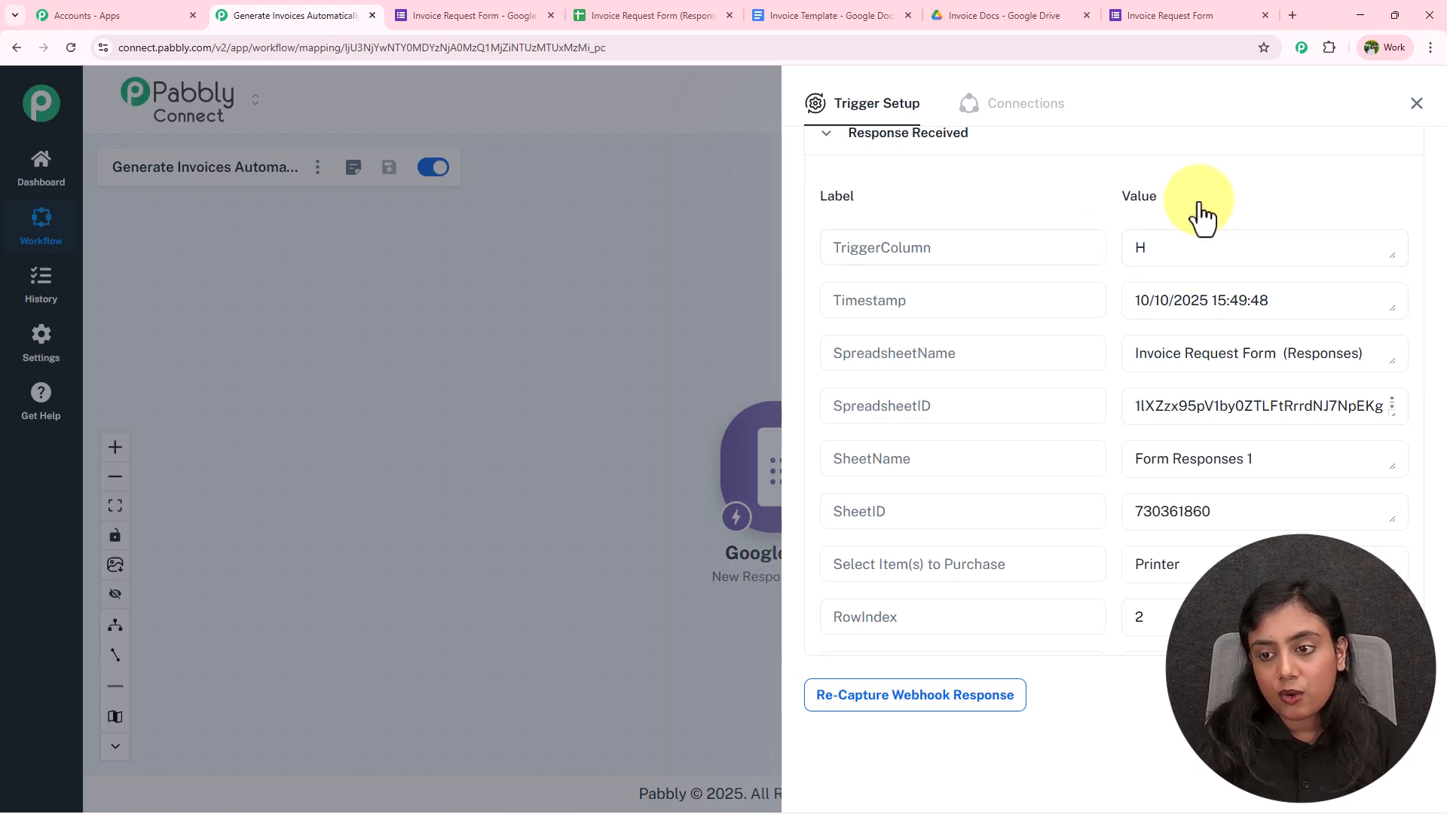
pyautogui.moveTo(1276, 298); pyautogui.dragTo(1101, 301)
pyautogui.scroll(-3, 1103, 309)
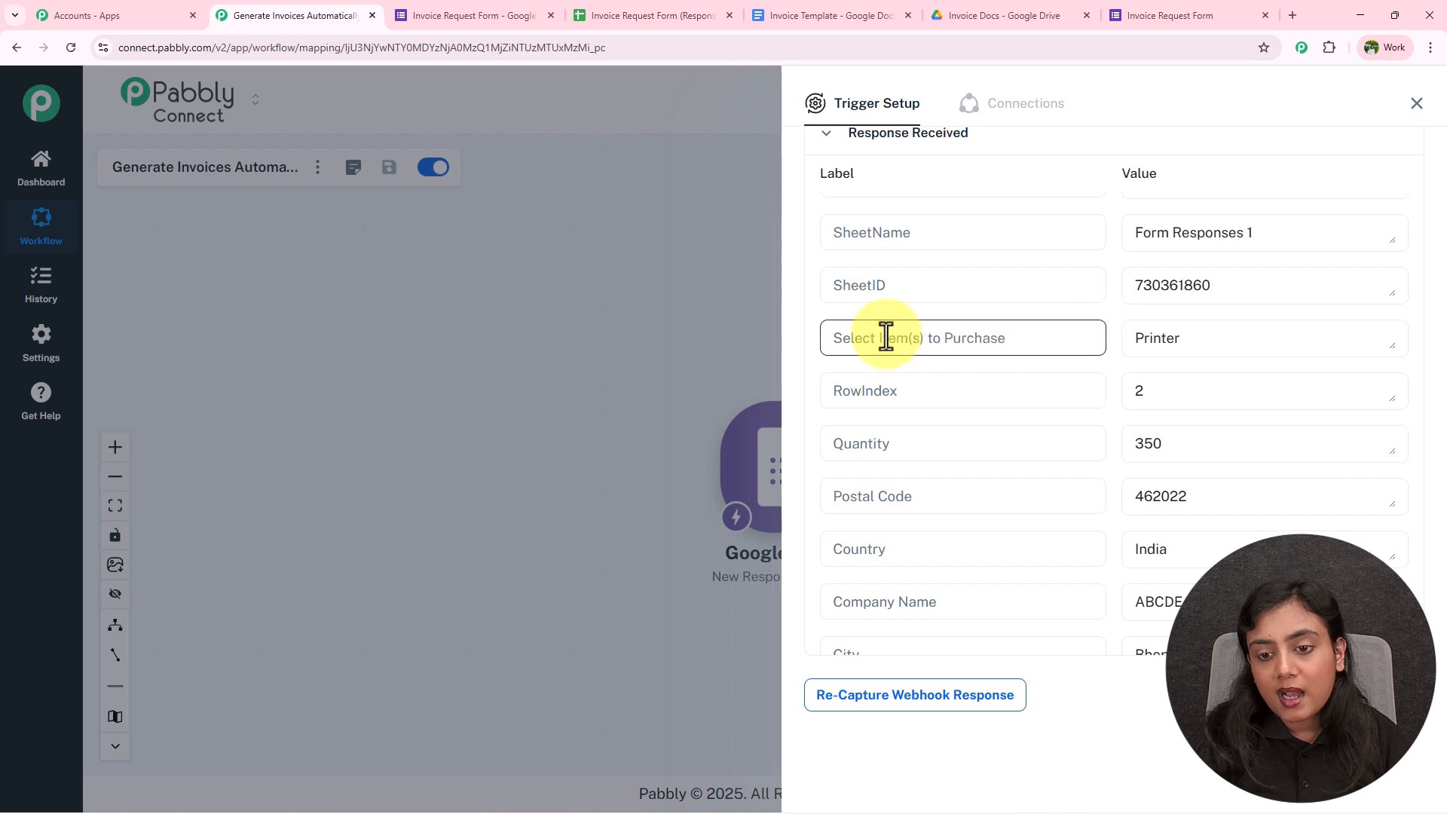
pyautogui.moveTo(1231, 329); pyautogui.dragTo(1134, 337)
pyautogui.moveTo(1202, 439); pyautogui.dragTo(1132, 444)
pyautogui.scroll(-1, 1131, 445)
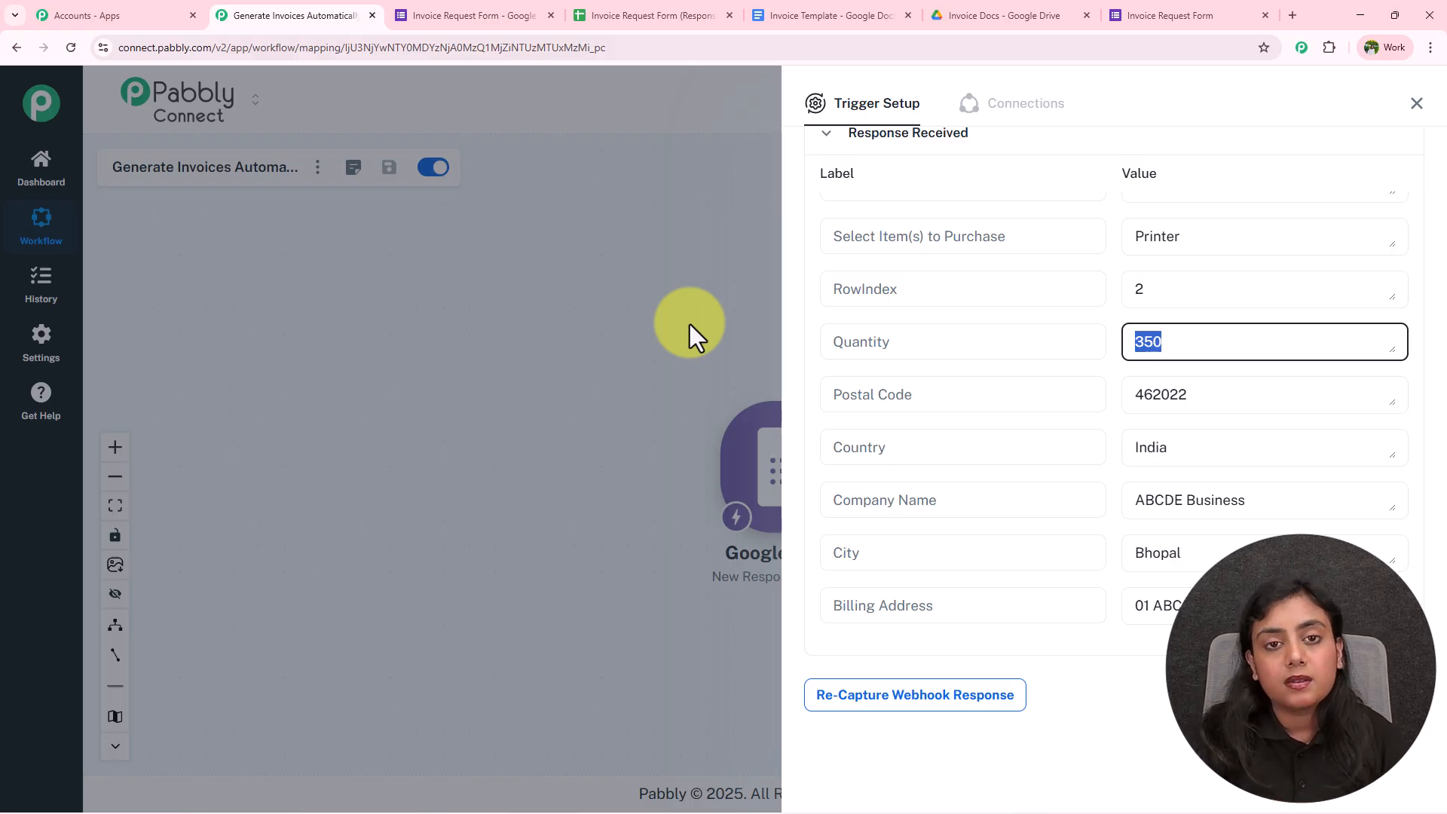
pyautogui.moveTo(1040, 236); pyautogui.dragTo(805, 237)
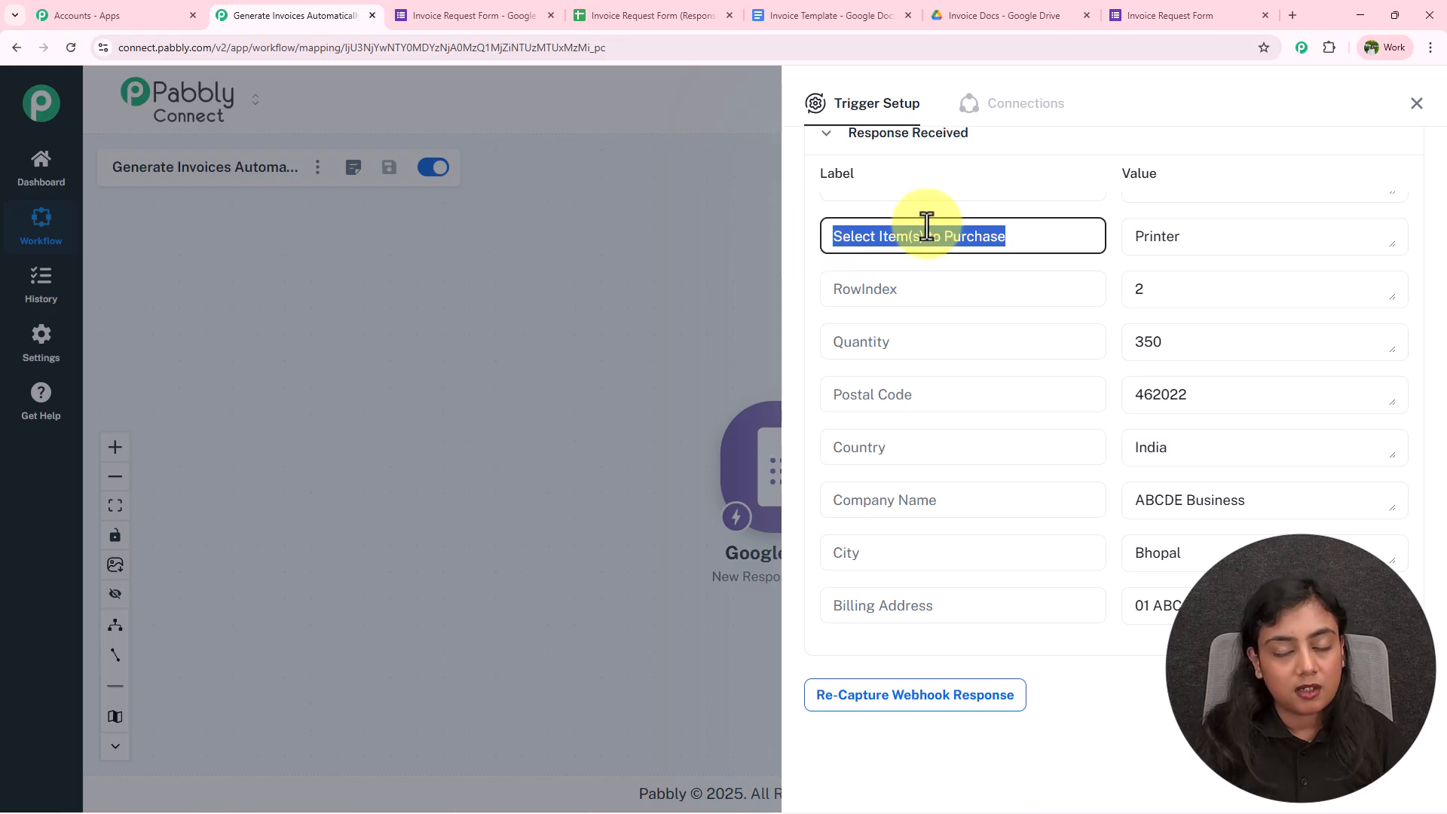
pyautogui.moveTo(1179, 234); pyautogui.dragTo(1127, 236)
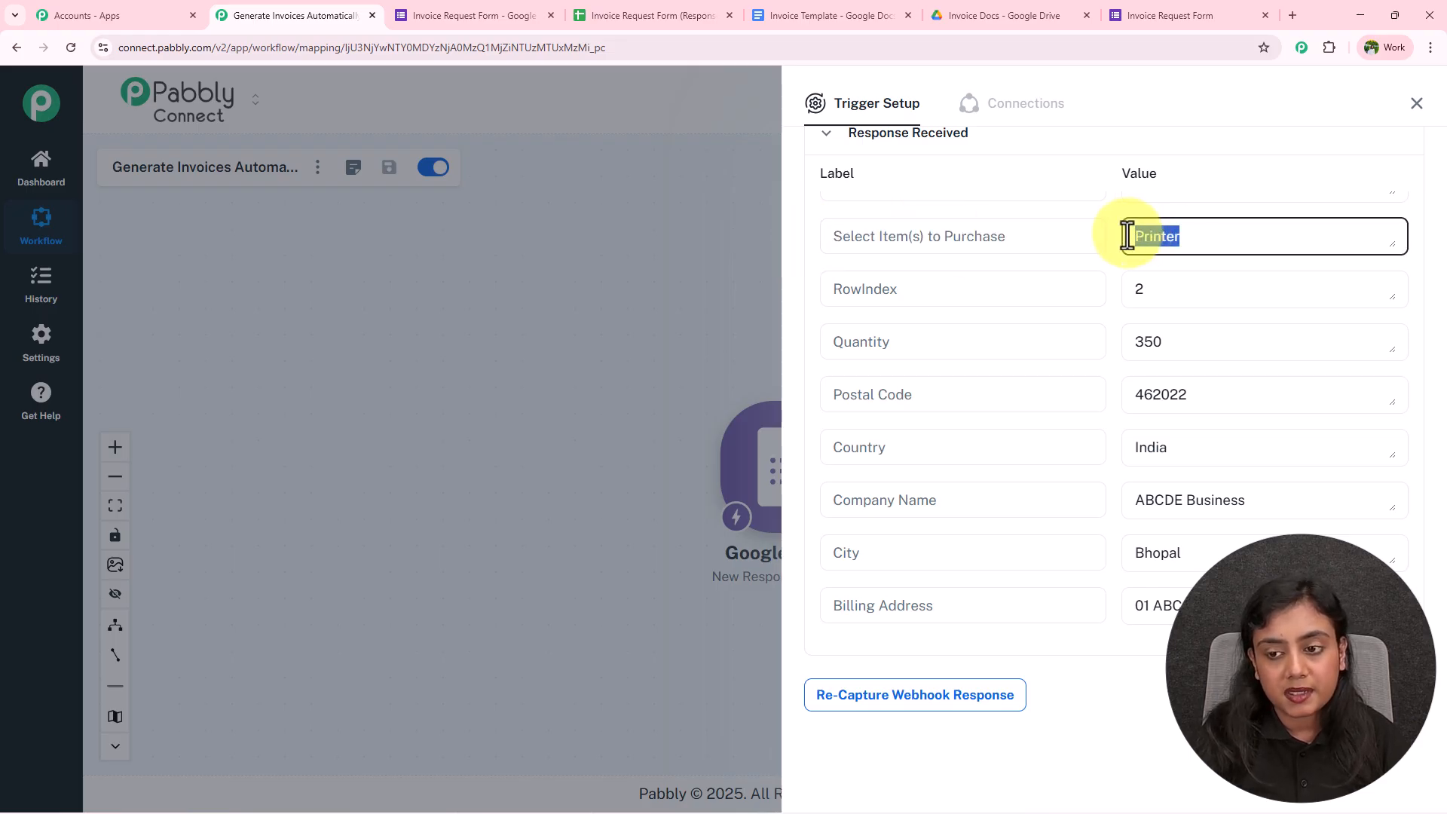
pyautogui.moveTo(1201, 344); pyautogui.dragTo(1106, 346)
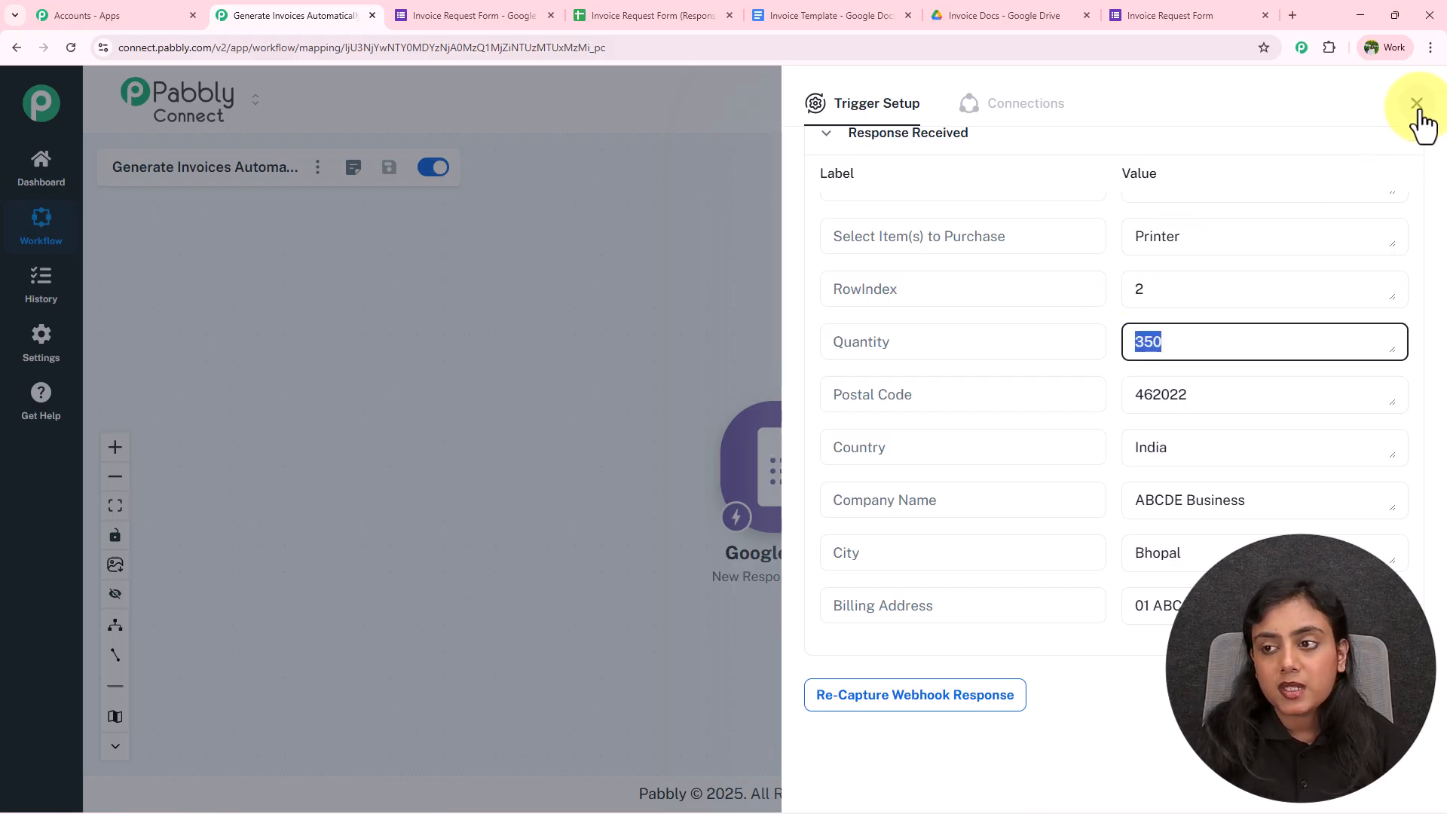
pyautogui.moveTo(1182, 233); pyautogui.dragTo(1135, 236)
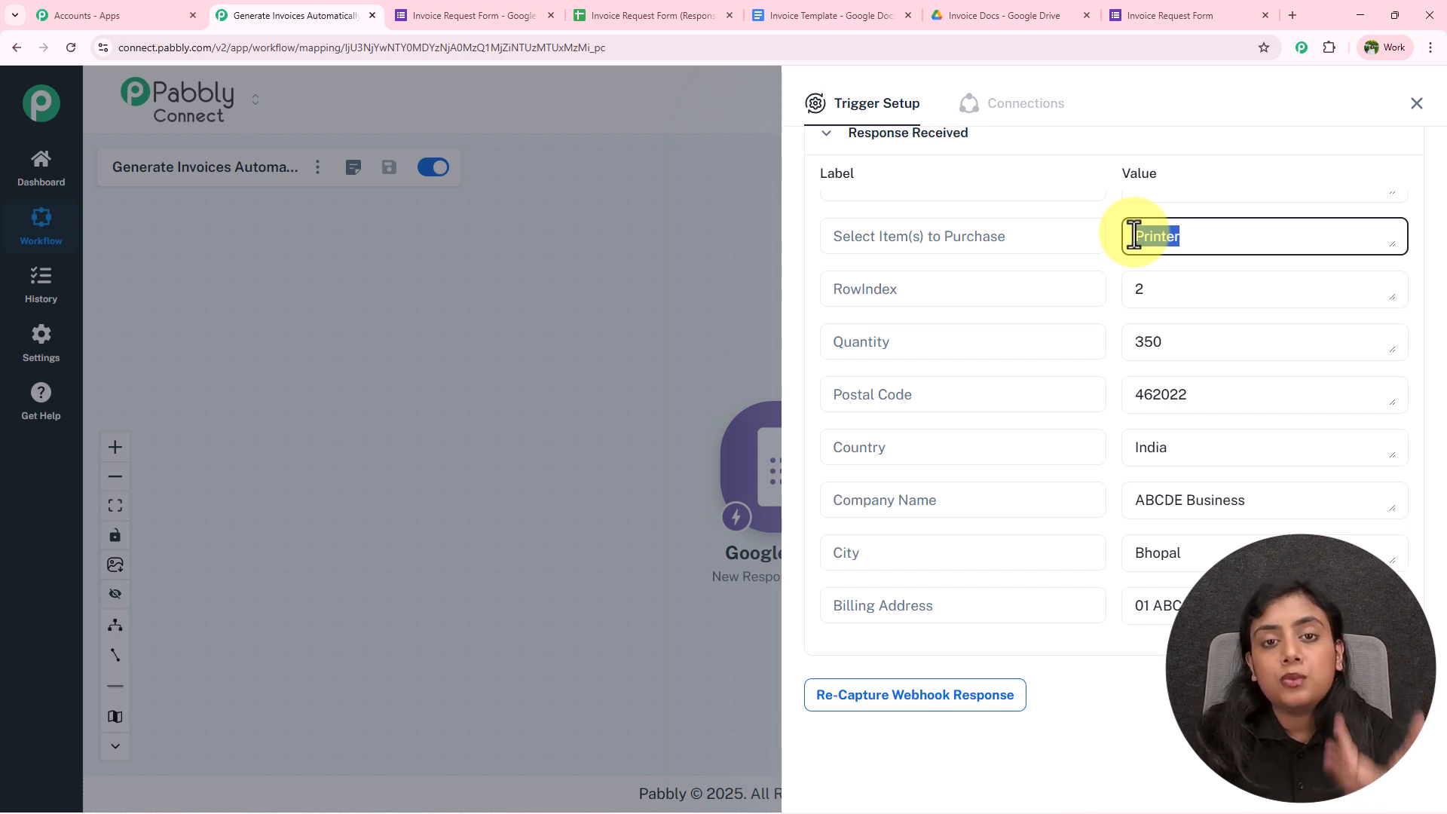
pyautogui.moveTo(1180, 341); pyautogui.dragTo(1092, 346)
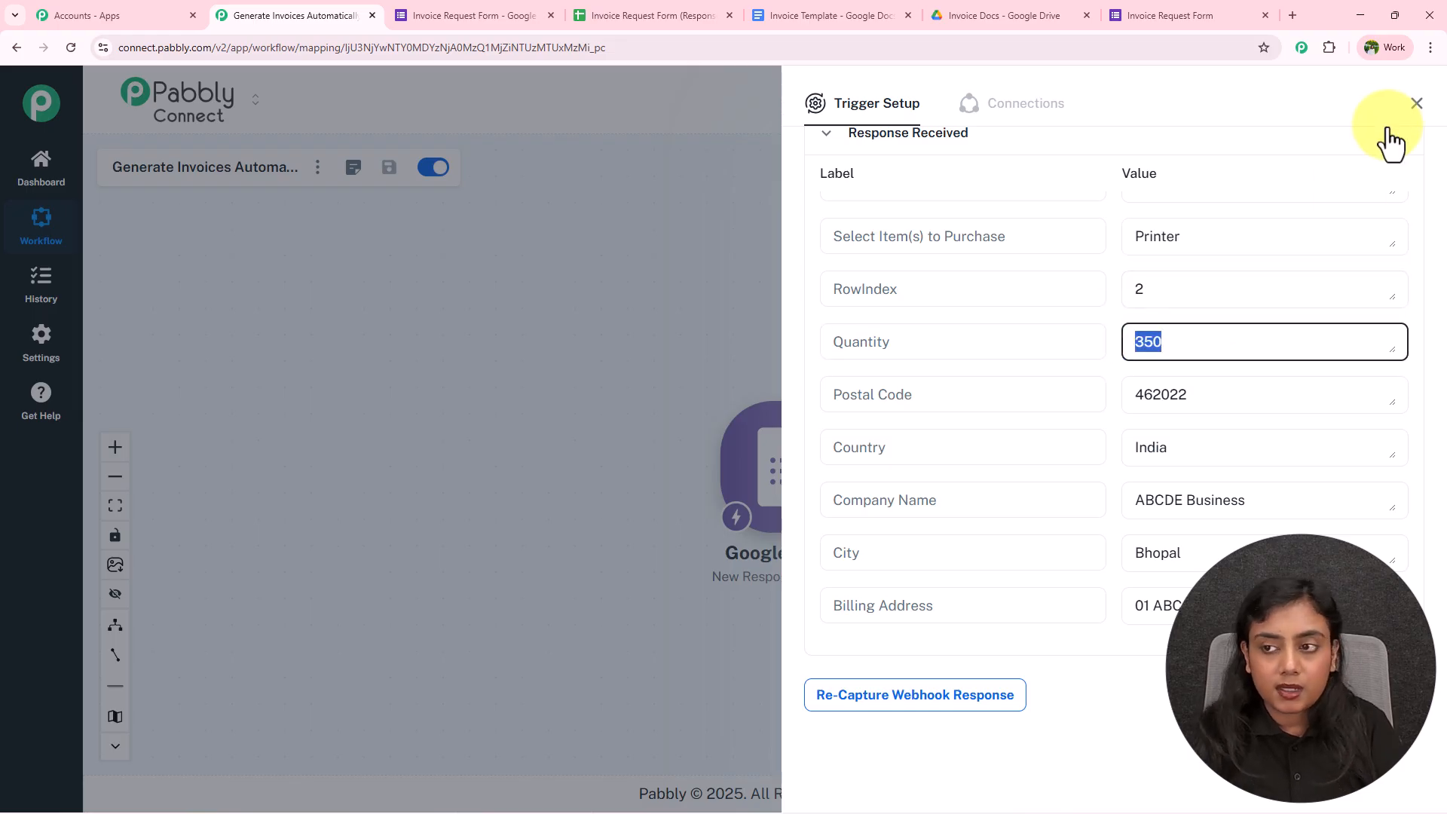
# Close the trigger setup panel and shift the Google Forms node left
pyautogui.click(1416, 104)
pyautogui.moveTo(785, 487); pyautogui.dragTo(487, 460)
pyautogui.scroll(3, 487, 460)
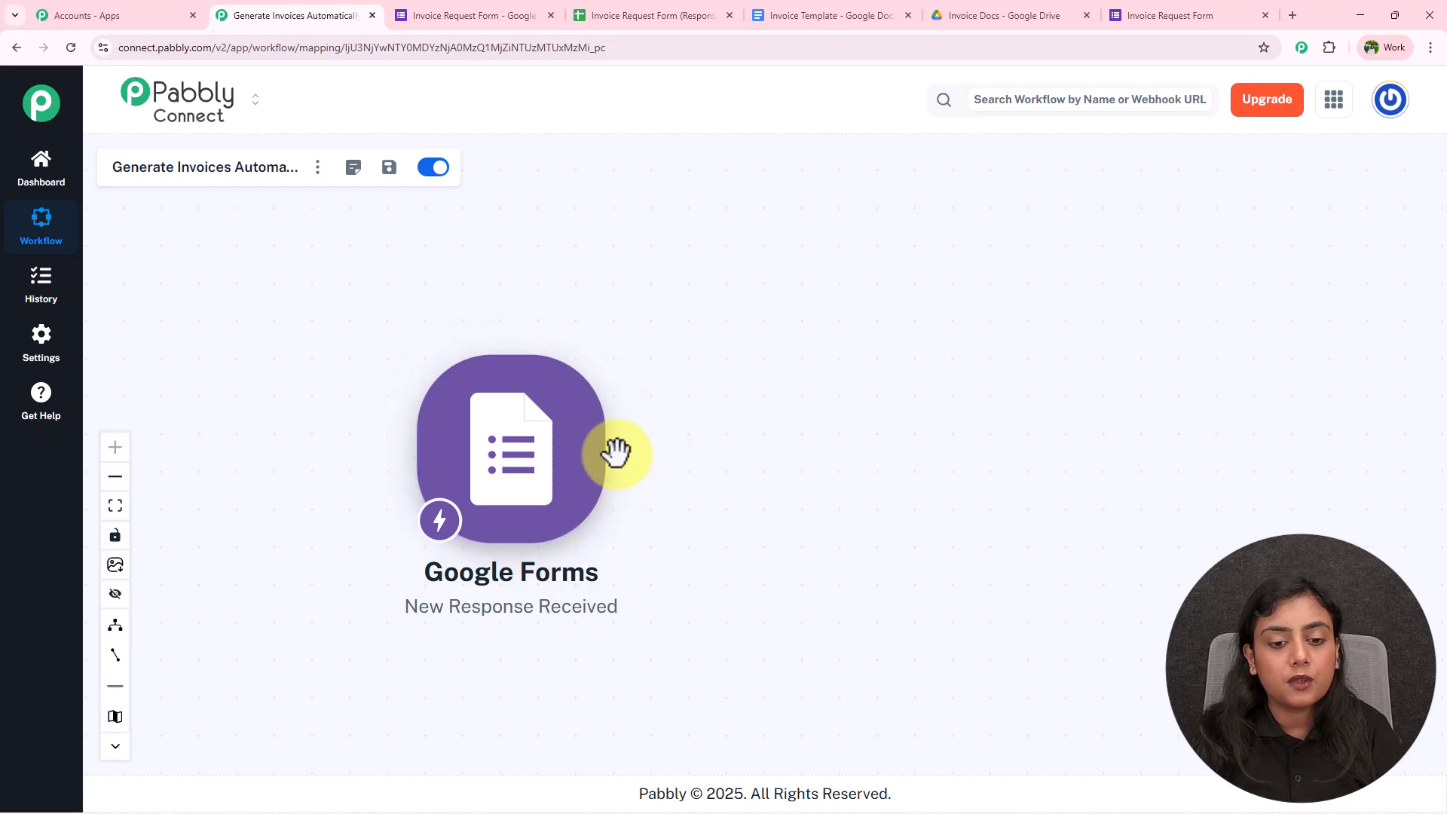
# Add a Lookup Table (Pabbly) action with the Lookup Table event and connect it
pyautogui.click(620, 465)
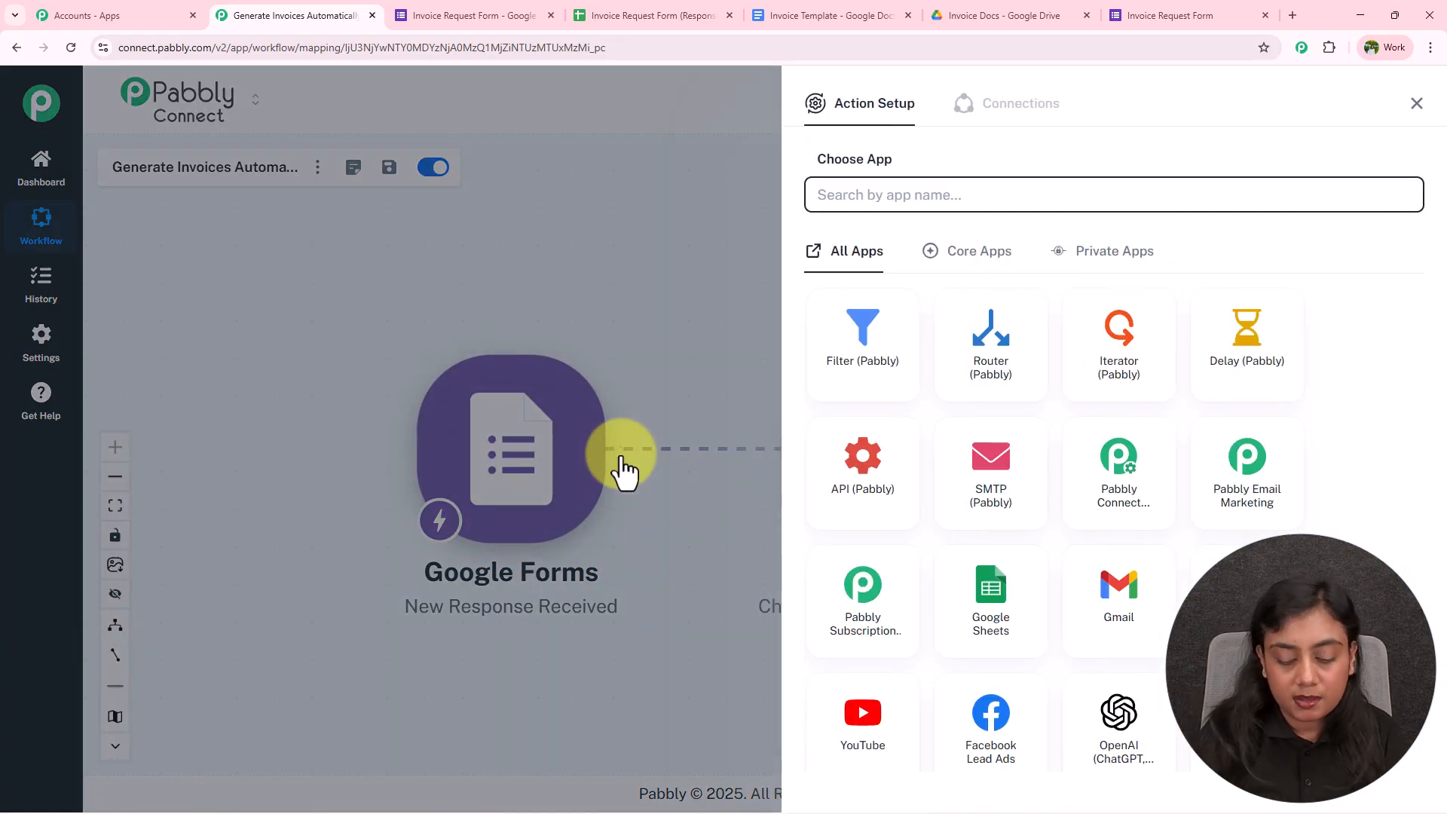
pyautogui.write('Look')
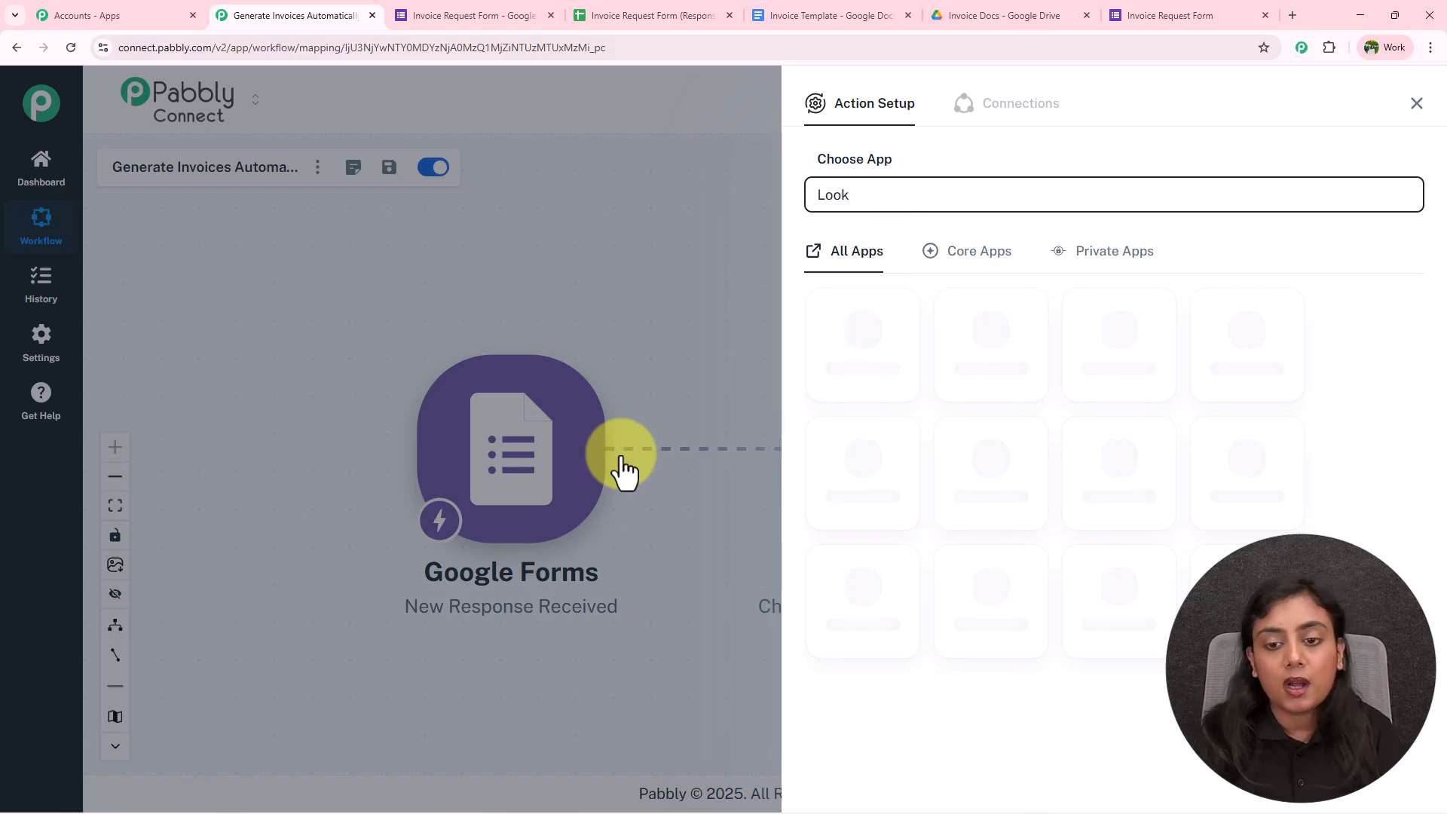
pyautogui.click(859, 343)
pyautogui.click(898, 281)
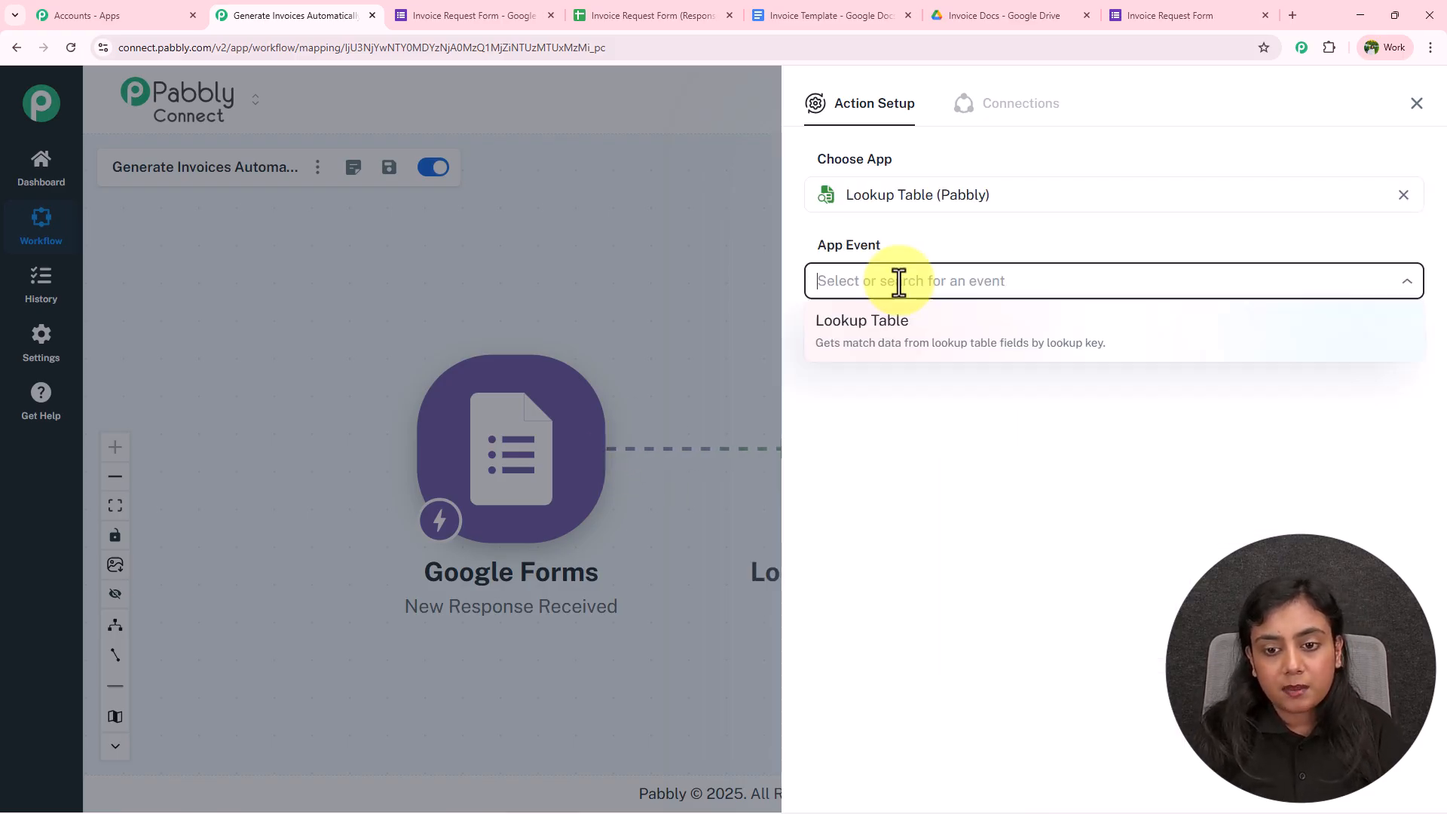
pyautogui.click(898, 332)
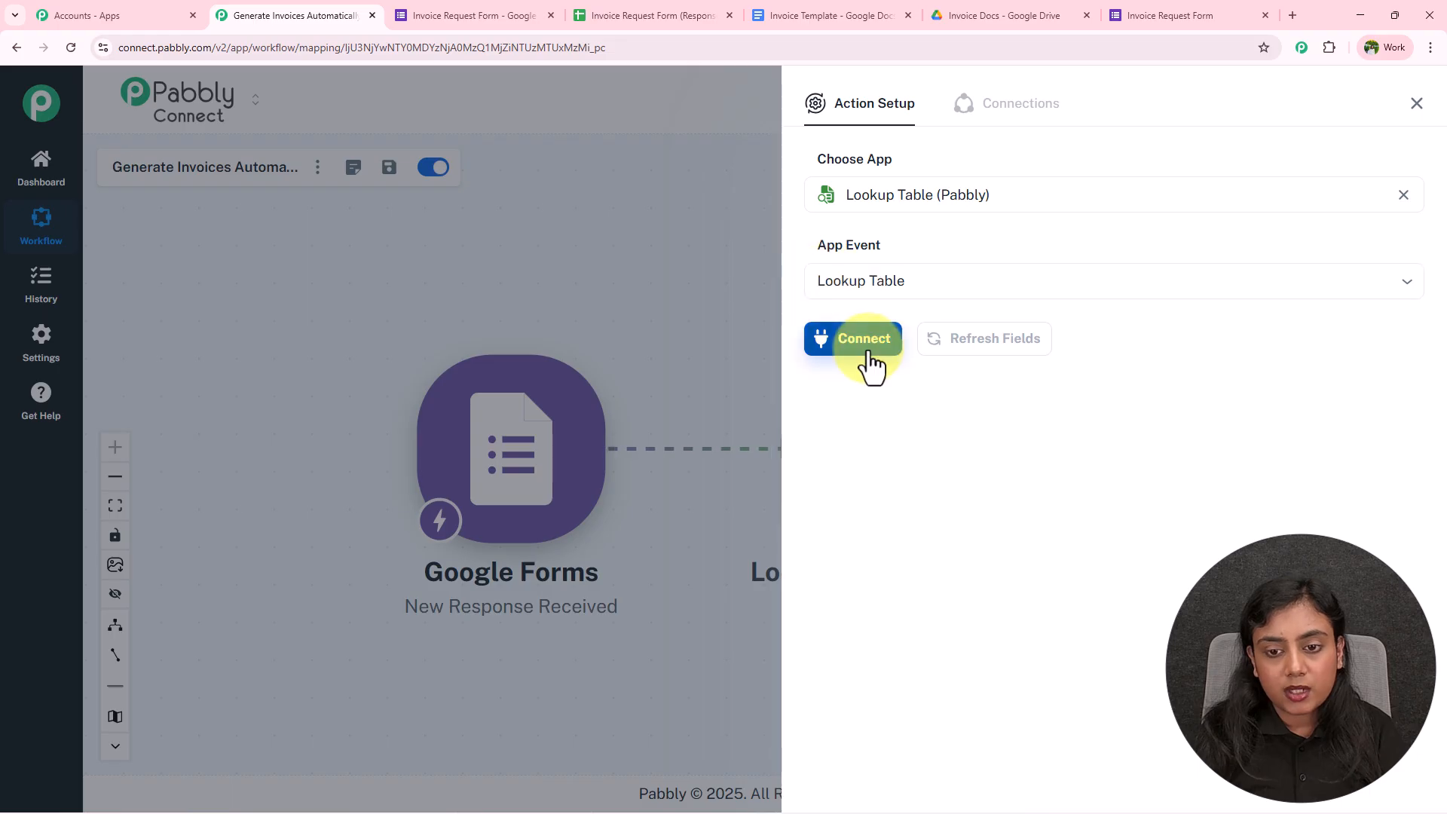
pyautogui.click(870, 353)
# Map the form's Select Item(s) to Purchase answer into the Lookup Key field
pyautogui.scroll(-1, 871, 385)
pyautogui.click(908, 393)
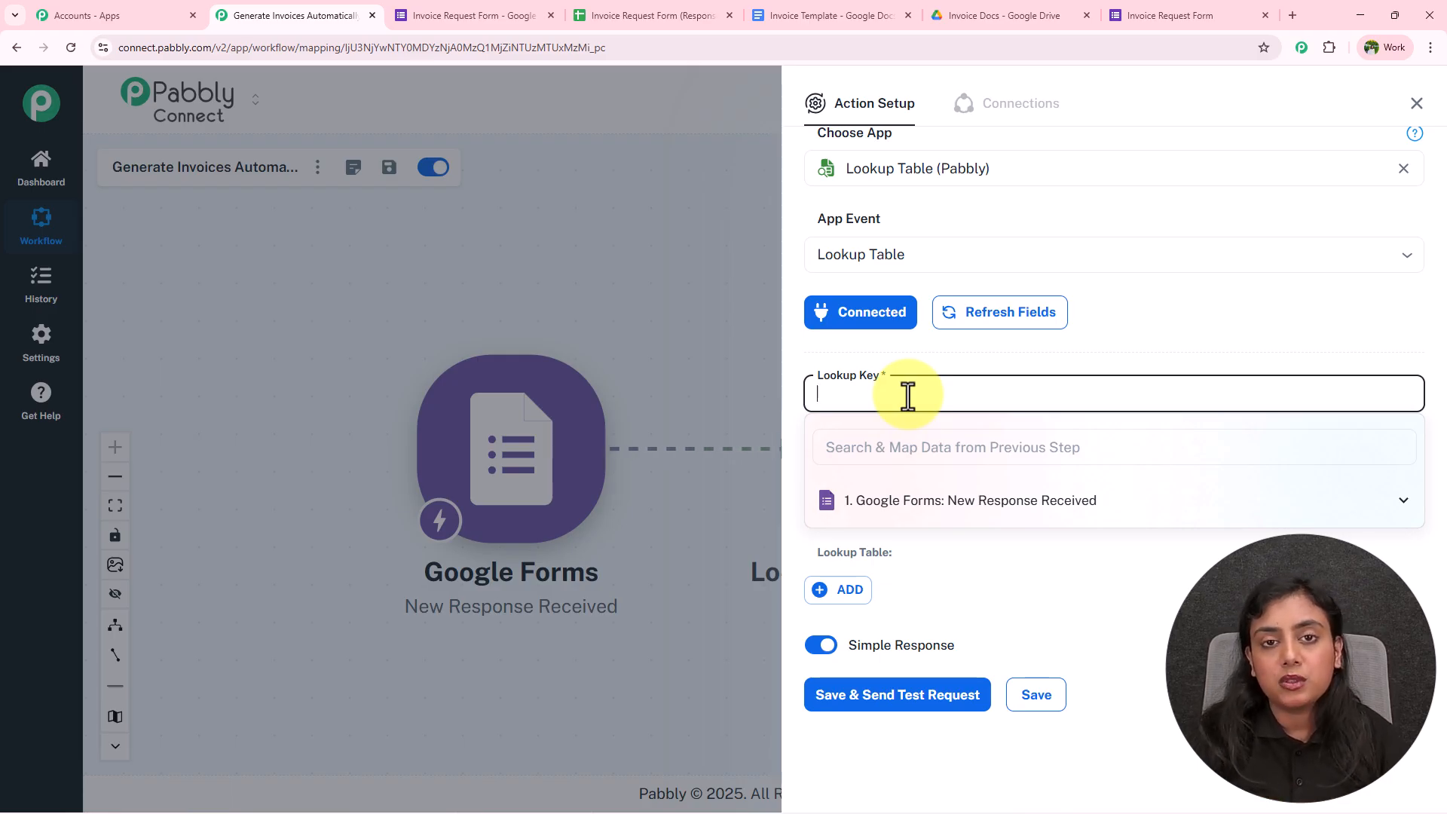
pyautogui.click(954, 501)
pyautogui.scroll(-3, 999, 612)
pyautogui.click(935, 514)
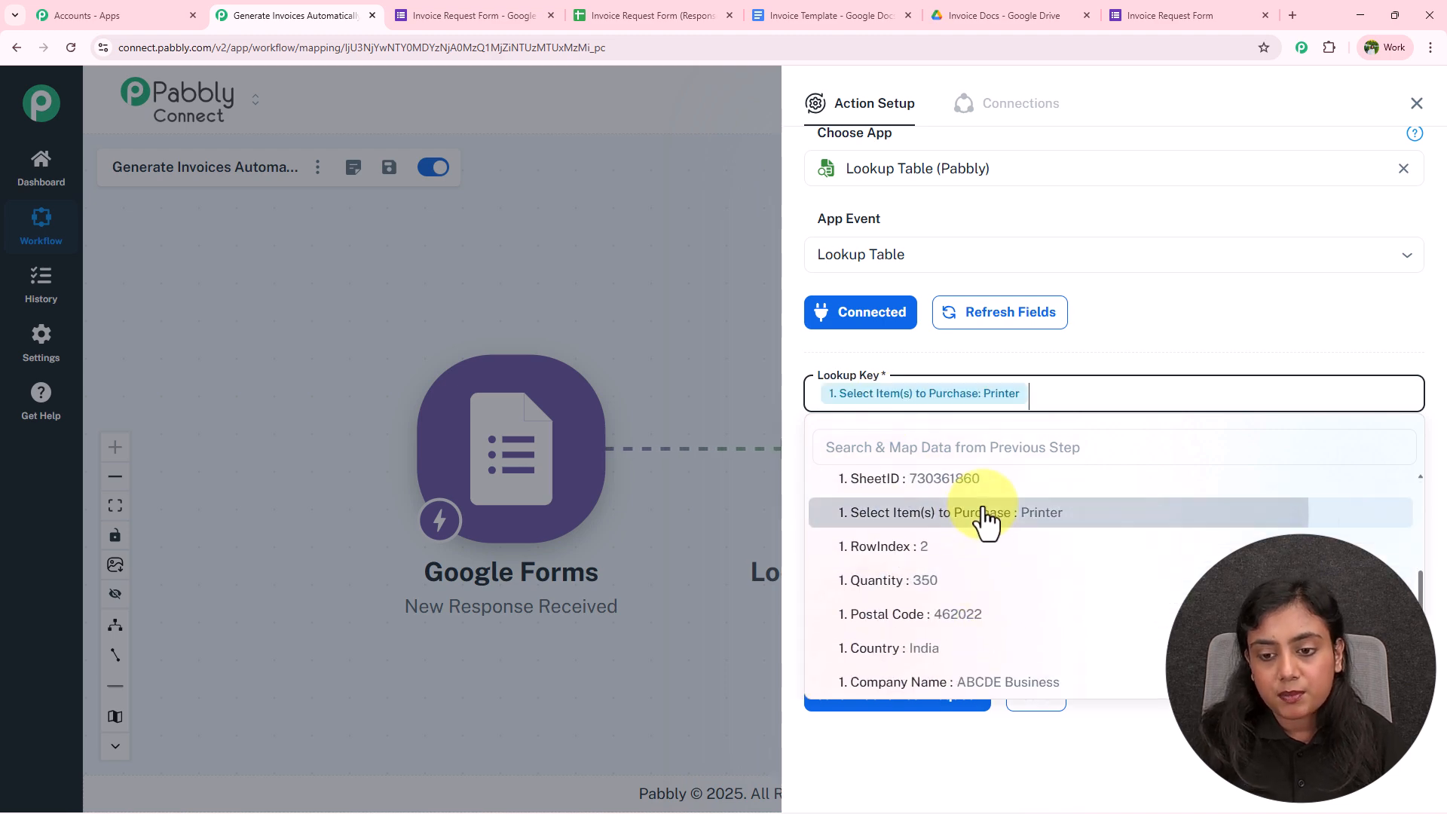
pyautogui.click(989, 360)
pyautogui.click(830, 398)
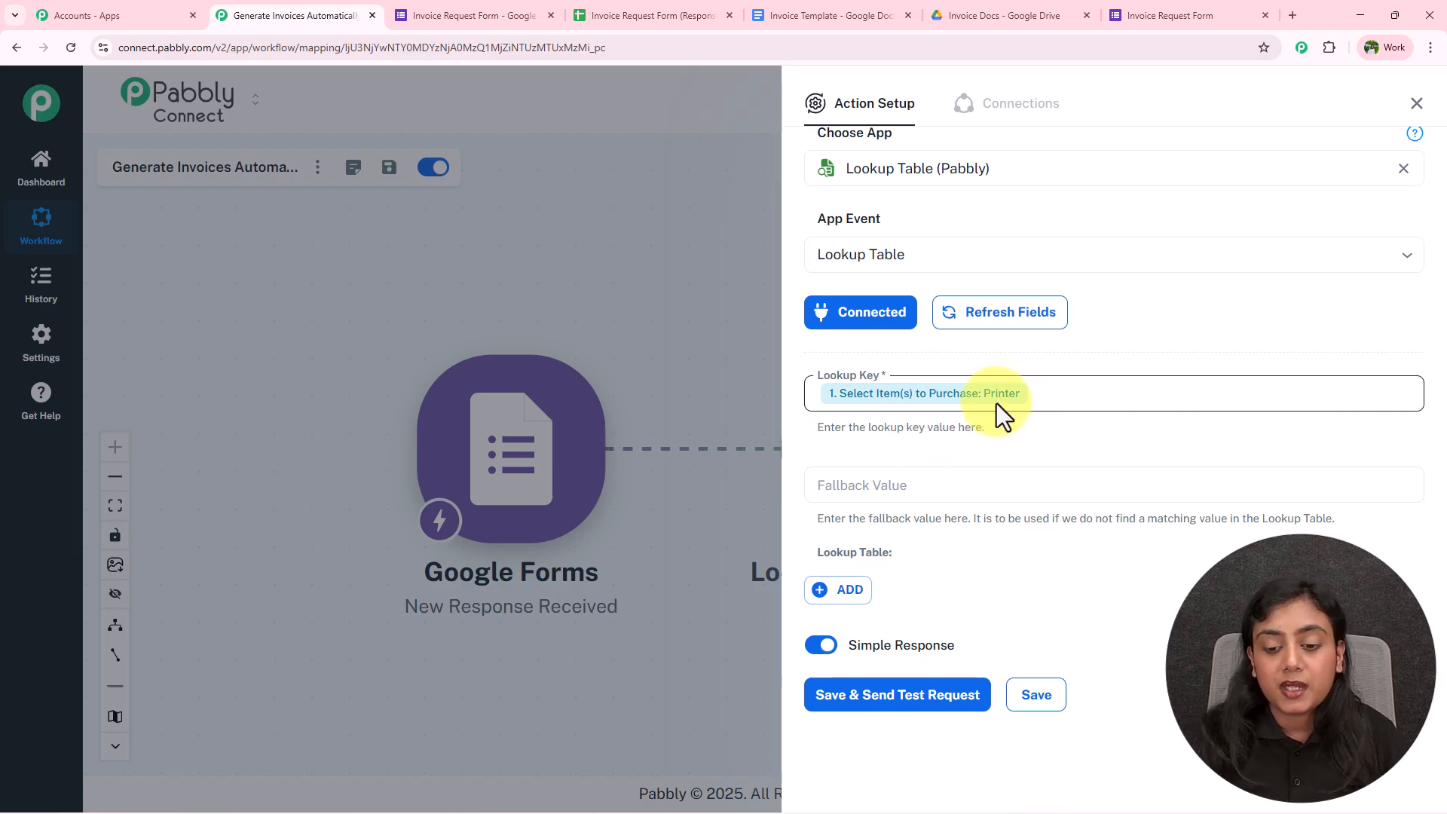
# Add a first label/value row and open the form's item question to check item names
pyautogui.click(836, 591)
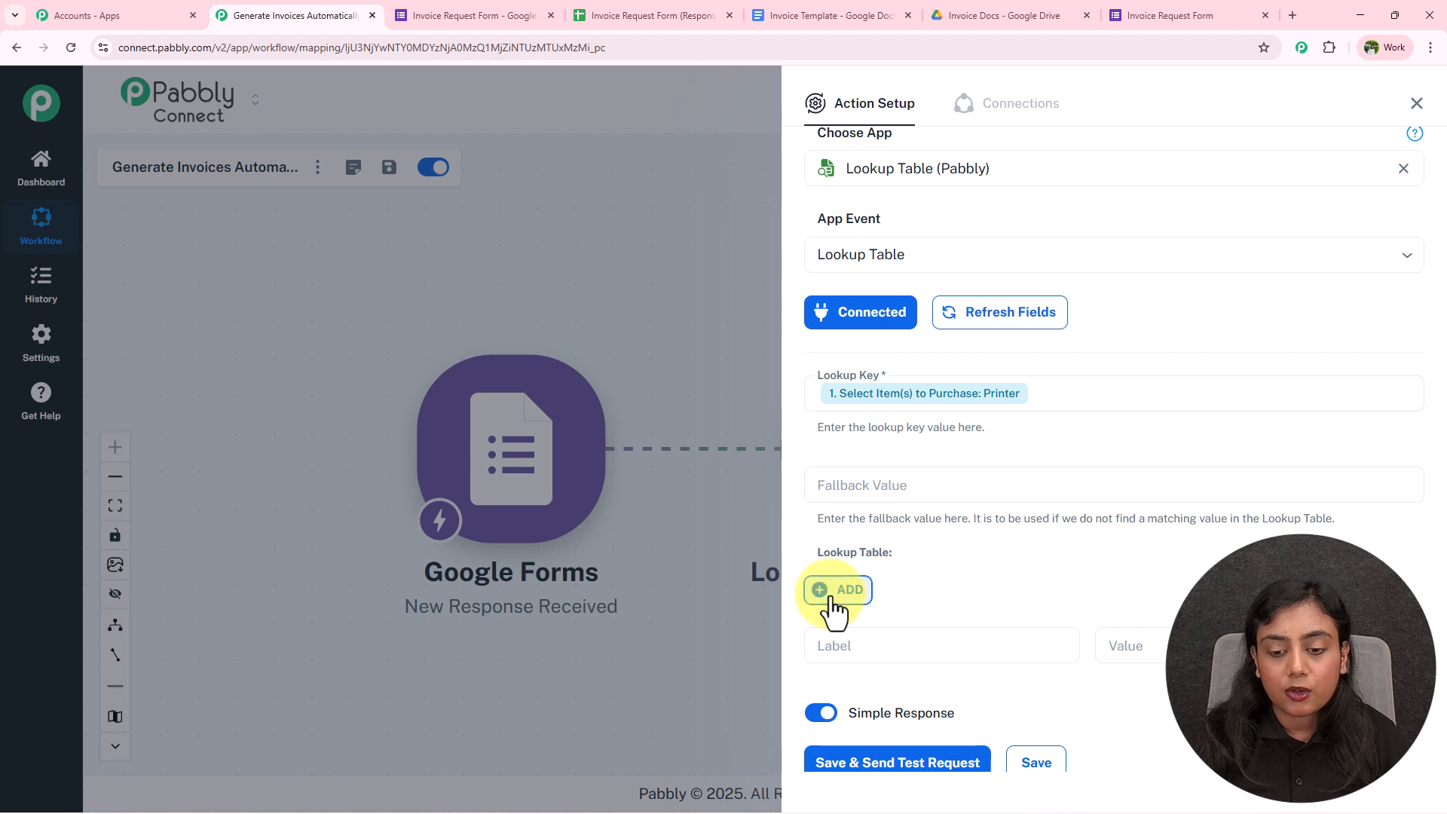
pyautogui.scroll(-1, 1000, 568)
pyautogui.click(978, 578)
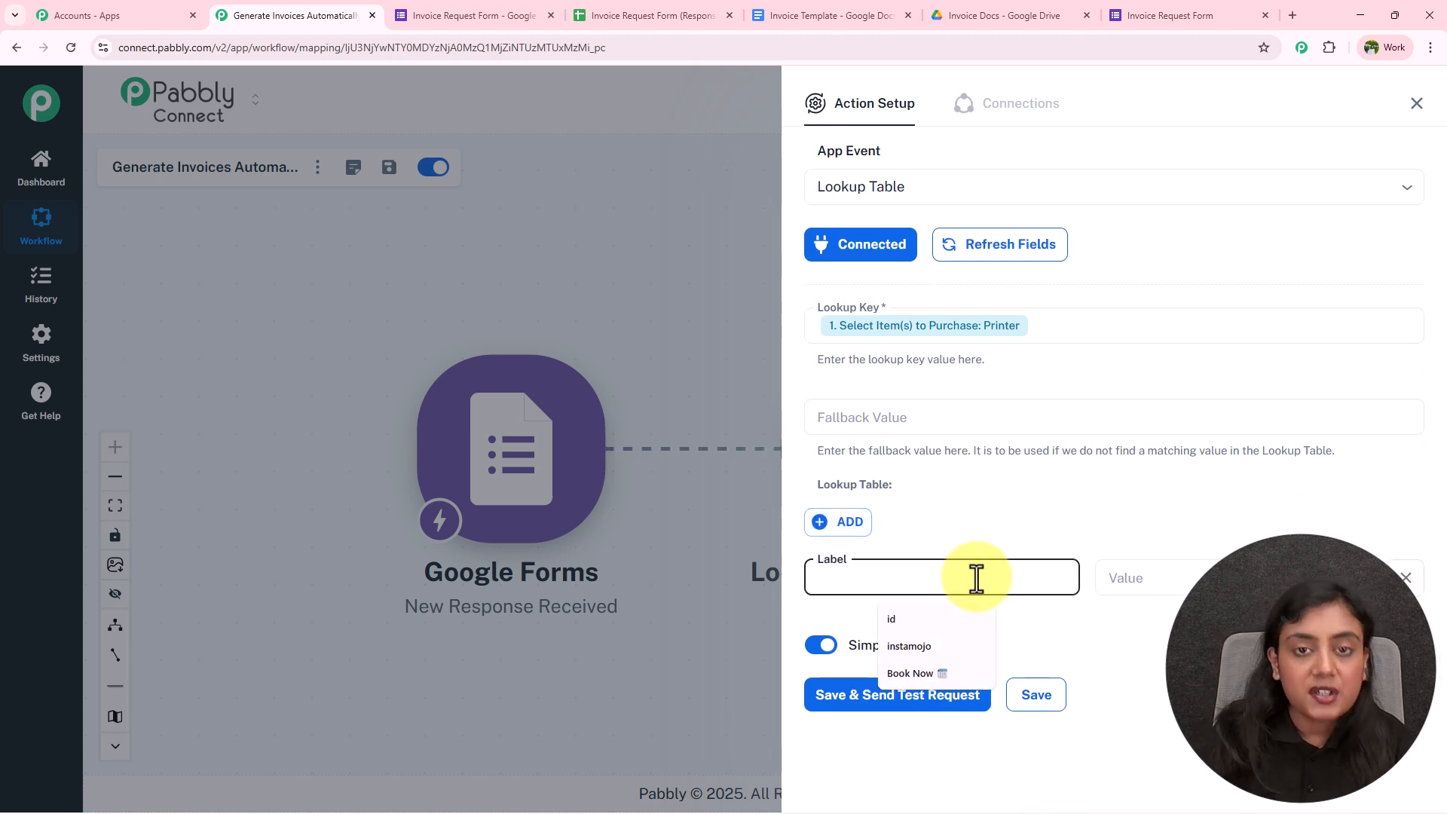
pyautogui.click(503, 6)
pyautogui.scroll(-8, 426, 636)
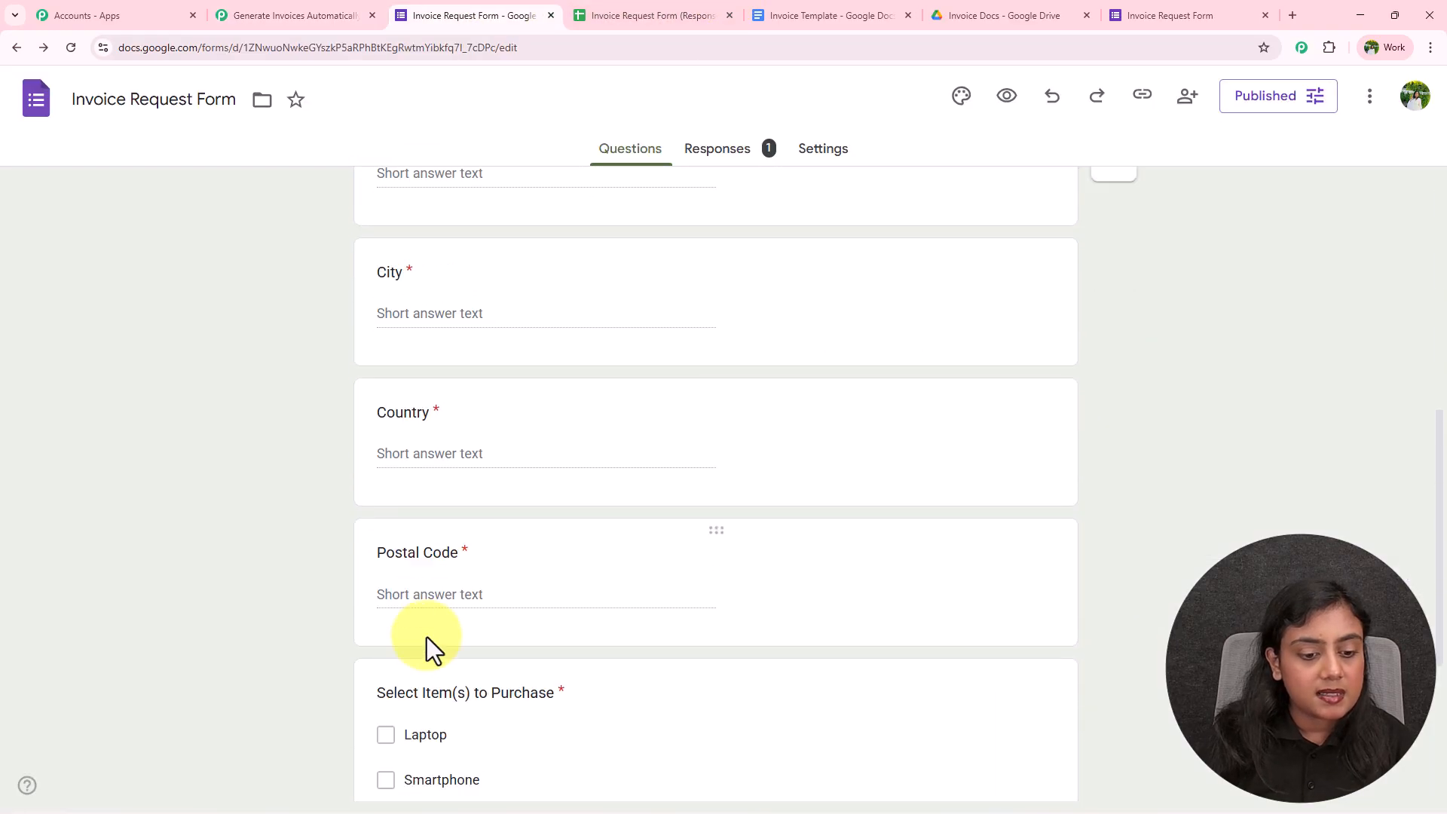
pyautogui.scroll(-3, 427, 637)
pyautogui.click(501, 491)
# Copy Laptop from the form into the first row's label and give it value 50000
pyautogui.click(479, 560)
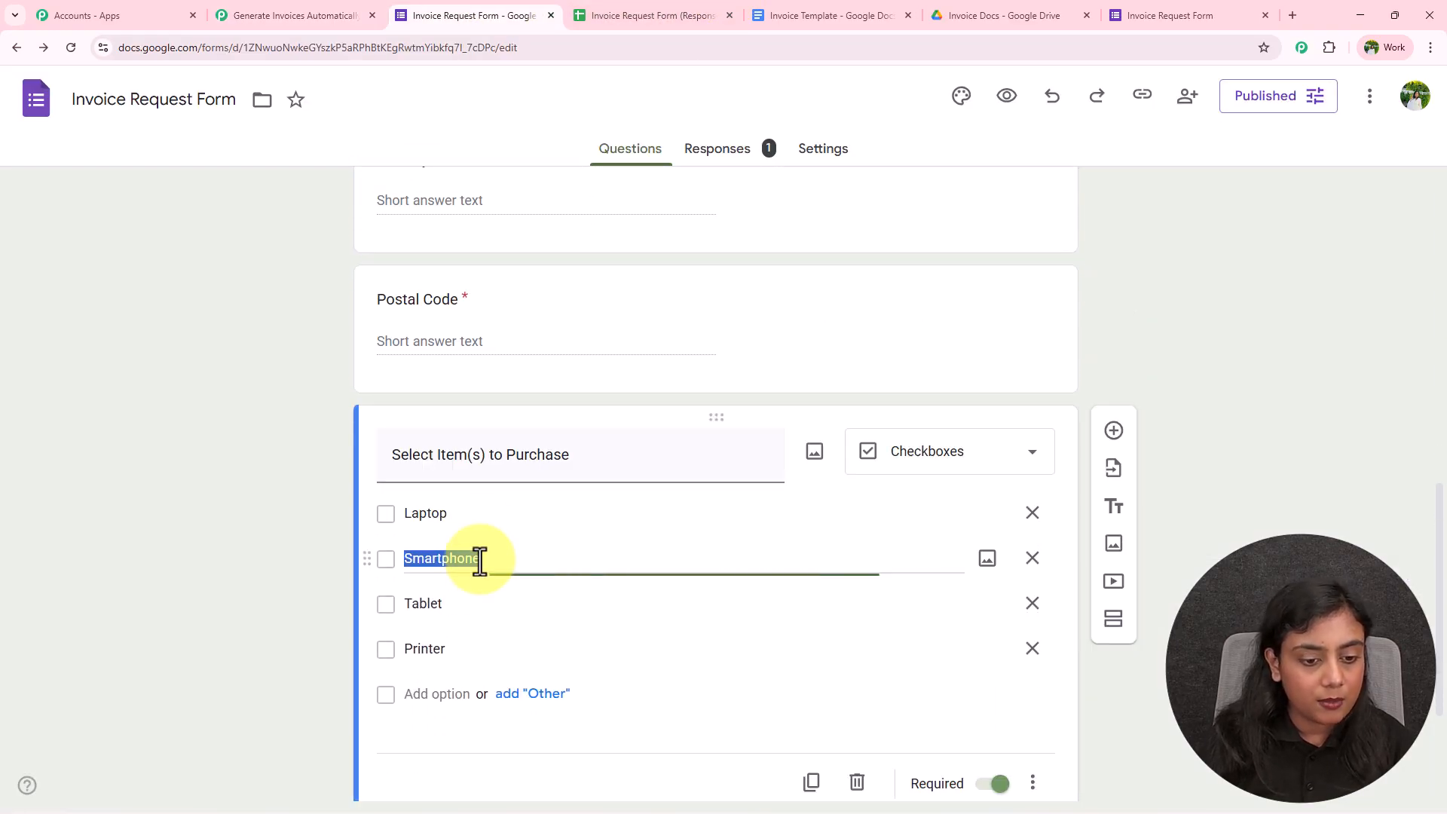
pyautogui.click(478, 513)
pyautogui.hotkey('ctrl', 'c')
pyautogui.hotkey('ctrl', 'shift', 'Tab')
pyautogui.hotkey('ctrl', 'v')
pyautogui.click(1158, 579)
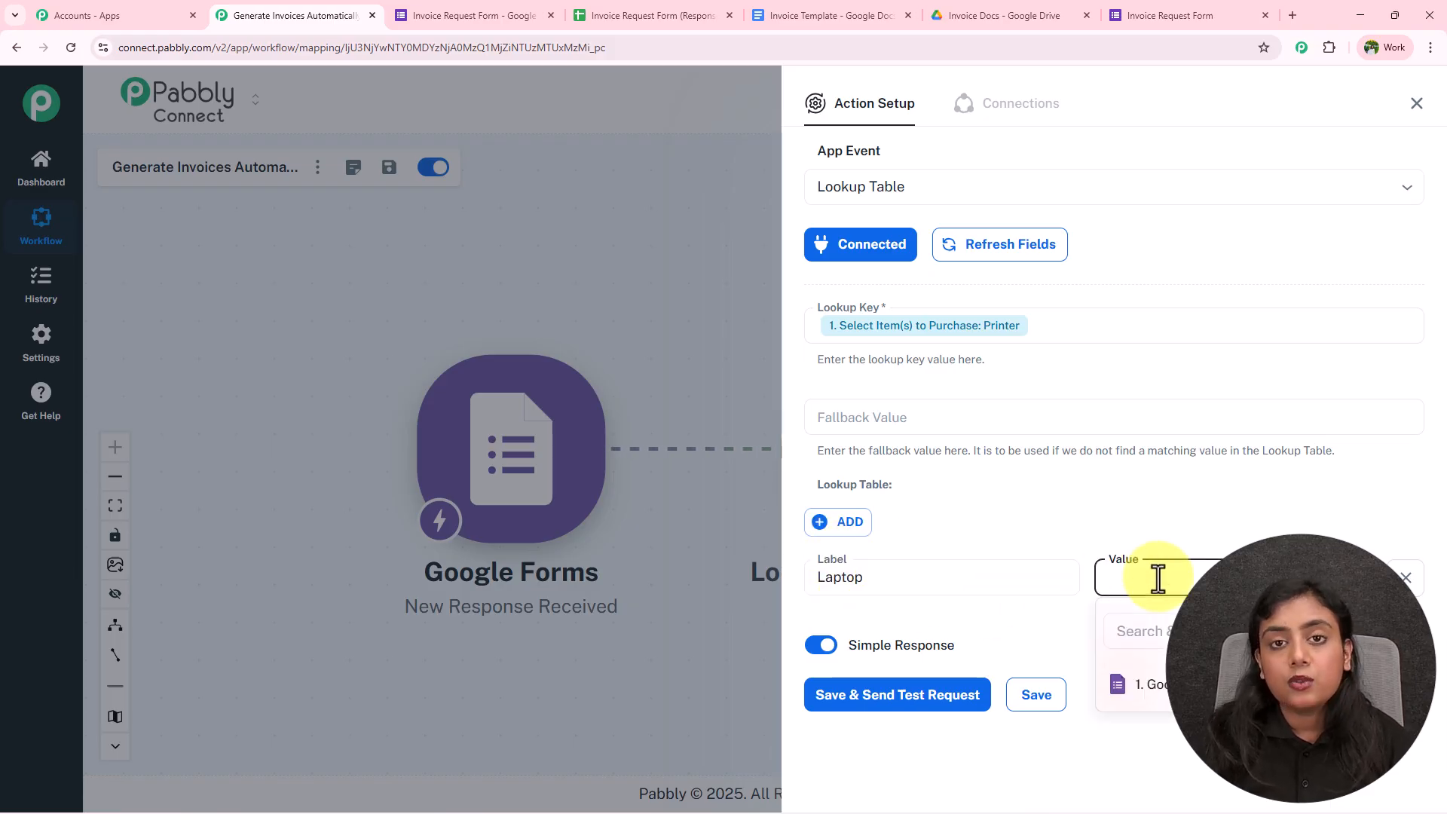
pyautogui.write('50000')
pyautogui.click(1095, 522)
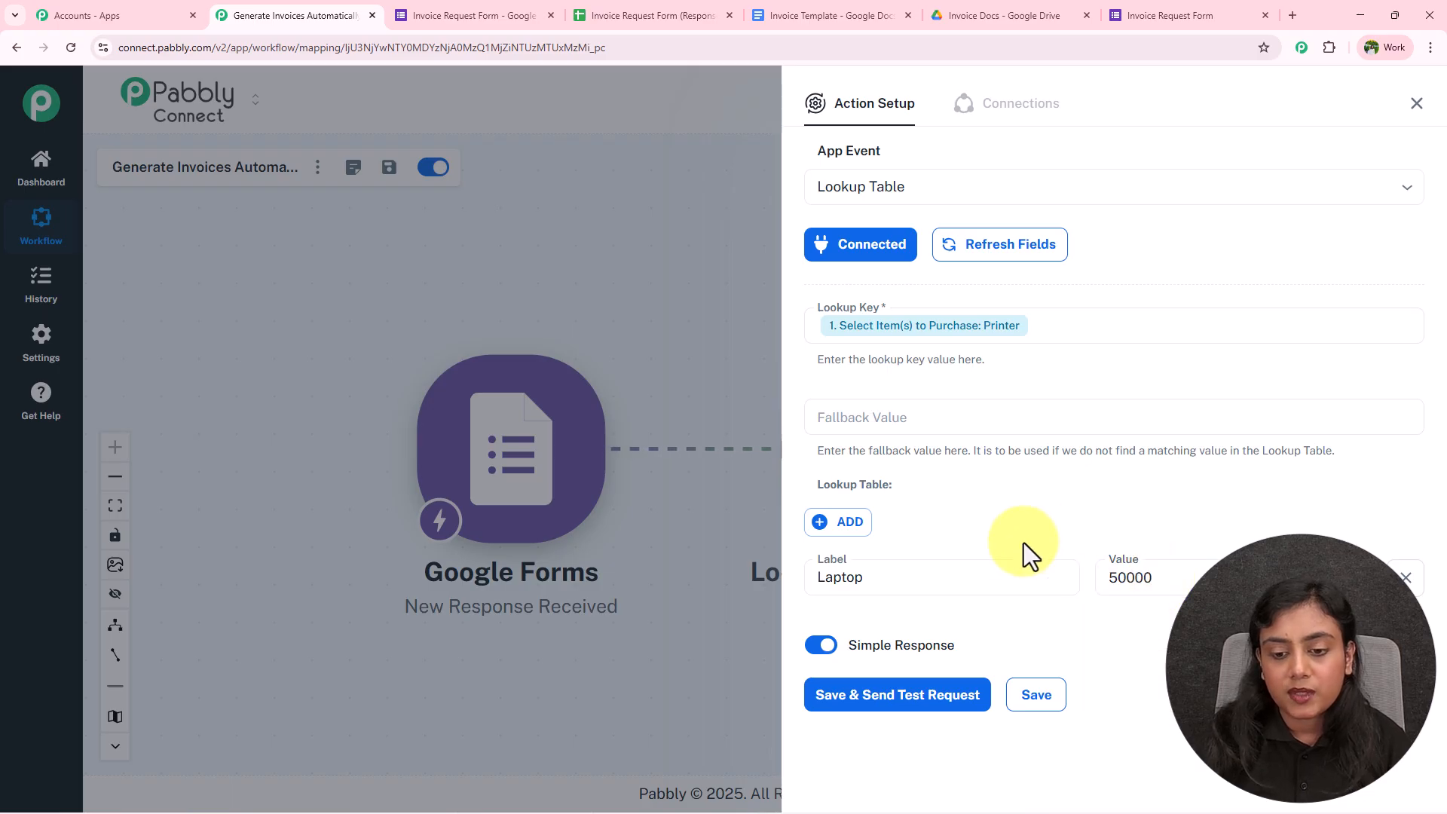
# Add rows for the remaining items: Smartphone 25000, Tablet 15000 and Printer 12000
pyautogui.click(844, 525)
pyautogui.click(875, 643)
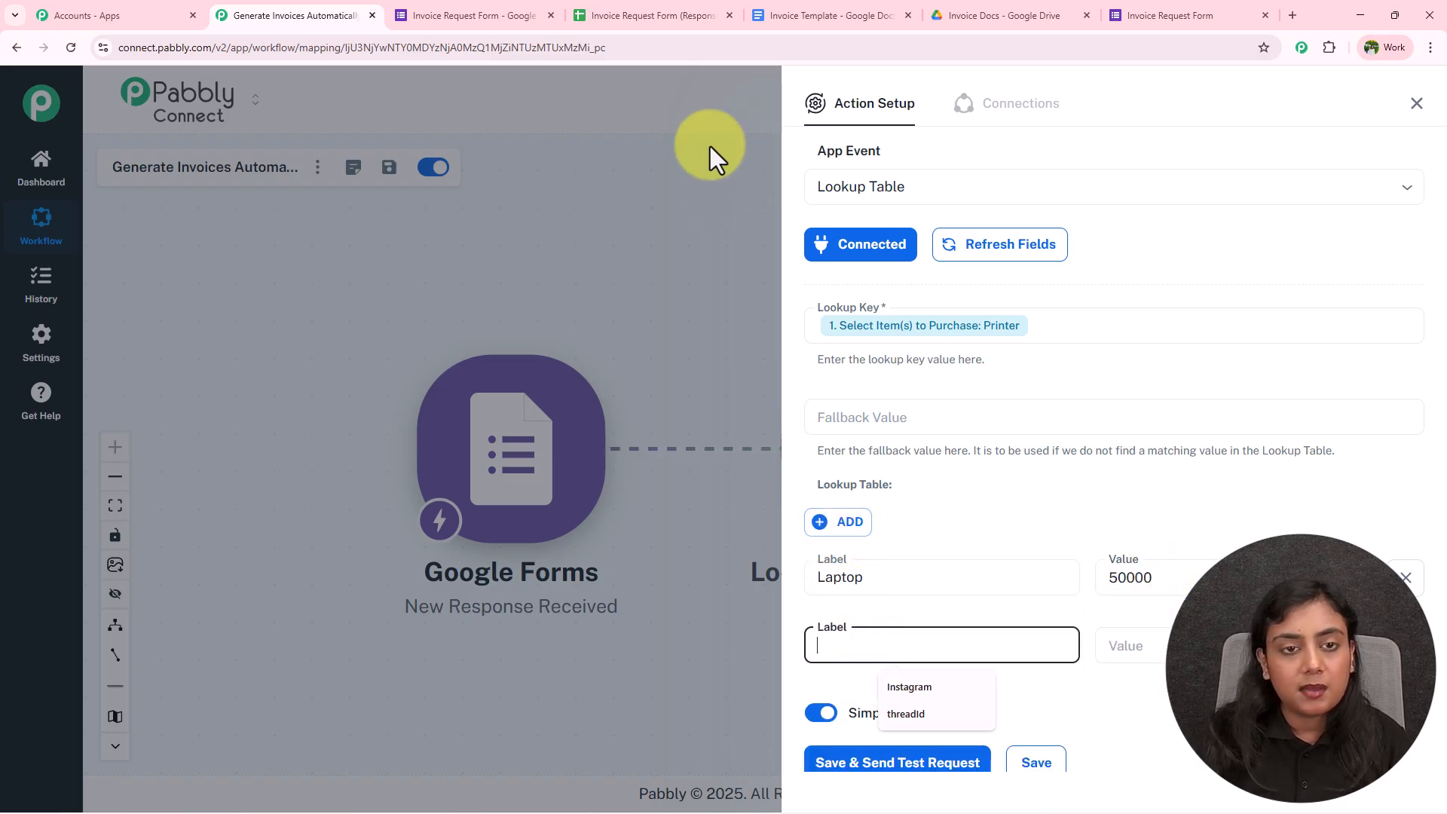
pyautogui.click(413, 16)
pyautogui.scroll(-3, 404, 301)
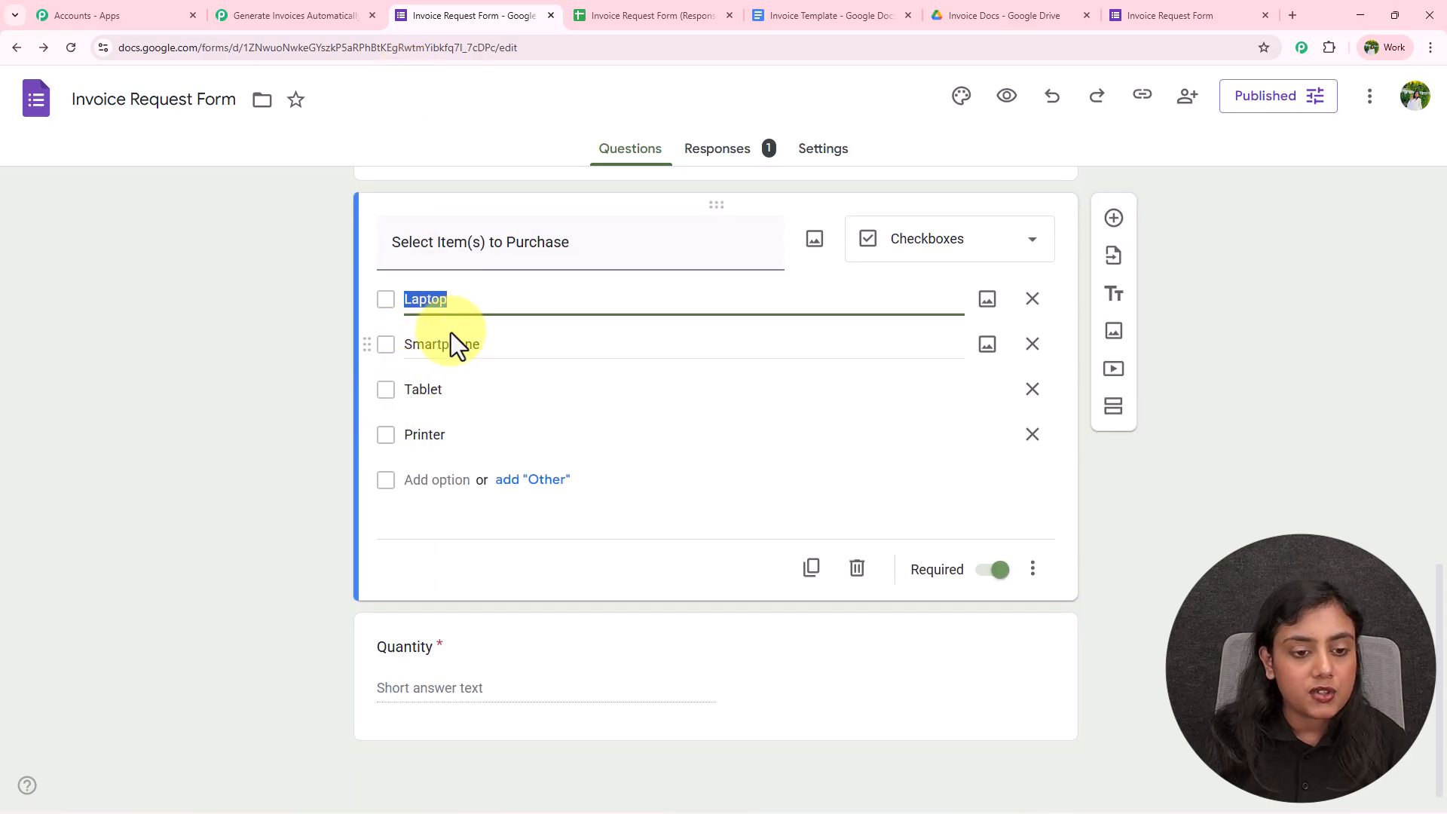
pyautogui.click(317, 15)
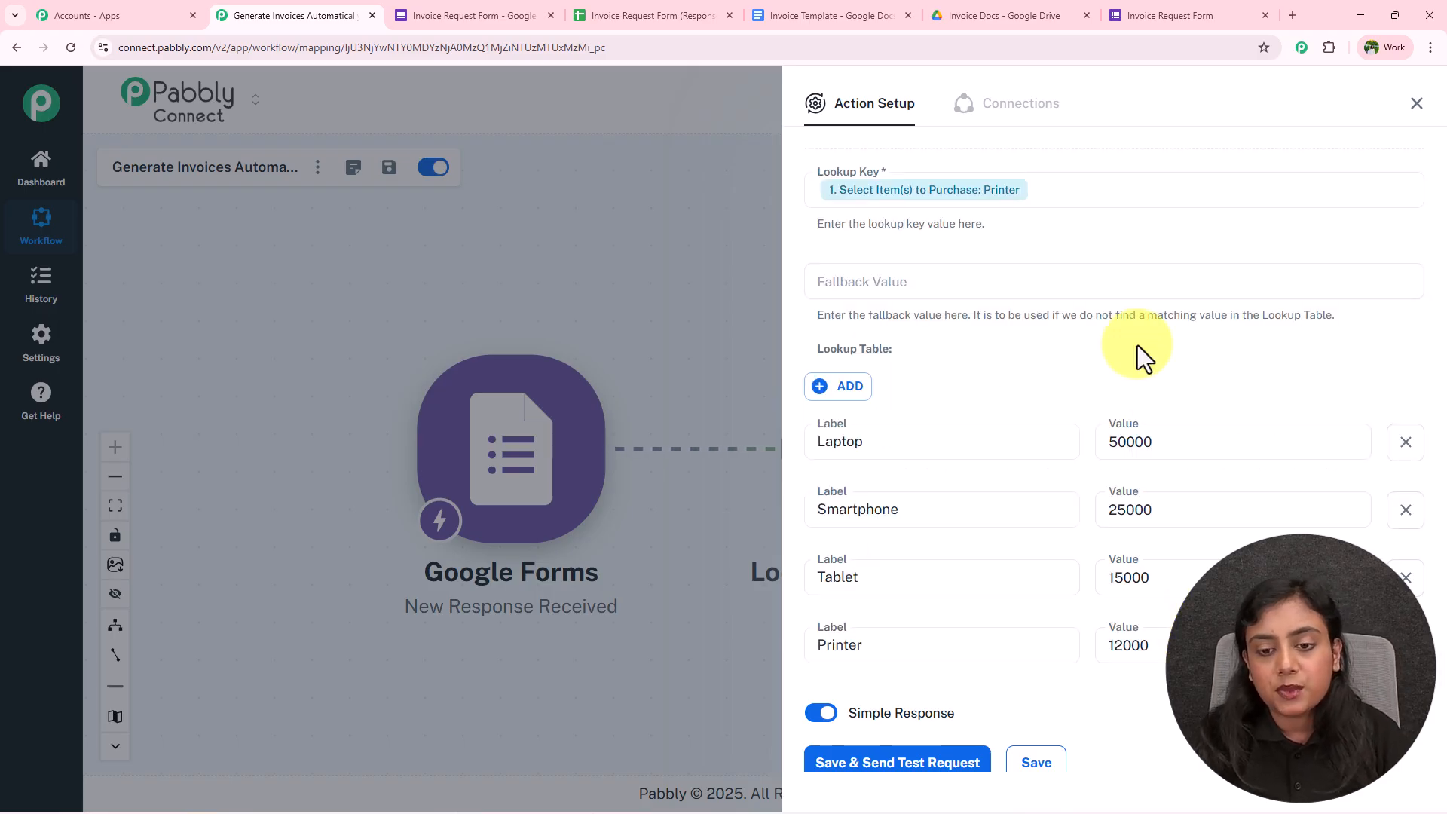
pyautogui.scroll(-1, 1137, 345)
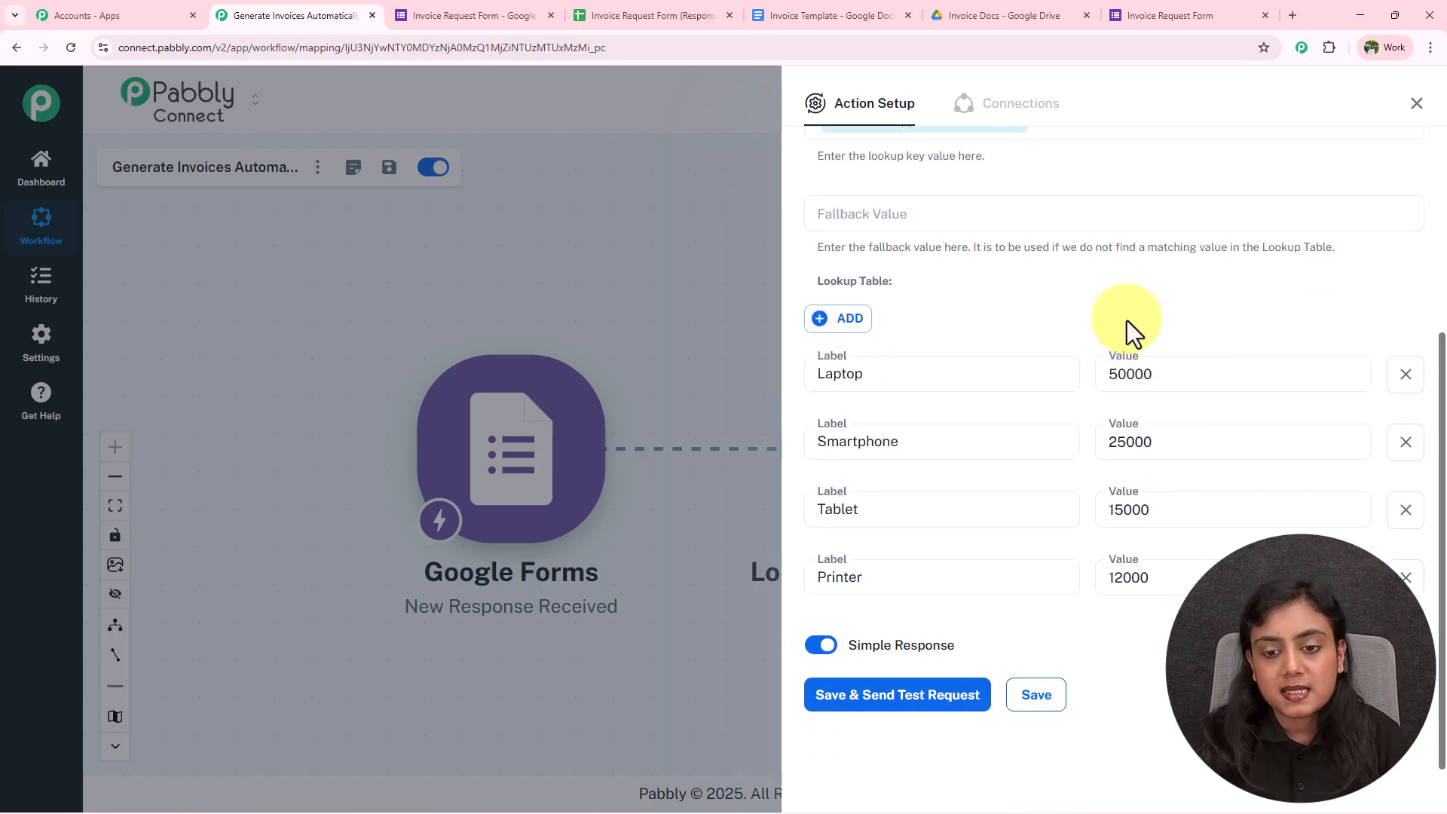
pyautogui.click(1099, 379)
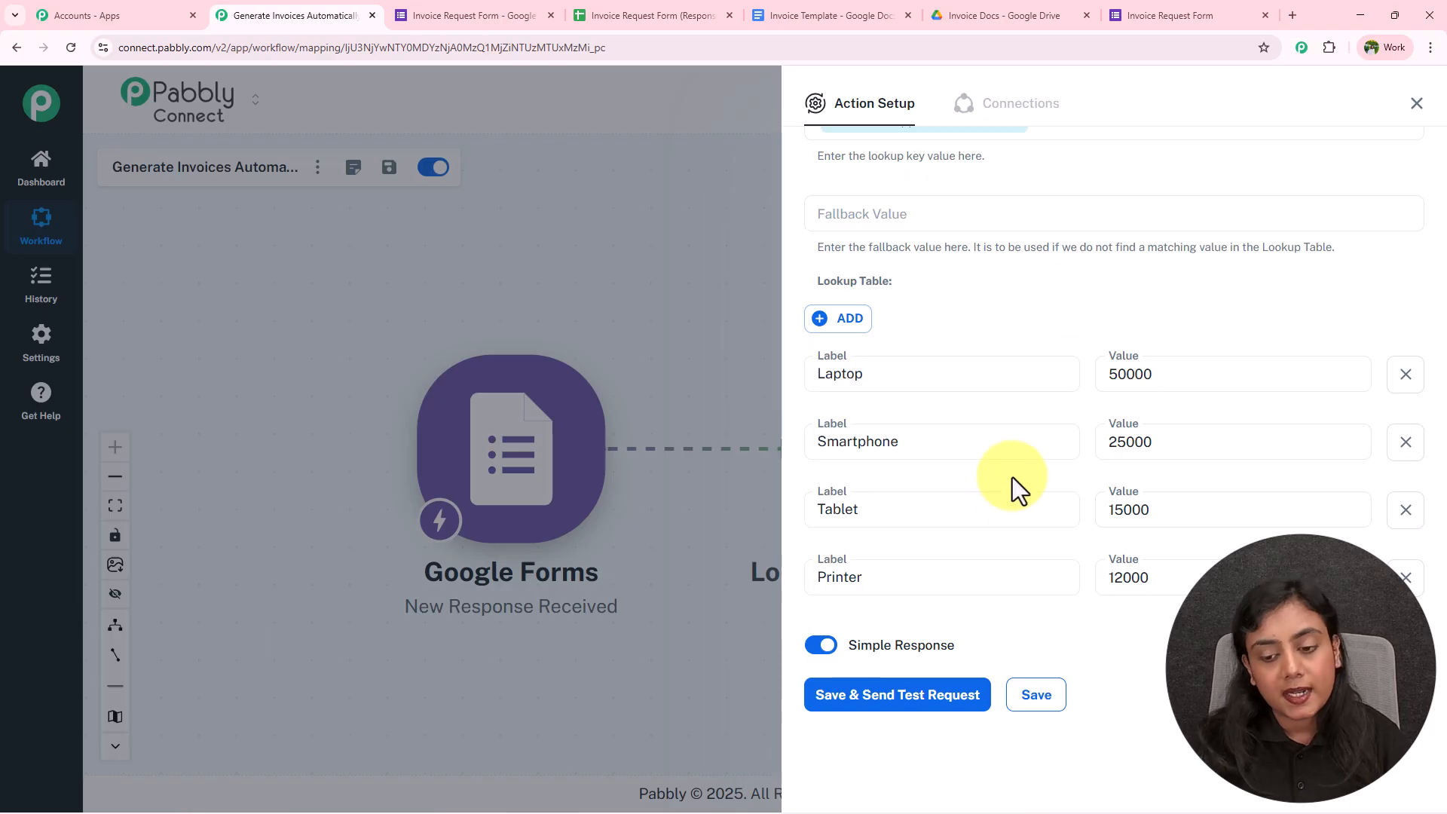
# Save and test the lookup, confirming Printer returns 12000, then close the Action Setup panel
pyautogui.click(924, 700)
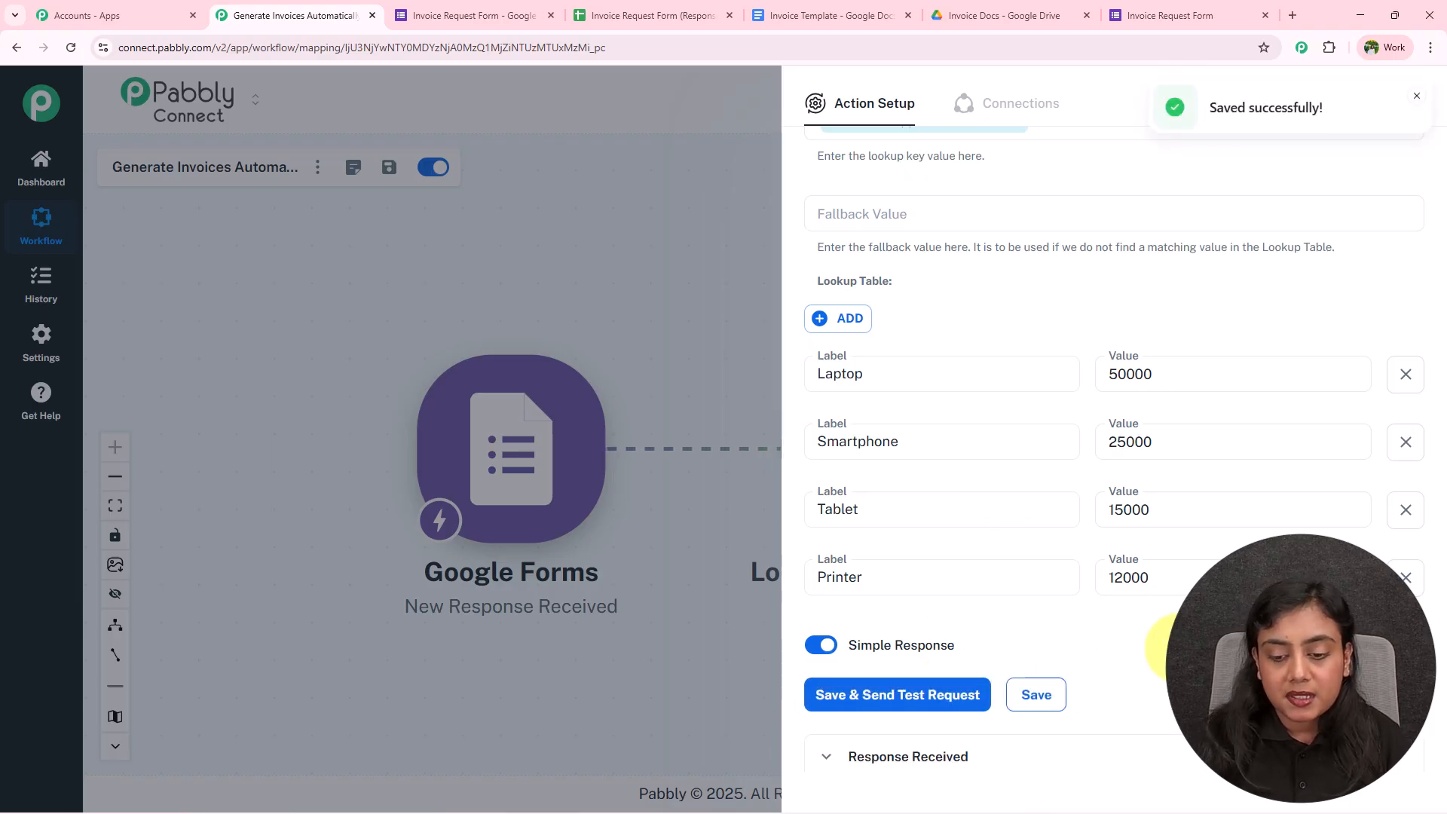
pyautogui.scroll(-4, 1176, 652)
pyautogui.doubleClick(1158, 601)
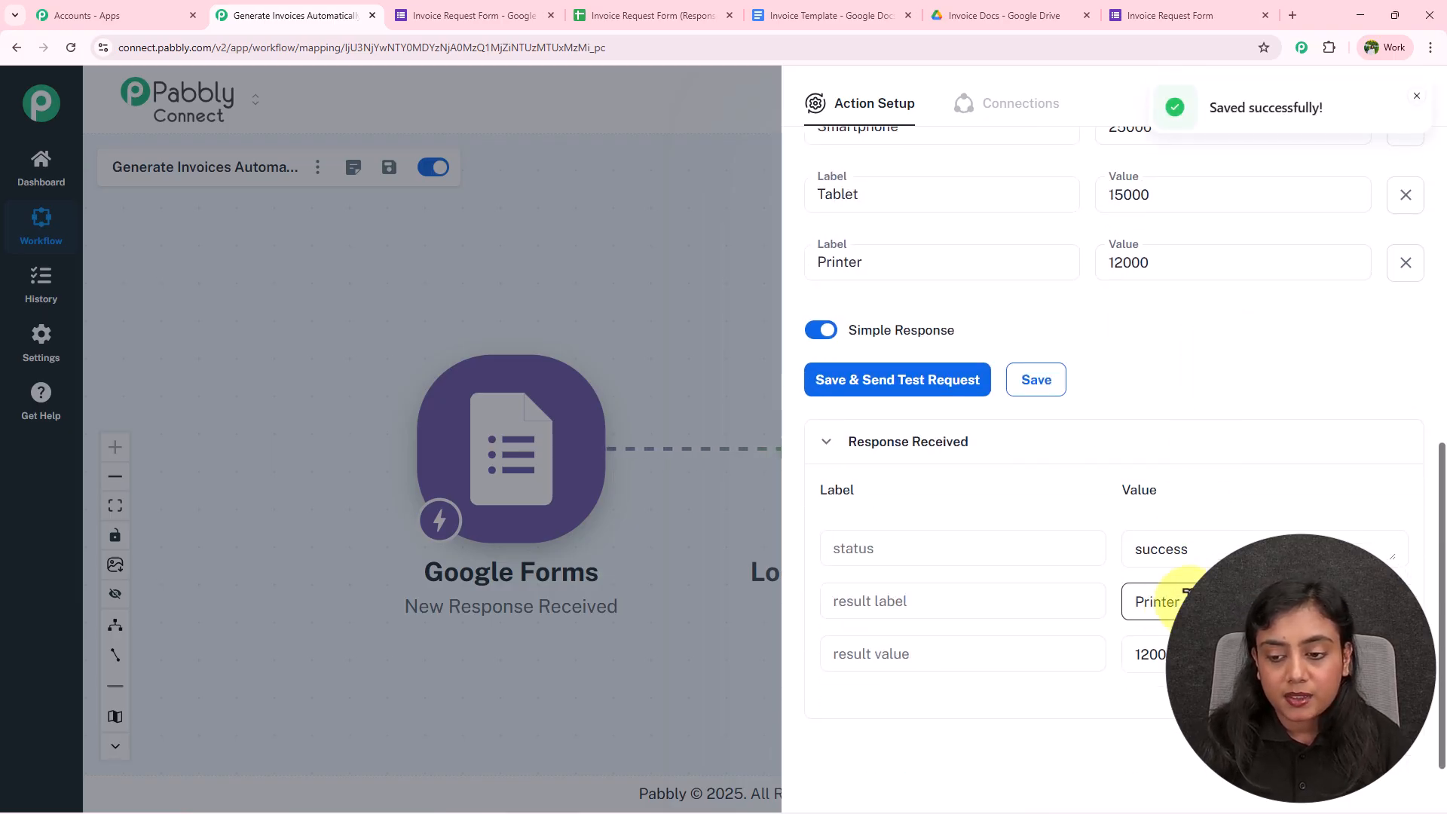
pyautogui.doubleClick(1128, 654)
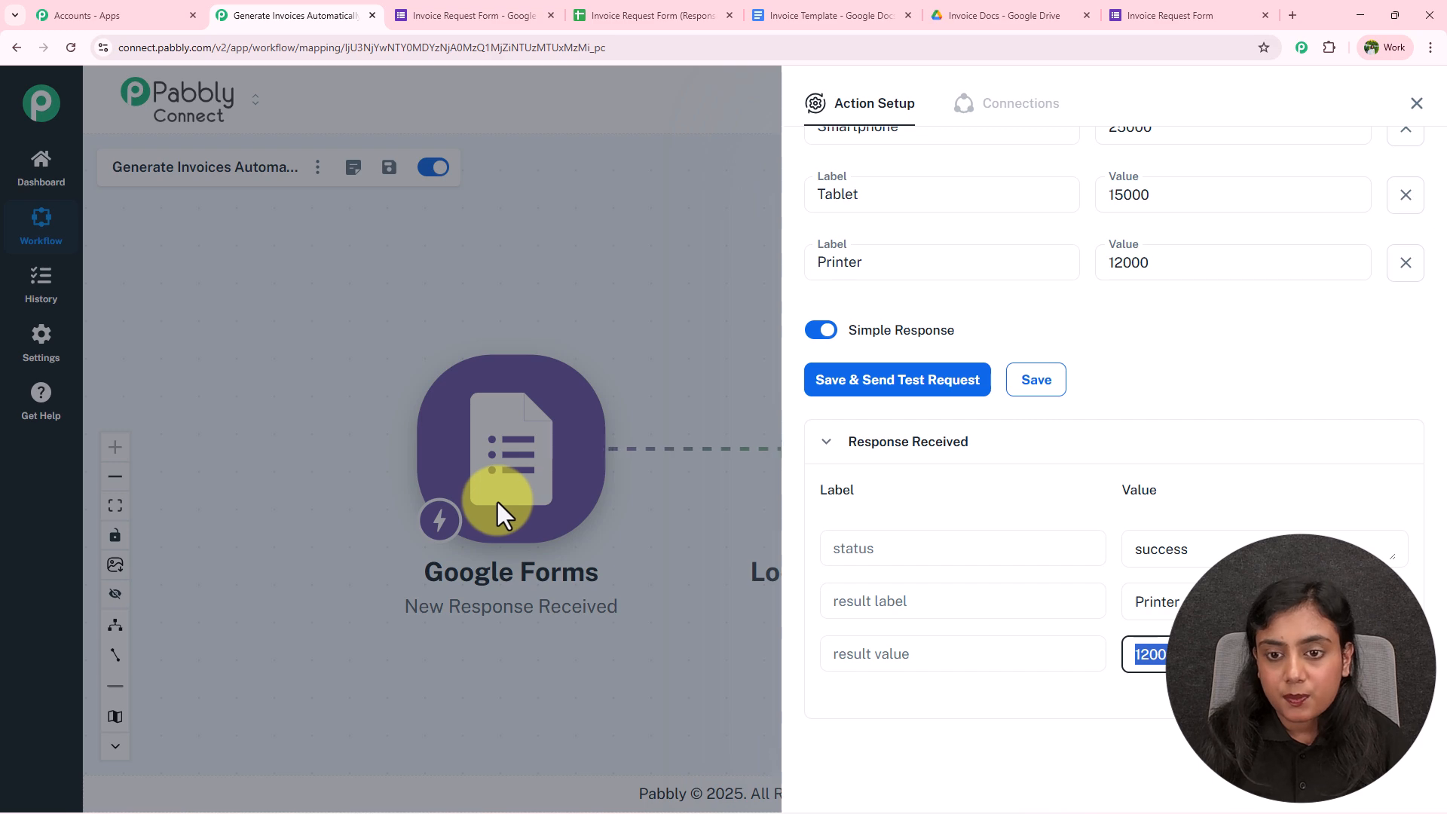
pyautogui.click(1161, 654)
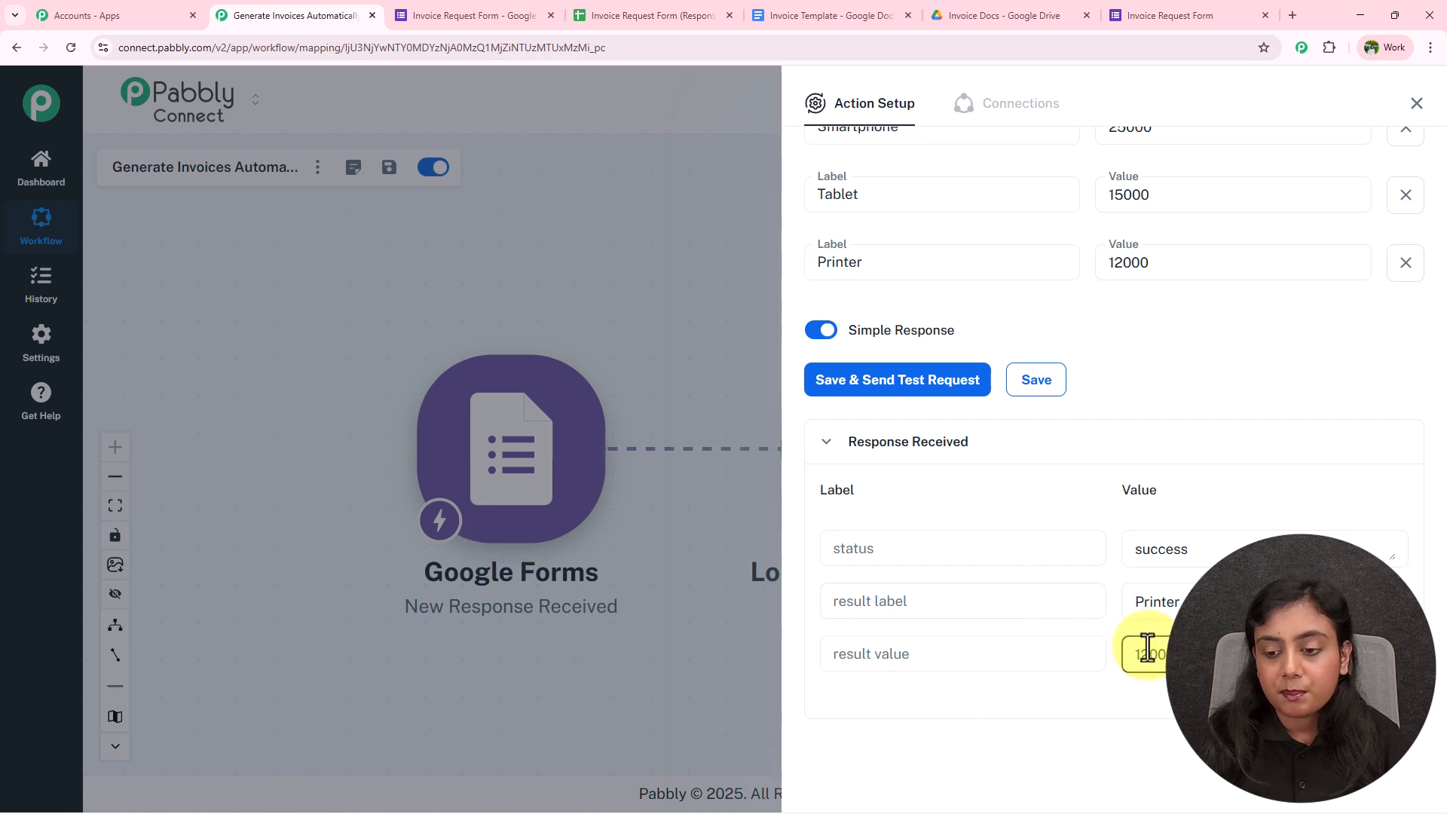
pyautogui.moveTo(1167, 655); pyautogui.dragTo(1093, 656)
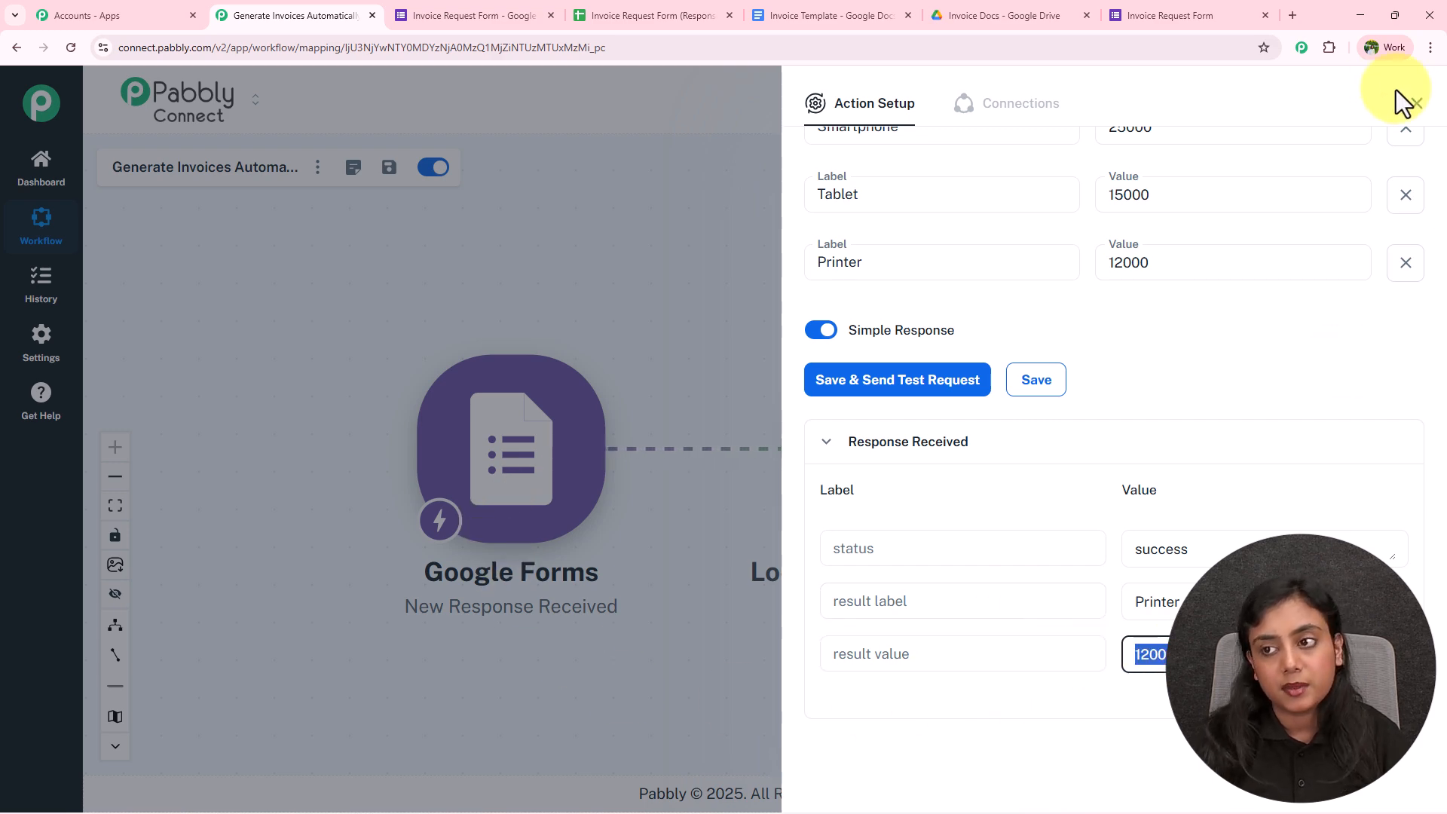
pyautogui.click(1417, 103)
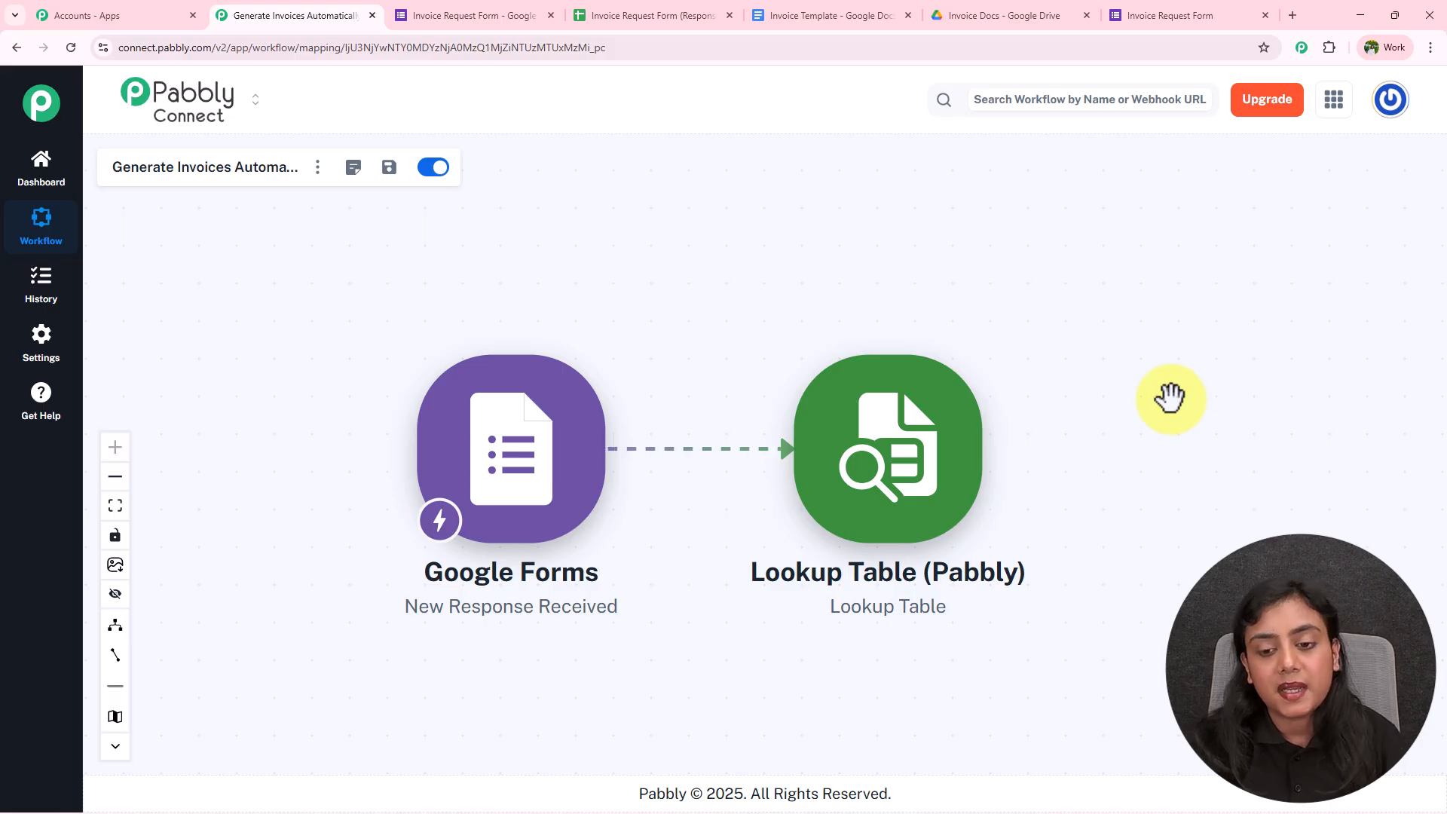
# Add a Number Formatter (Pabbly) action with the Perform Math Operation event and connect it
pyautogui.click(1007, 457)
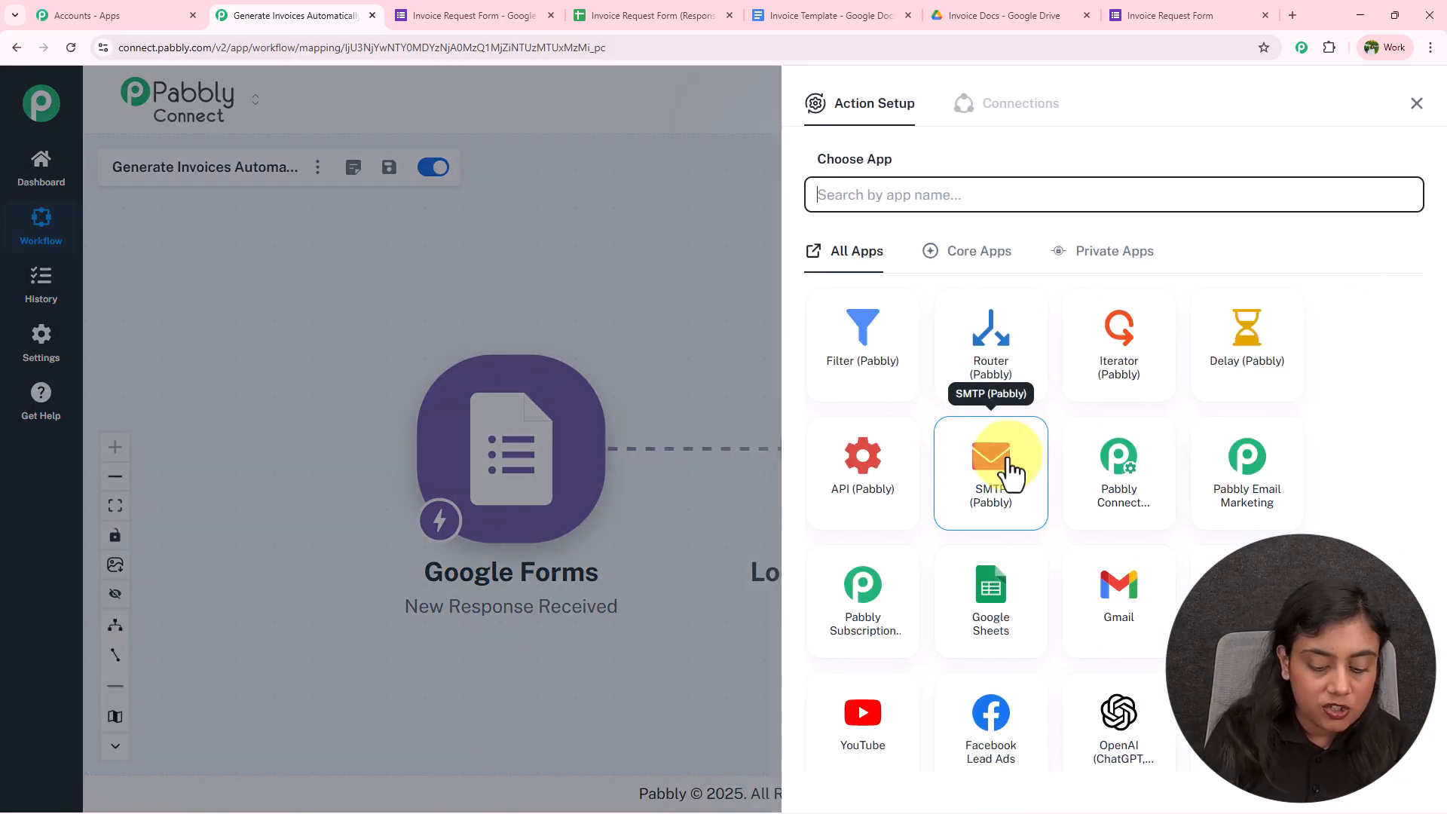
pyautogui.write('nUMBER')
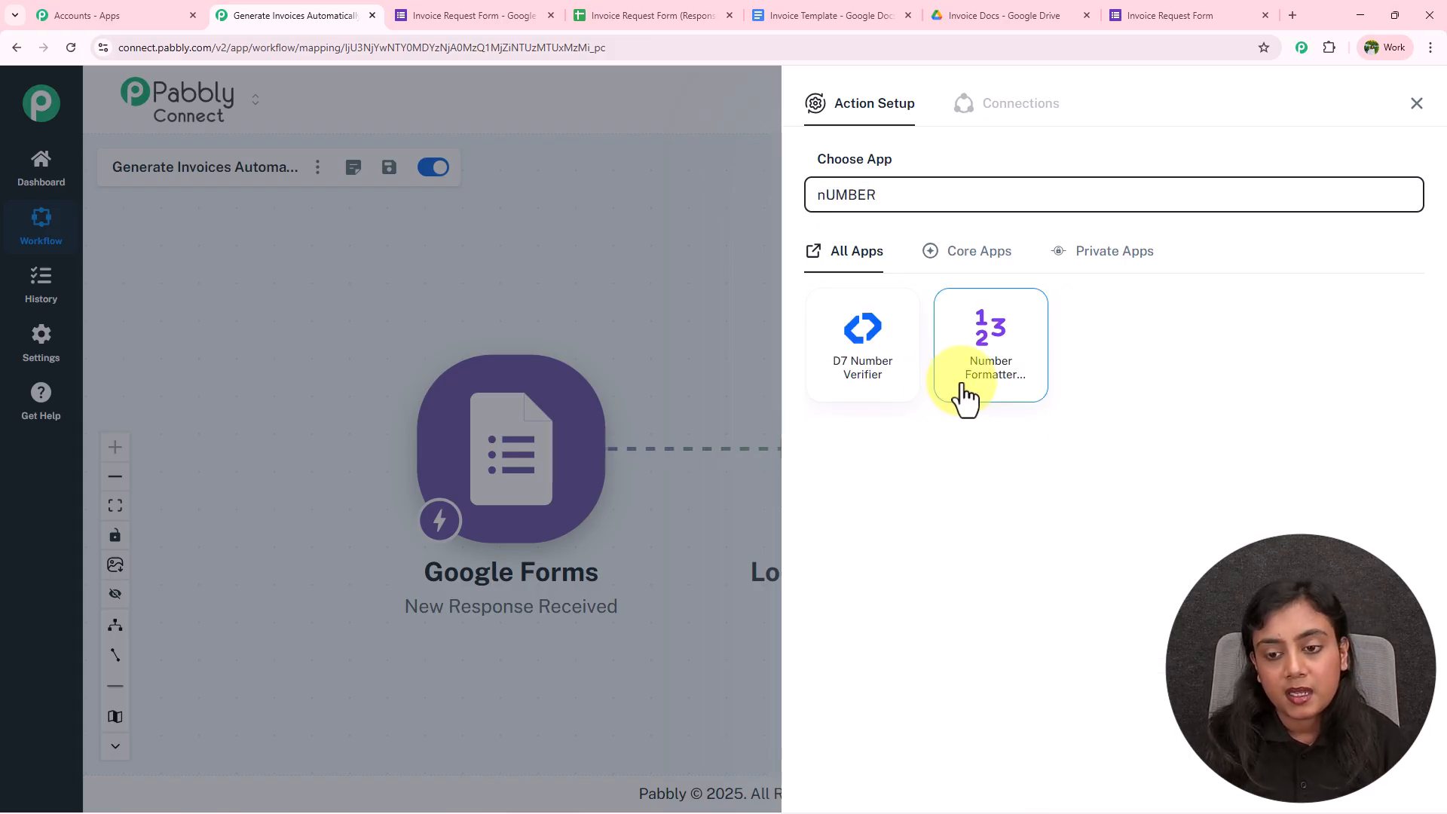
pyautogui.click(957, 388)
pyautogui.click(929, 291)
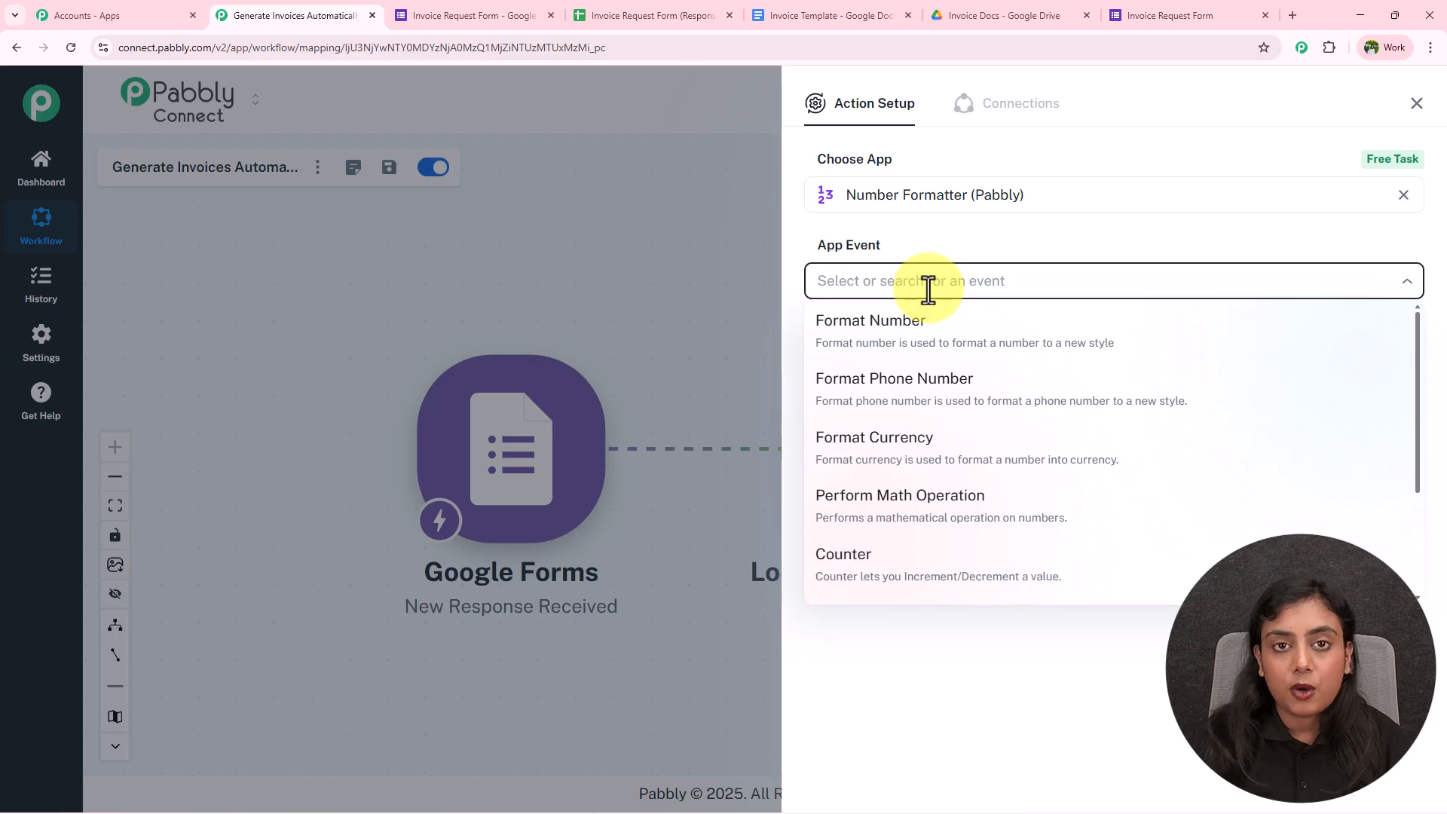
pyautogui.click(917, 516)
pyautogui.click(856, 343)
# Map the looked-up price 12000 and the form's Quantity 350 into Numbers
pyautogui.click(929, 424)
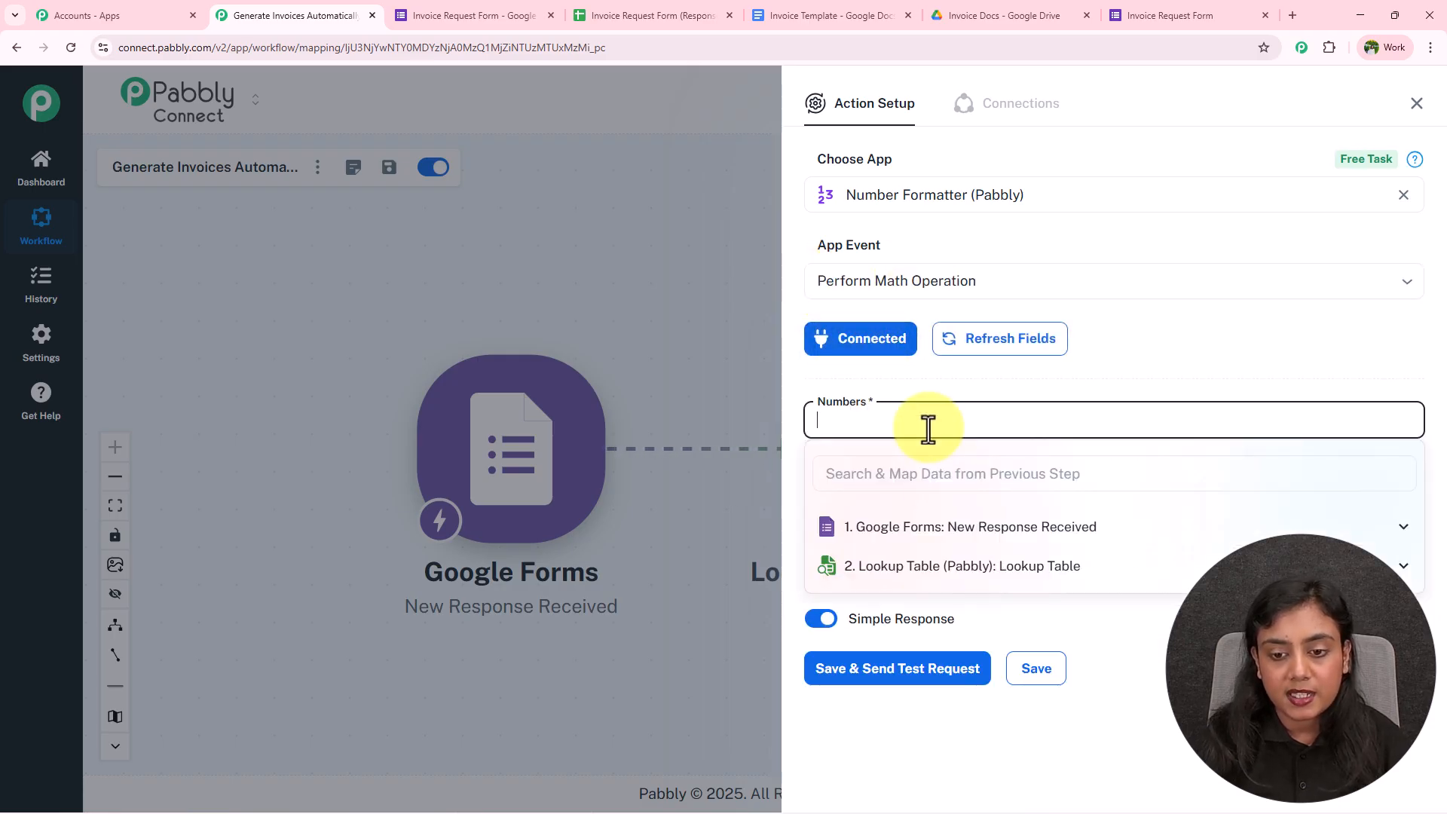
pyautogui.click(962, 569)
pyautogui.click(976, 670)
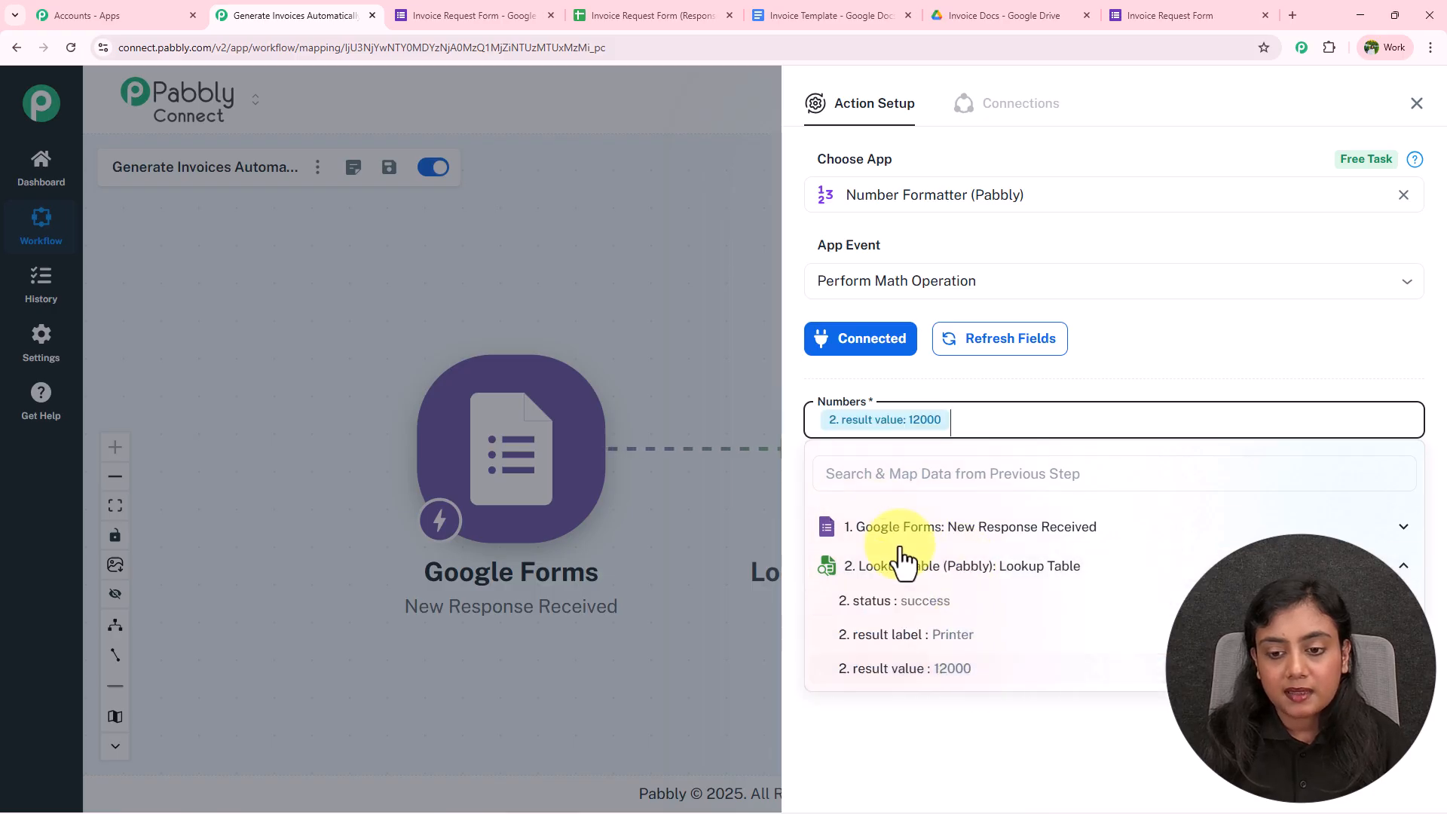
pyautogui.click(1009, 531)
pyautogui.scroll(-3, 1013, 573)
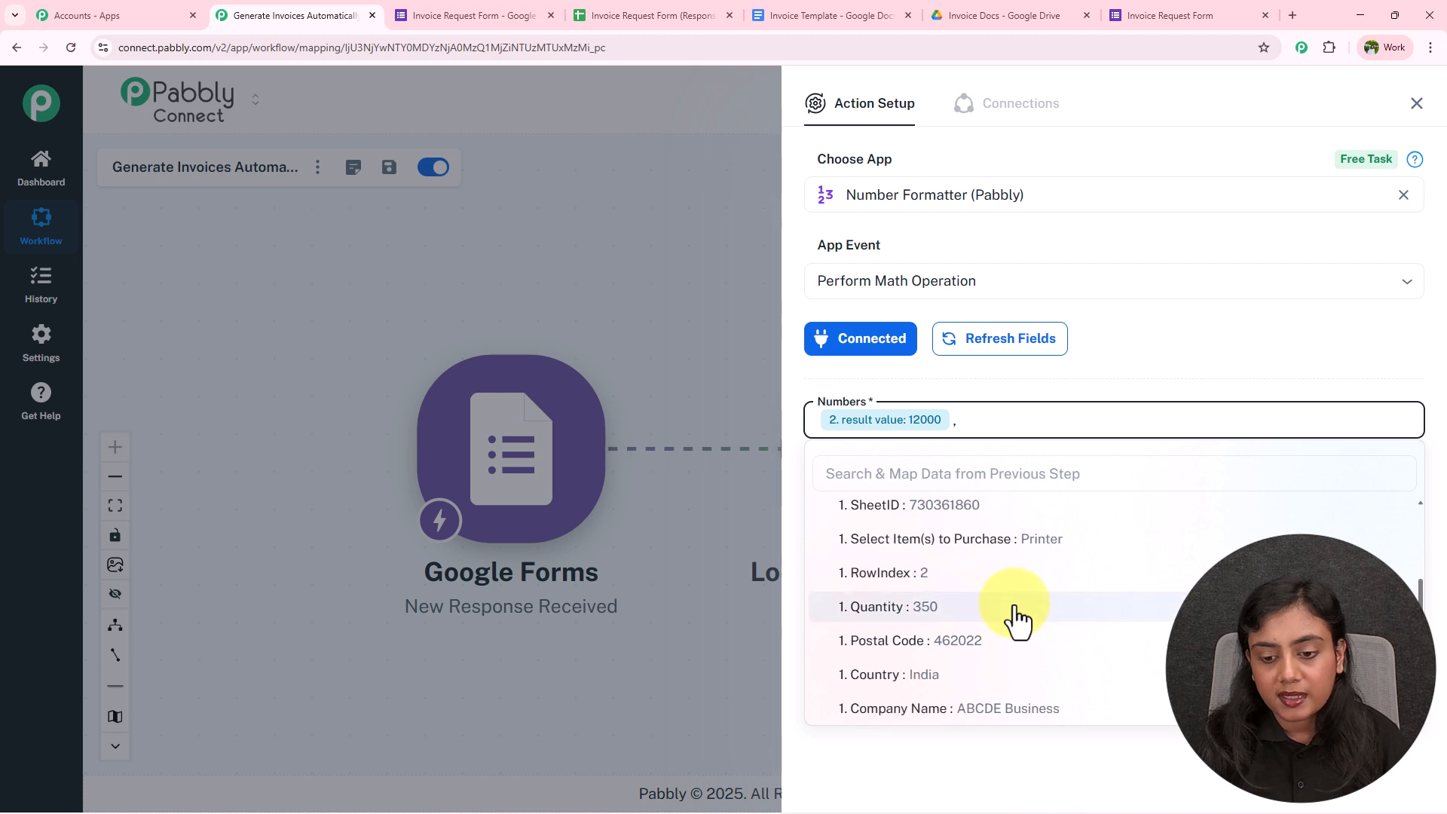
pyautogui.click(1016, 612)
pyautogui.click(1065, 383)
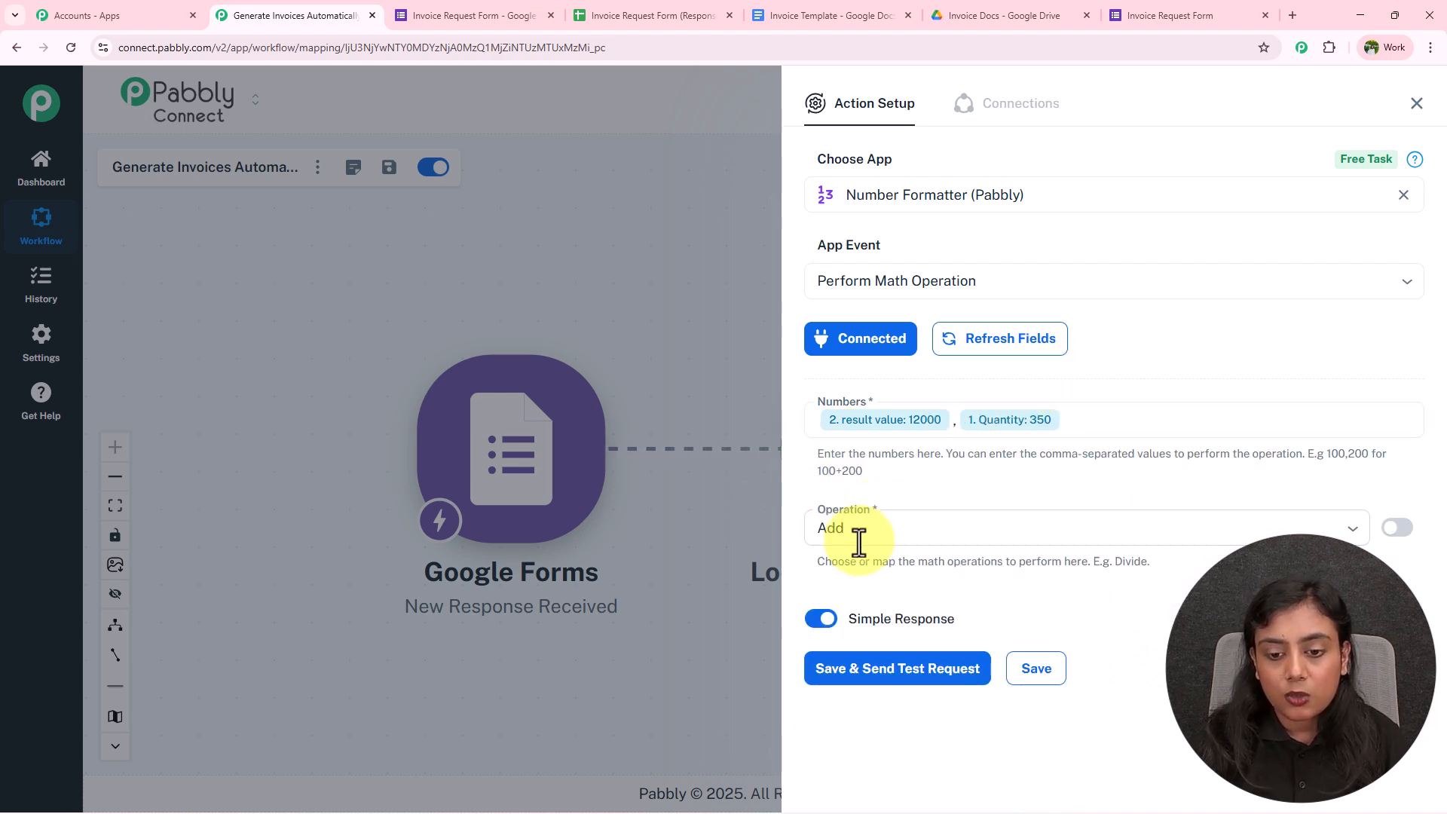
# Set the operation to Multiply, save and test to get 4200000, and close the panel
pyautogui.click(882, 526)
pyautogui.click(878, 642)
pyautogui.click(893, 671)
pyautogui.scroll(-3, 1111, 614)
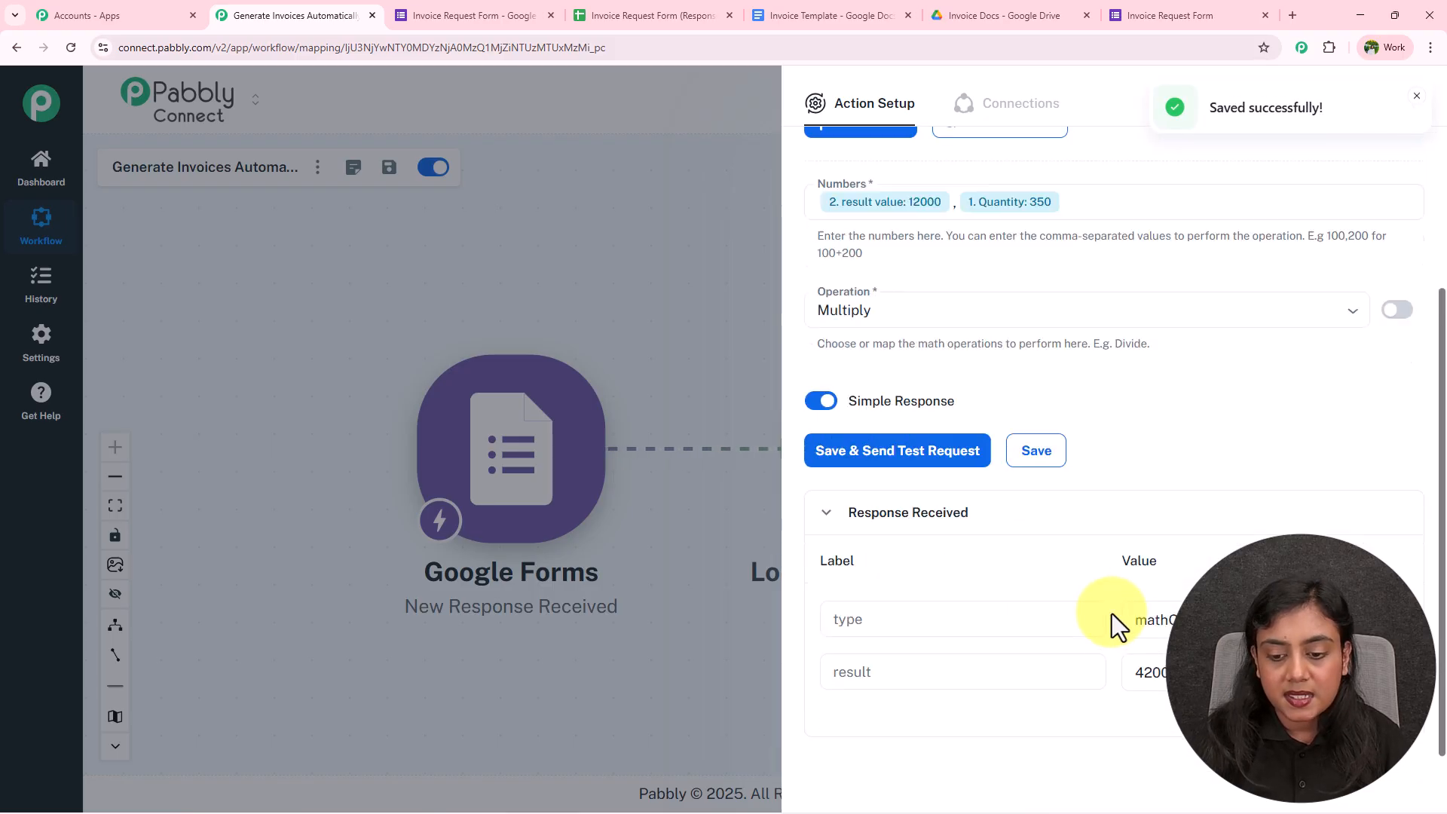
pyautogui.doubleClick(1137, 654)
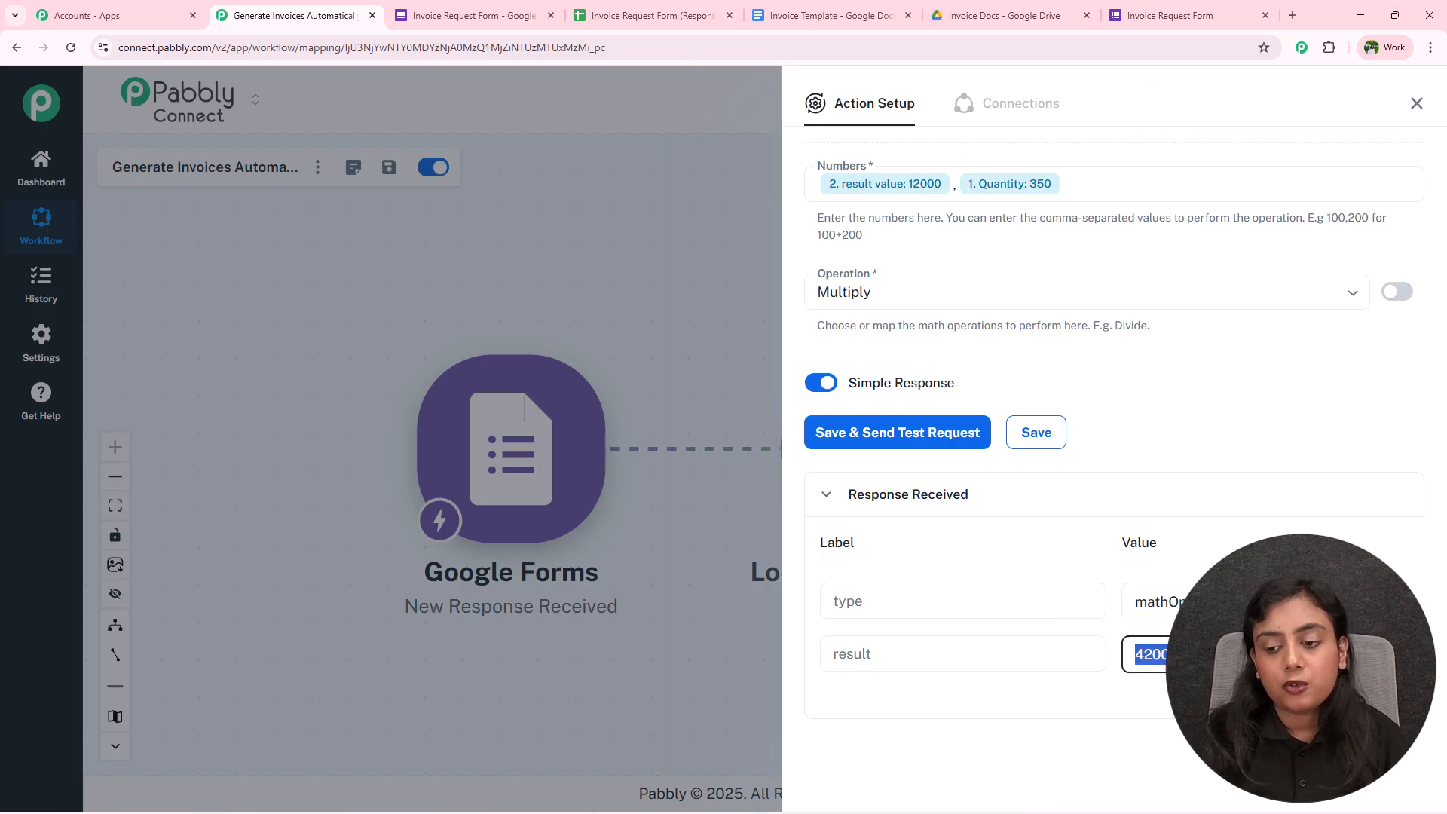
pyautogui.scroll(3, 1265, 443)
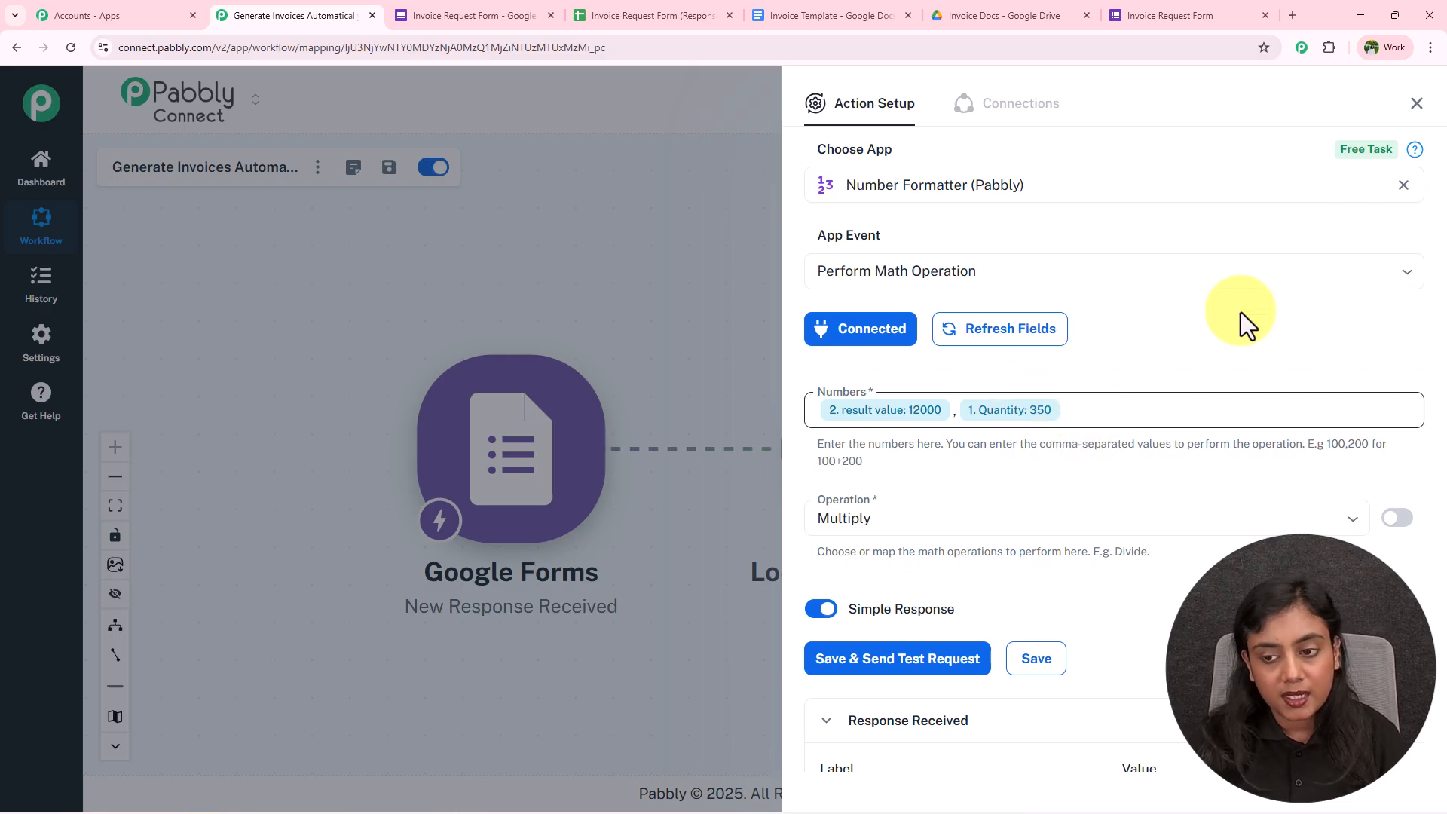
pyautogui.click(1417, 103)
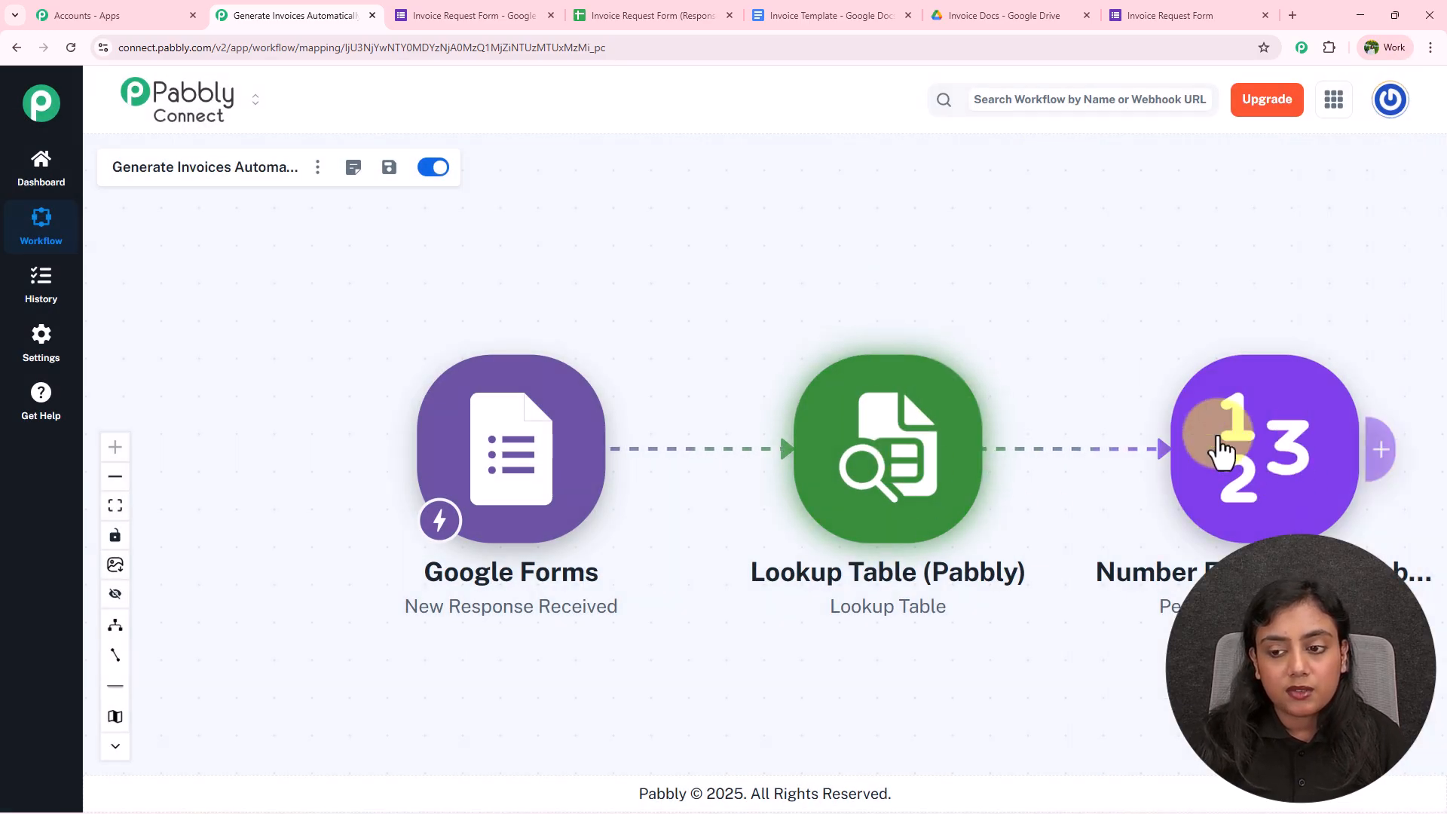
pyautogui.moveTo(1346, 469)
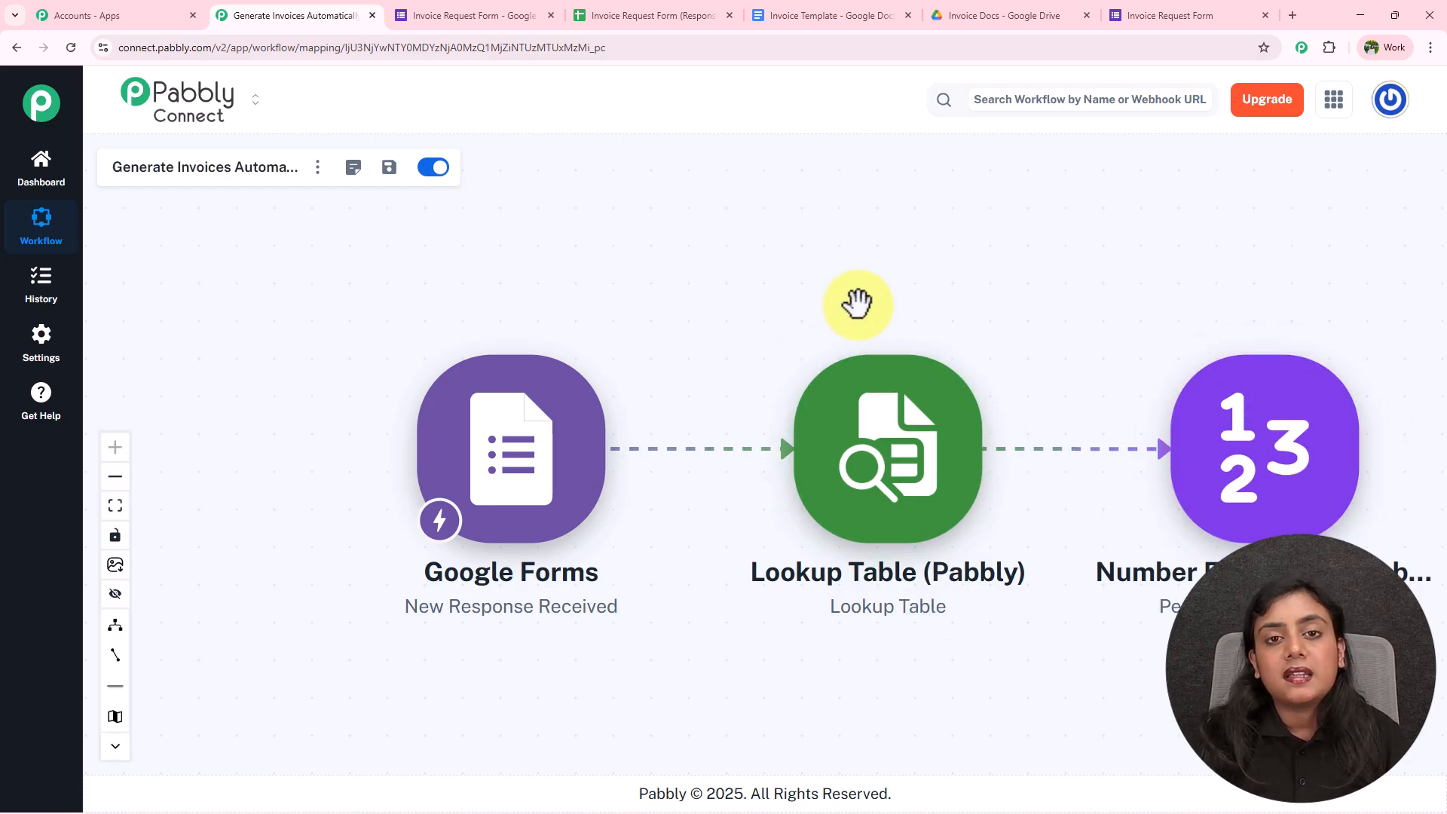
pyautogui.click(830, 4)
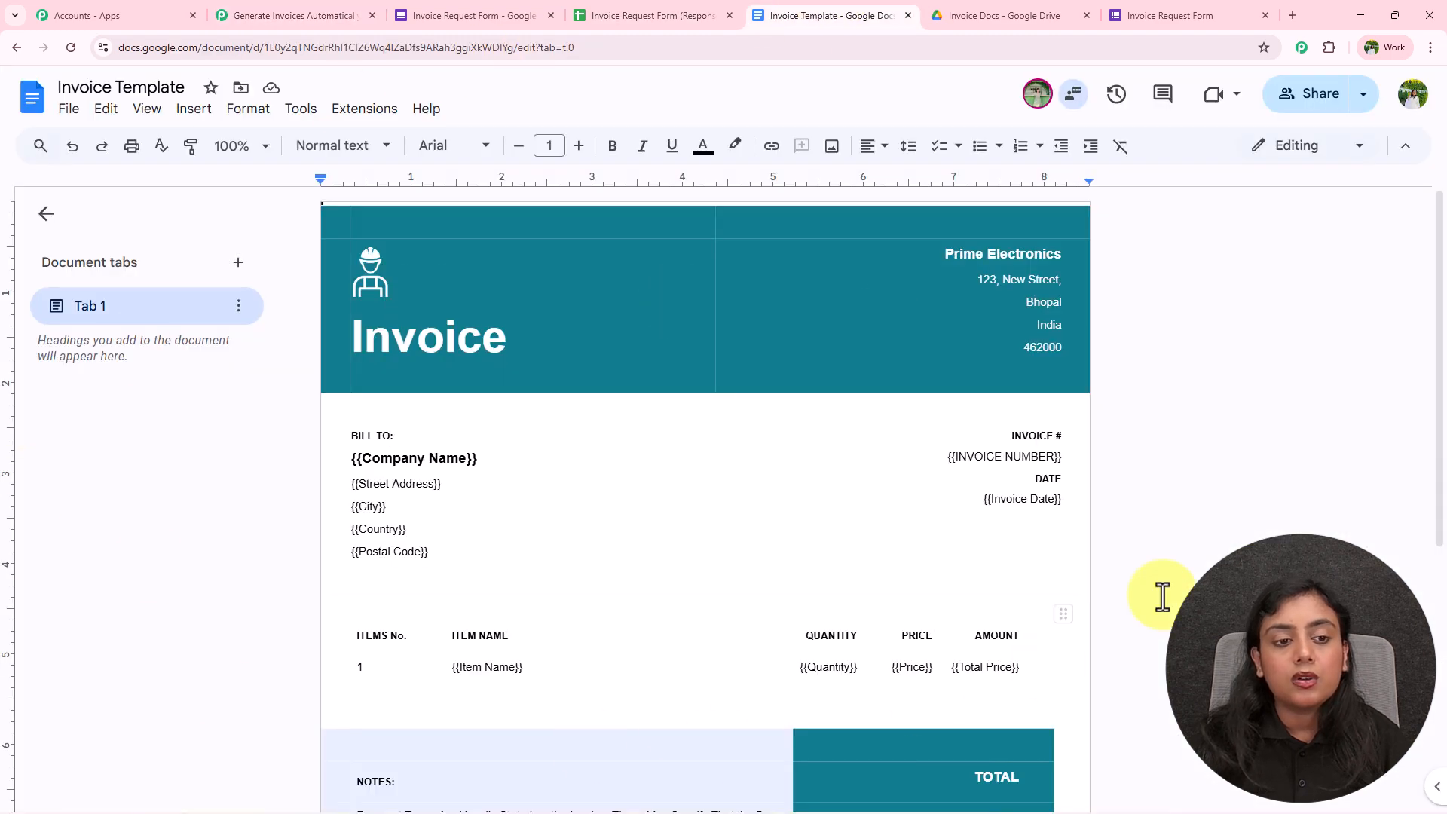
pyautogui.scroll(-6, 1181, 453)
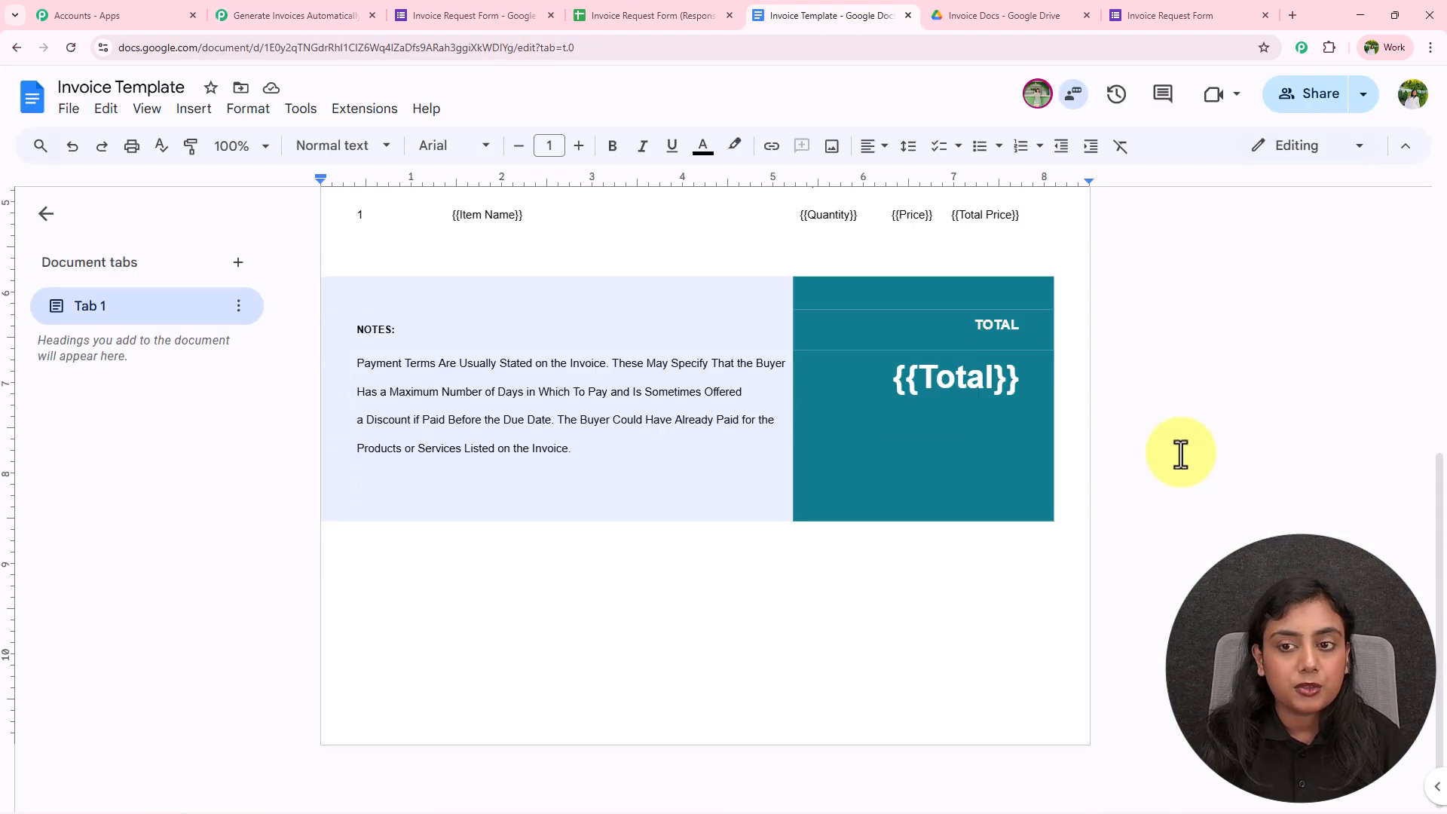
pyautogui.scroll(6, 1180, 453)
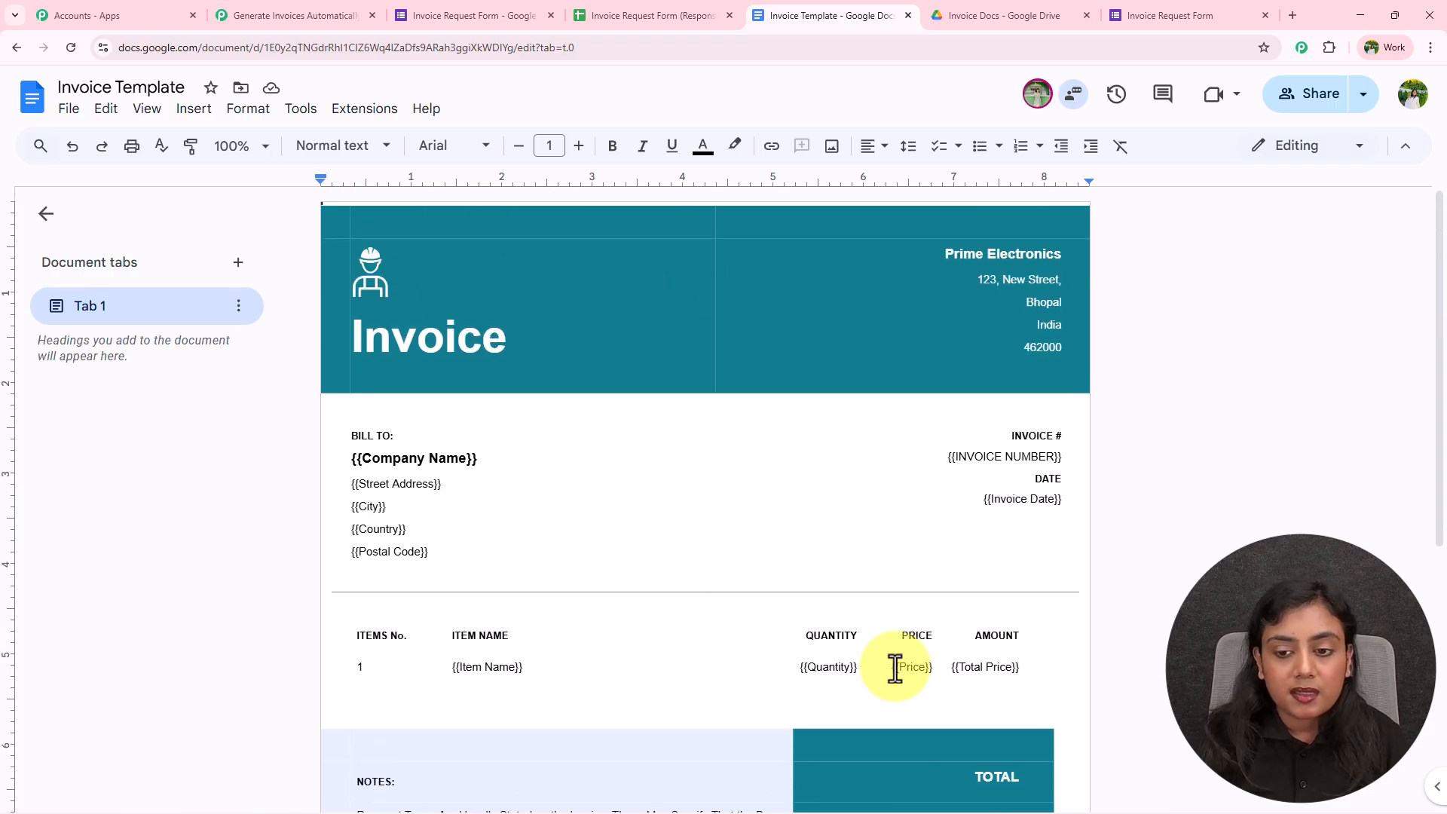
pyautogui.scroll(-2, 495, 393)
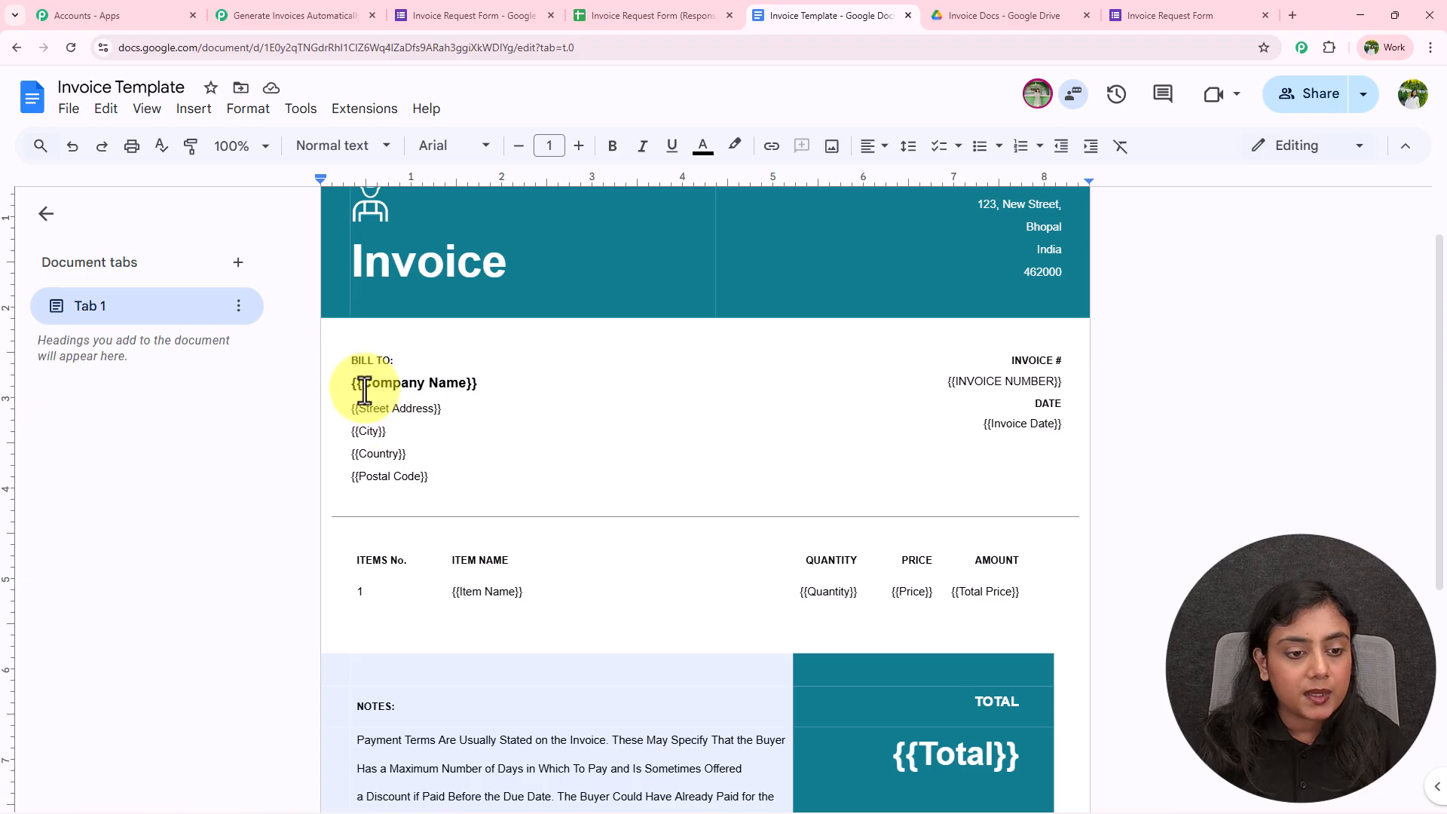
pyautogui.click(454, 386)
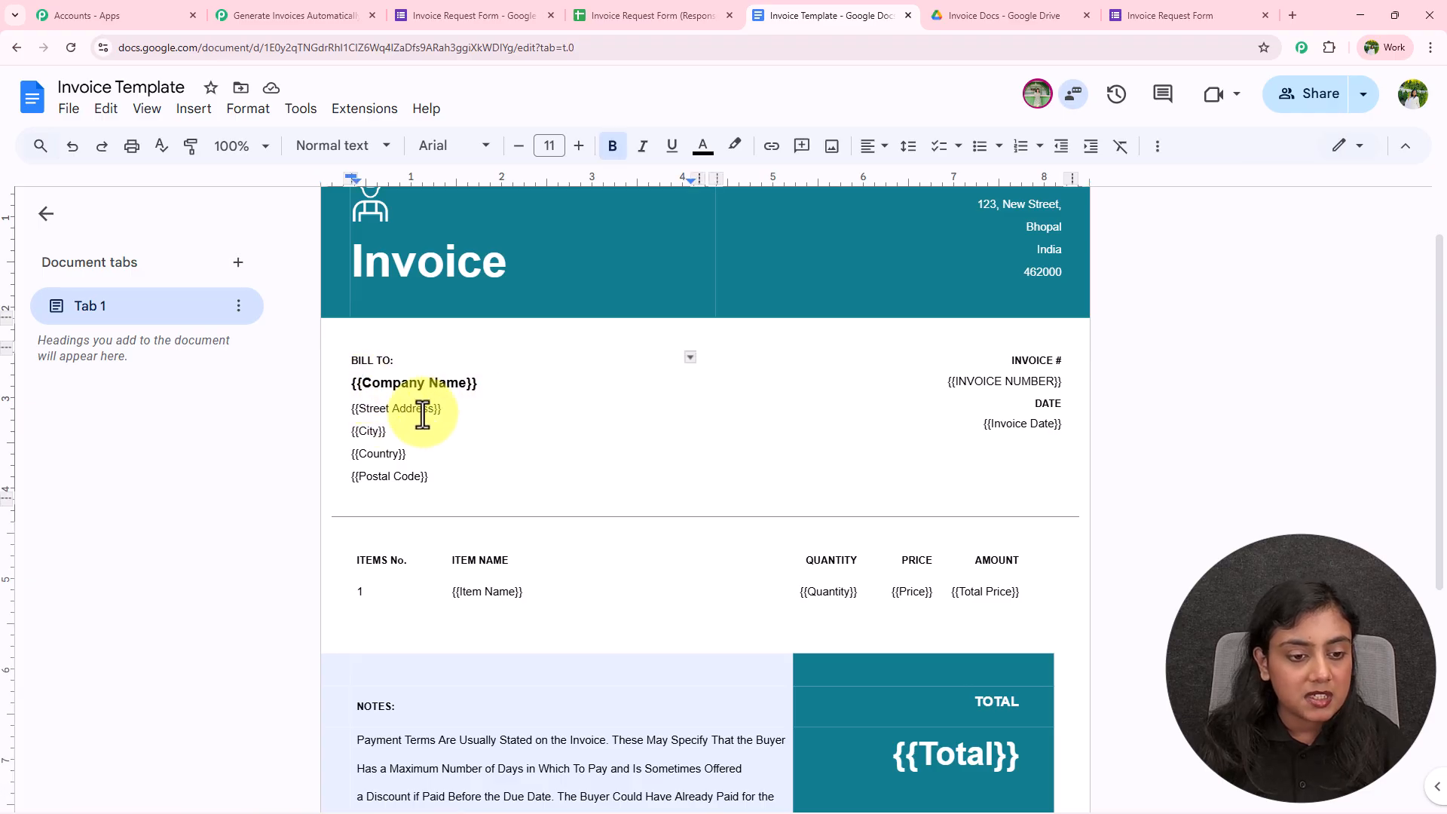
pyautogui.click(372, 431)
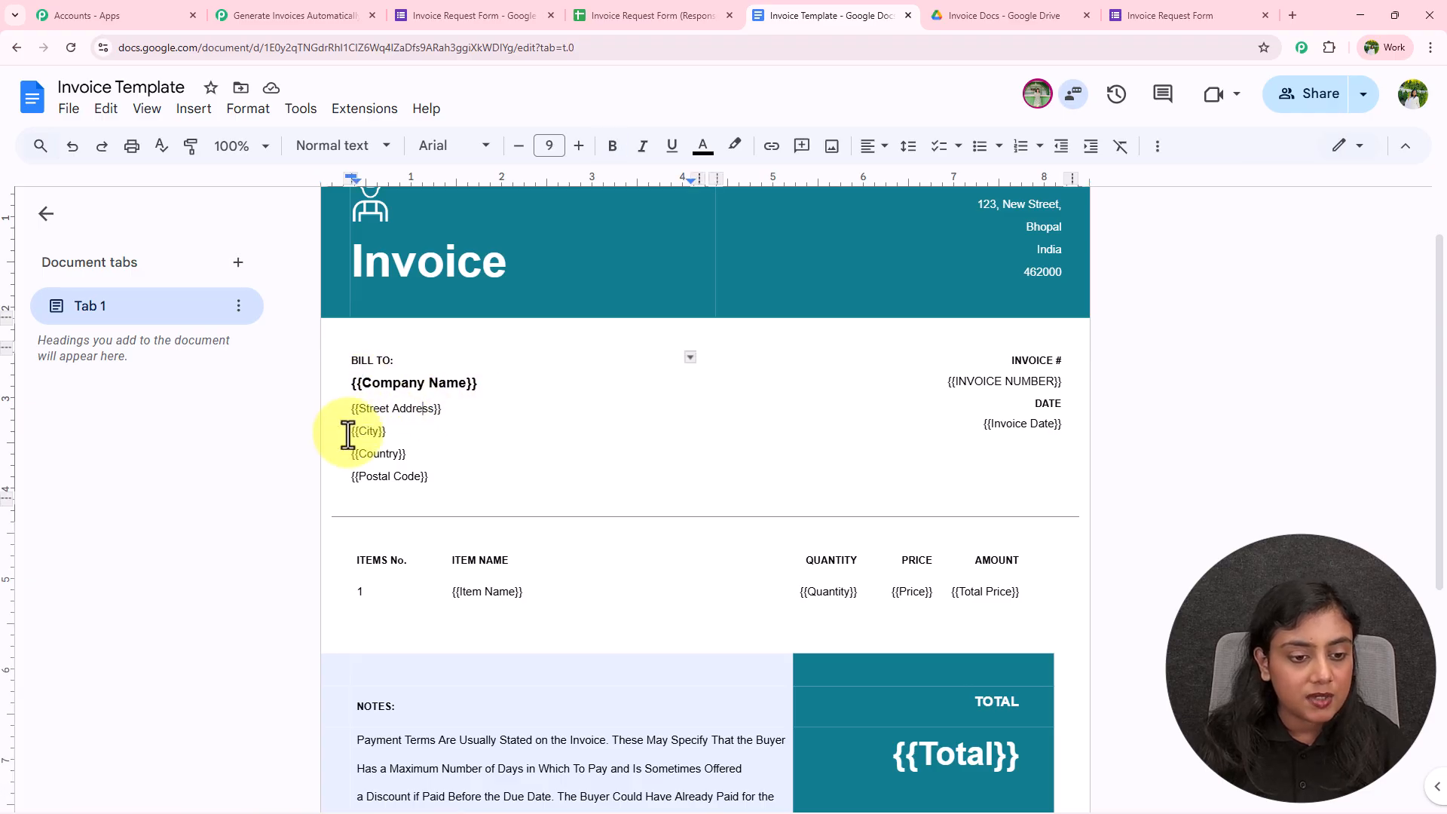
pyautogui.click(391, 481)
pyautogui.click(483, 592)
pyautogui.click(979, 594)
pyautogui.click(972, 752)
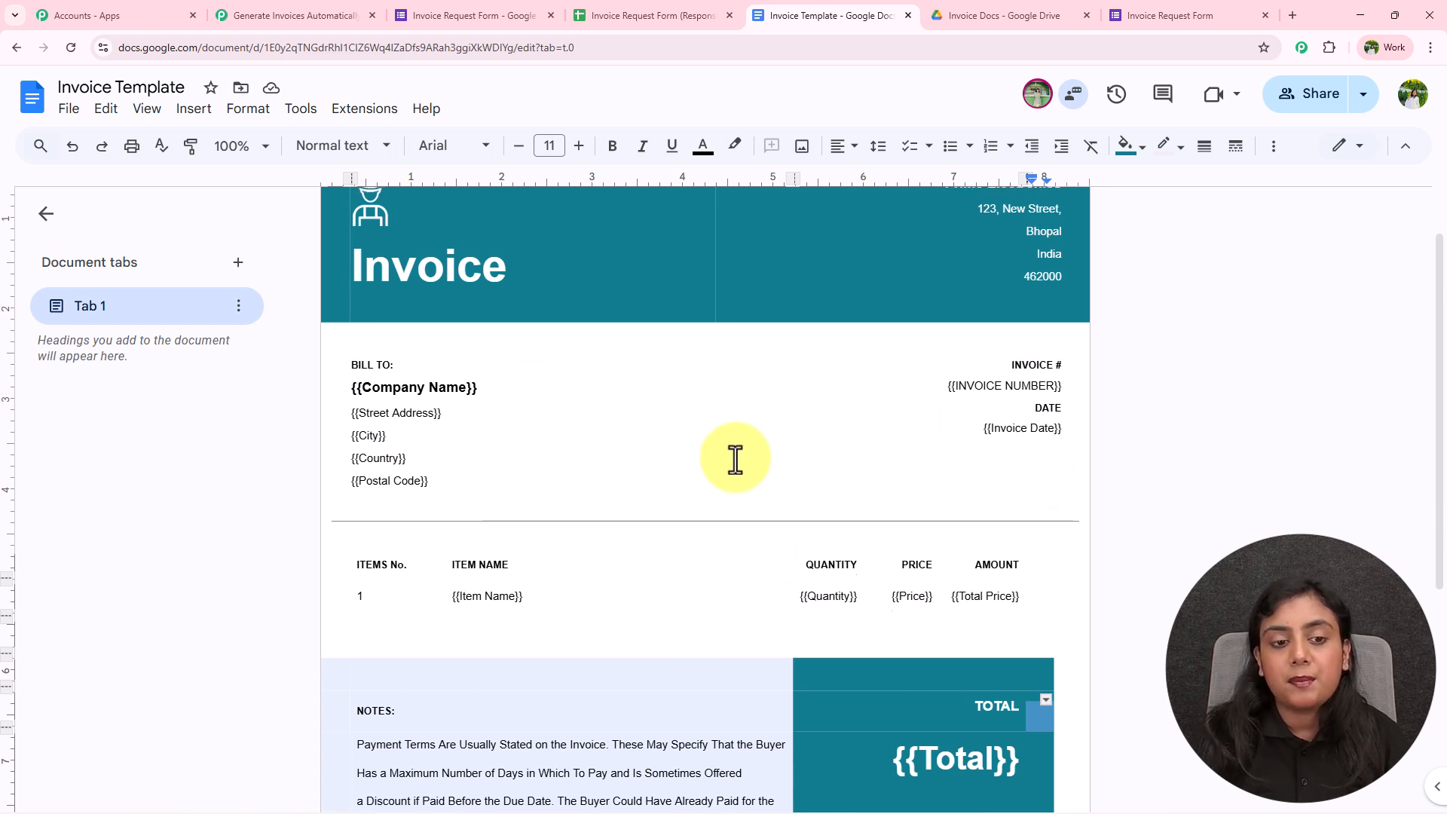
pyautogui.scroll(1, 736, 457)
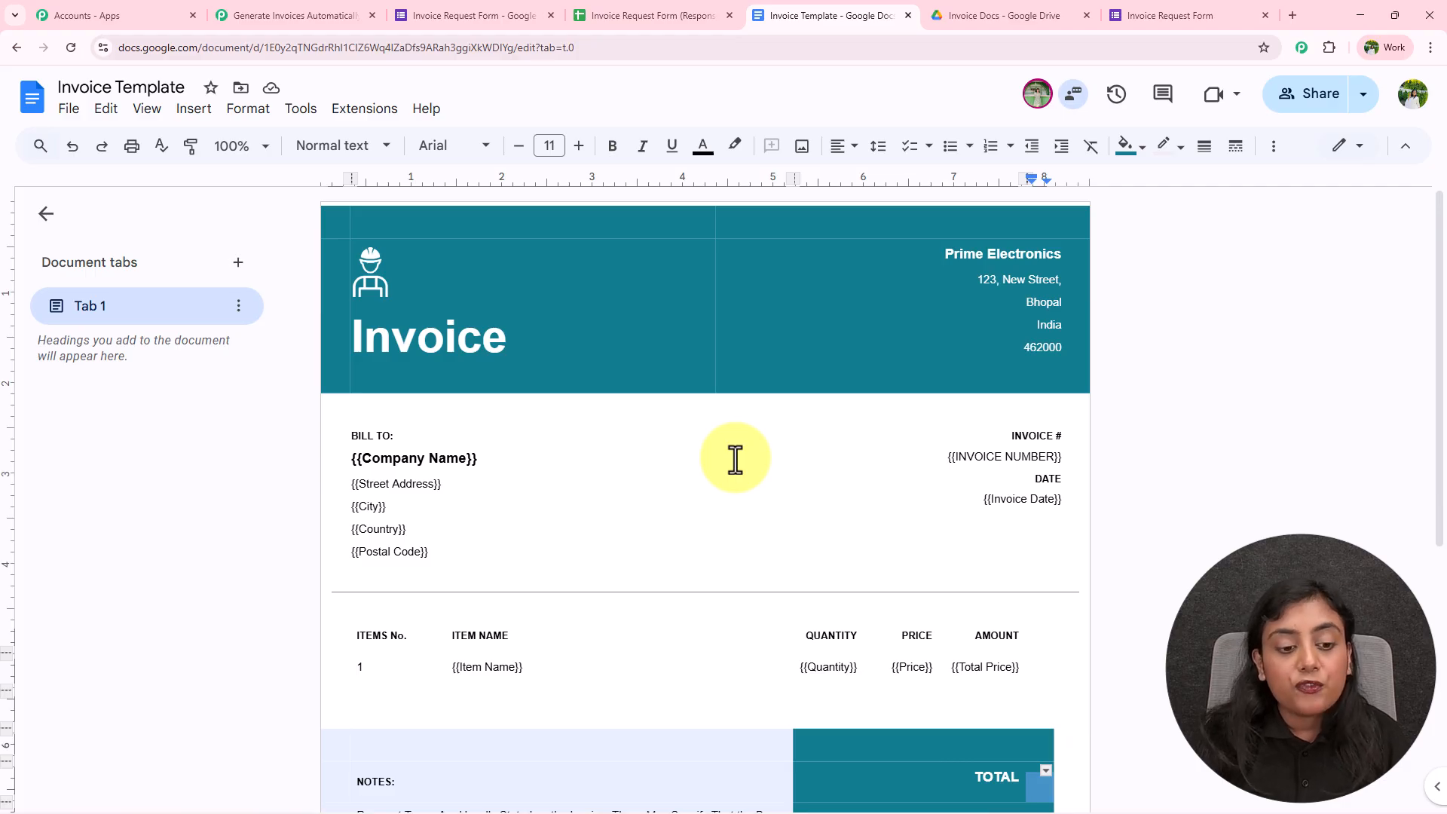
pyautogui.scroll(-1, 735, 457)
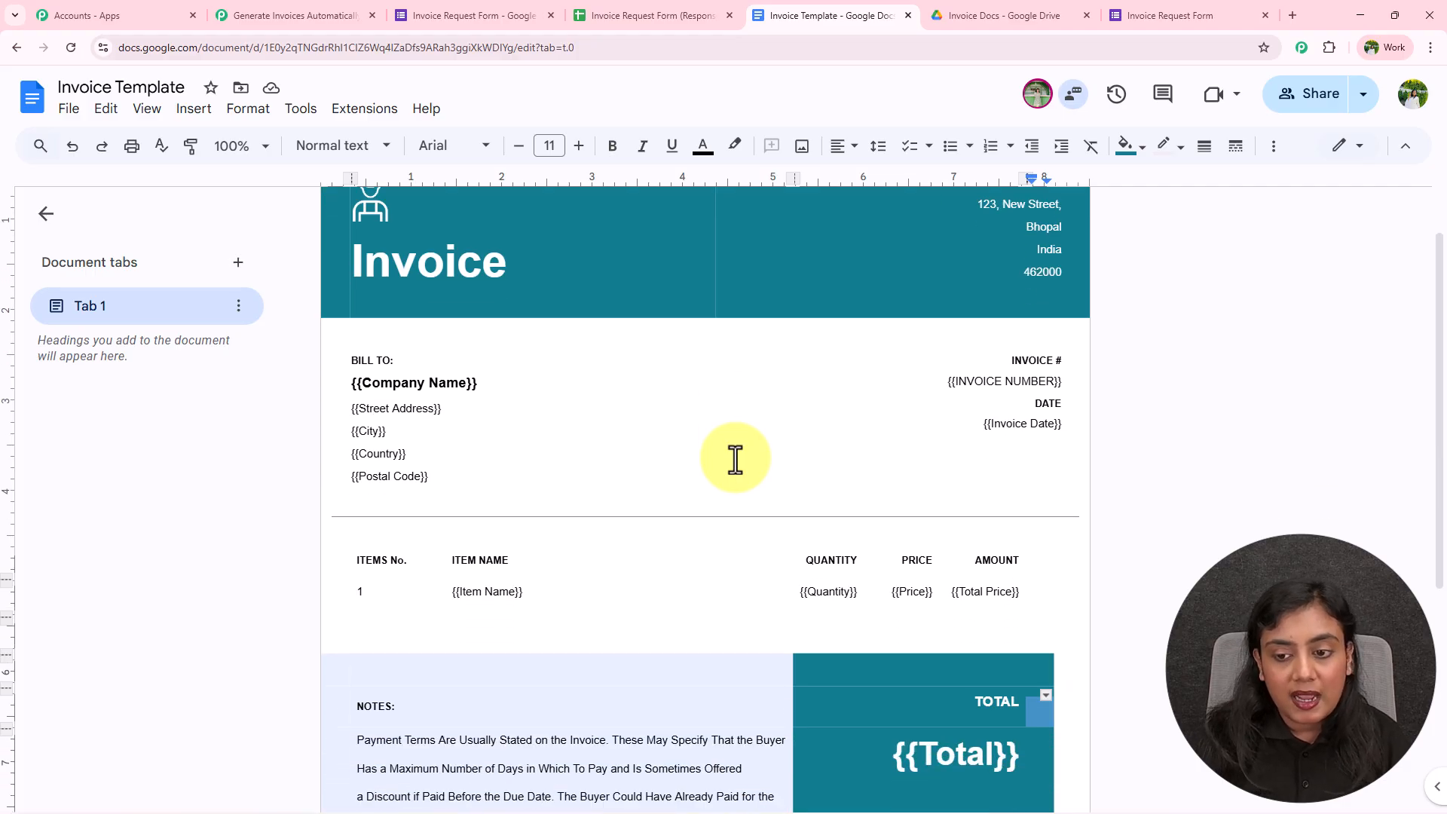
pyautogui.click(990, 424)
pyautogui.keyDown('shift'); pyautogui.click(1053, 424); pyautogui.keyUp('shift')
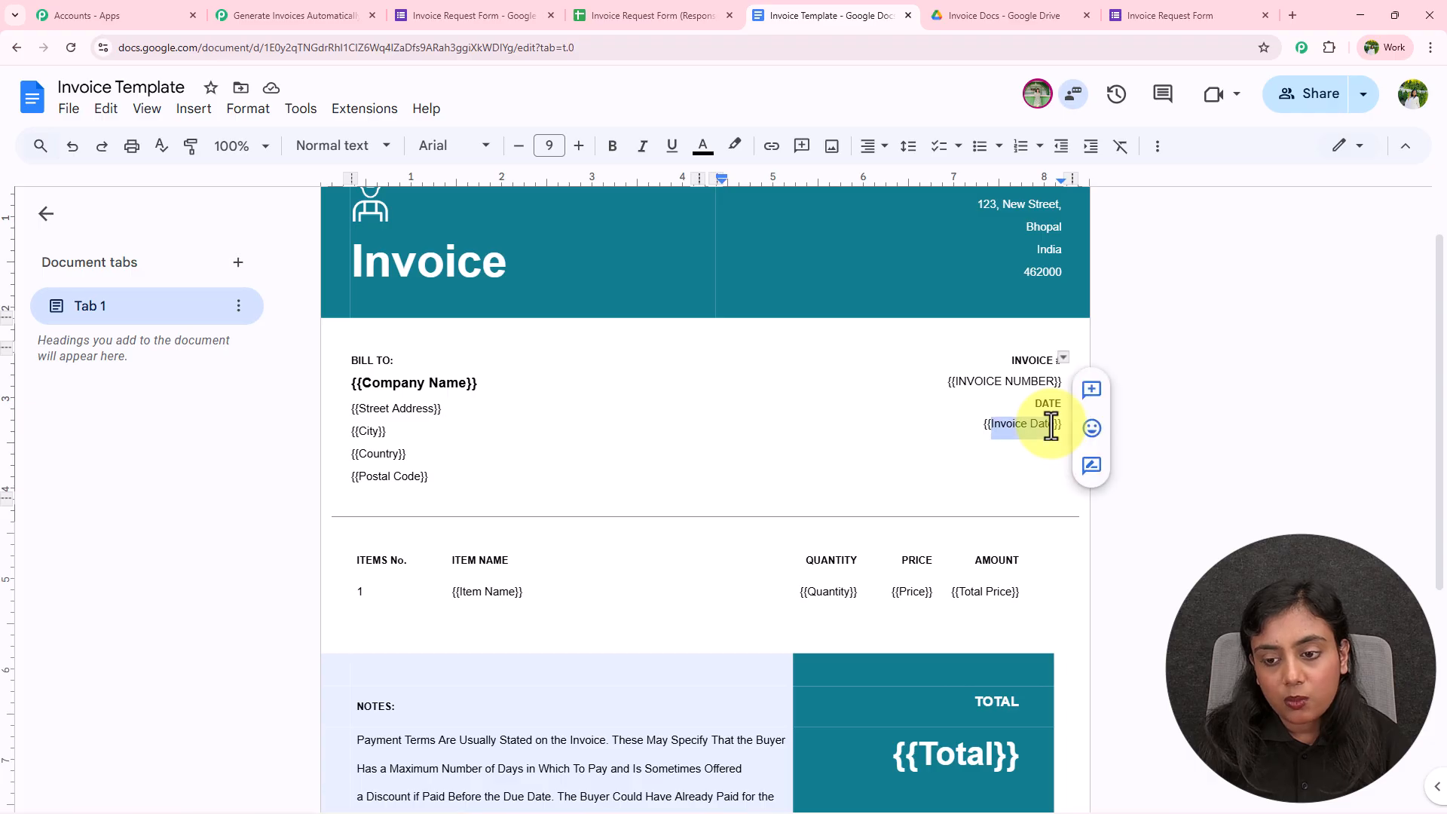
pyautogui.click(1211, 438)
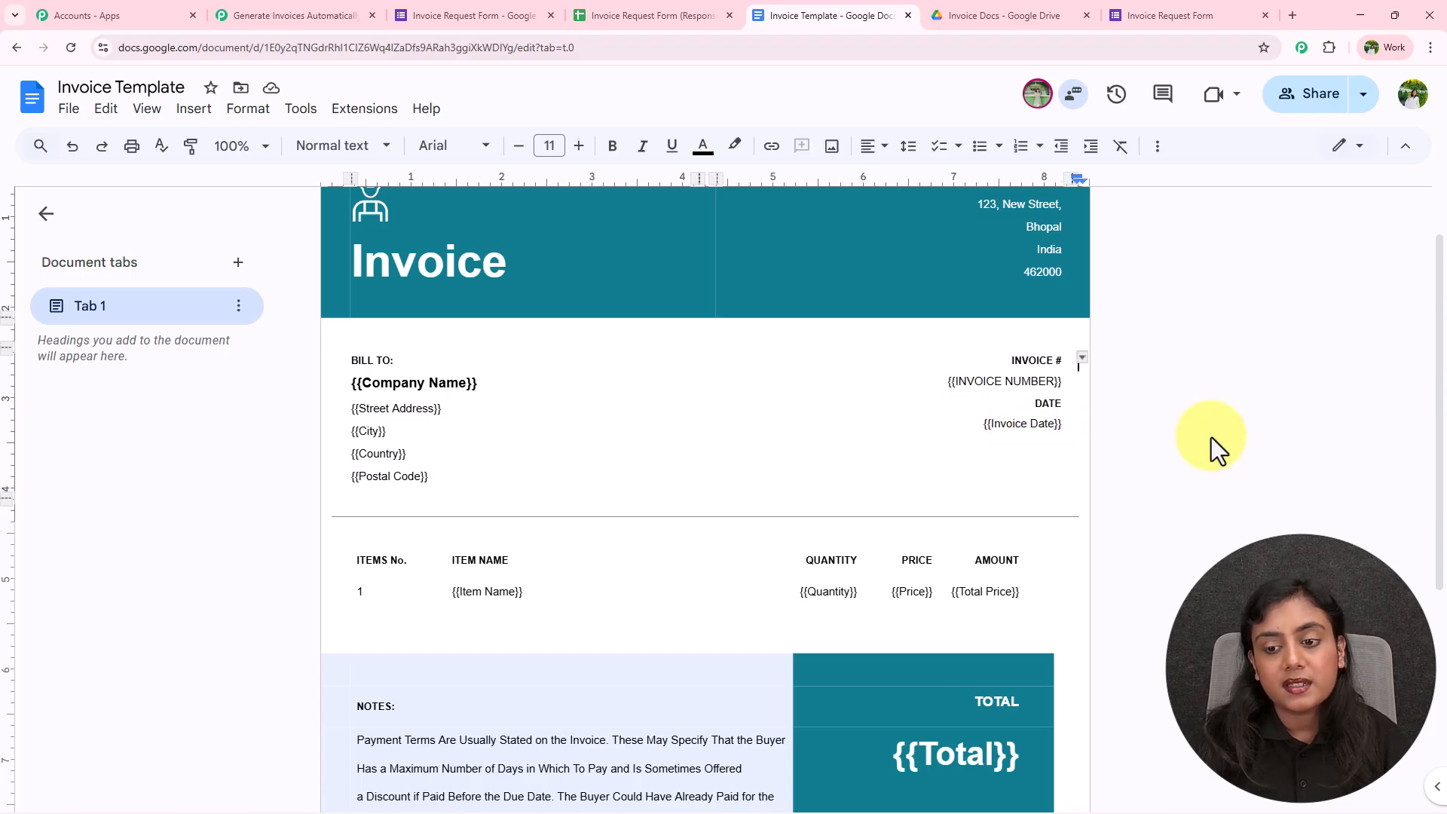
pyautogui.click(346, 15)
pyautogui.hscroll(5, 858, 392)
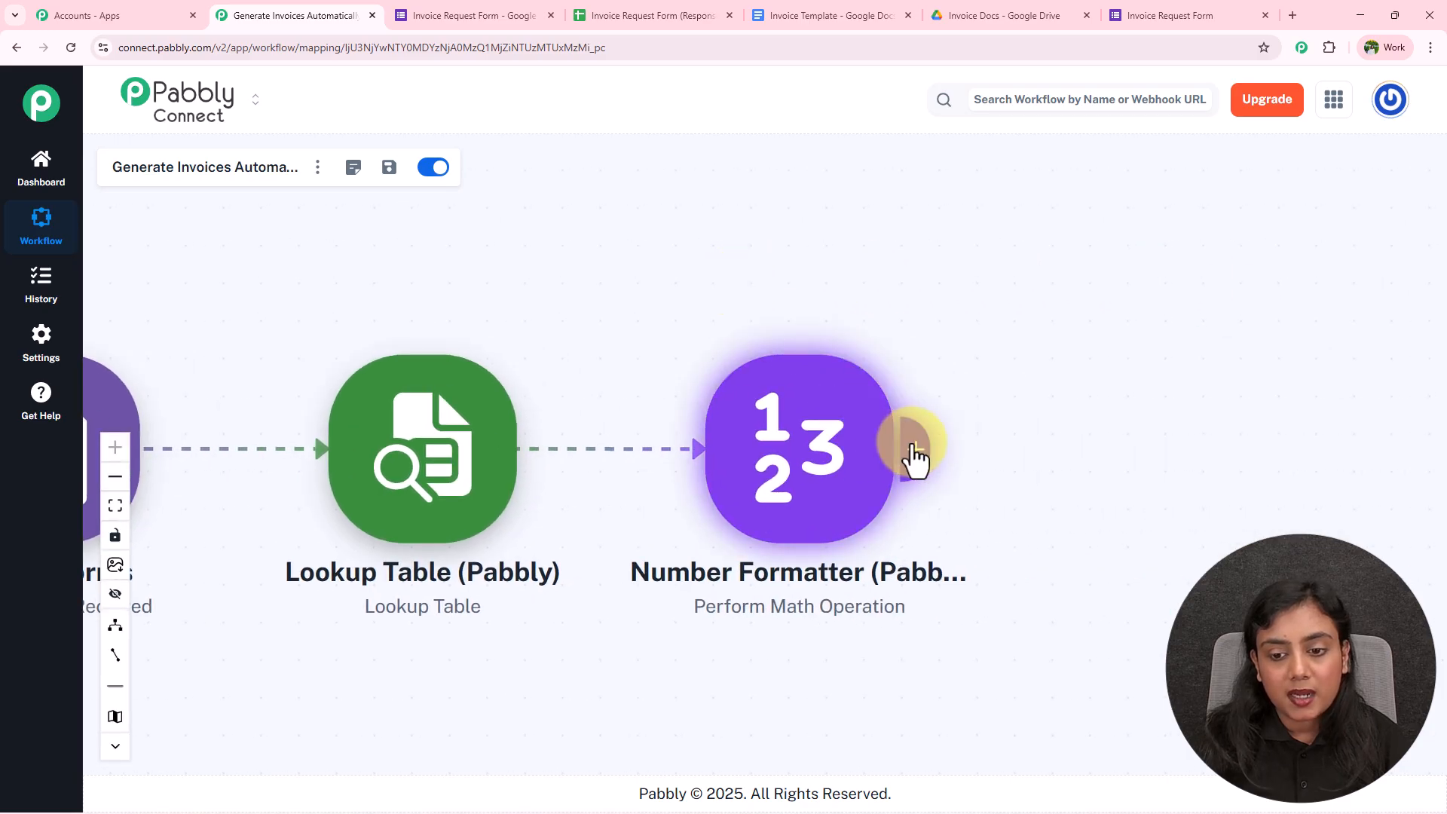
# Add a DateTime Formatter action with the Current Date event and connect it
pyautogui.click(915, 457)
pyautogui.write('Date')
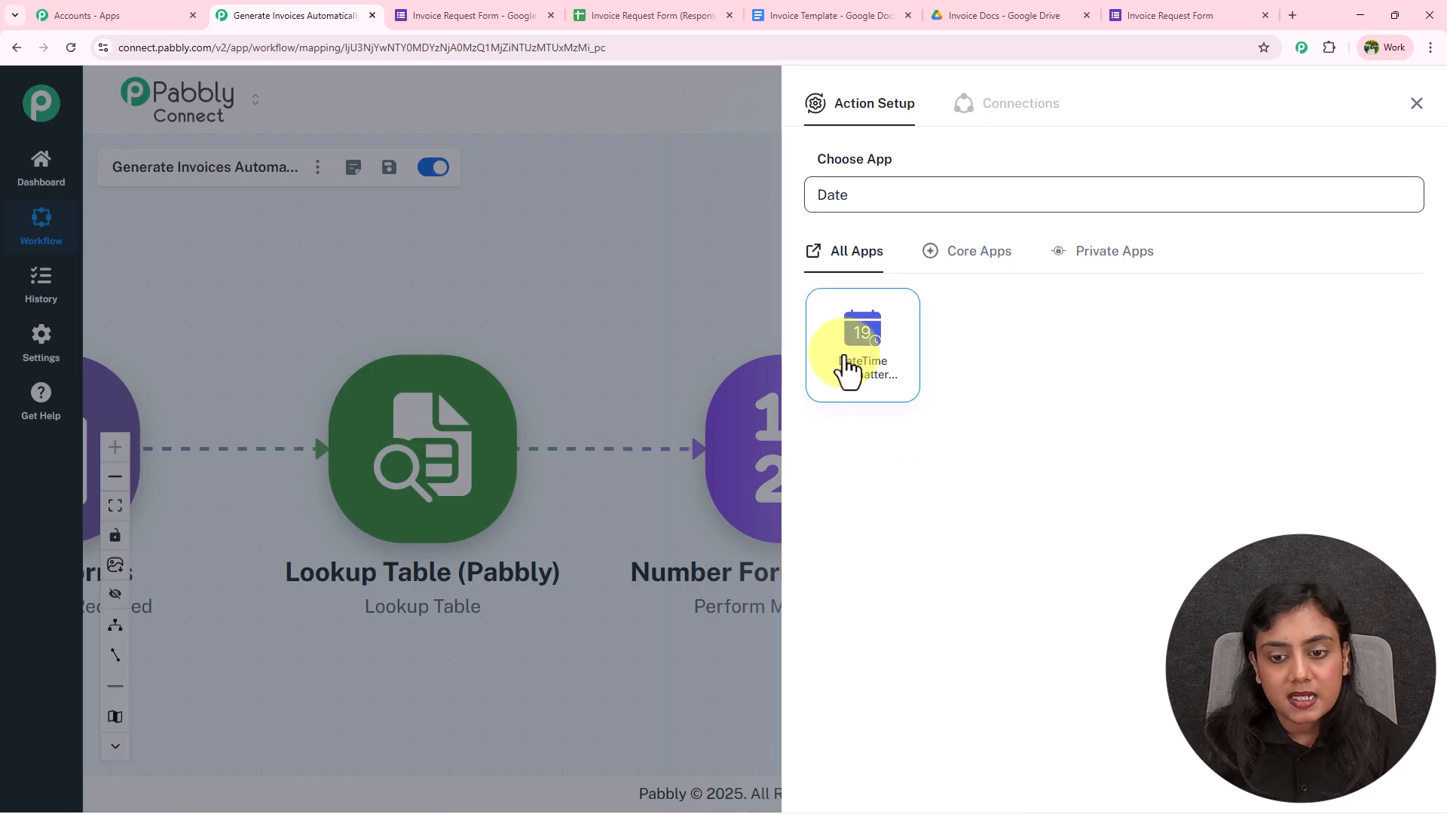
pyautogui.click(847, 365)
pyautogui.click(914, 280)
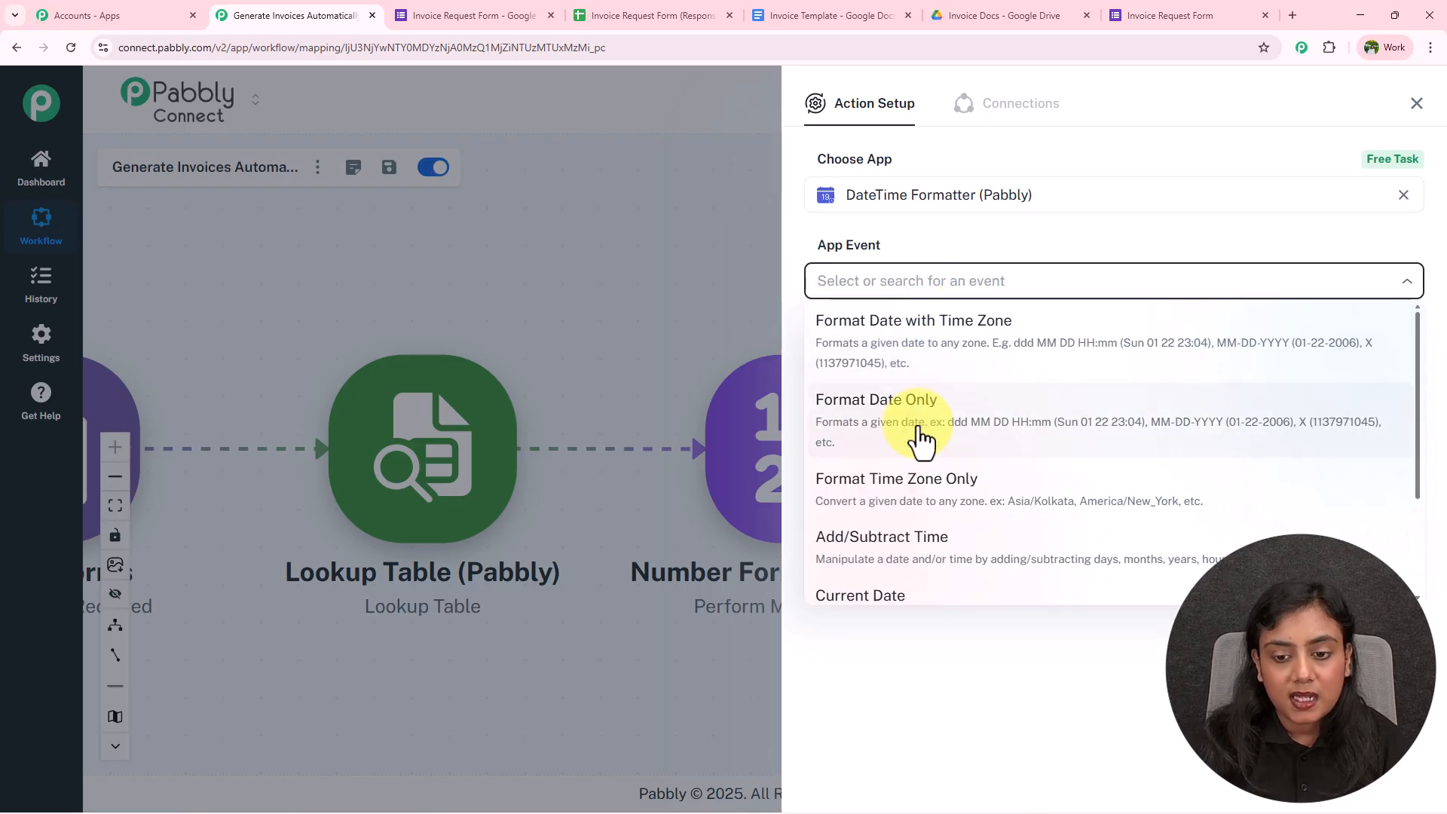
pyautogui.scroll(-2, 916, 453)
pyautogui.click(910, 472)
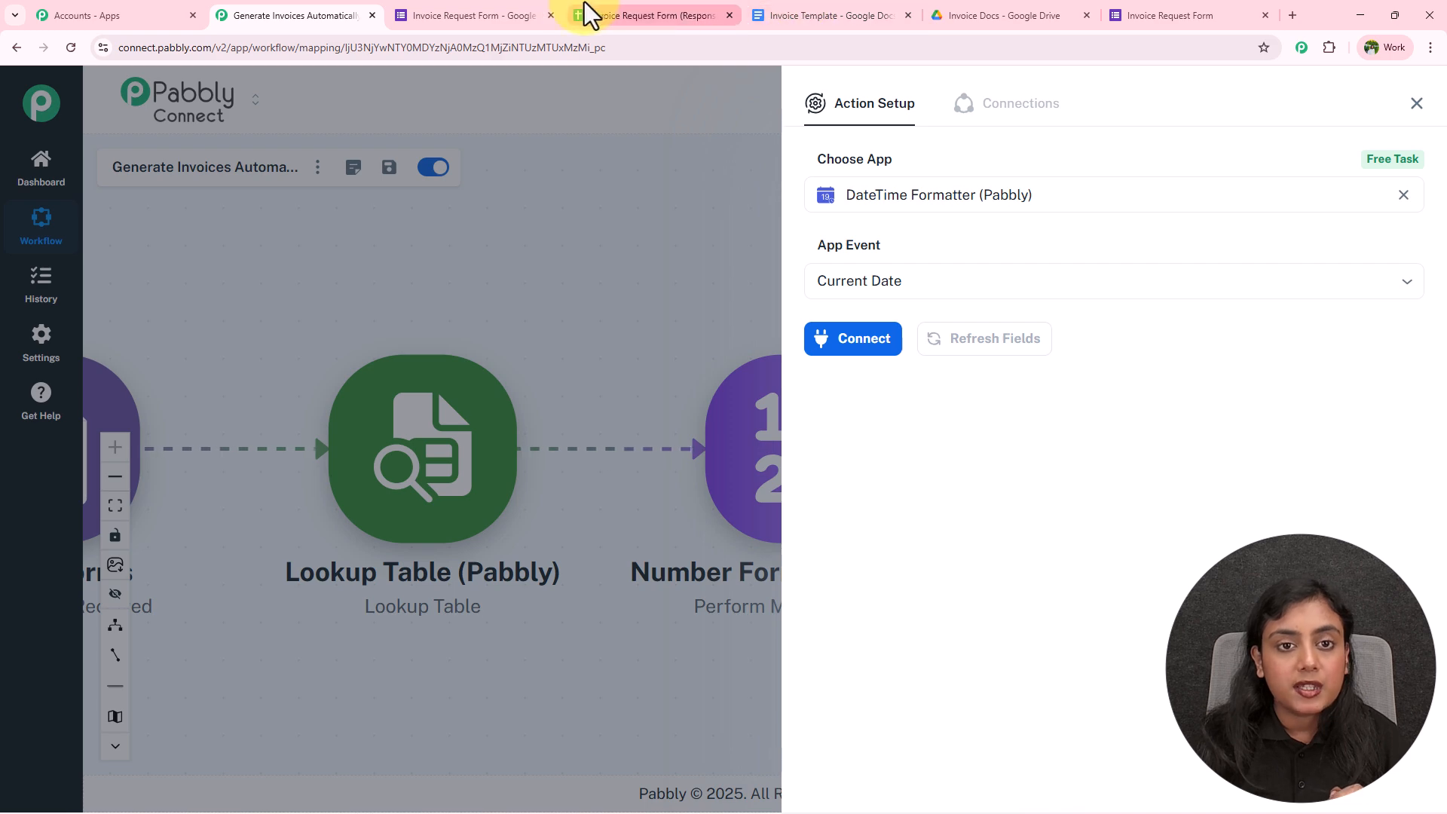
pyautogui.click(867, 351)
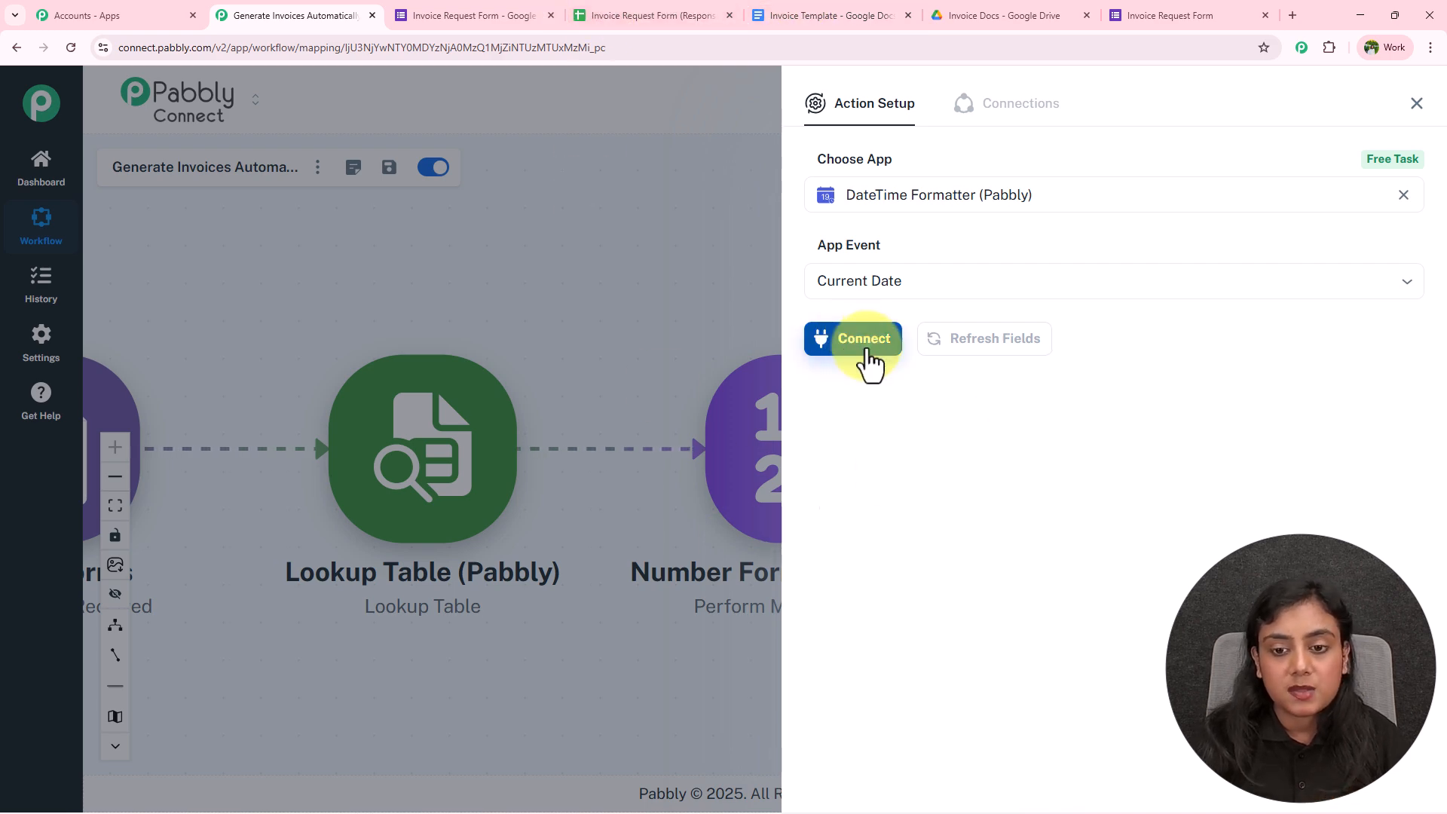
# Choose the DD/MM/YYYY format, save and test to get today's date, and close the panel
pyautogui.click(867, 416)
pyautogui.scroll(-3, 914, 581)
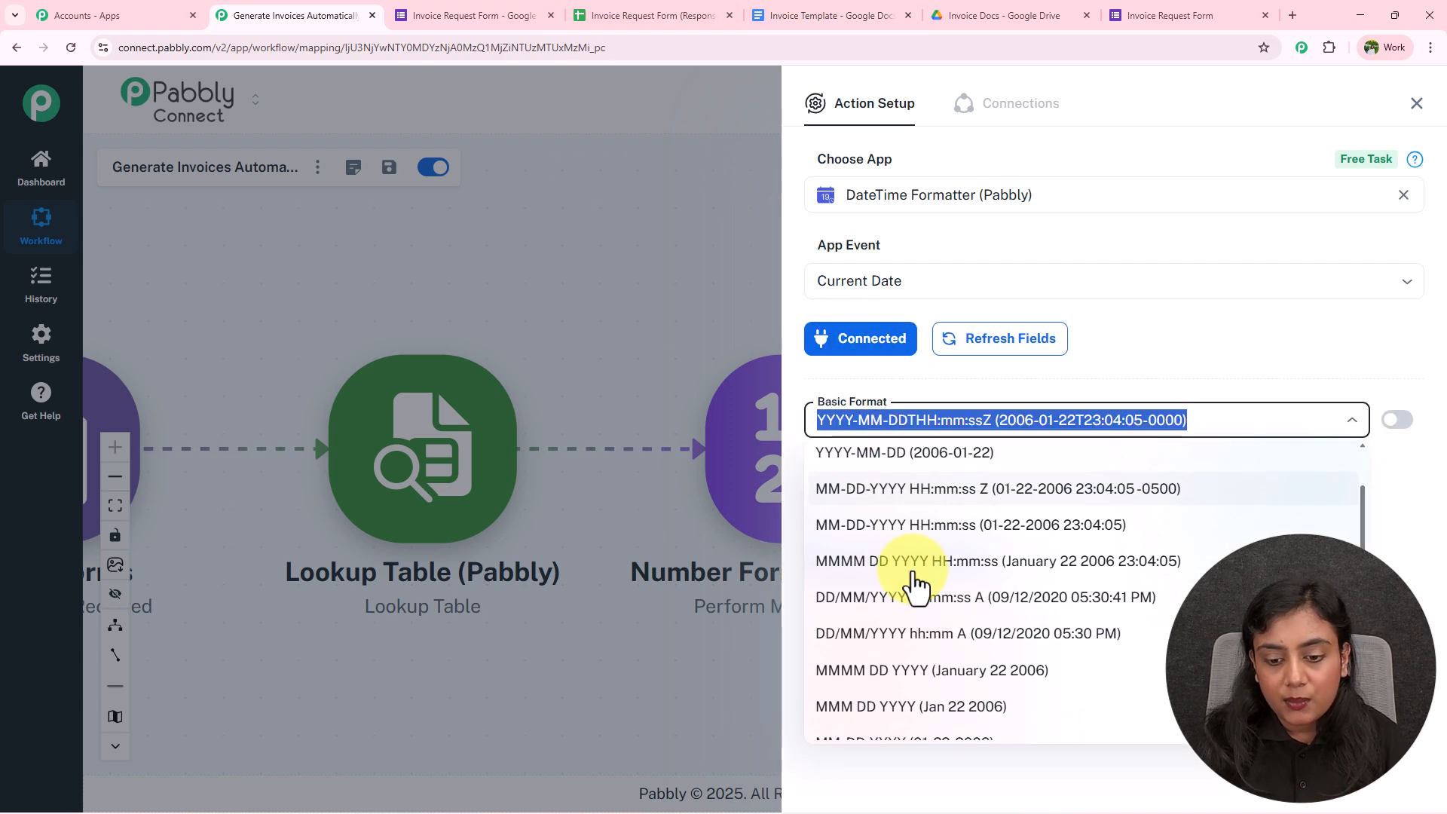
pyautogui.scroll(-3, 914, 581)
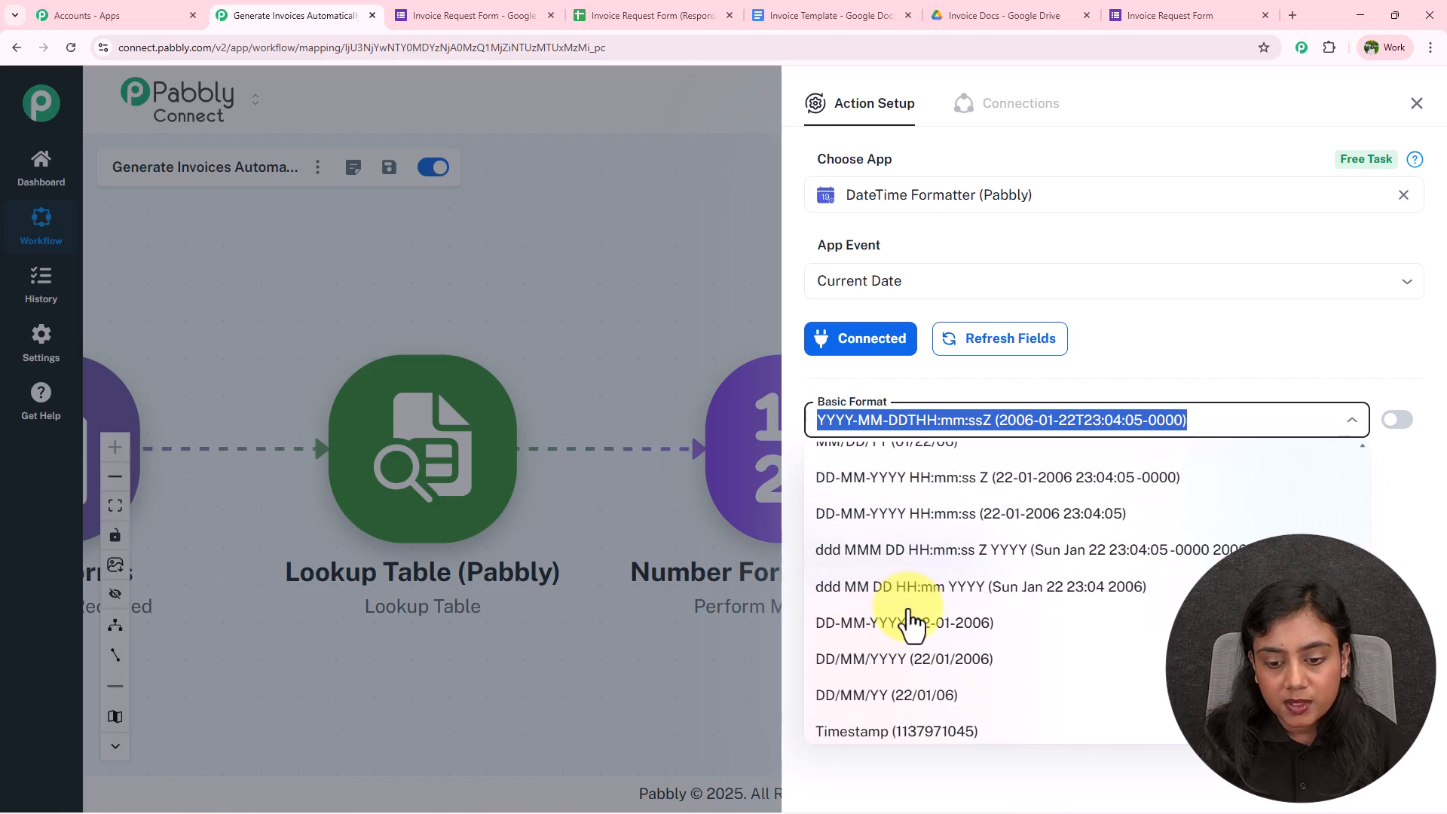
pyautogui.click(886, 661)
pyautogui.click(875, 565)
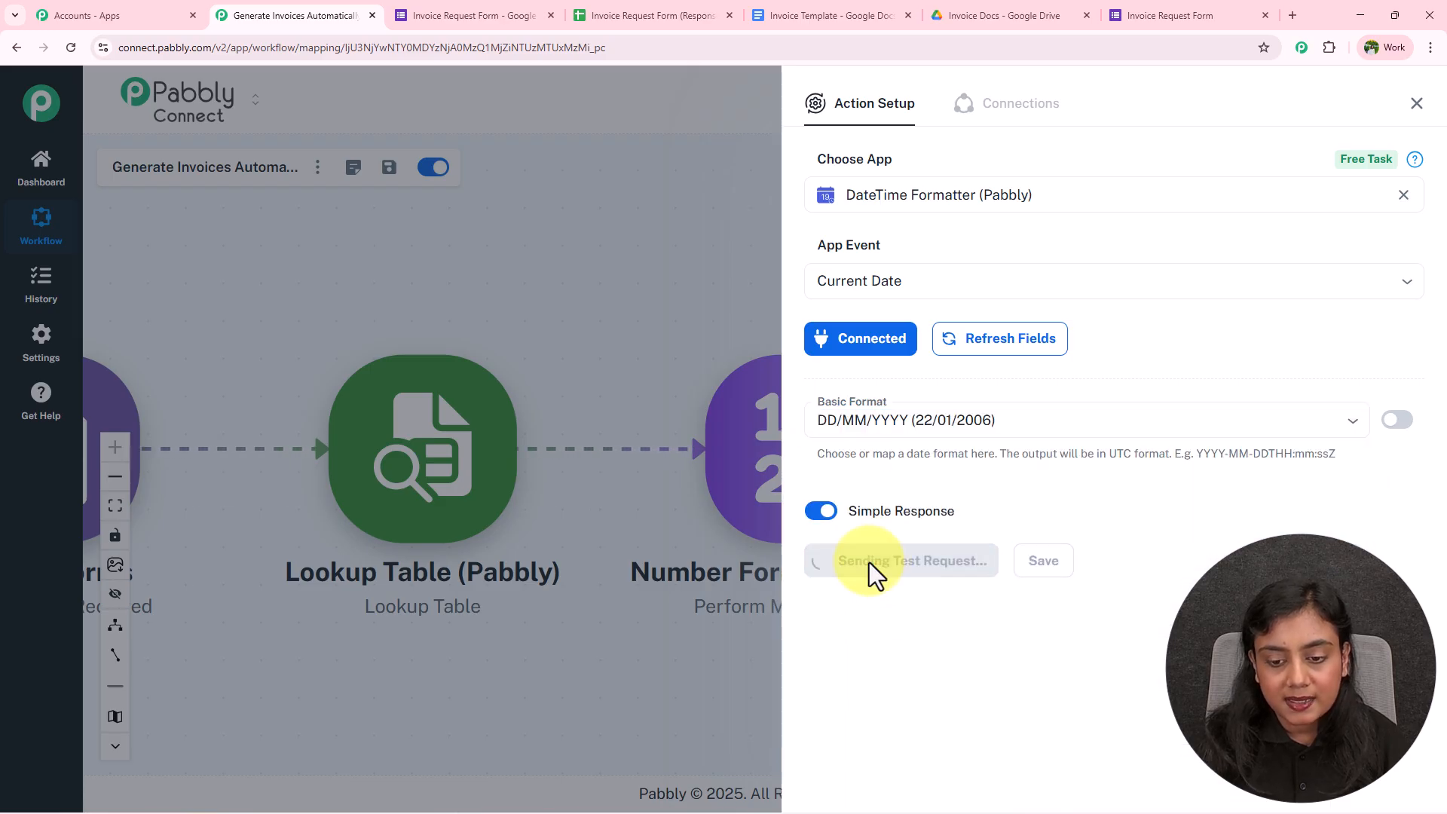
pyautogui.scroll(-2, 976, 717)
pyautogui.tripleClick(1138, 656)
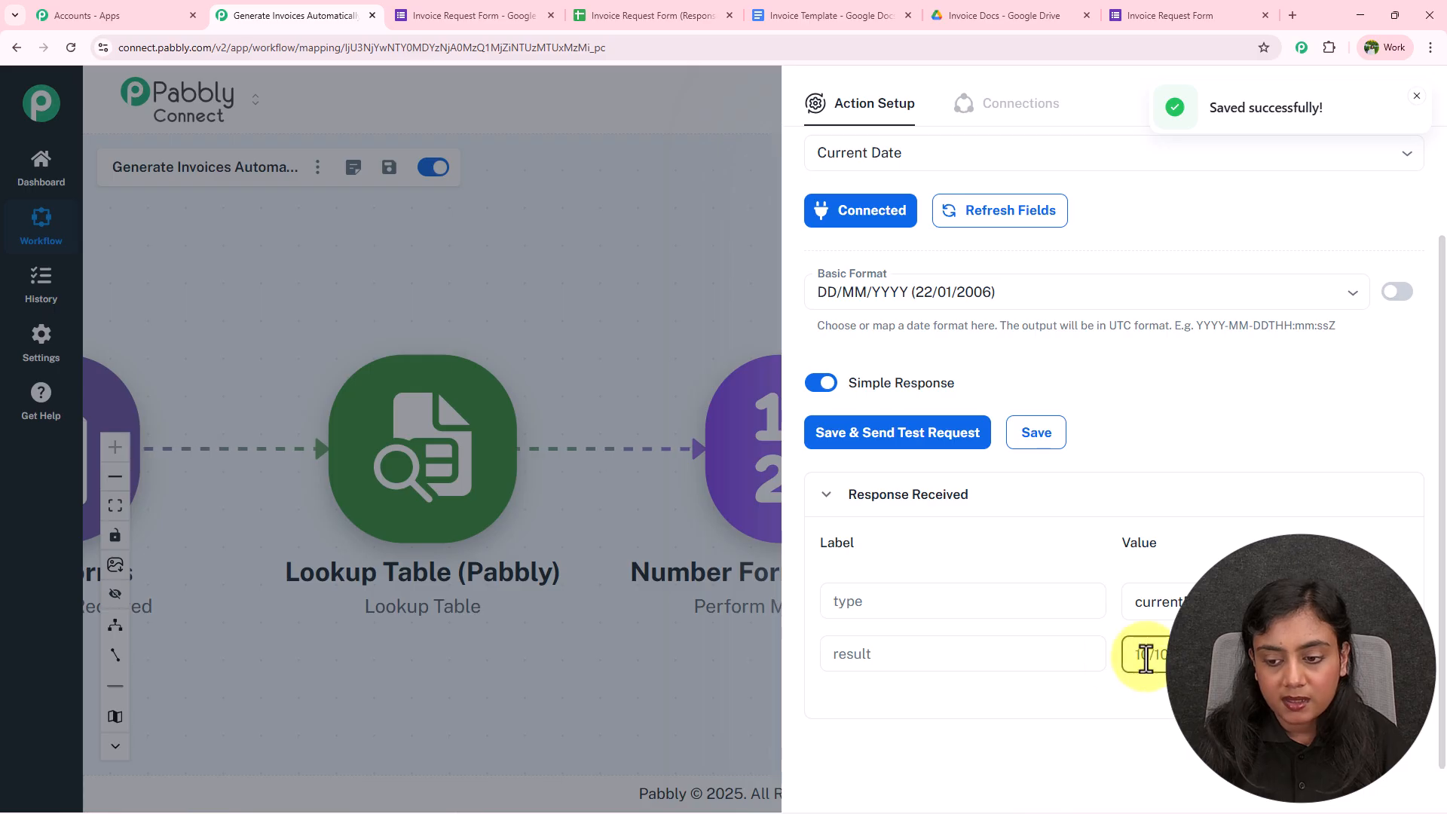
pyautogui.click(1417, 103)
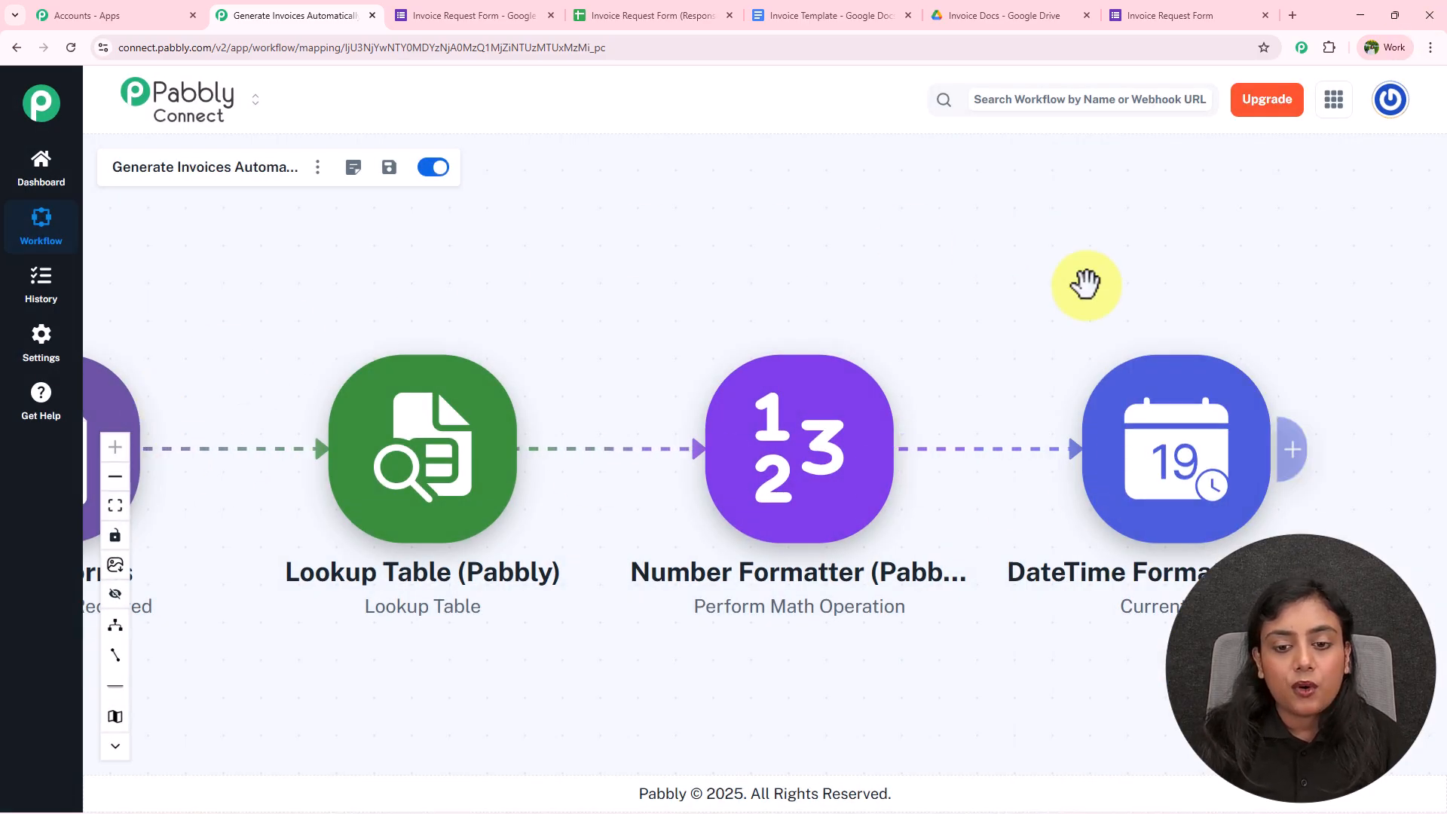
pyautogui.hscroll(5, 694, 285)
# Add a Google Docs action using the Create Document from Template event
pyautogui.click(851, 453)
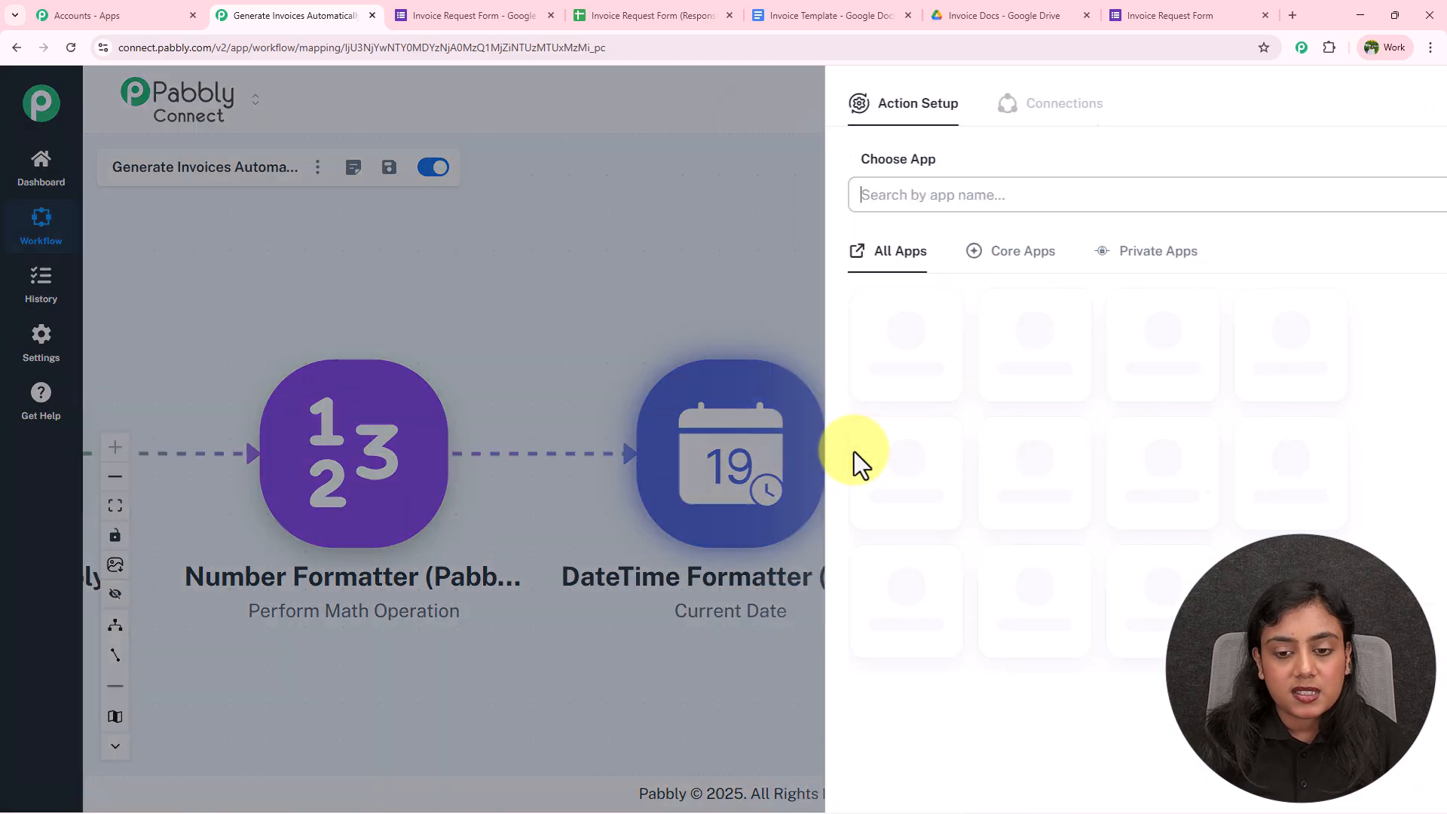
pyautogui.write('Google d')
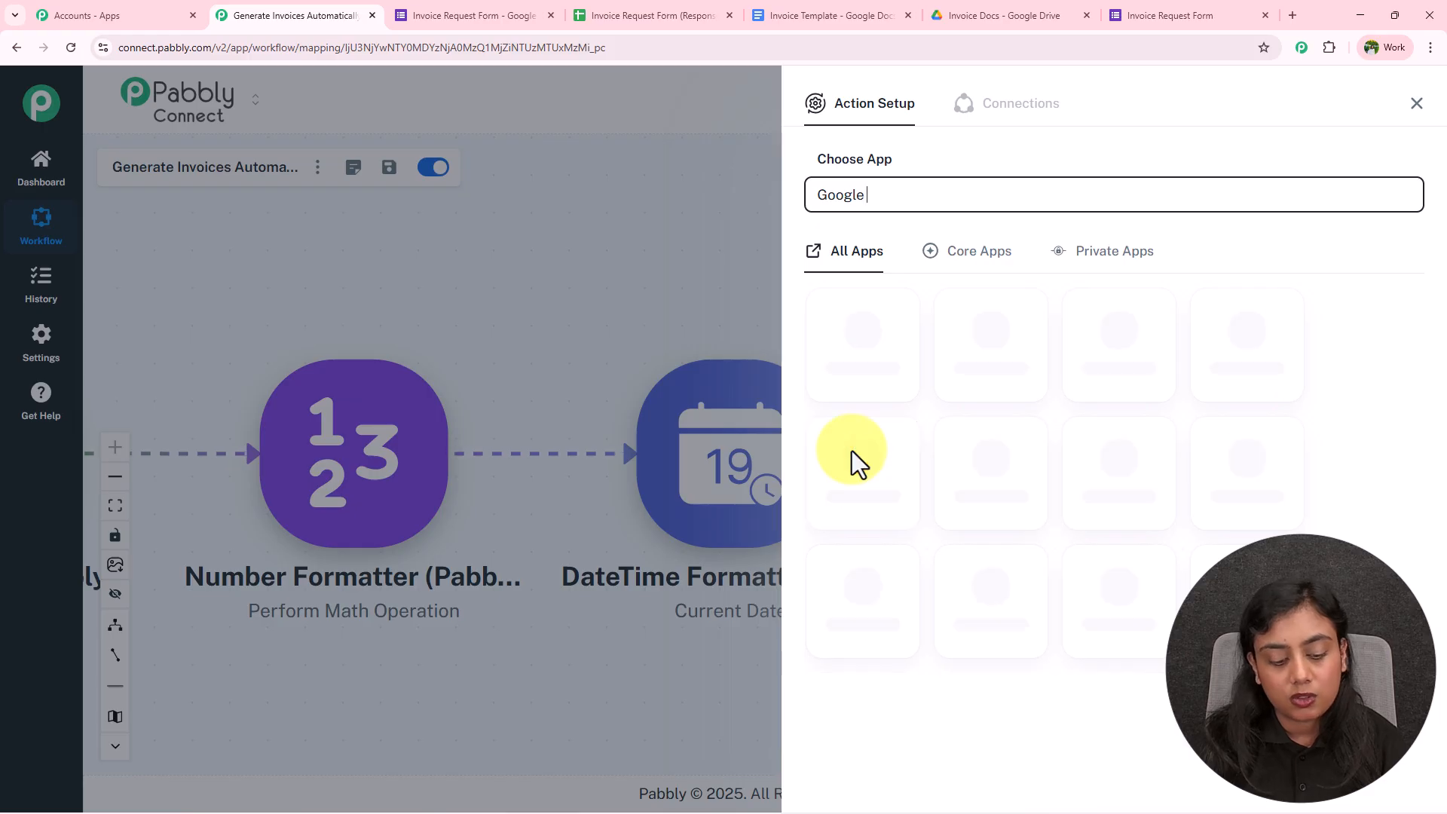
pyautogui.click(852, 451)
pyautogui.click(888, 277)
pyautogui.click(888, 462)
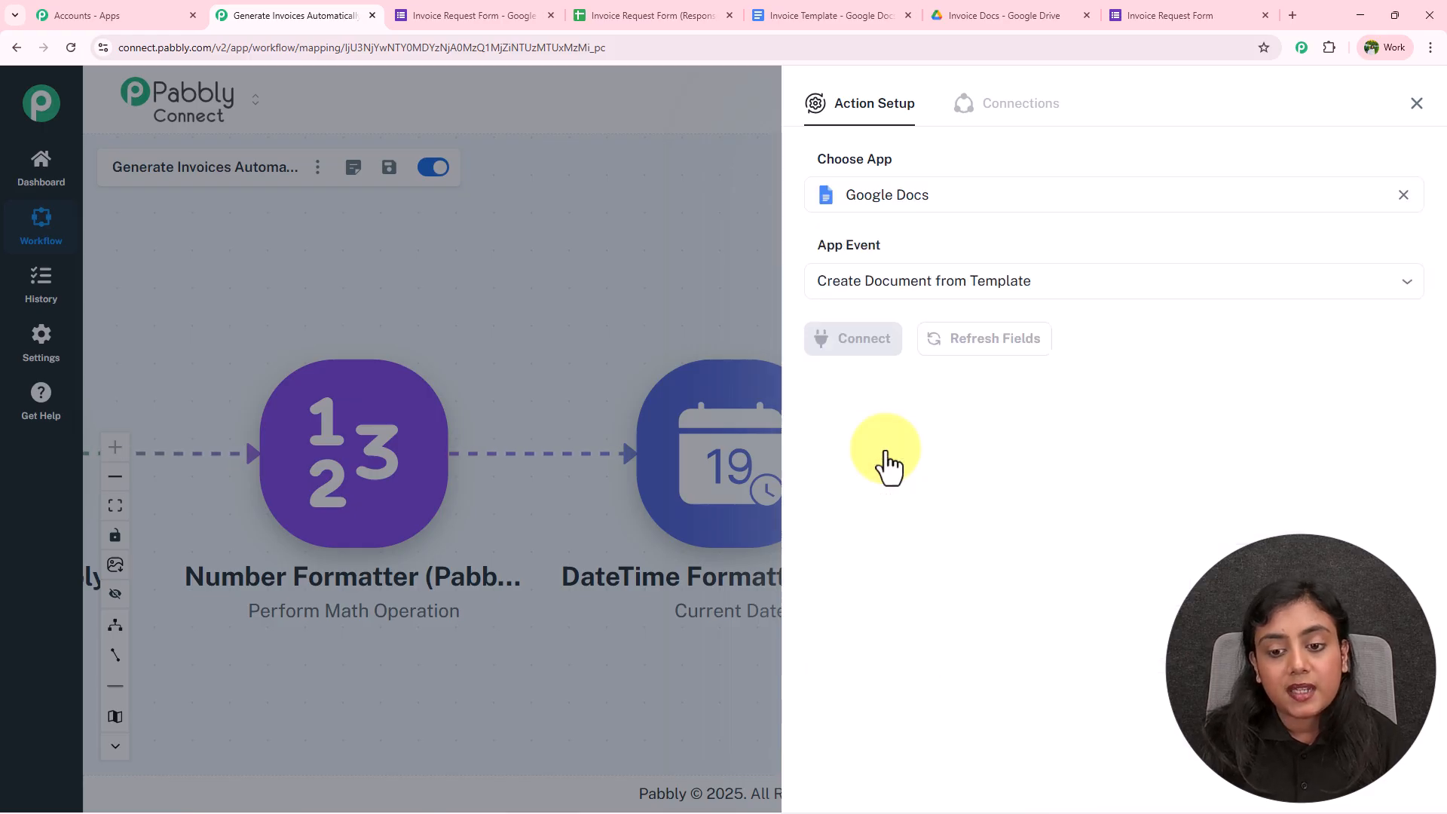
# Create a new Google Docs connection by signing in with a Google account and allowing Drive access
pyautogui.click(854, 343)
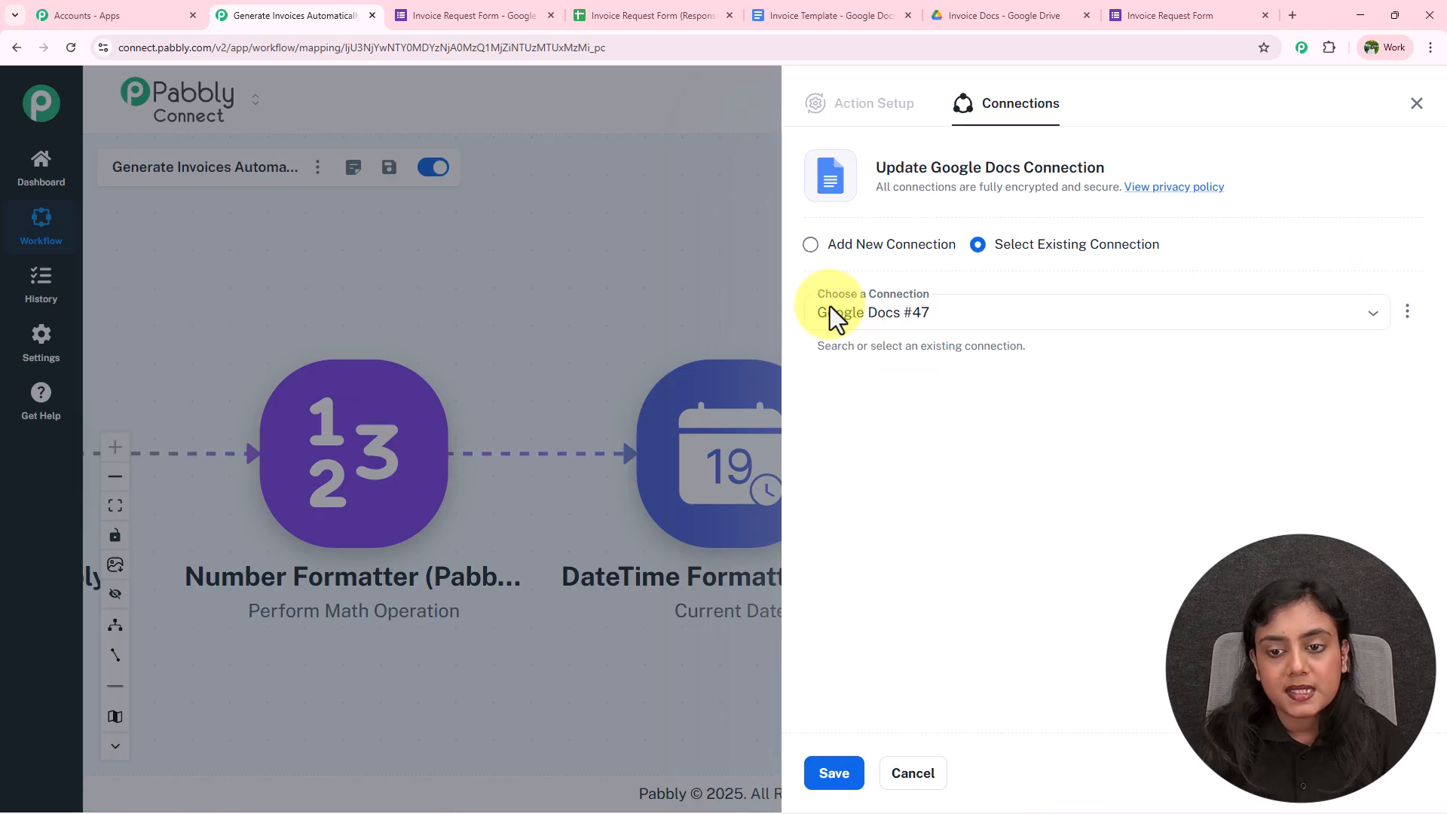
pyautogui.click(940, 306)
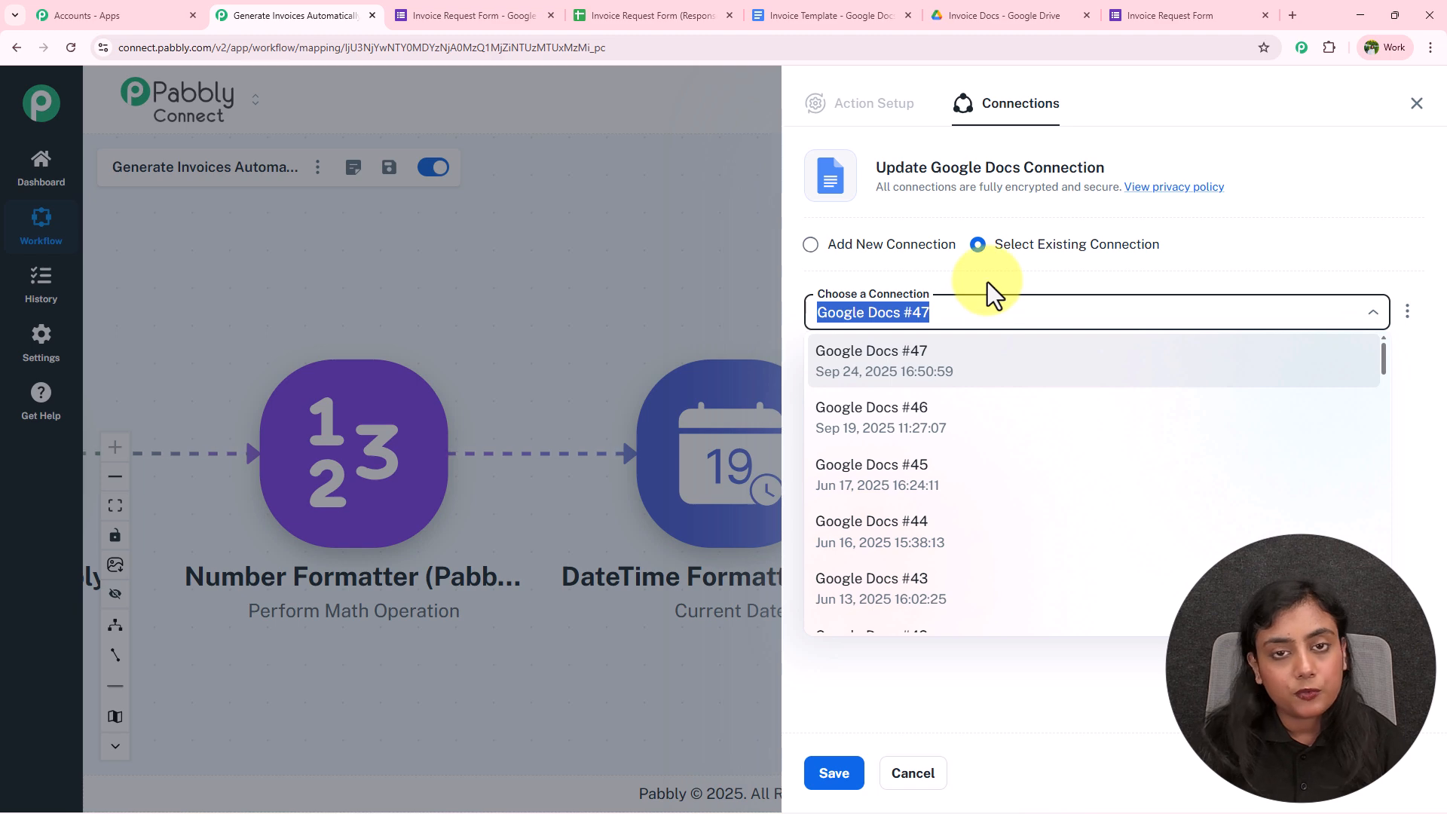
pyautogui.click(814, 248)
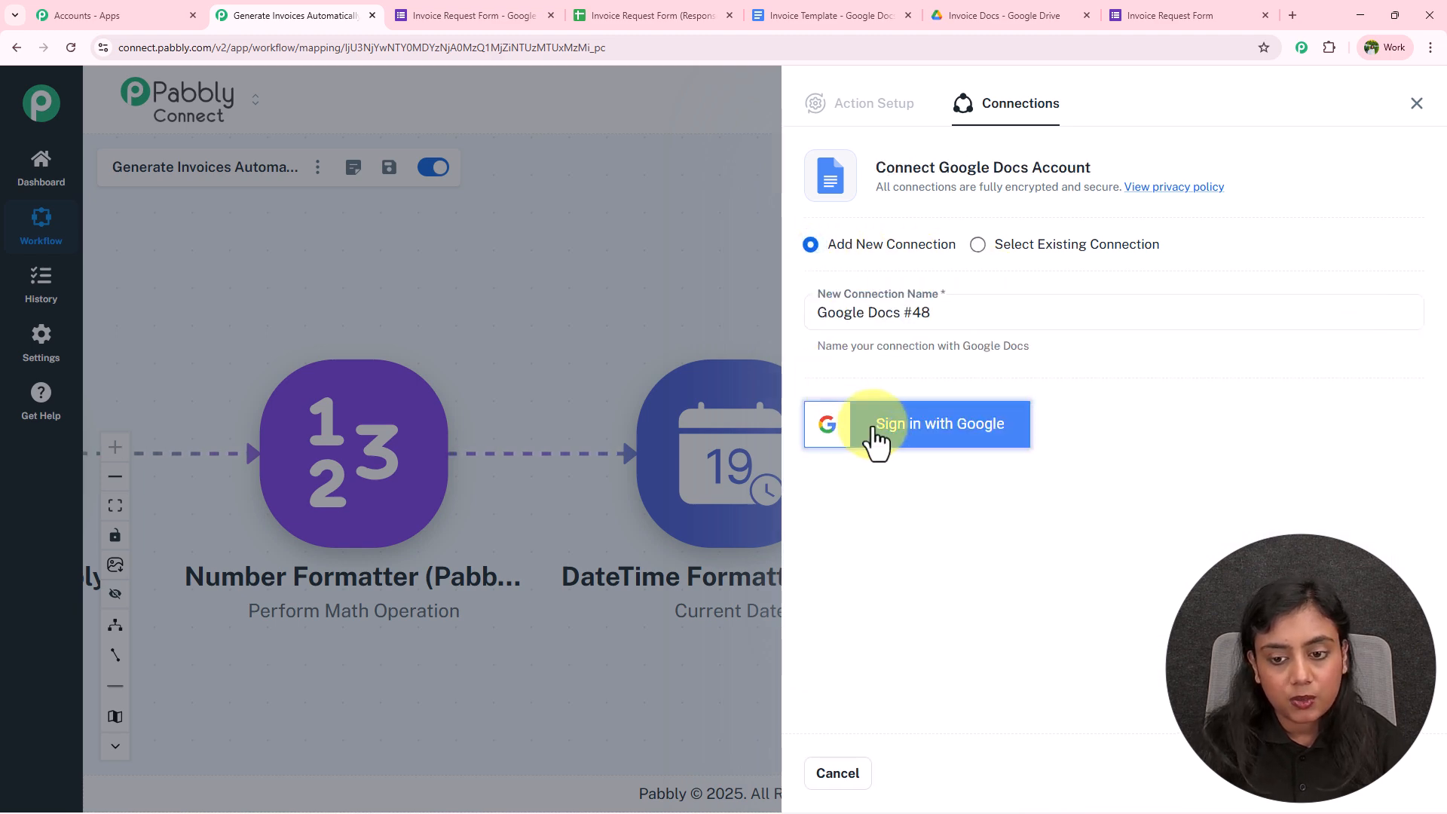
pyautogui.click(972, 445)
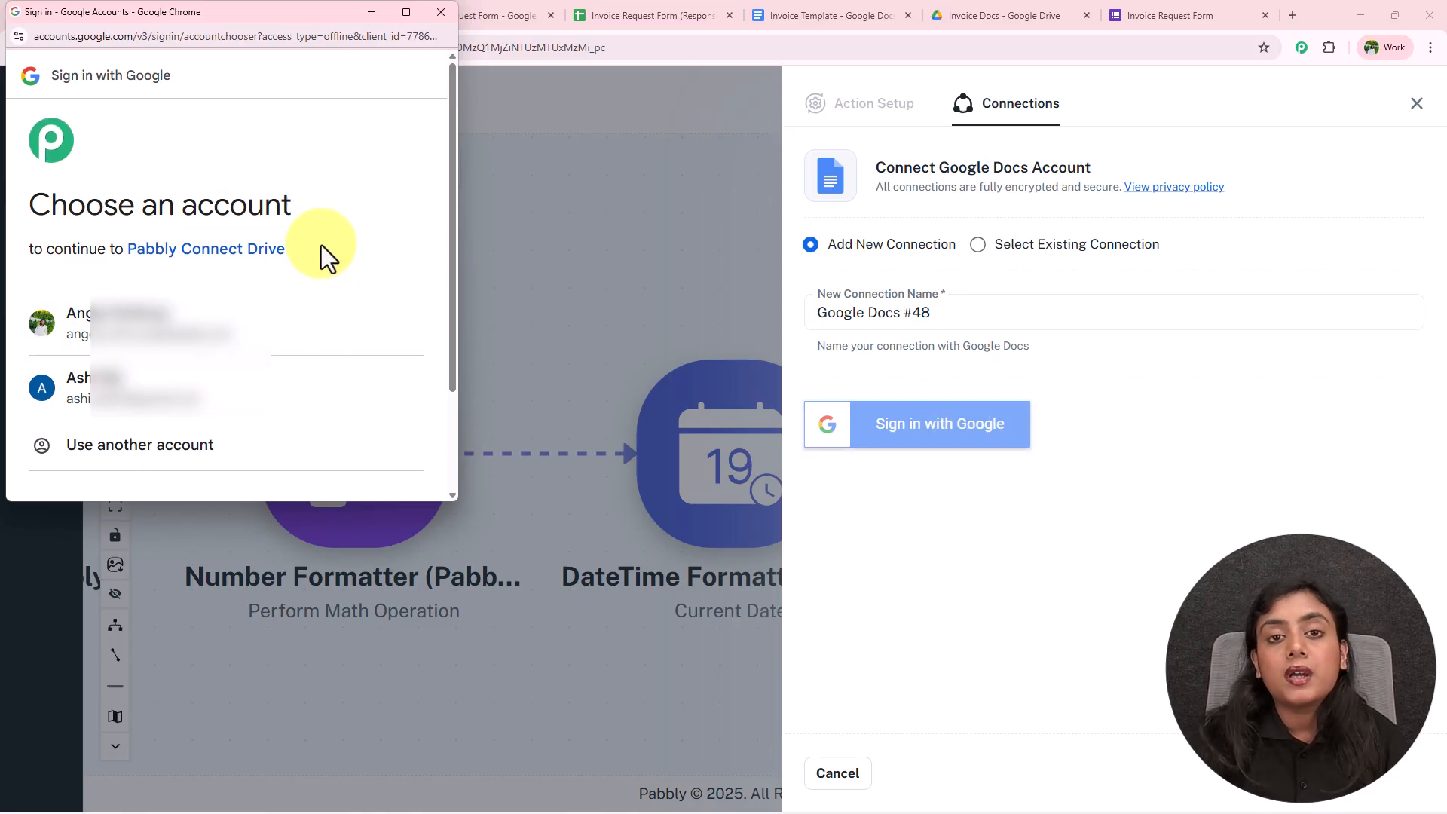
pyautogui.click(272, 349)
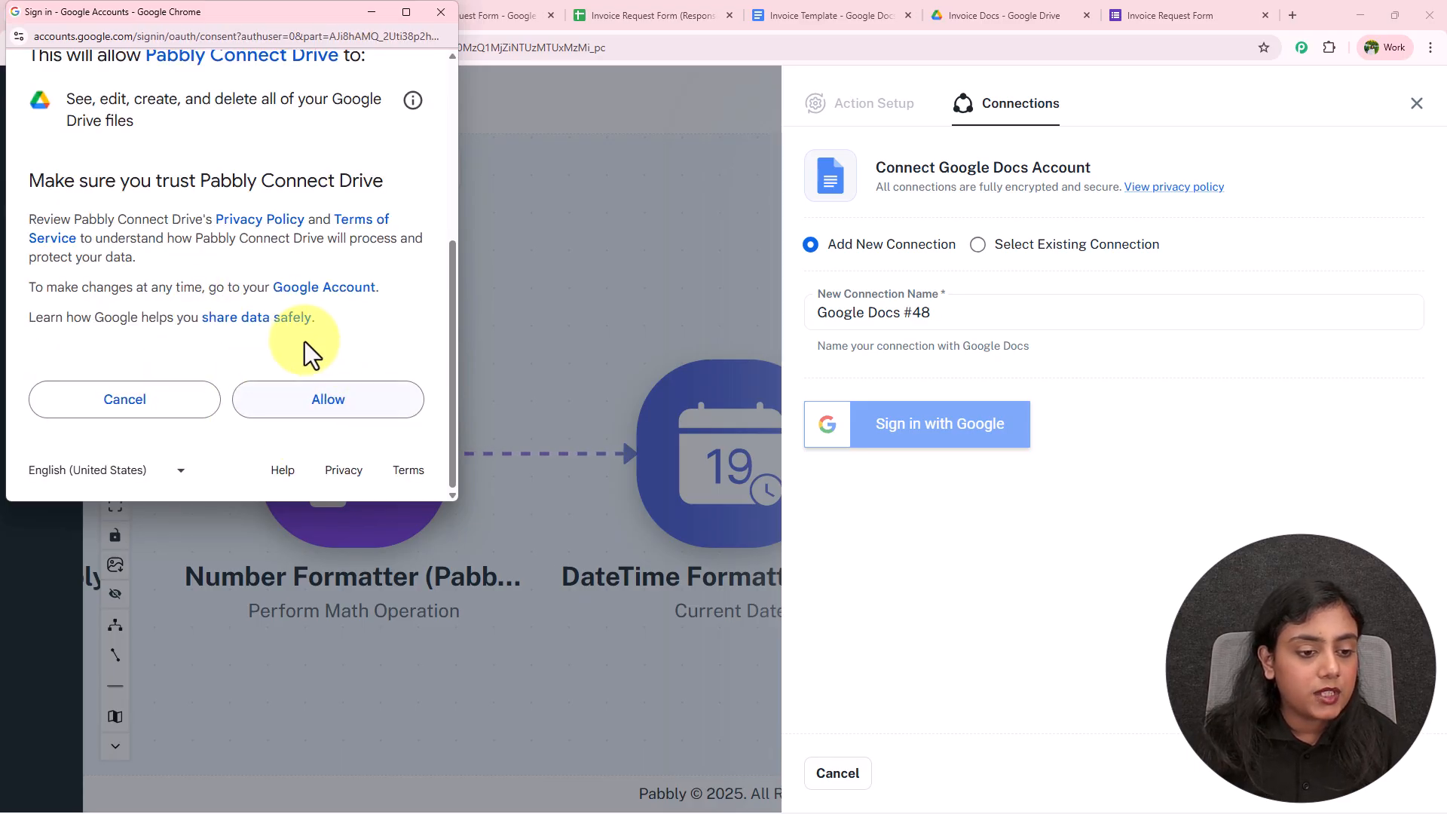
pyautogui.click(325, 407)
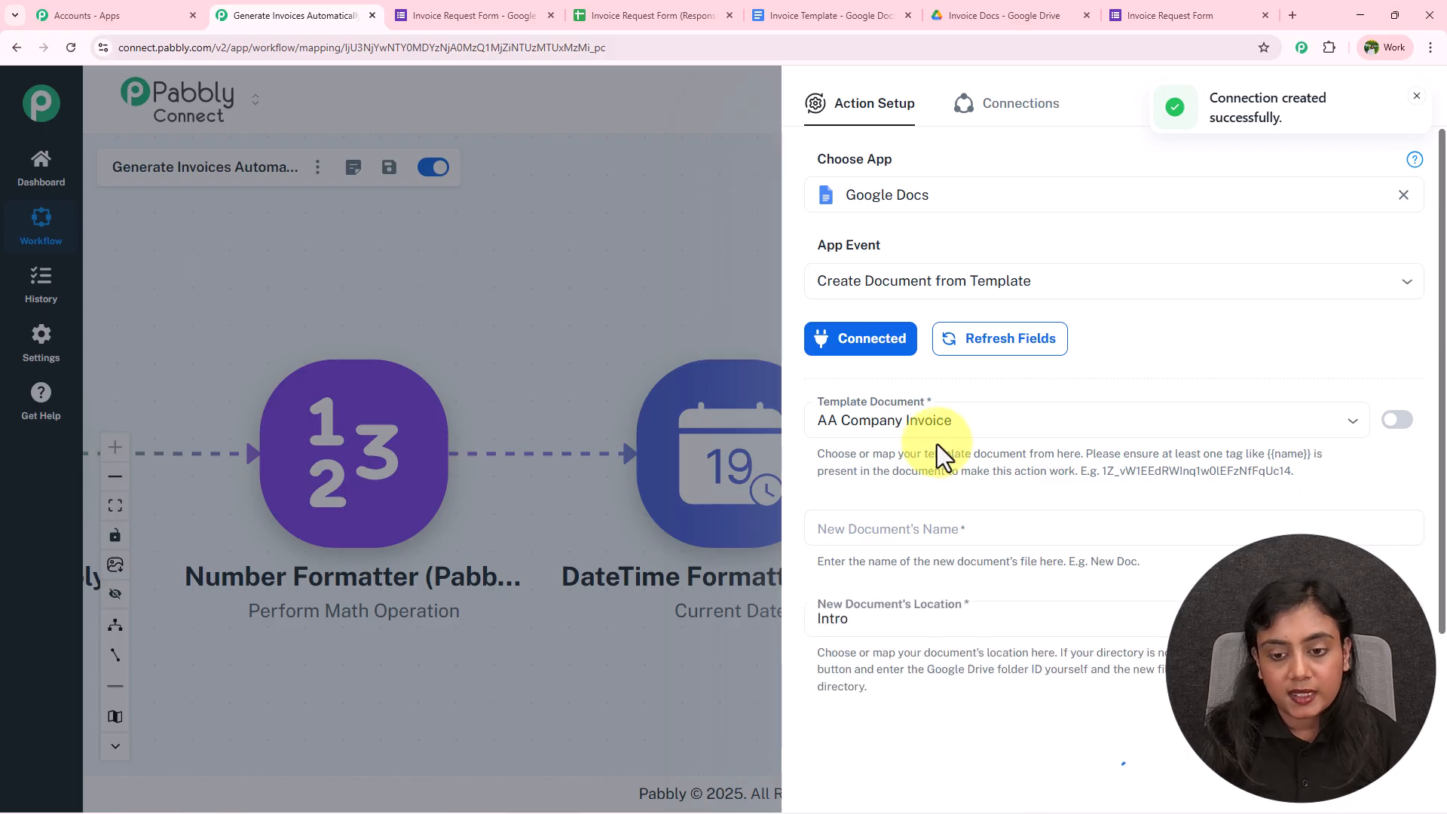
# Choose Invoice Template as the Google Docs template document
pyautogui.click(821, 2)
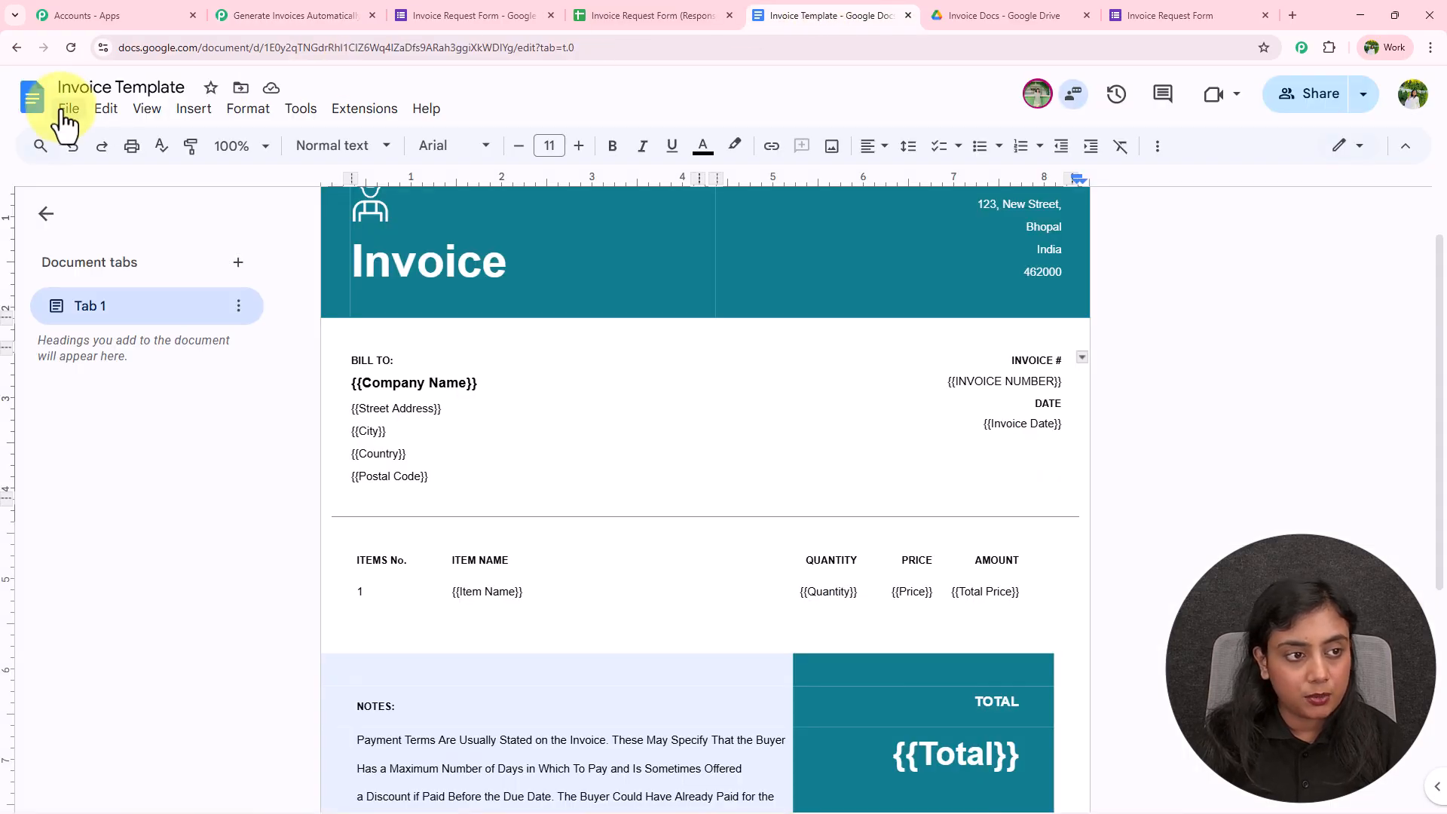
pyautogui.click(269, 2)
pyautogui.click(960, 420)
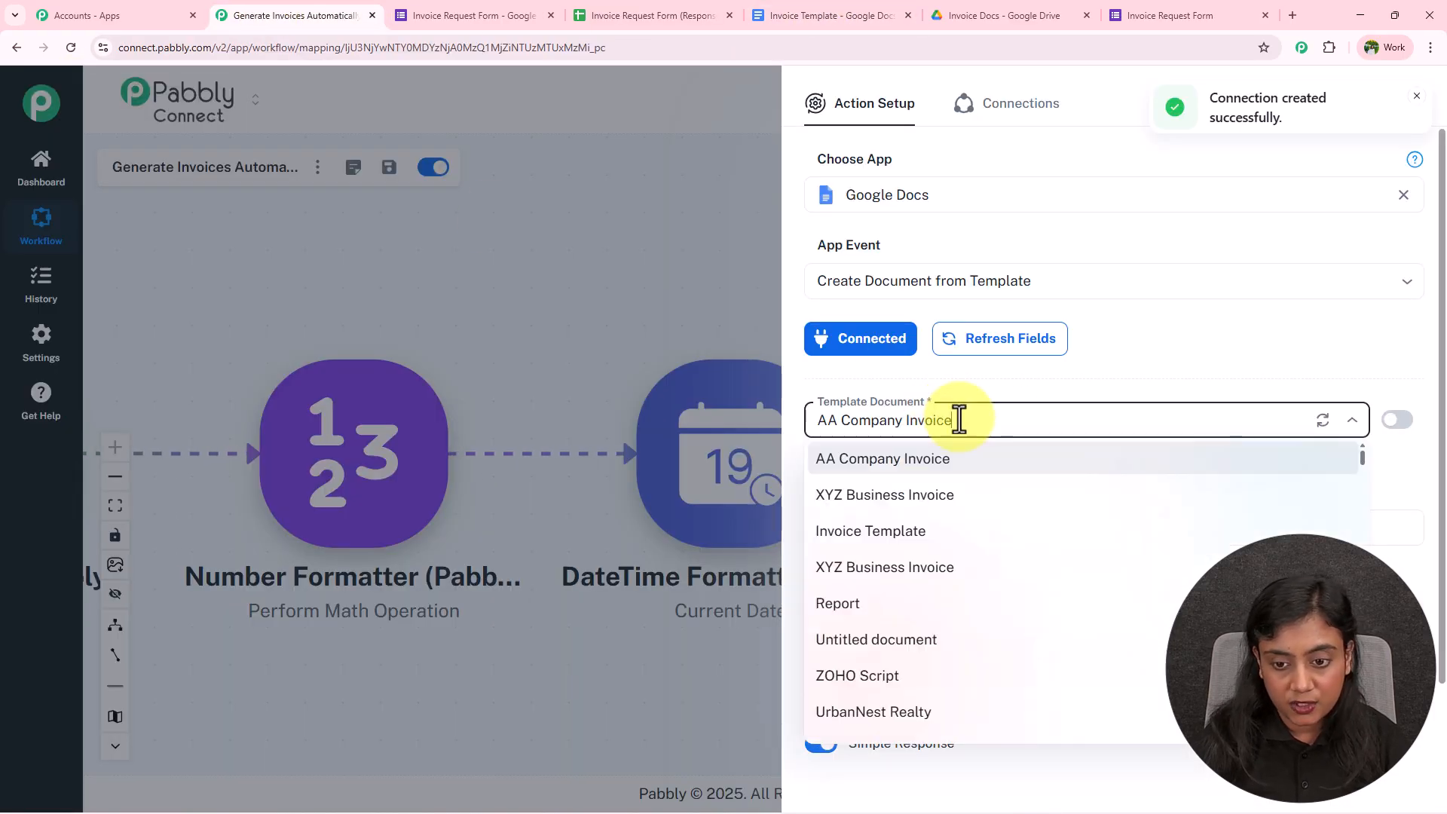
pyautogui.click(927, 531)
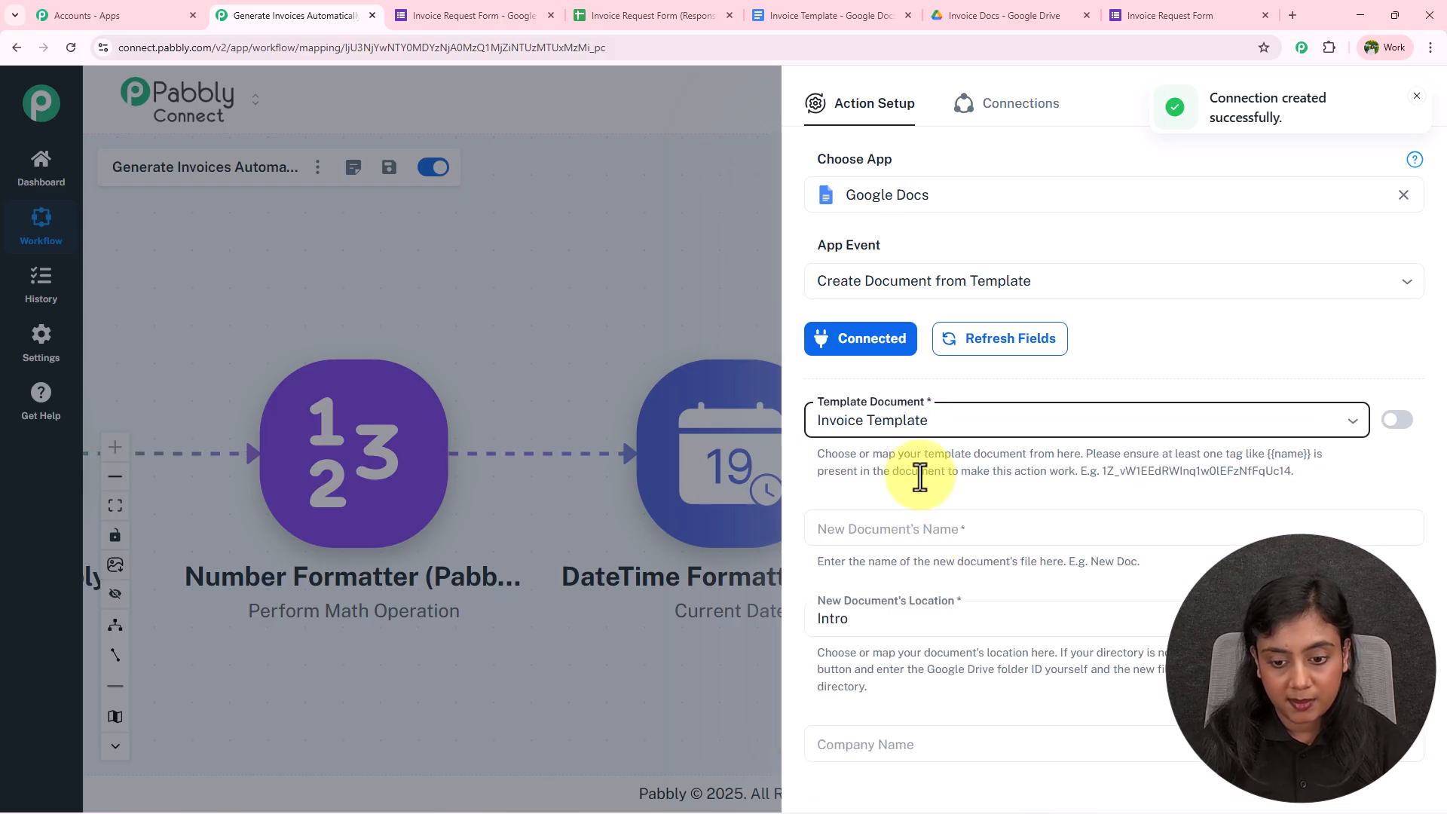
# Name new documents with the form's Company Name followed by 'Invoice'
pyautogui.scroll(-2, 919, 476)
pyautogui.click(901, 377)
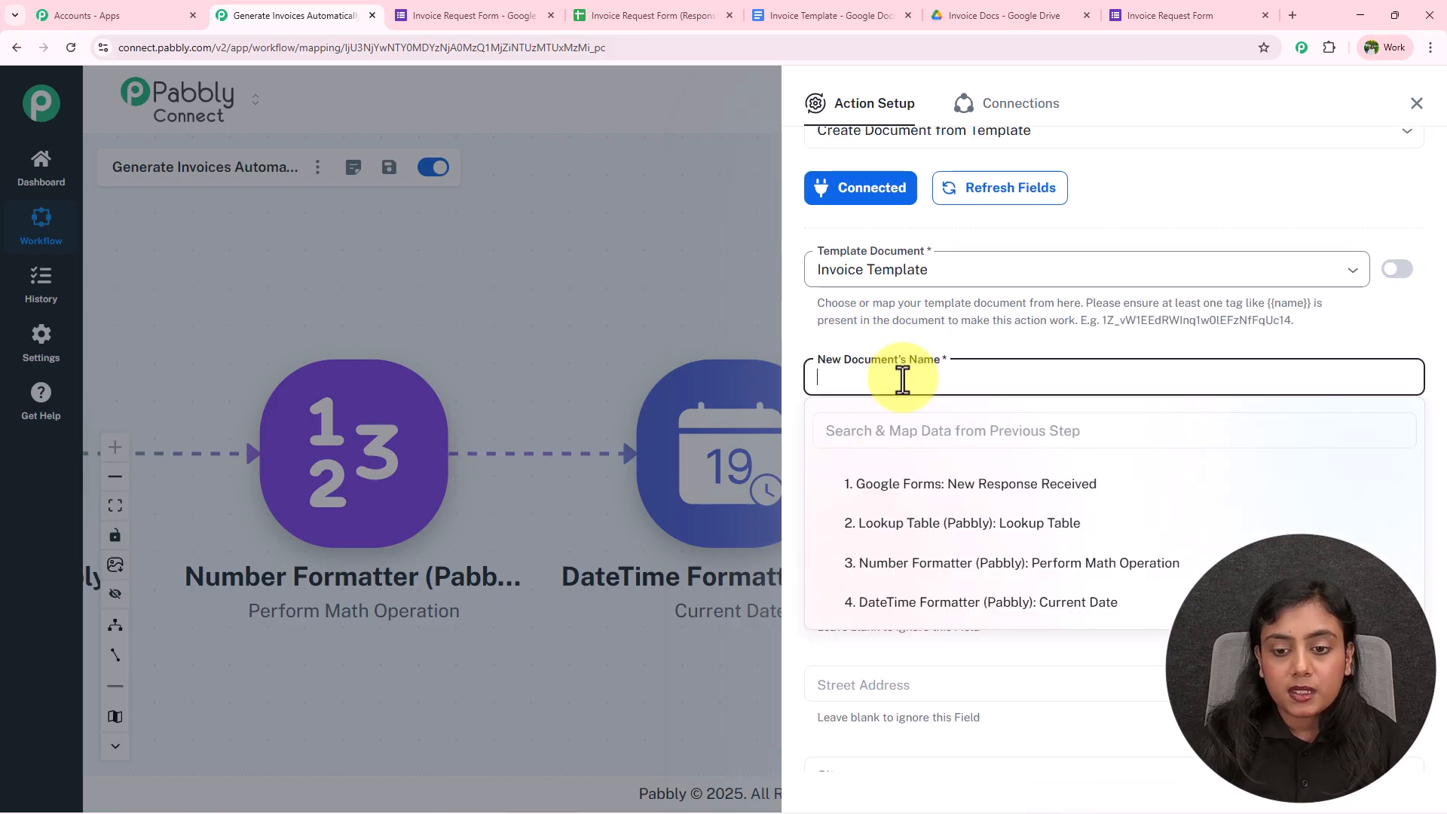
pyautogui.click(947, 494)
pyautogui.scroll(-3, 969, 603)
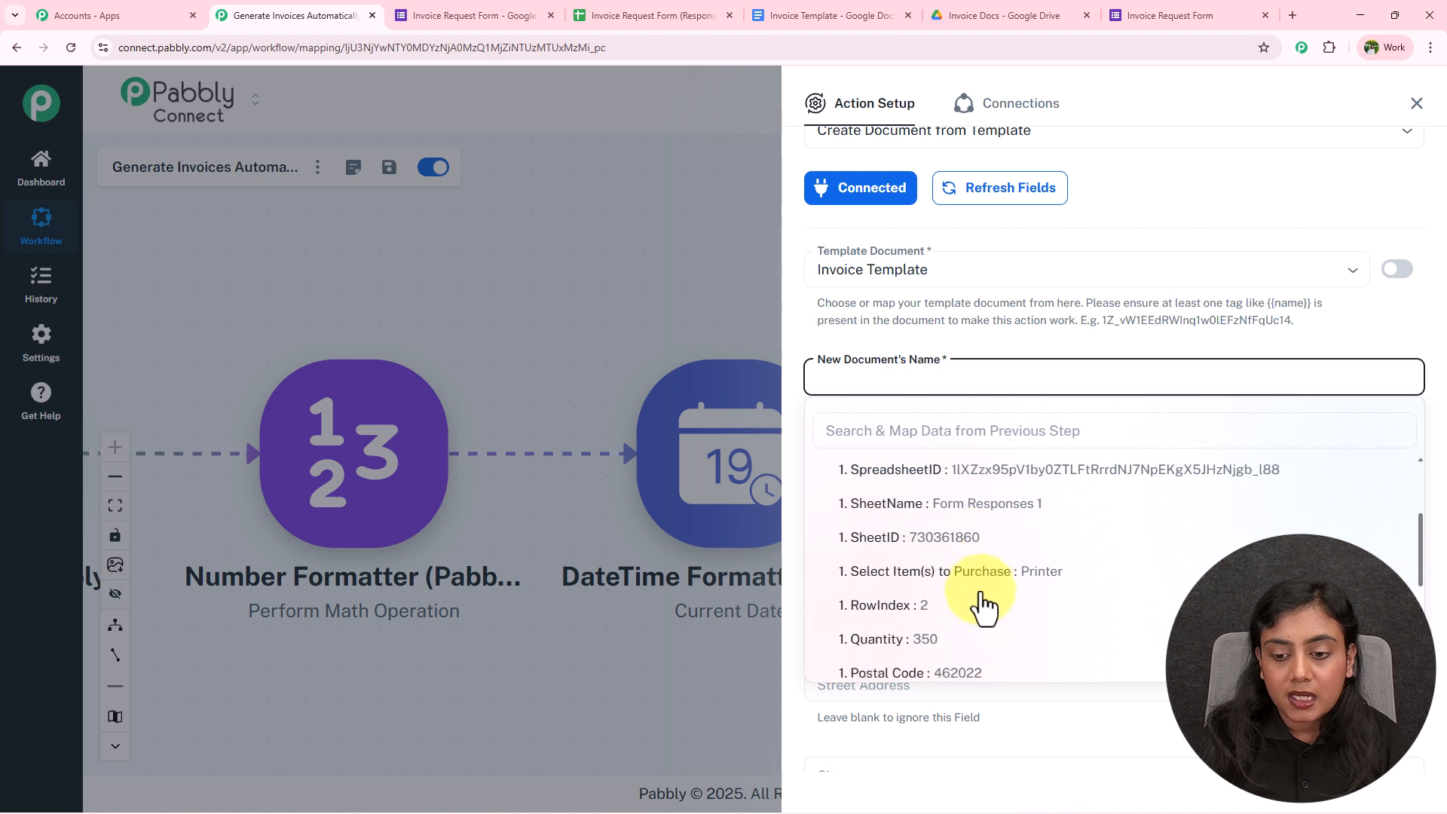
pyautogui.scroll(-1, 990, 595)
pyautogui.click(1002, 667)
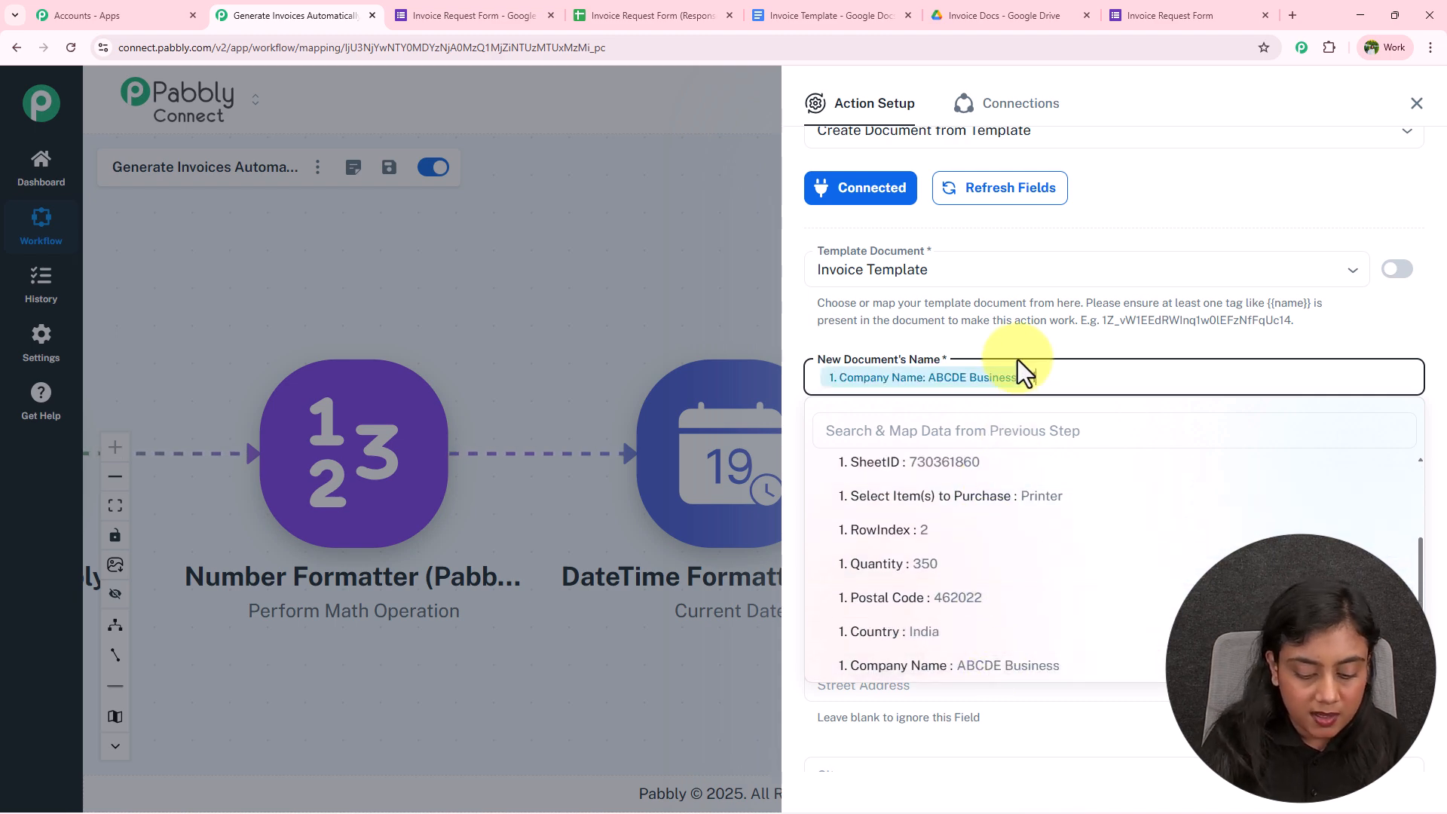
pyautogui.write('Invoice')
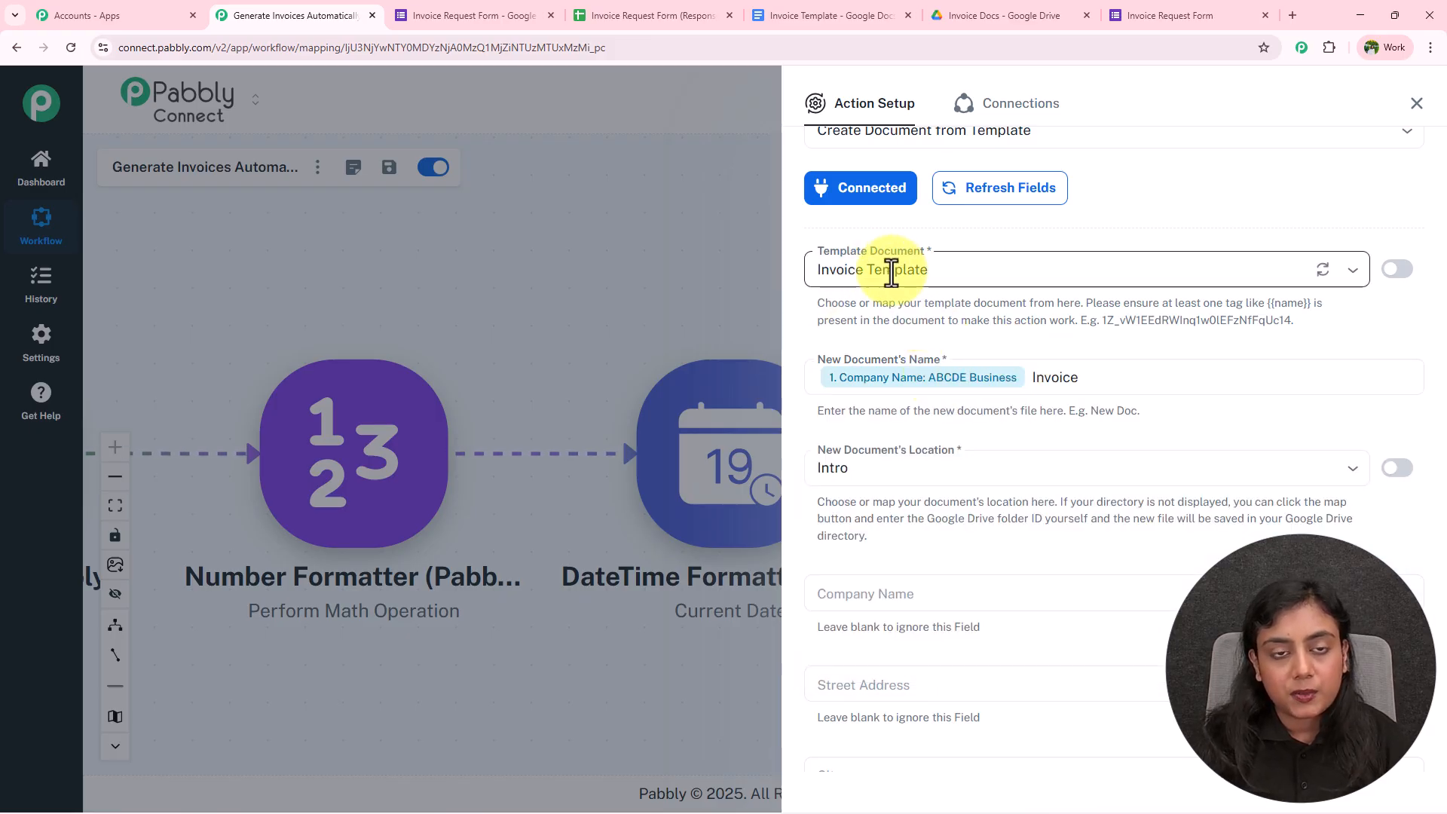
pyautogui.scroll(-2, 892, 273)
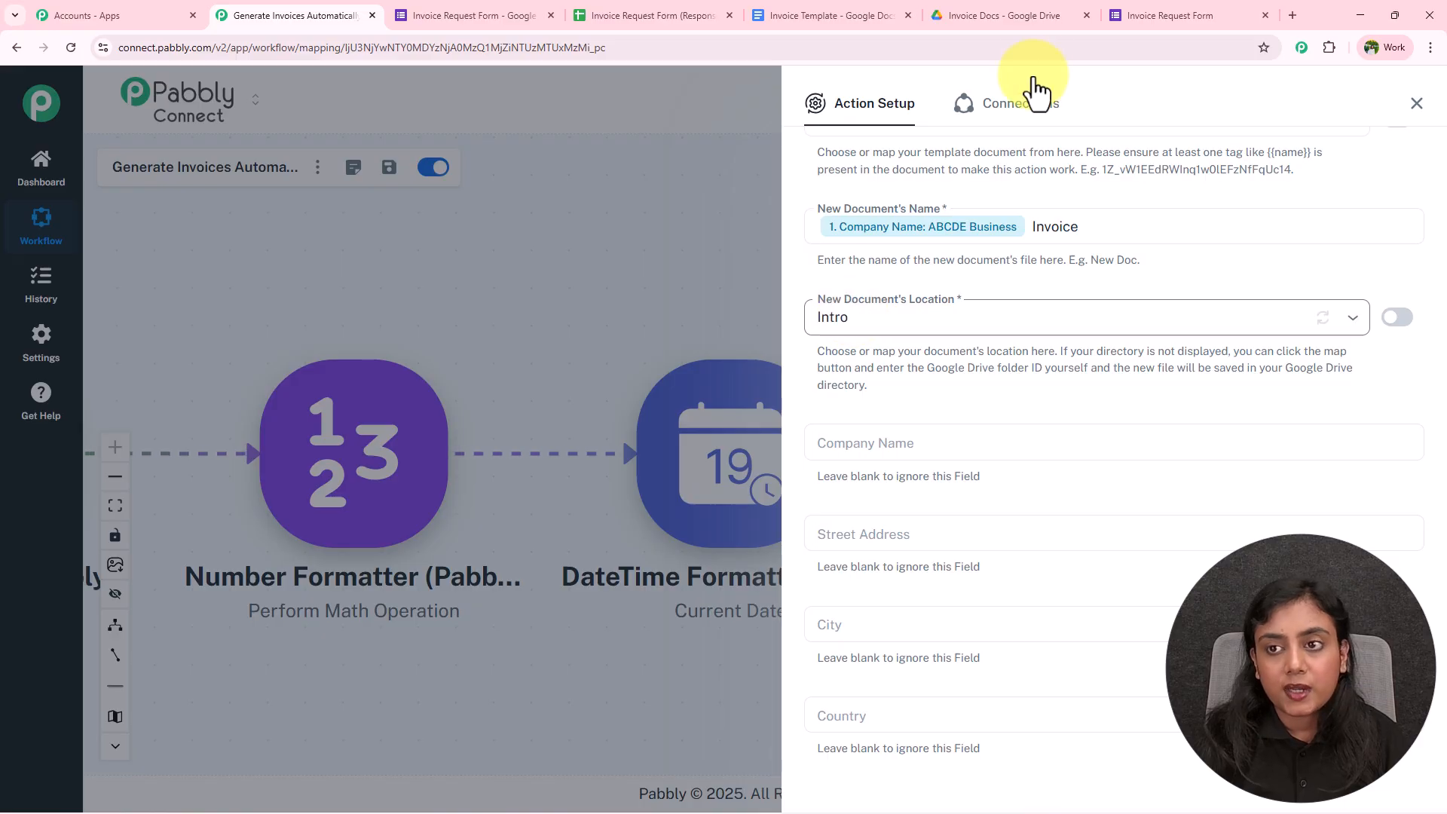
# Set the new document's save location to the Invoice Docs folder
pyautogui.click(1042, 1)
pyautogui.click(867, 378)
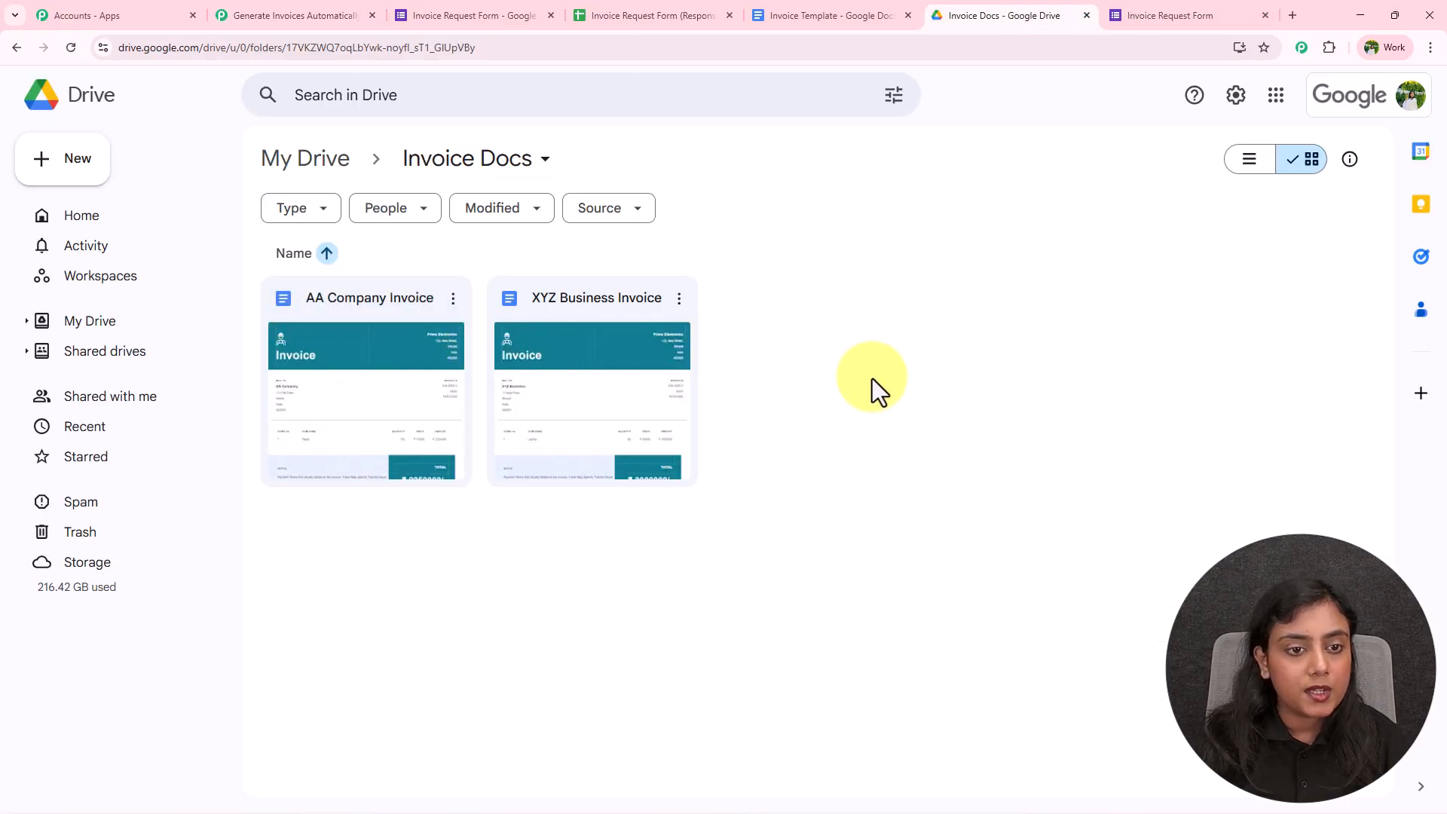
pyautogui.click(279, 13)
pyautogui.click(977, 309)
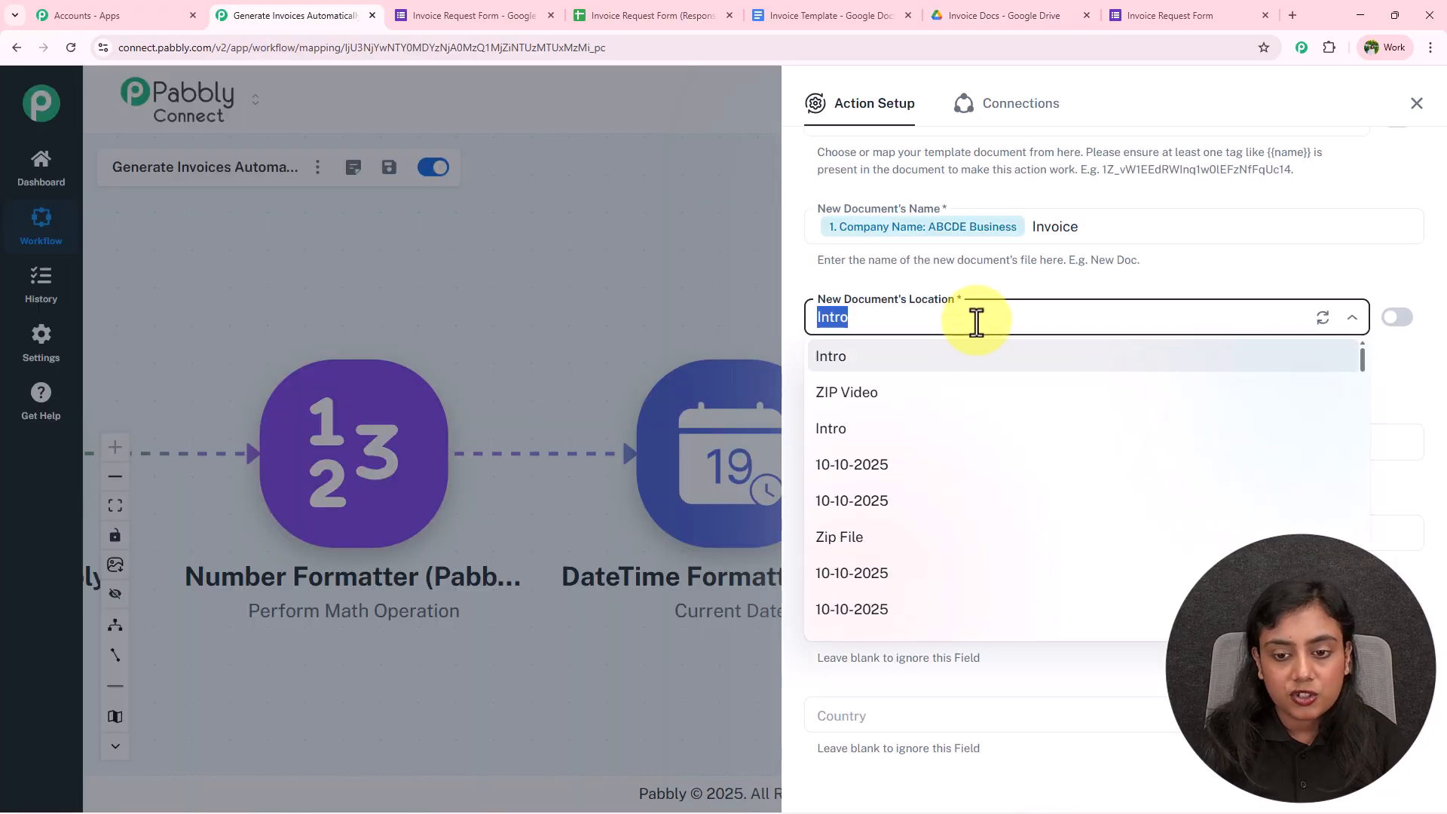
pyautogui.write('In')
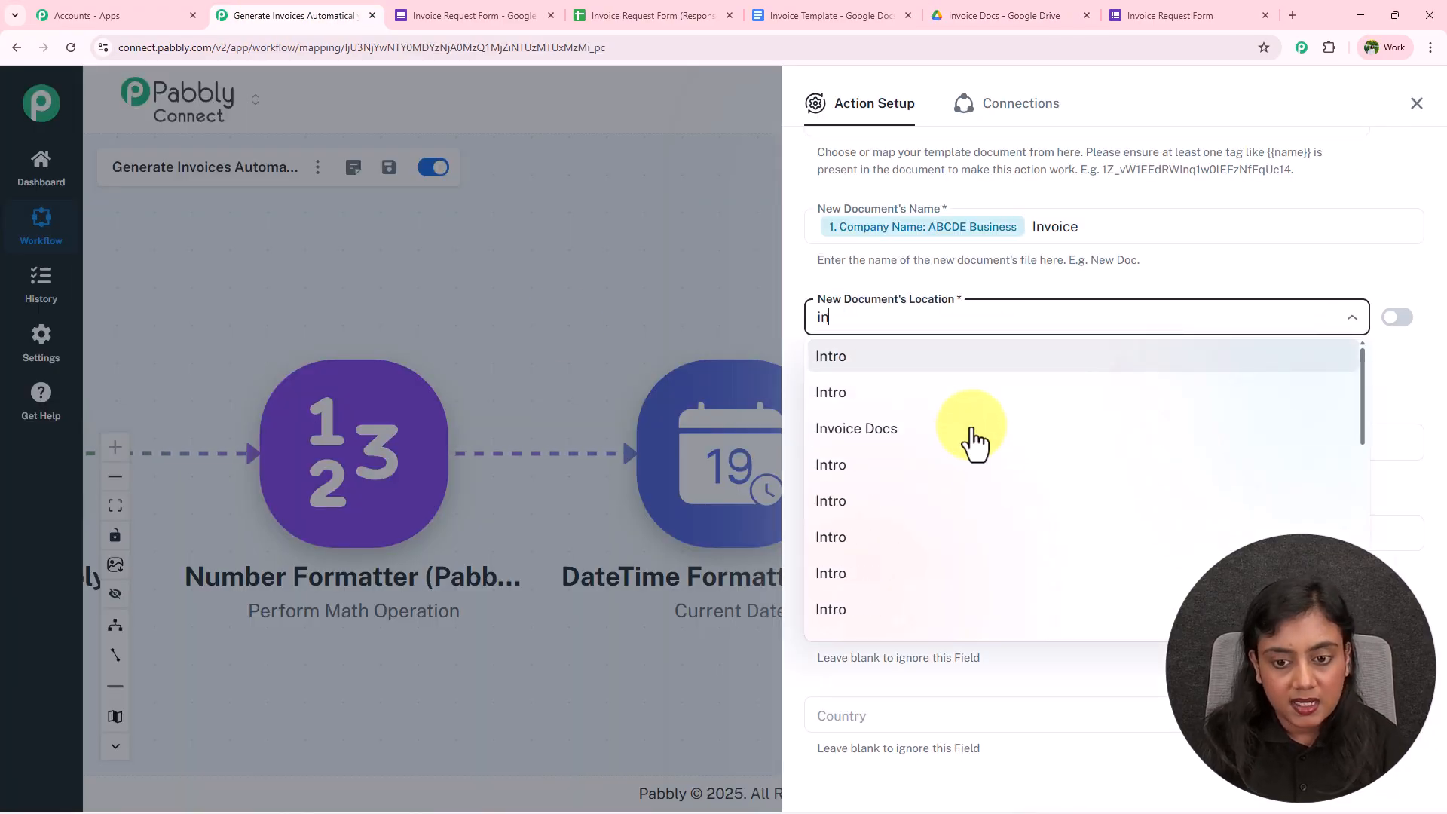
pyautogui.click(965, 425)
pyautogui.scroll(-2, 952, 362)
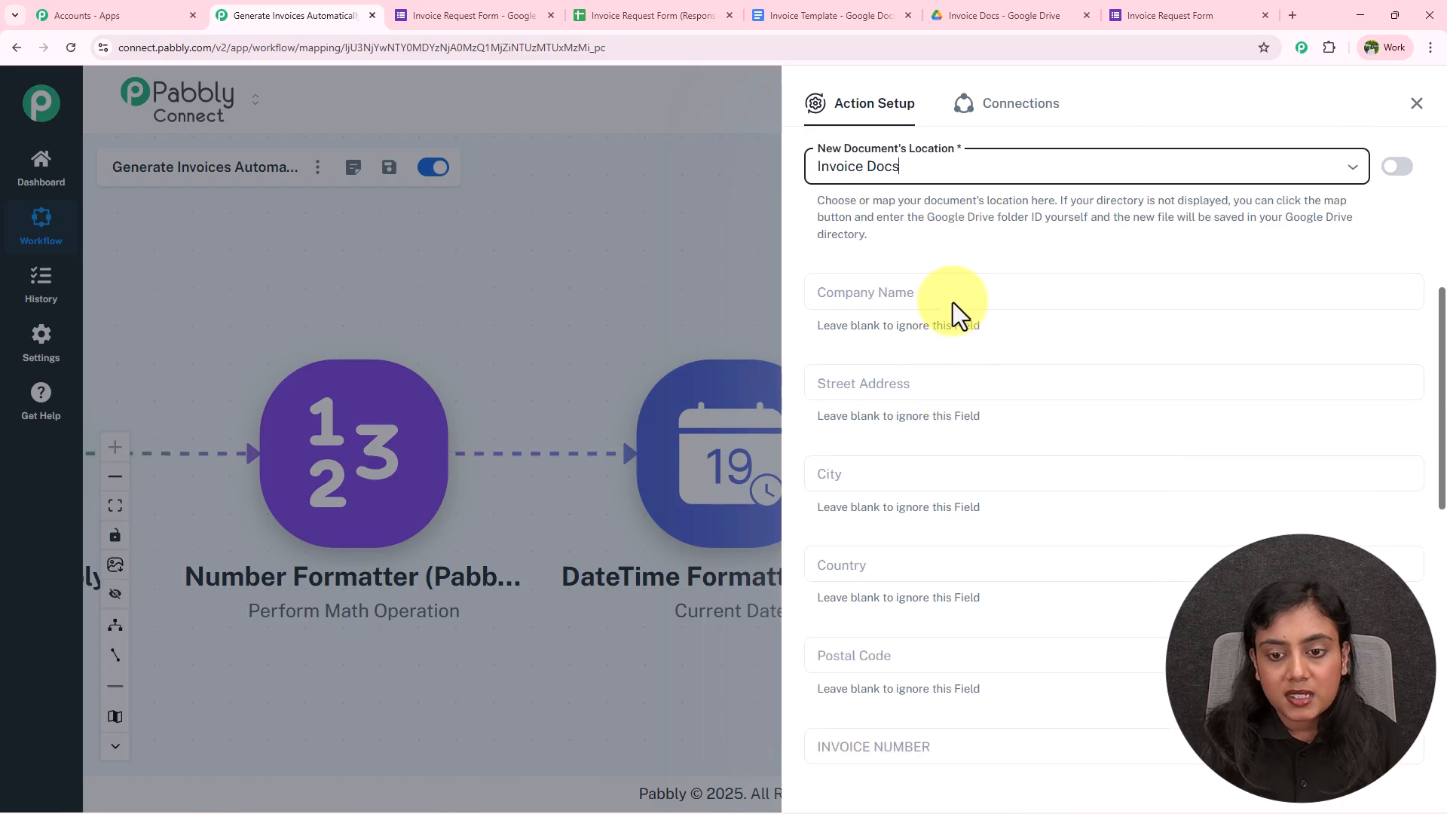
pyautogui.scroll(-5, 928, 376)
pyautogui.scroll(-3, 930, 404)
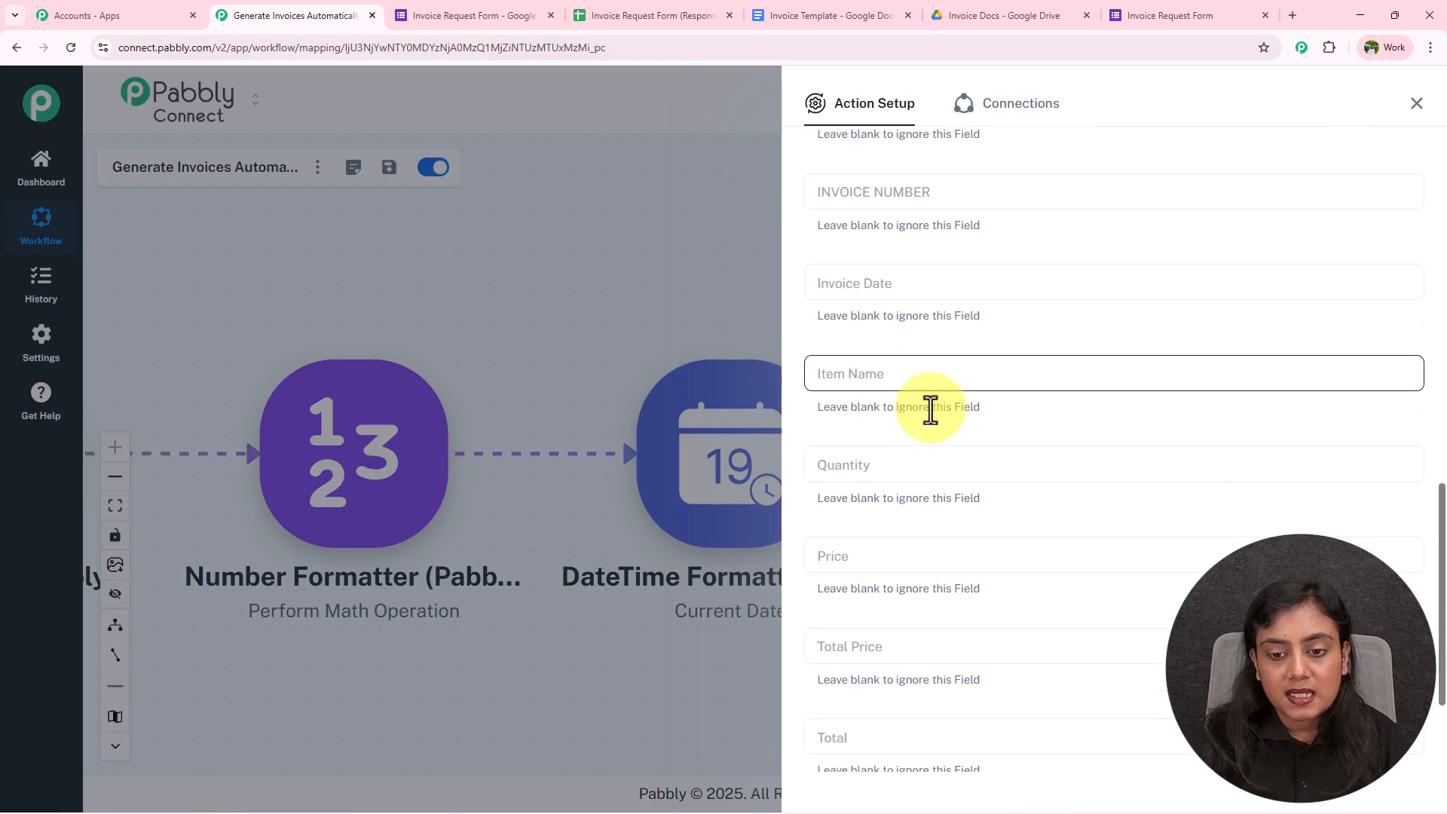
pyautogui.scroll(4, 932, 482)
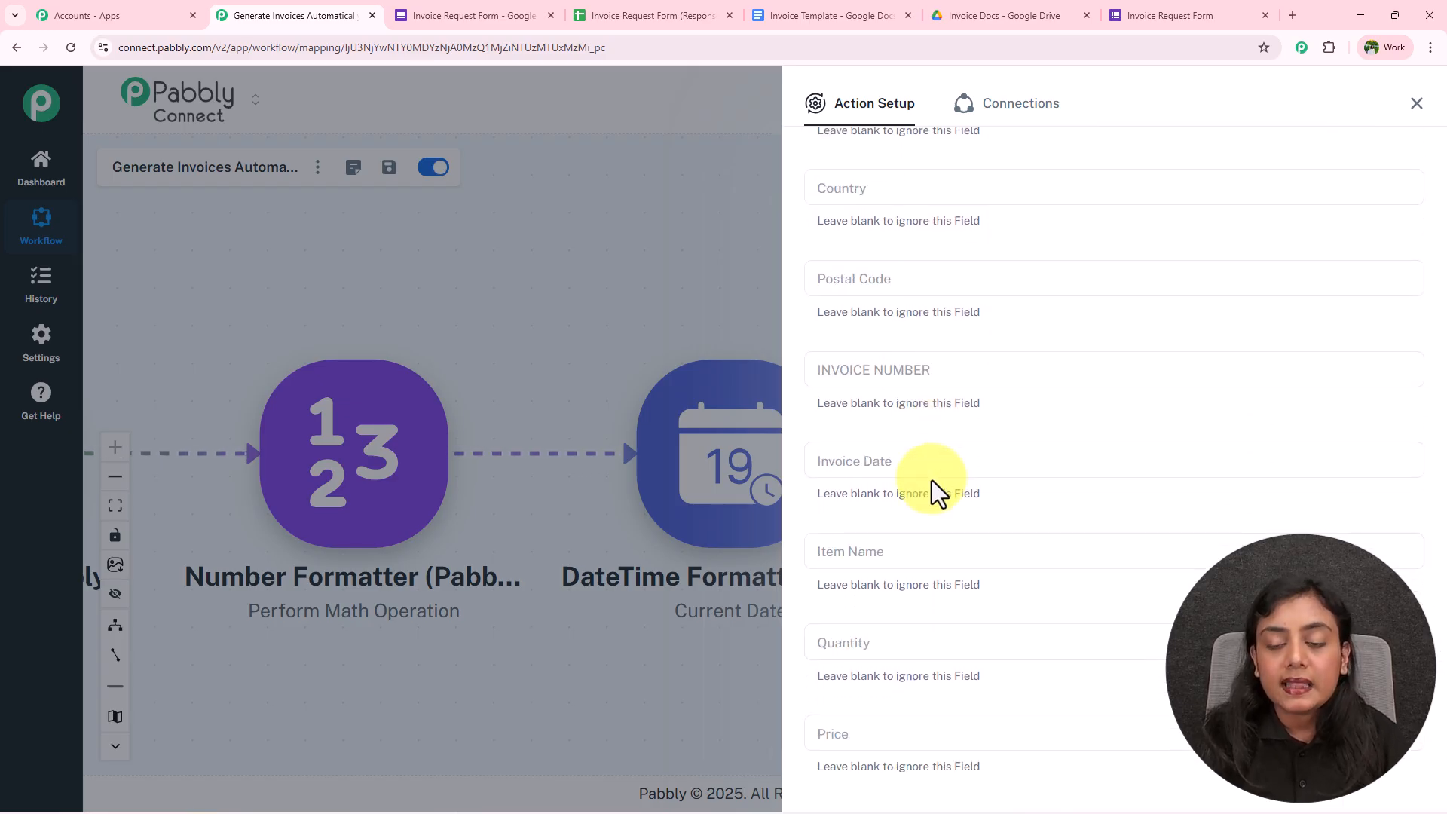
pyautogui.scroll(6, 932, 481)
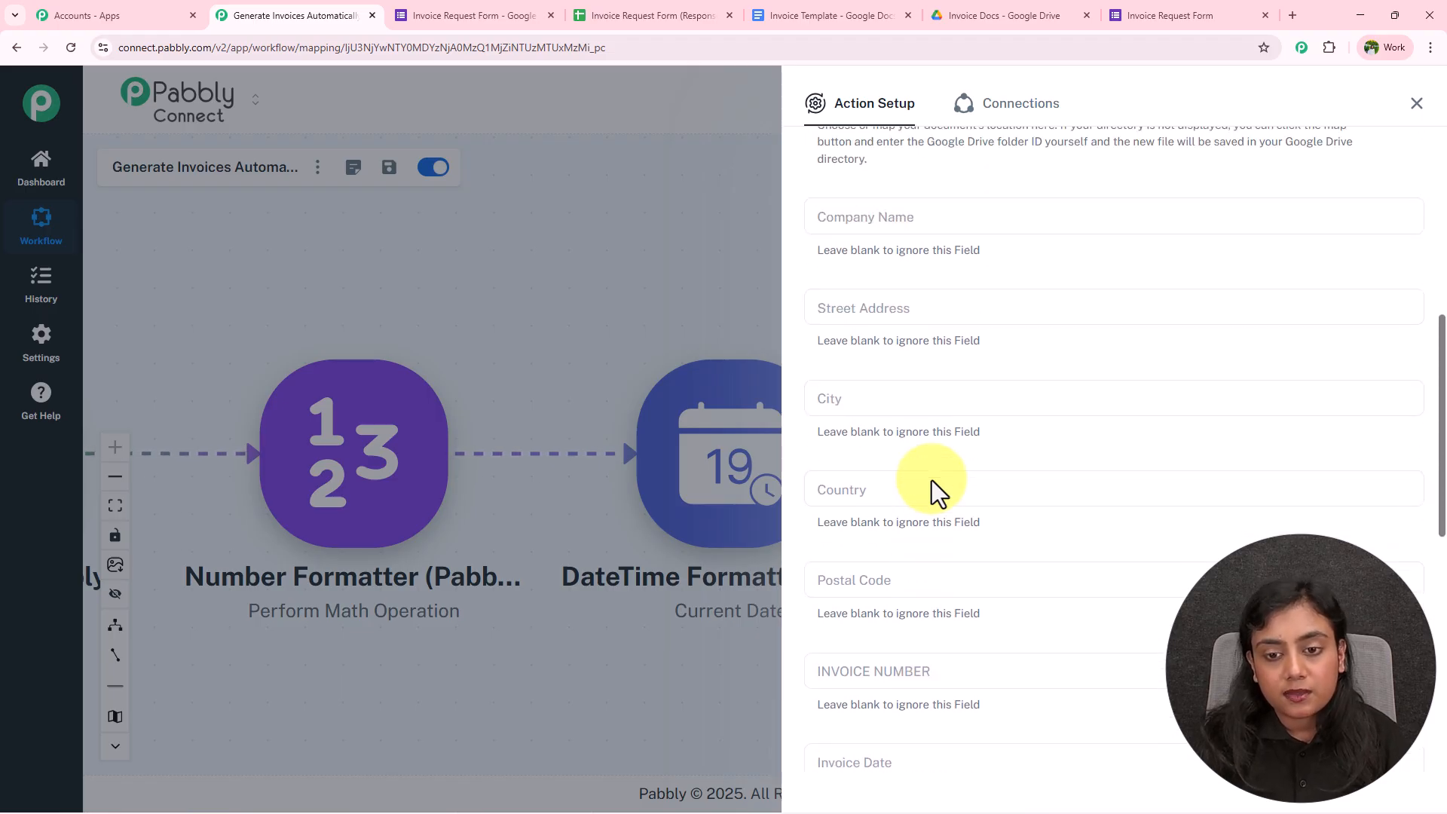
# Map the form's company name and billing address into Company Name and Street Address
pyautogui.click(931, 369)
pyautogui.click(937, 472)
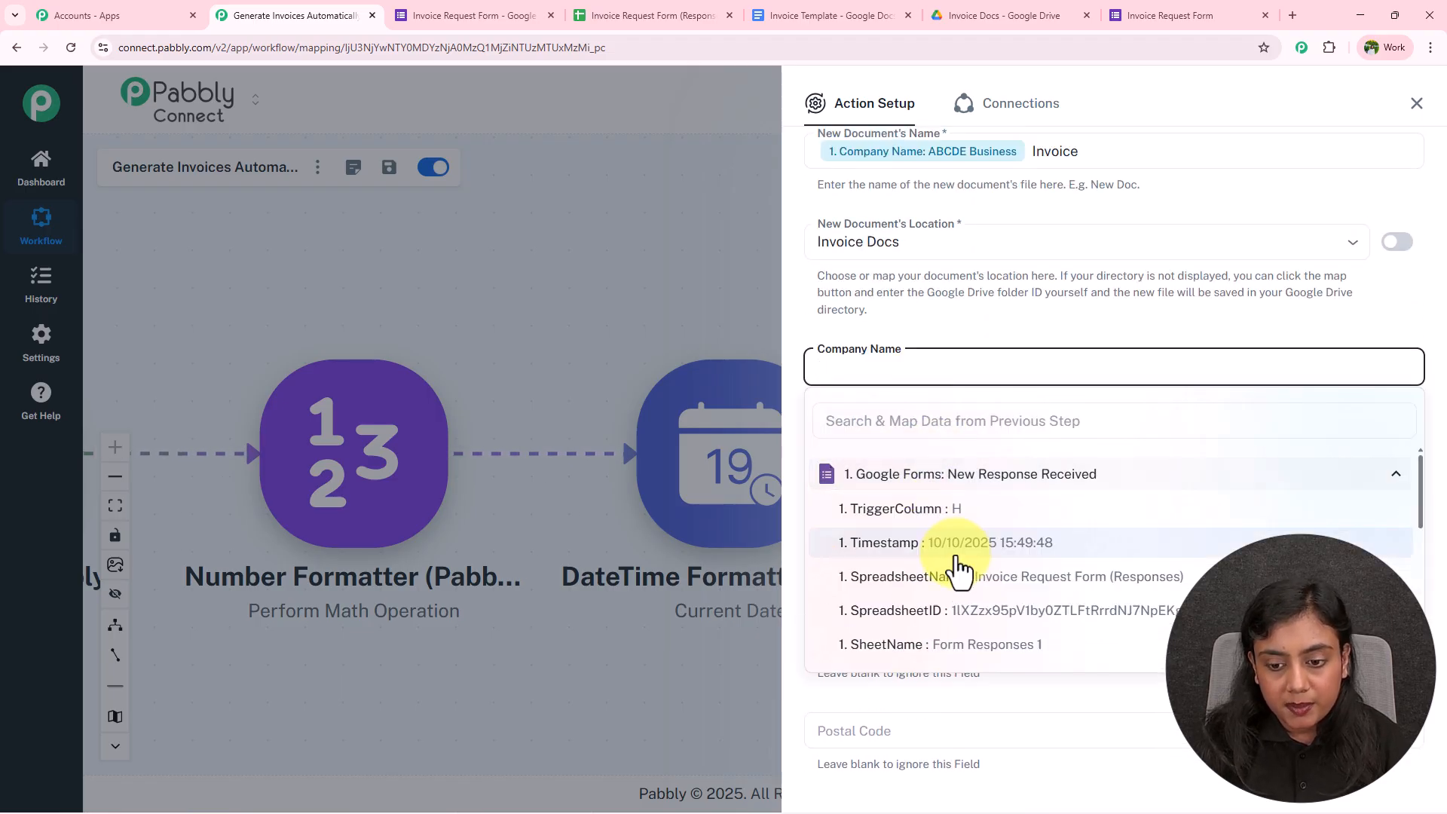
pyautogui.scroll(-4, 958, 567)
pyautogui.click(981, 653)
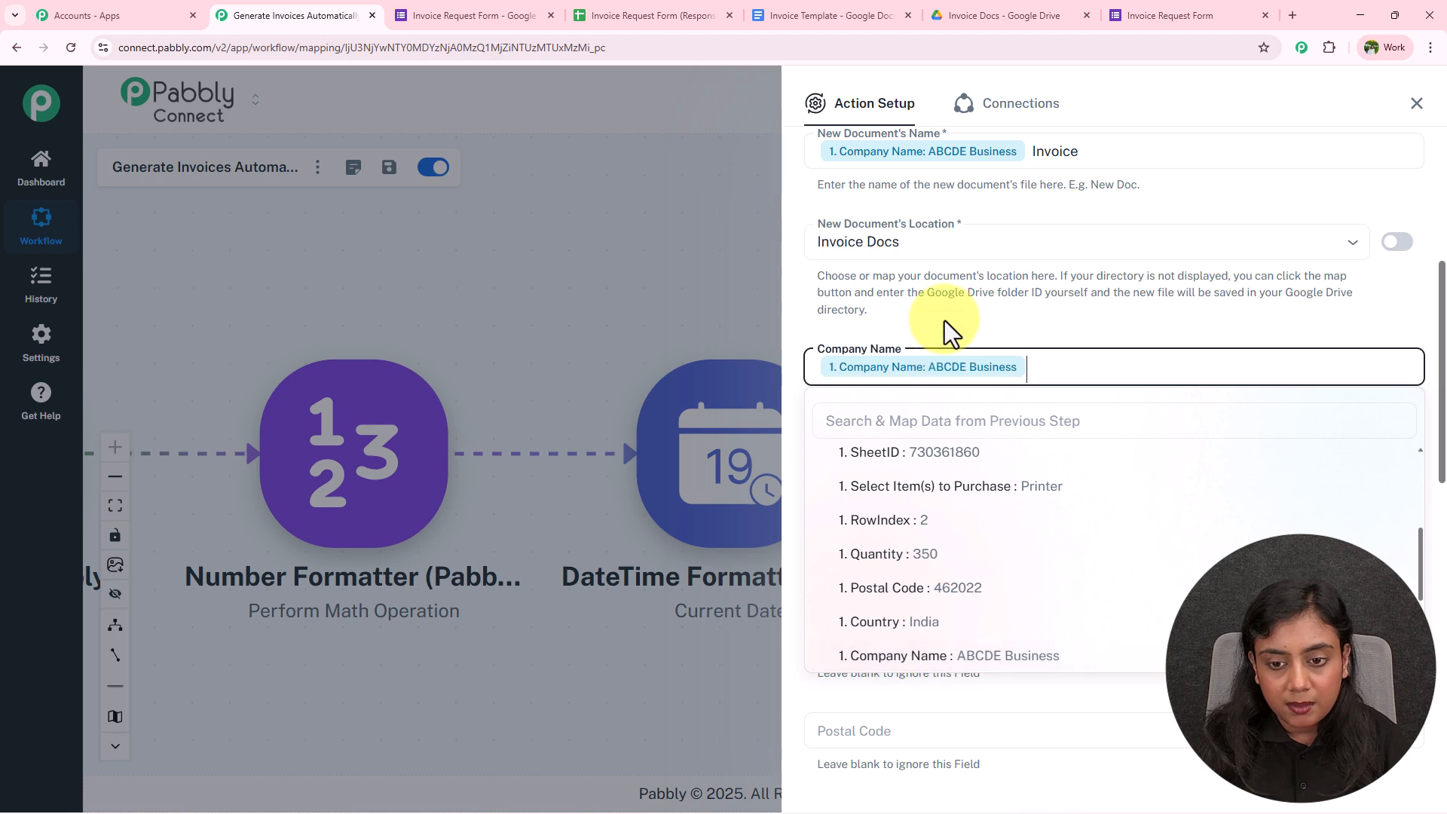
pyautogui.scroll(-1, 944, 319)
pyautogui.click(950, 364)
pyautogui.click(970, 415)
pyautogui.scroll(-4, 986, 556)
pyautogui.scroll(-2, 986, 557)
pyautogui.click(982, 503)
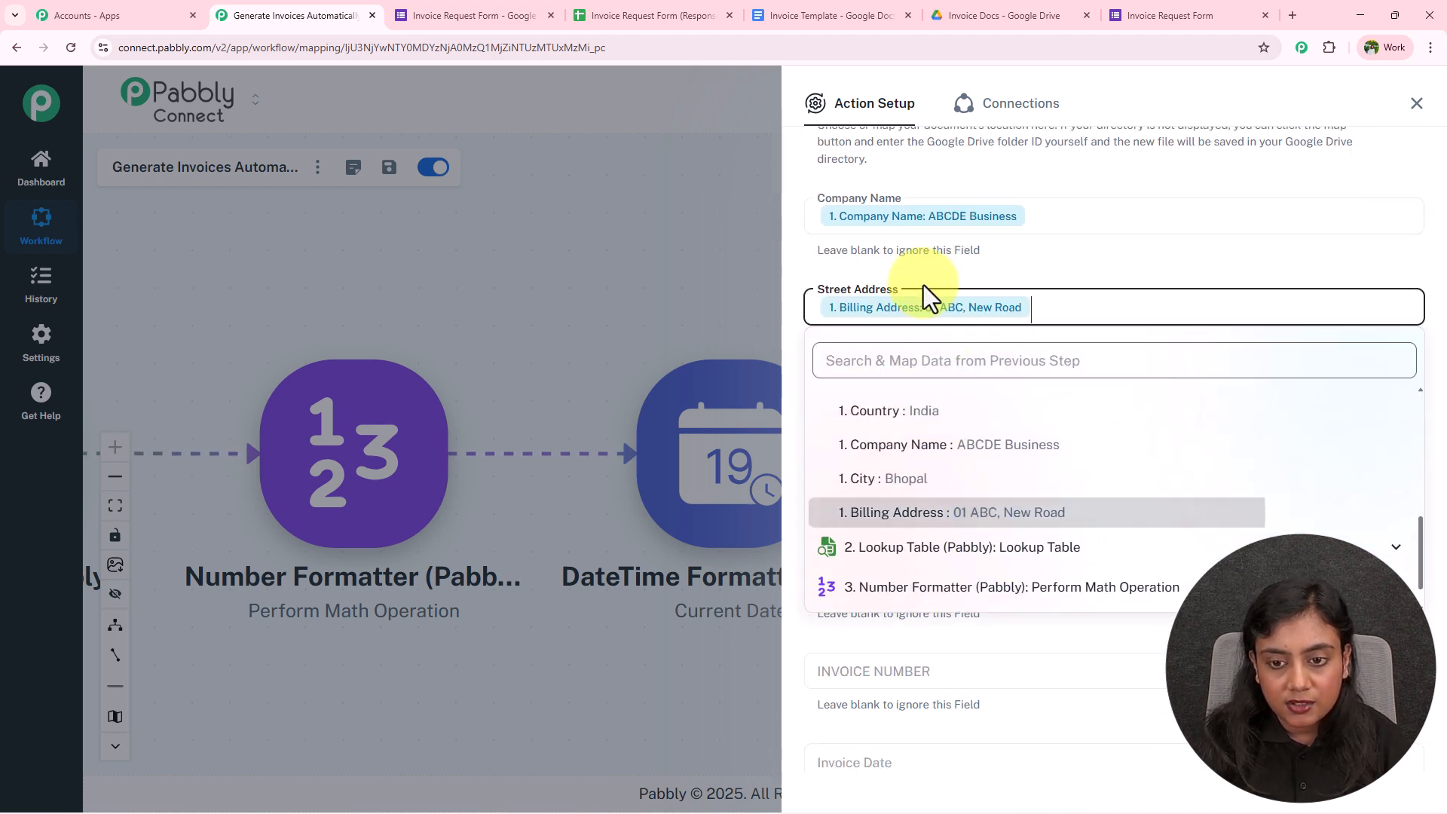
pyautogui.scroll(-3, 922, 247)
# Map the form's city and country (India) into the City and Country fields
pyautogui.click(906, 170)
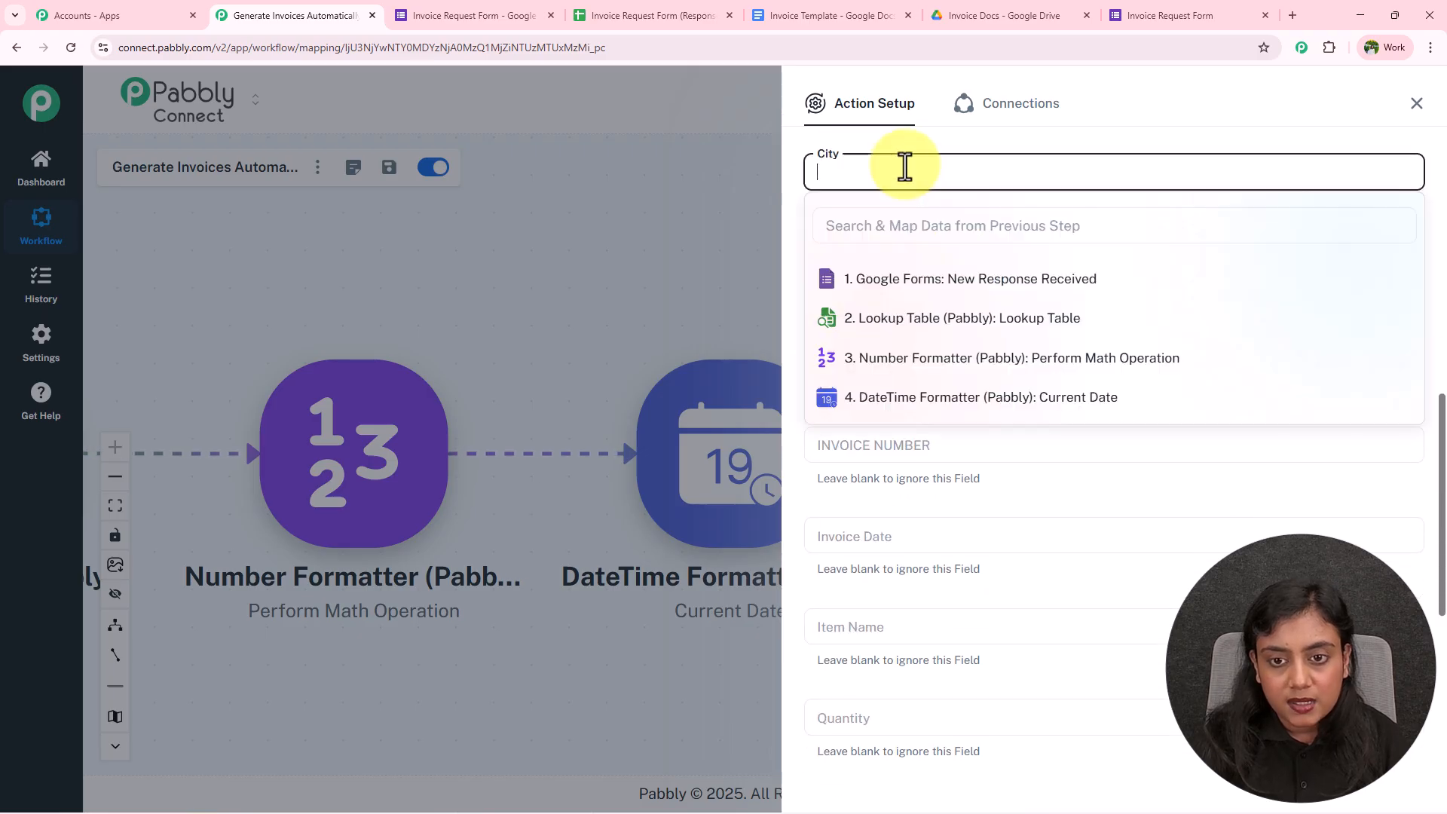
pyautogui.click(943, 279)
pyautogui.scroll(-5, 985, 422)
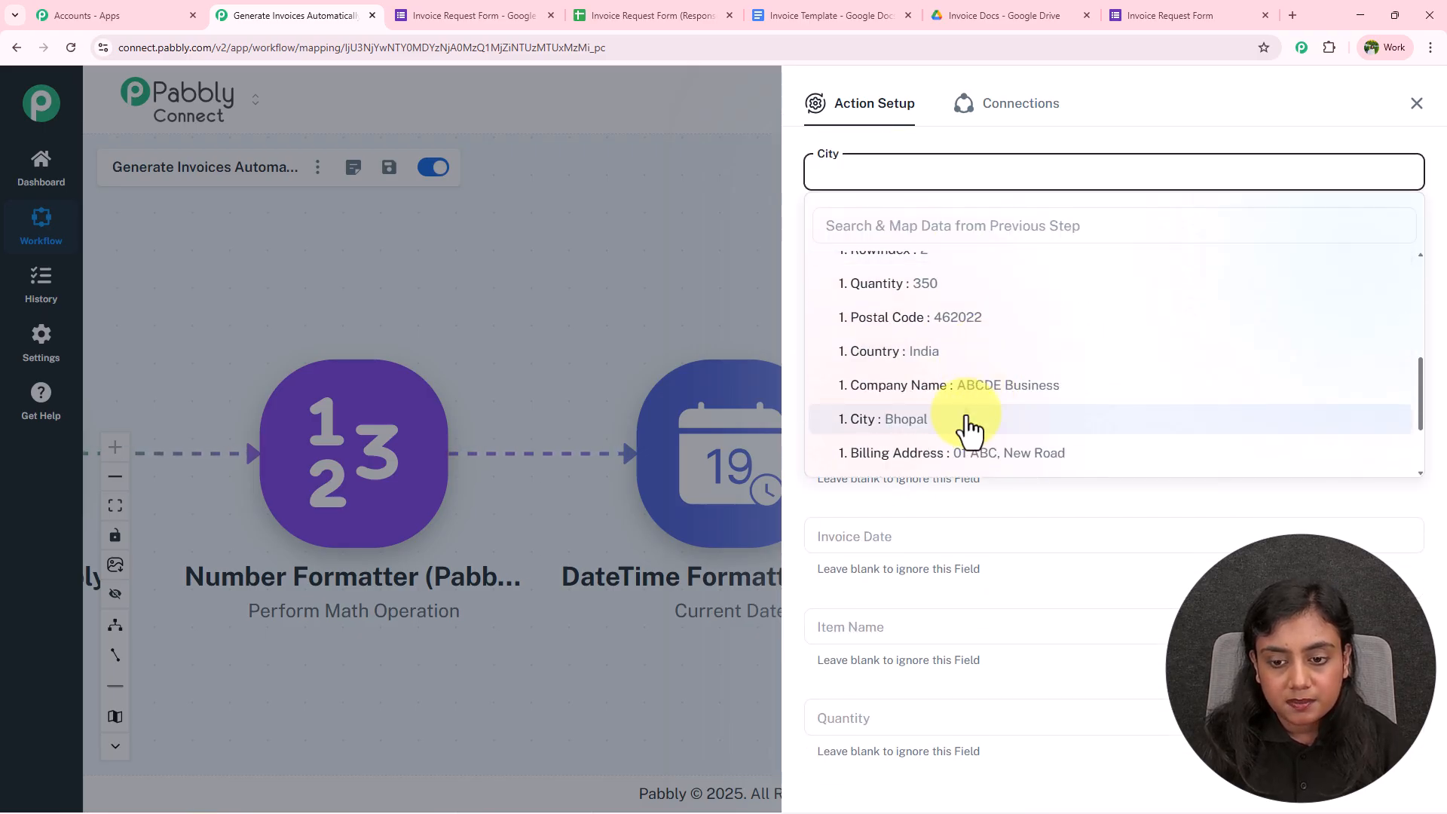
pyautogui.click(965, 419)
pyautogui.click(921, 263)
pyautogui.click(942, 368)
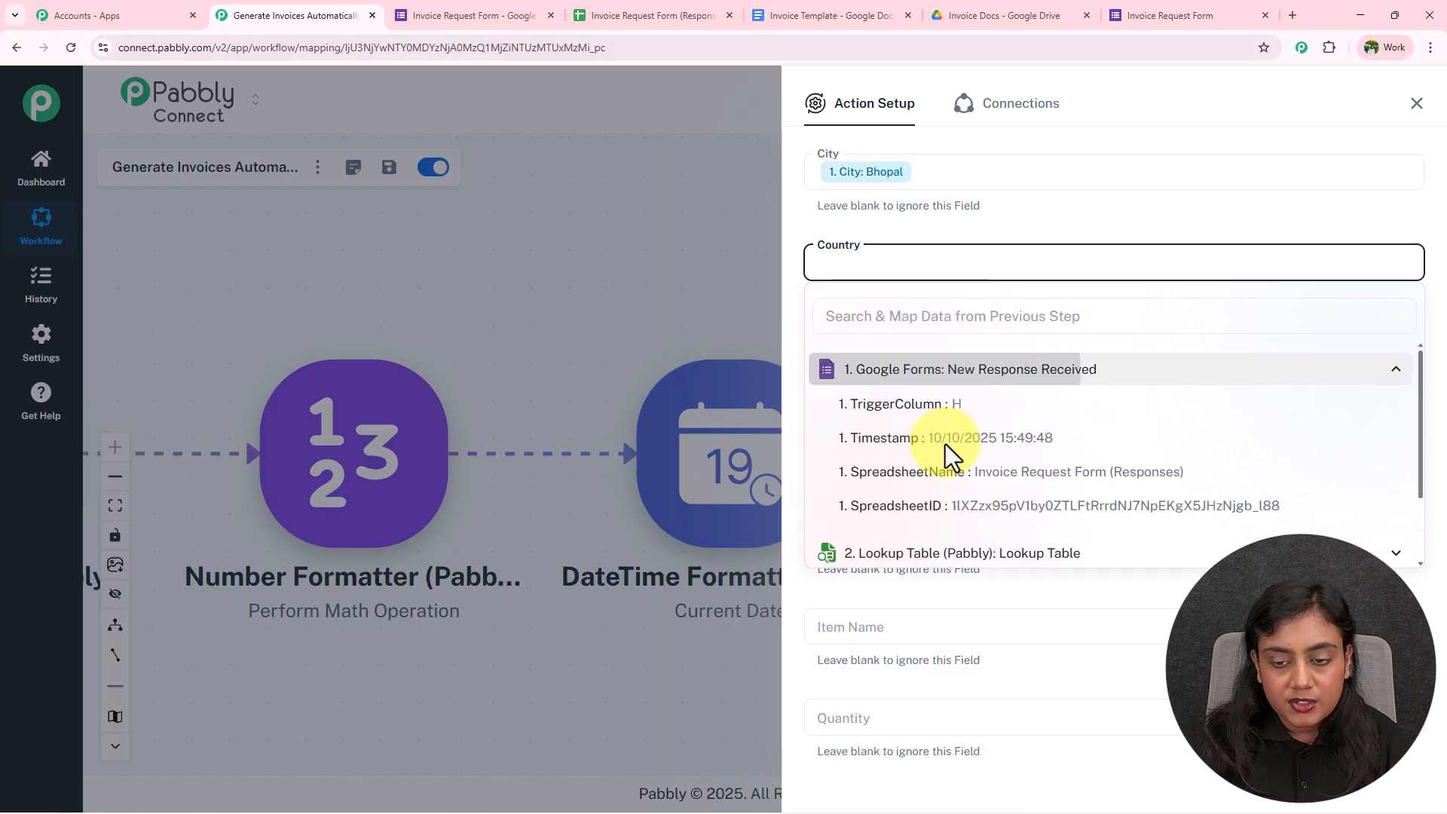
pyautogui.scroll(-3, 971, 513)
pyautogui.click(951, 441)
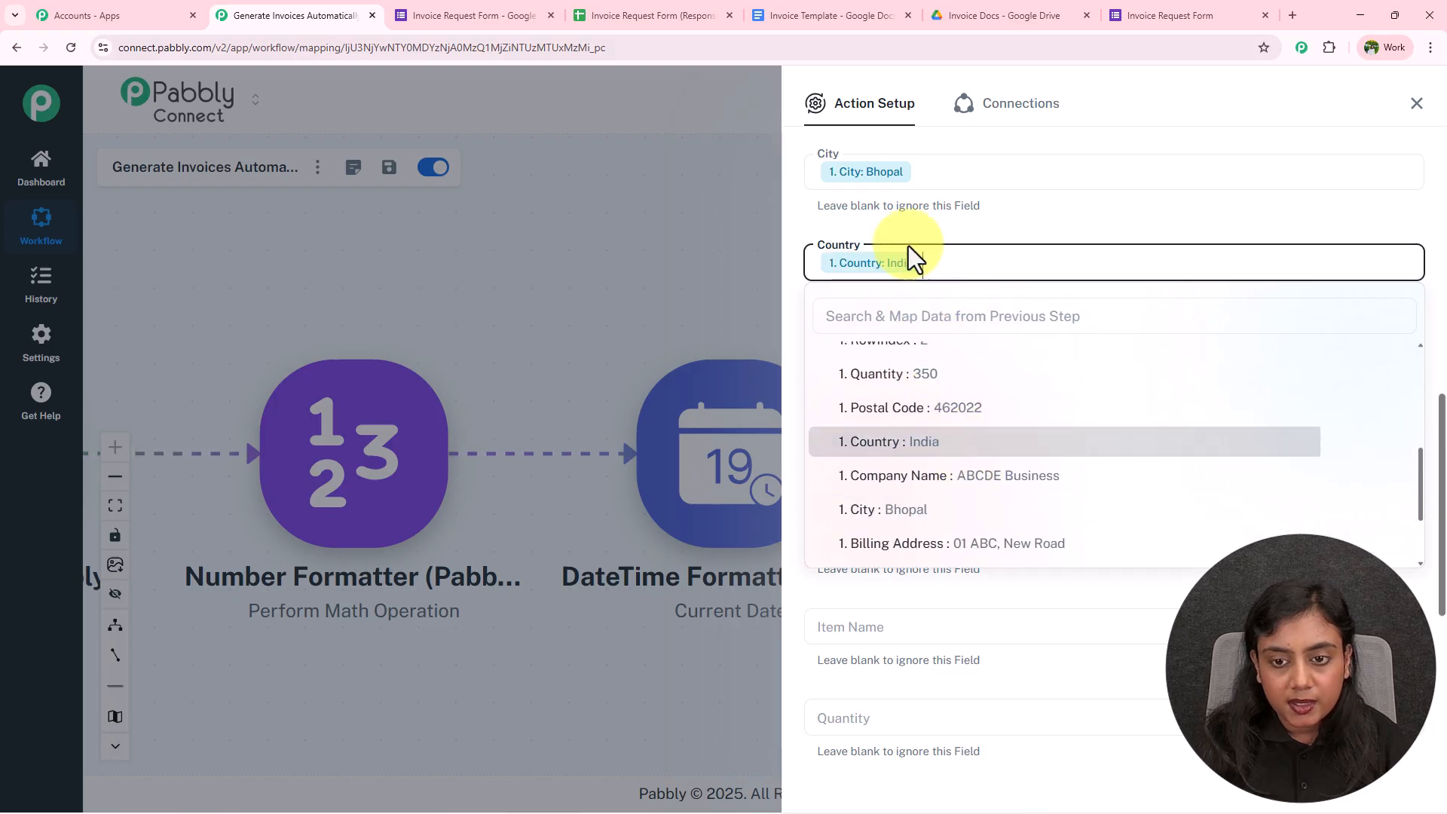
pyautogui.scroll(-1, 905, 249)
# Map the form's postal code 462022 into the Postal Code field
pyautogui.click(898, 277)
pyautogui.click(946, 387)
pyautogui.scroll(-2, 952, 483)
pyautogui.scroll(-3, 954, 528)
pyautogui.click(947, 423)
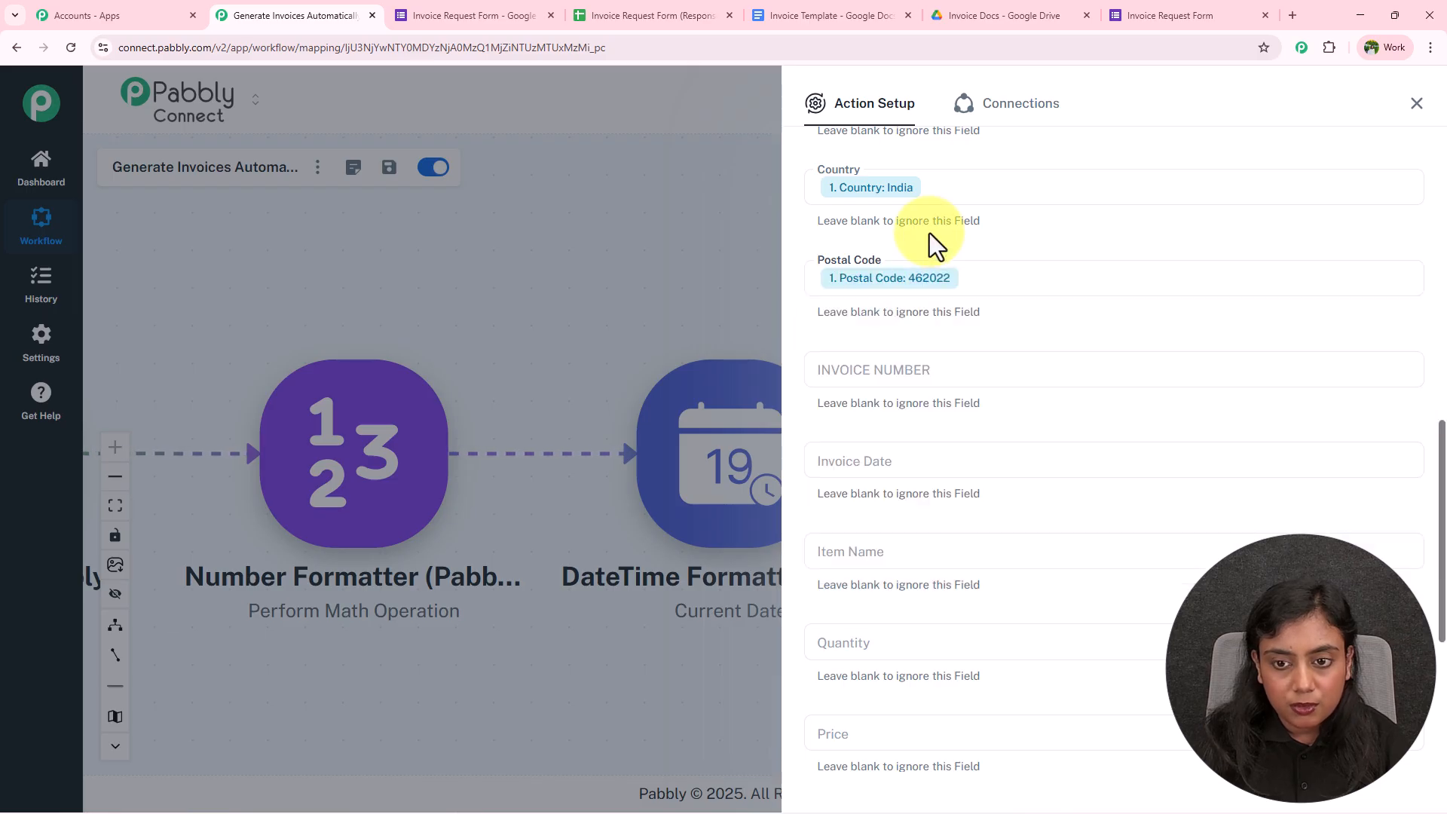
pyautogui.scroll(-1, 929, 249)
pyautogui.click(907, 295)
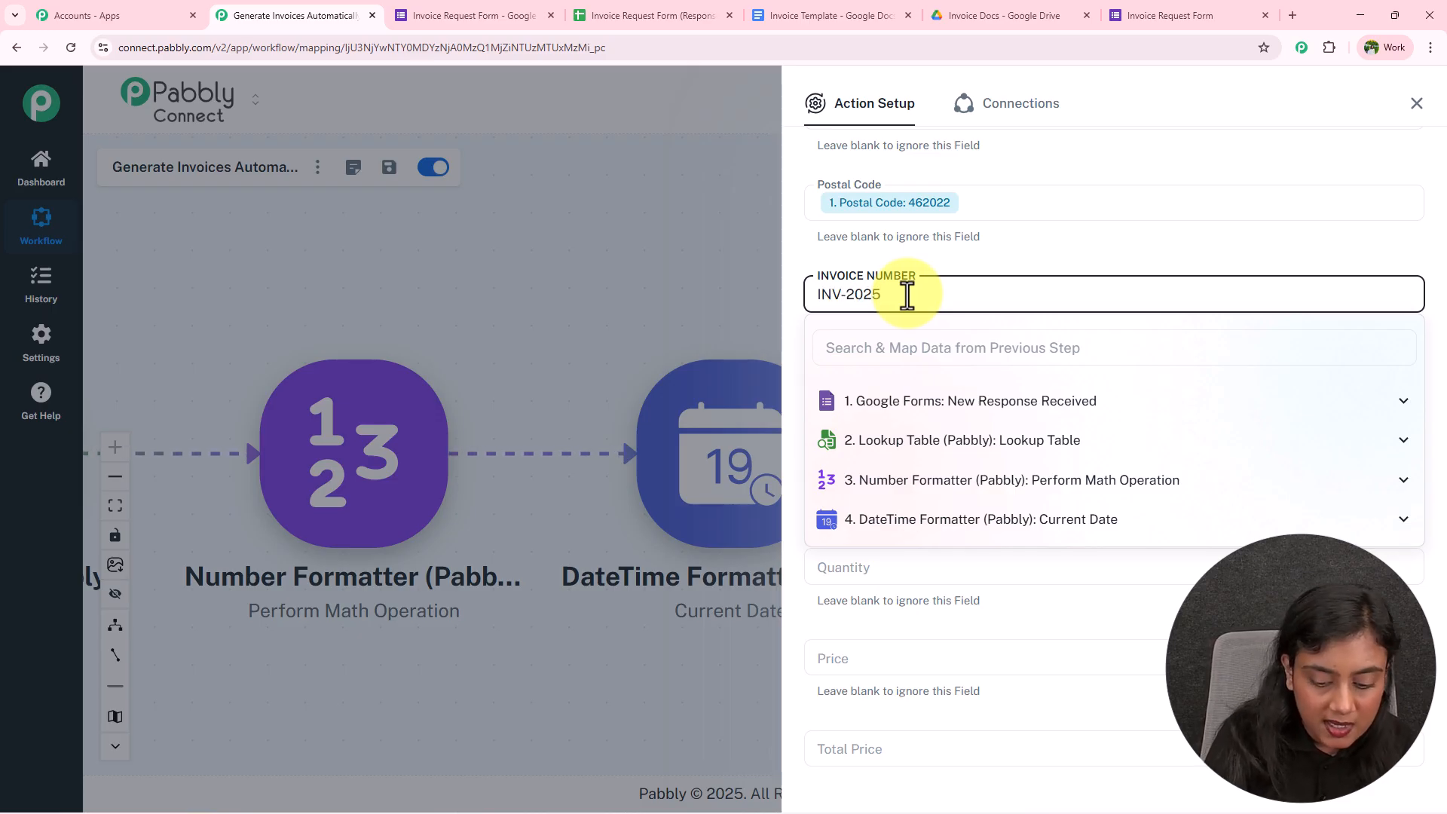
# Append the form's row index to the INV-2025- invoice number
pyautogui.click(898, 409)
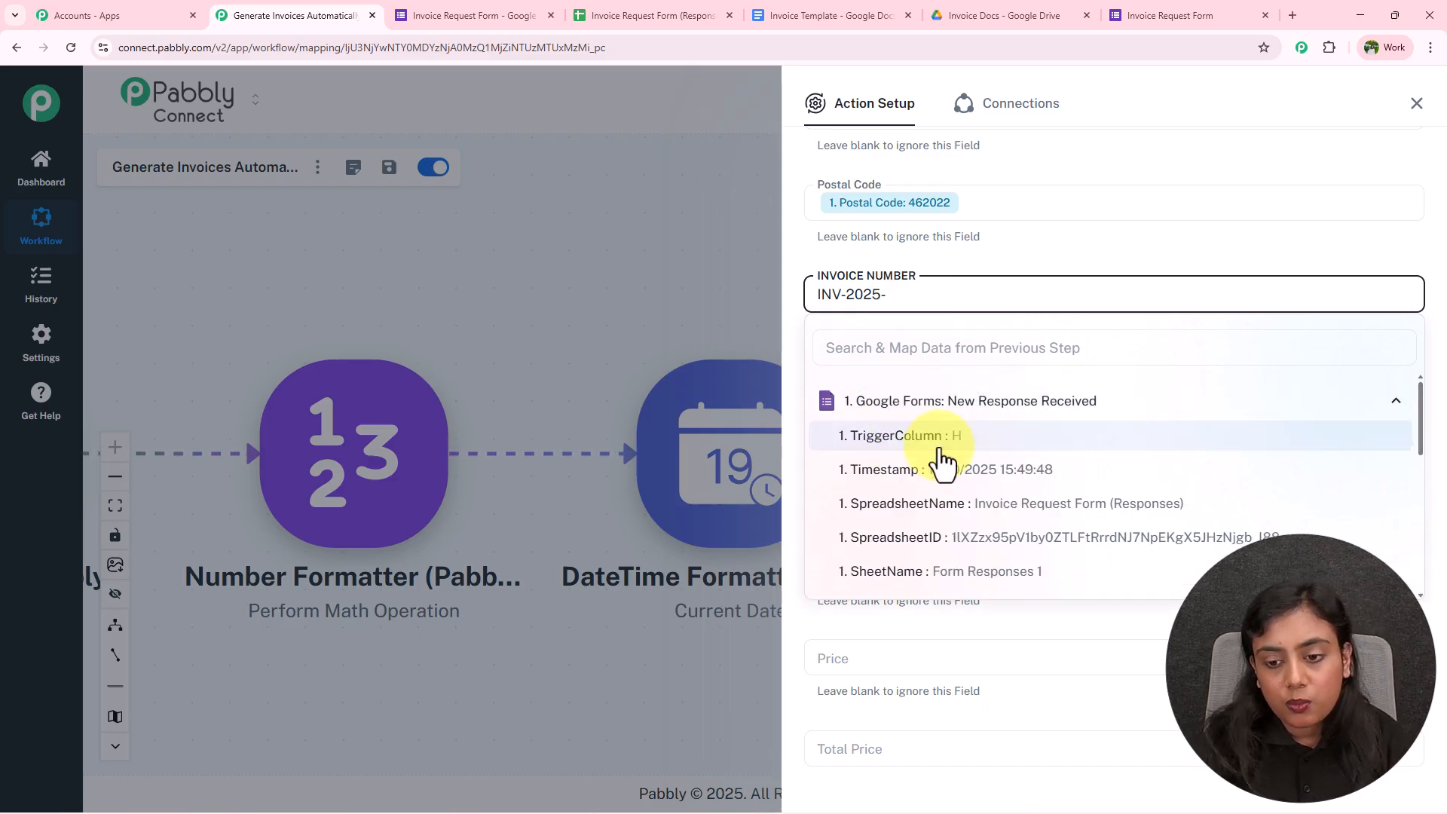
pyautogui.scroll(-2, 954, 473)
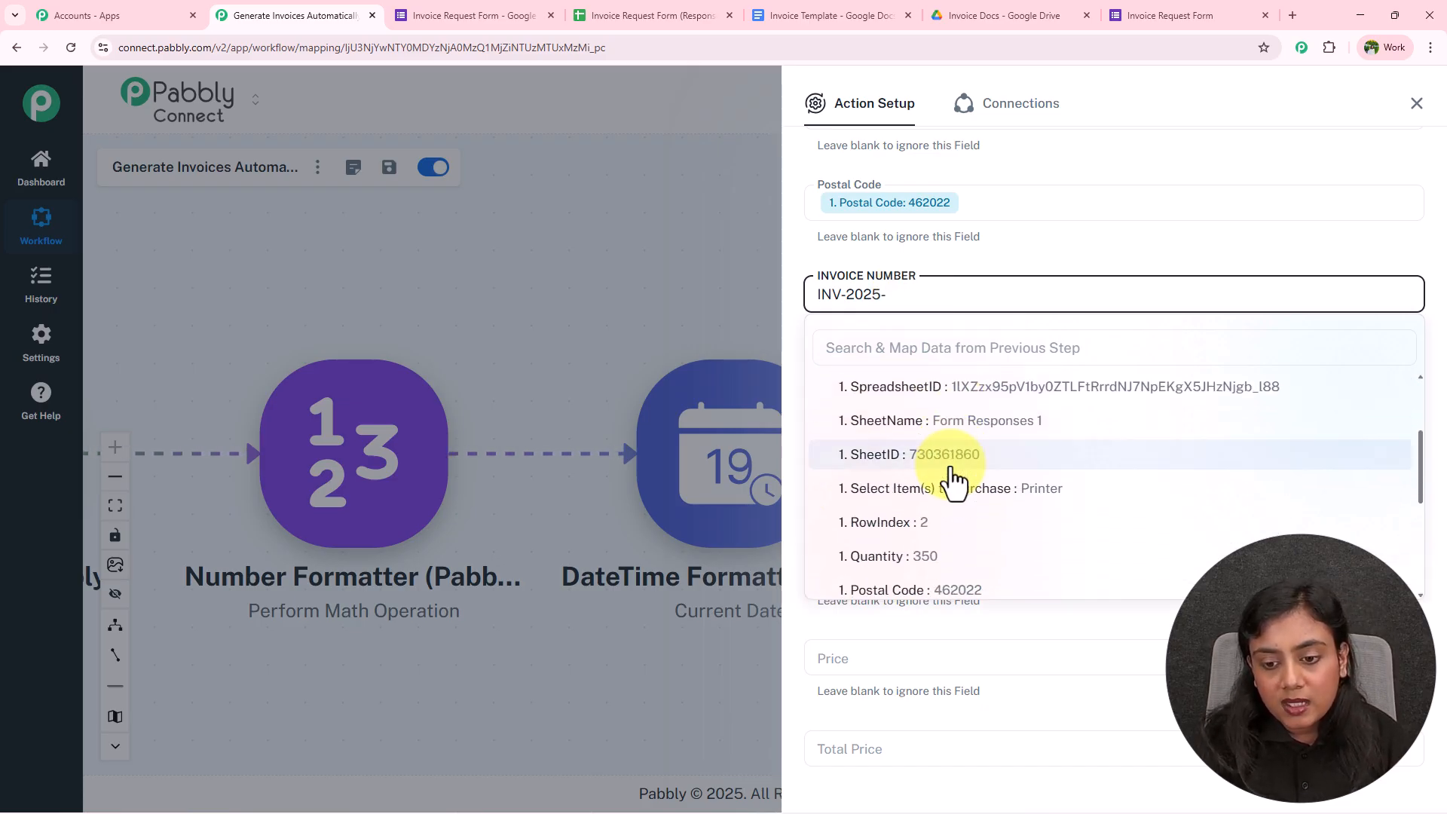
pyautogui.click(955, 528)
pyautogui.click(972, 251)
pyautogui.scroll(-2, 973, 252)
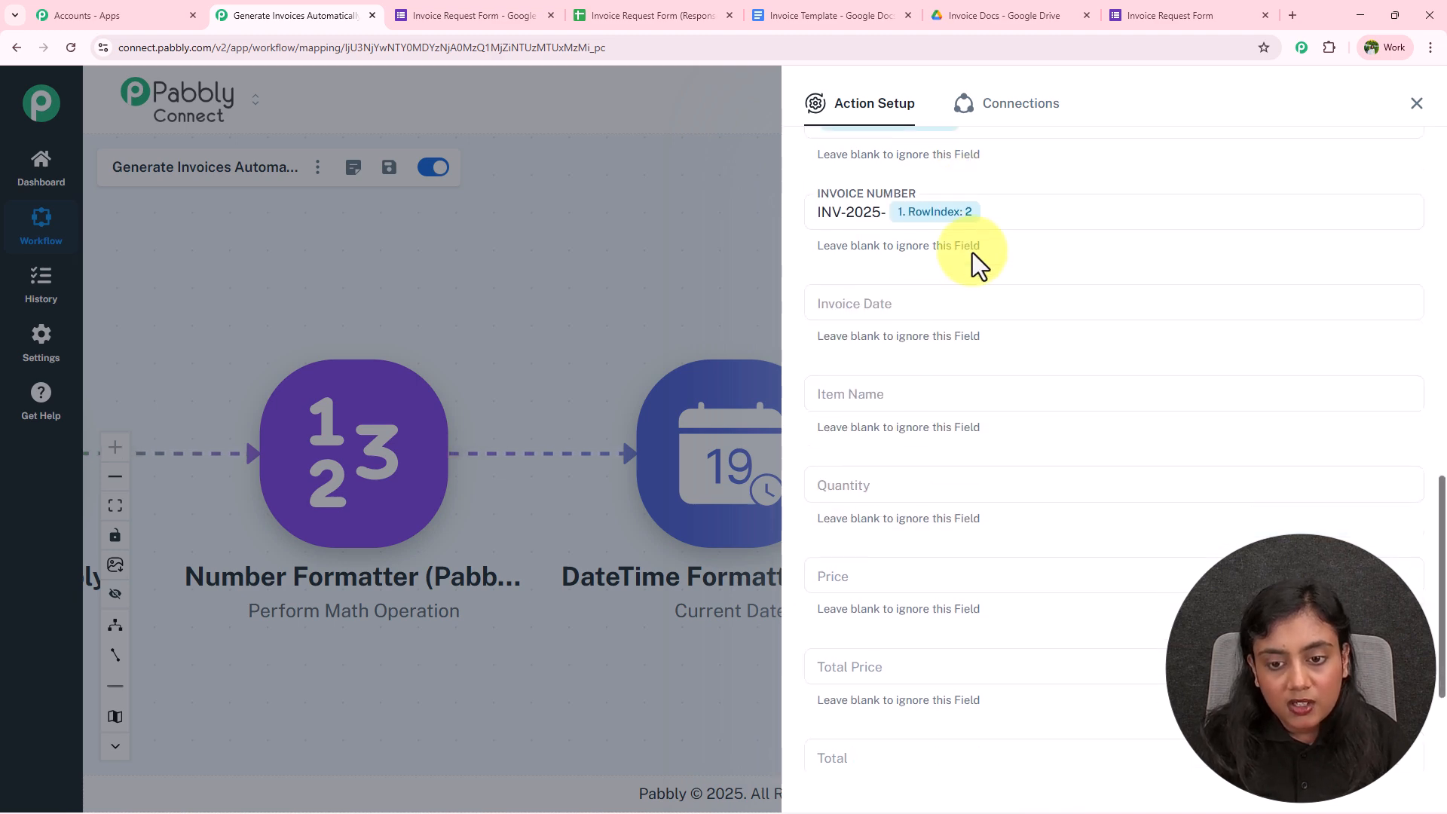
# Fill Invoice Date with the current date step's result, 10/10/2025
pyautogui.click(911, 236)
pyautogui.click(957, 468)
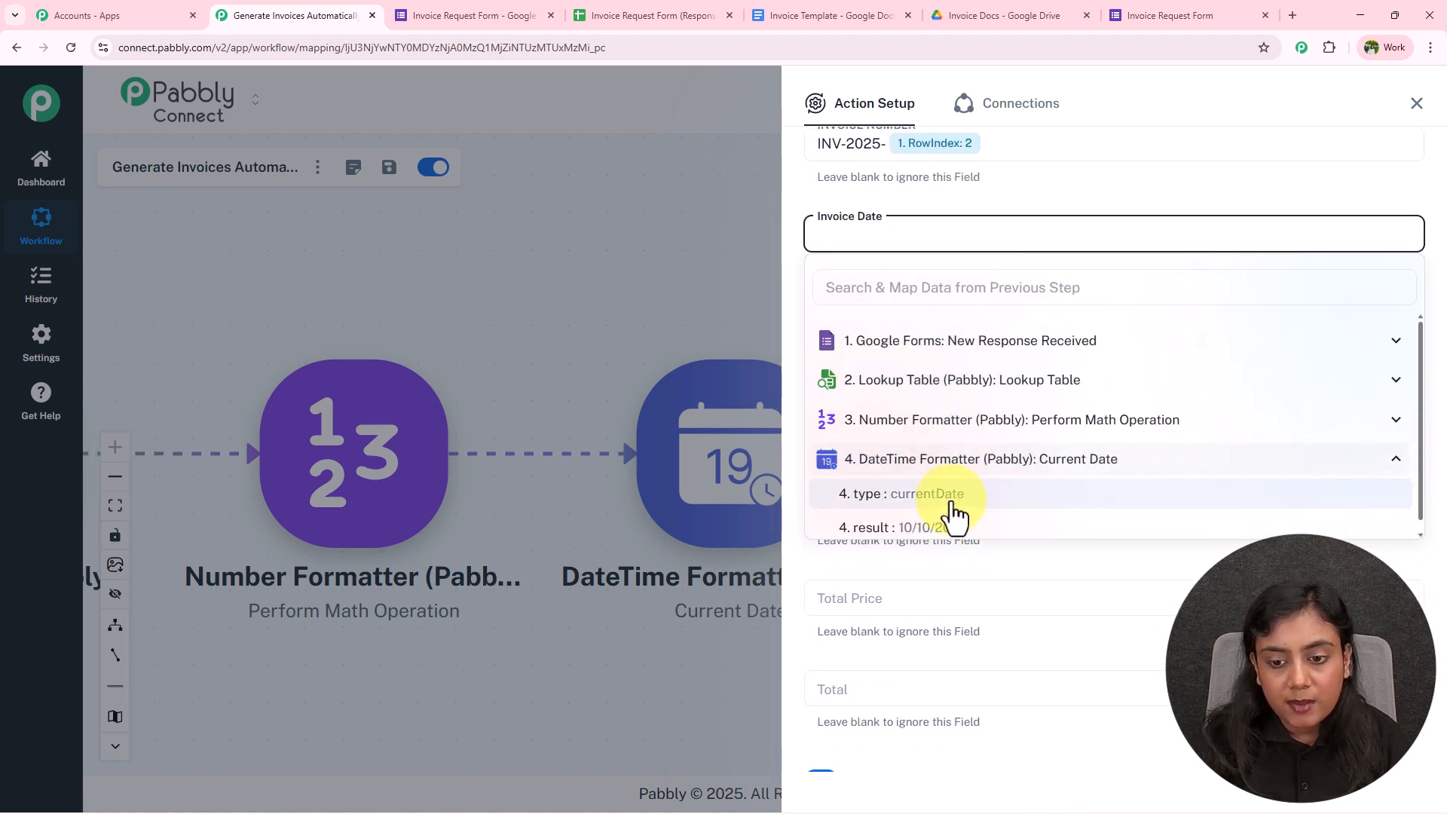
pyautogui.click(954, 528)
pyautogui.click(977, 212)
pyautogui.scroll(-2, 979, 209)
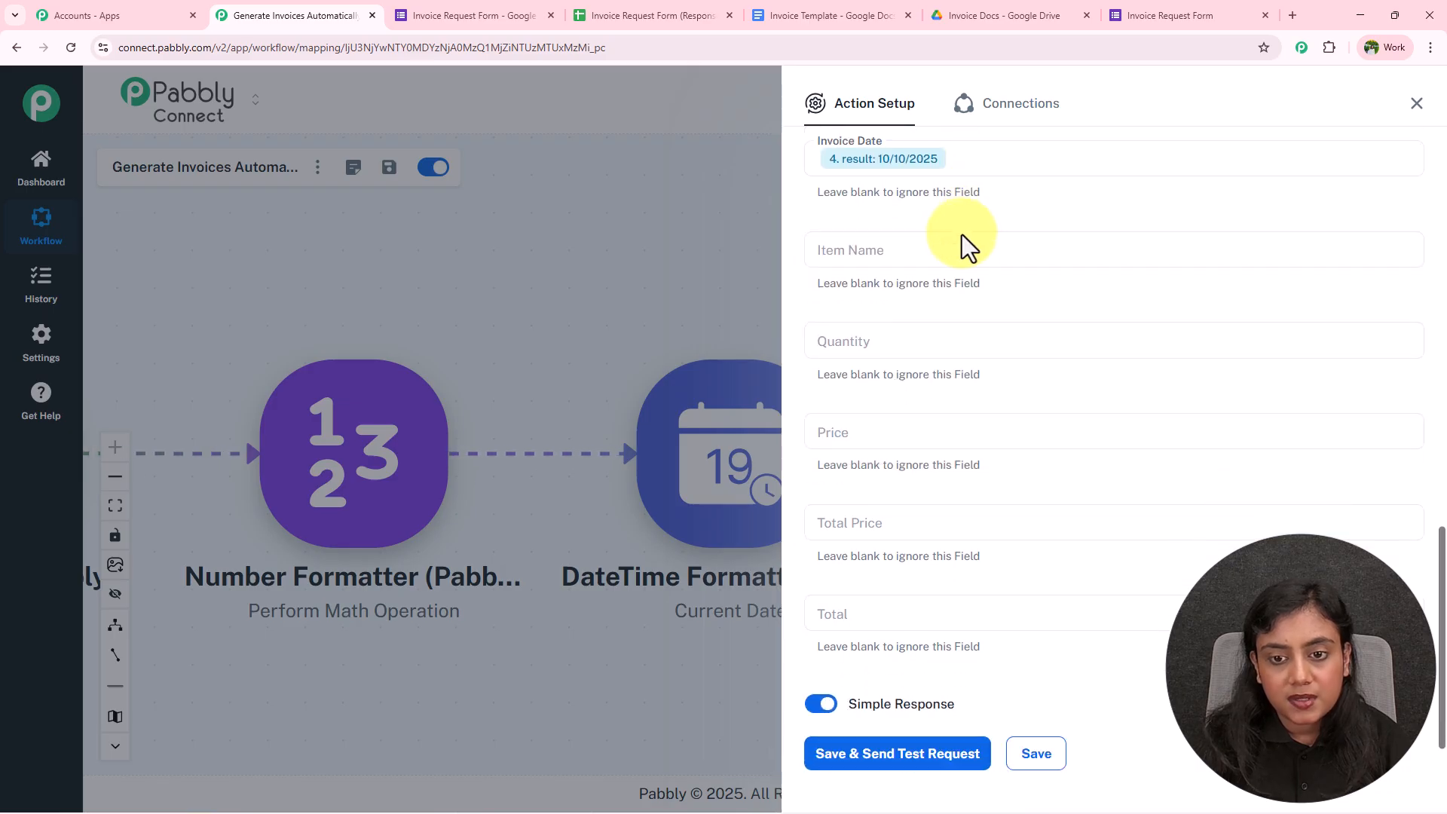
# Map the form's selected item, Printer, into Item Name
pyautogui.click(957, 245)
pyautogui.click(961, 361)
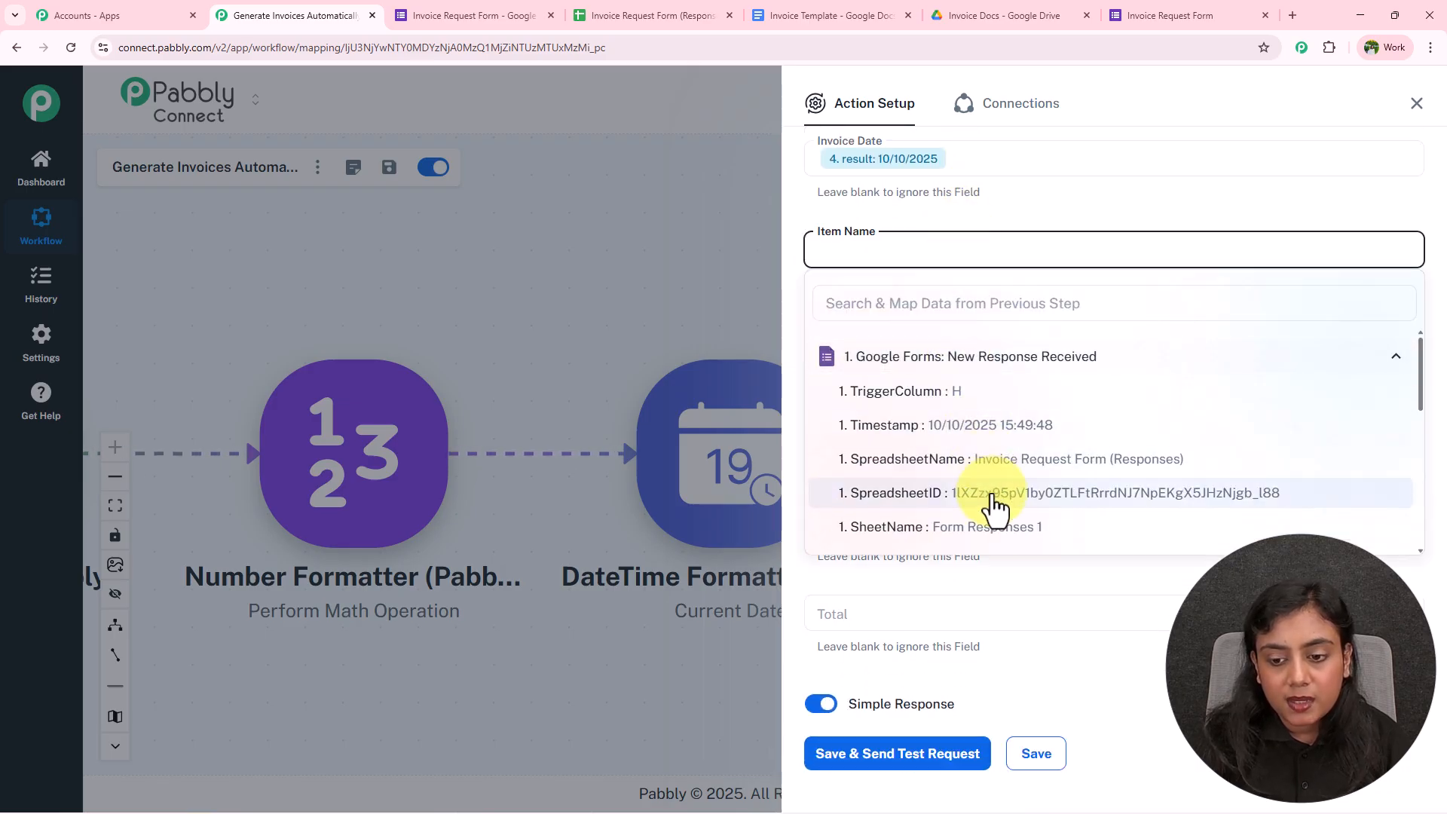
pyautogui.scroll(-2, 994, 508)
pyautogui.click(1010, 447)
pyautogui.click(920, 218)
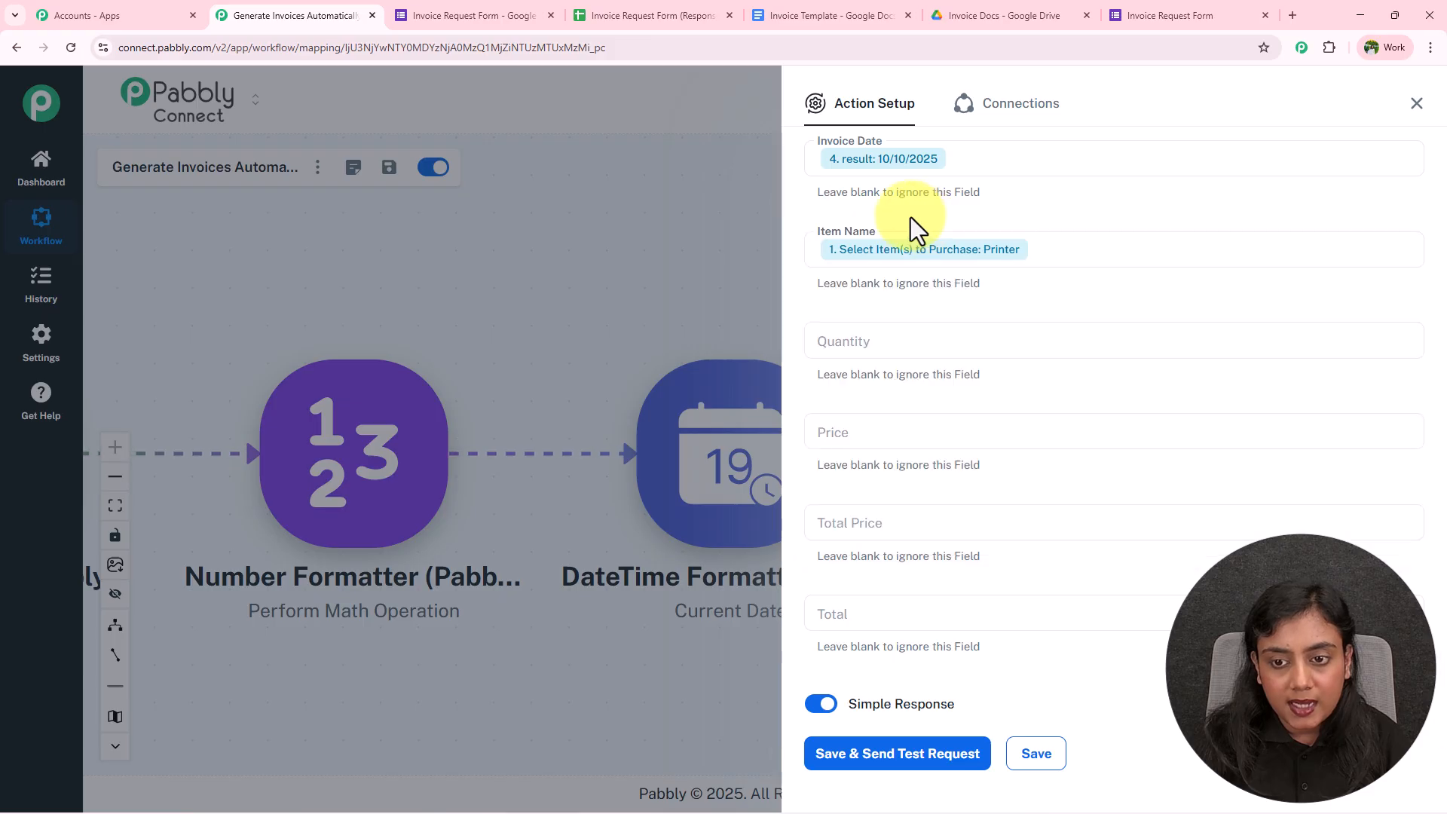
pyautogui.scroll(-1, 979, 305)
# Map the form's quantity 350 into the Quantity field
pyautogui.click(915, 284)
pyautogui.click(980, 386)
pyautogui.scroll(-2, 1008, 544)
pyautogui.scroll(-1, 1008, 544)
pyautogui.click(984, 471)
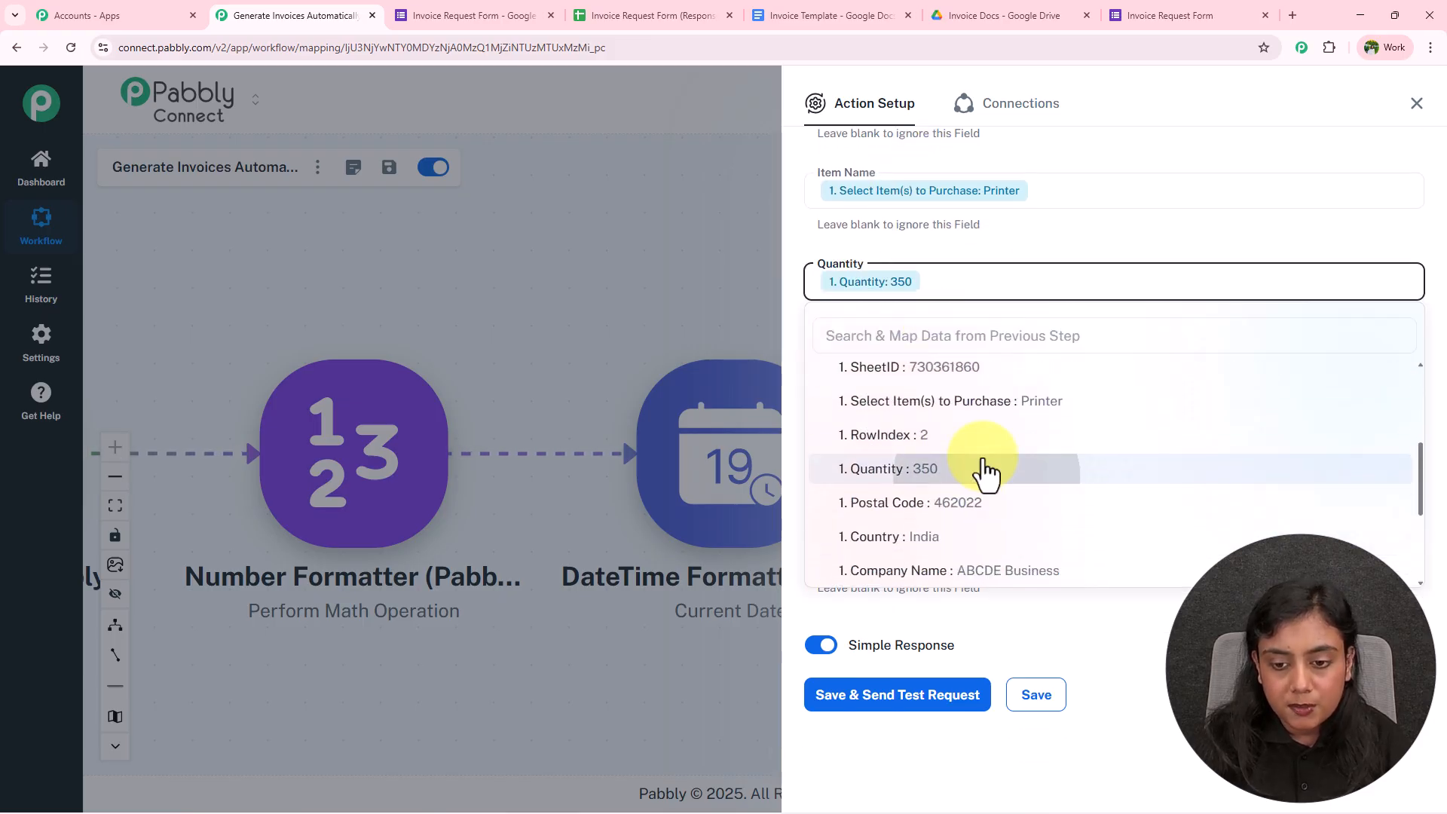
pyautogui.click(948, 253)
pyautogui.click(908, 374)
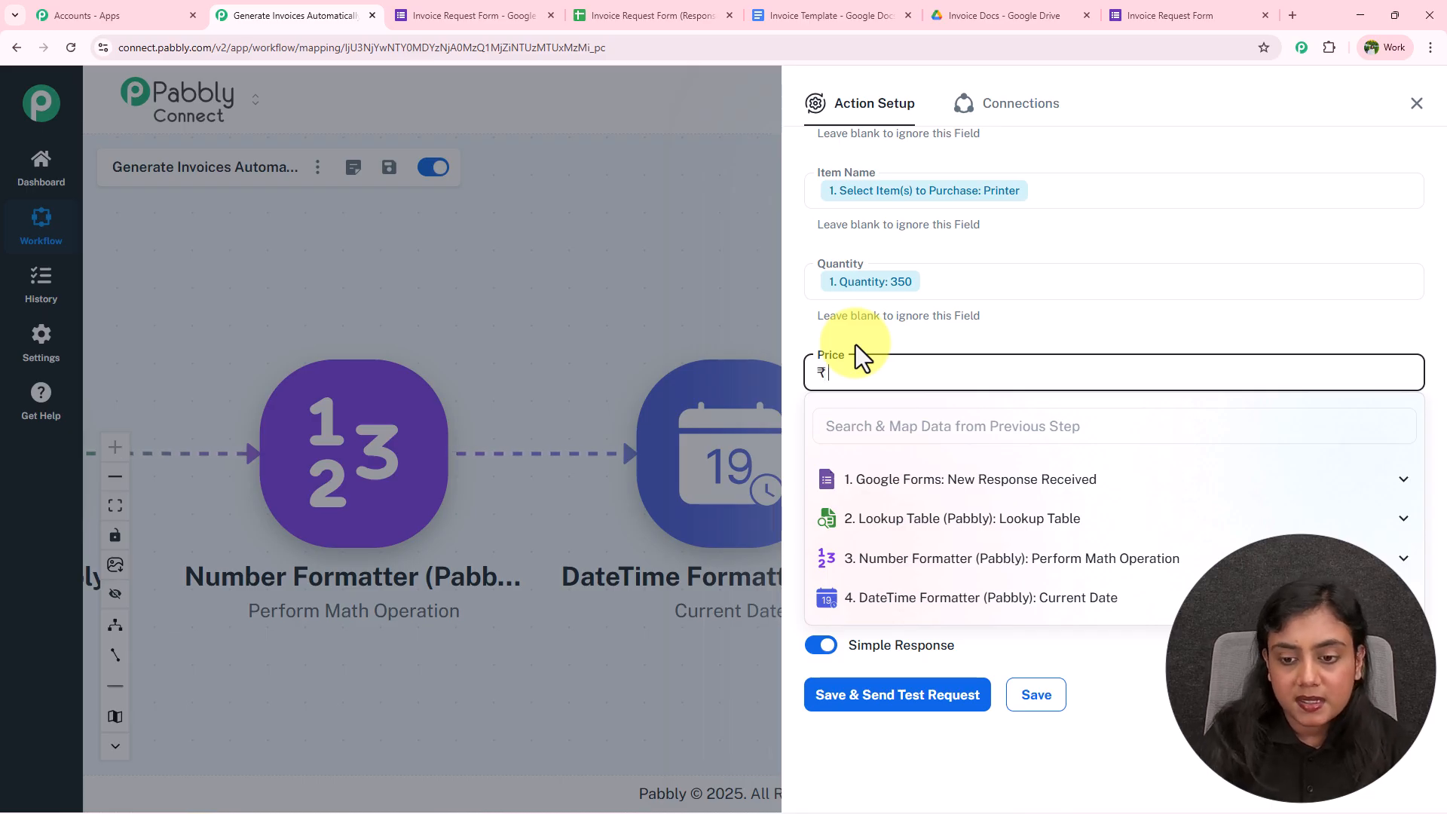
# Map the looked-up price 12000 into Price and the 4200000 result into Total Price
pyautogui.click(956, 520)
pyautogui.click(950, 620)
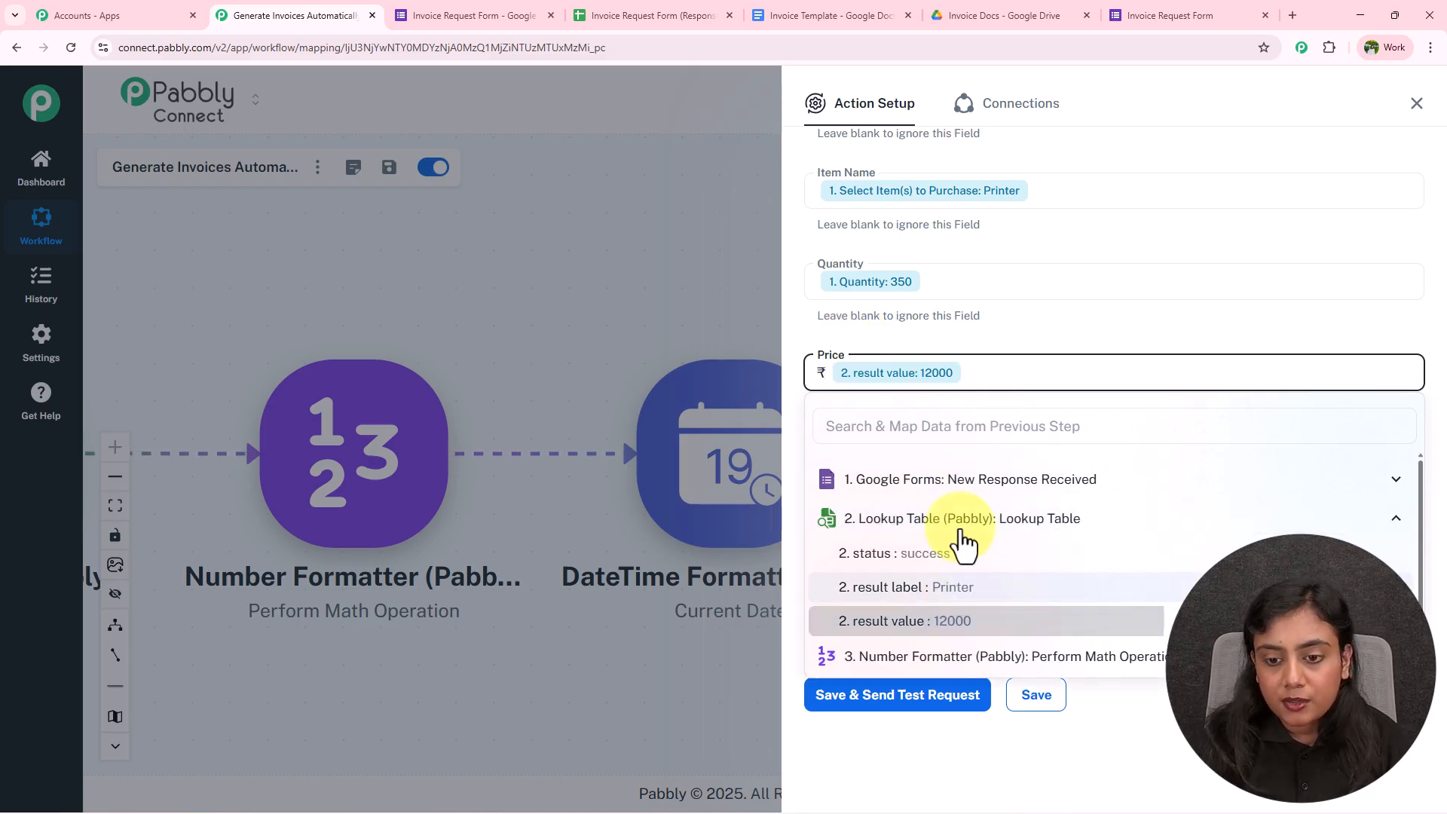
pyautogui.click(938, 465)
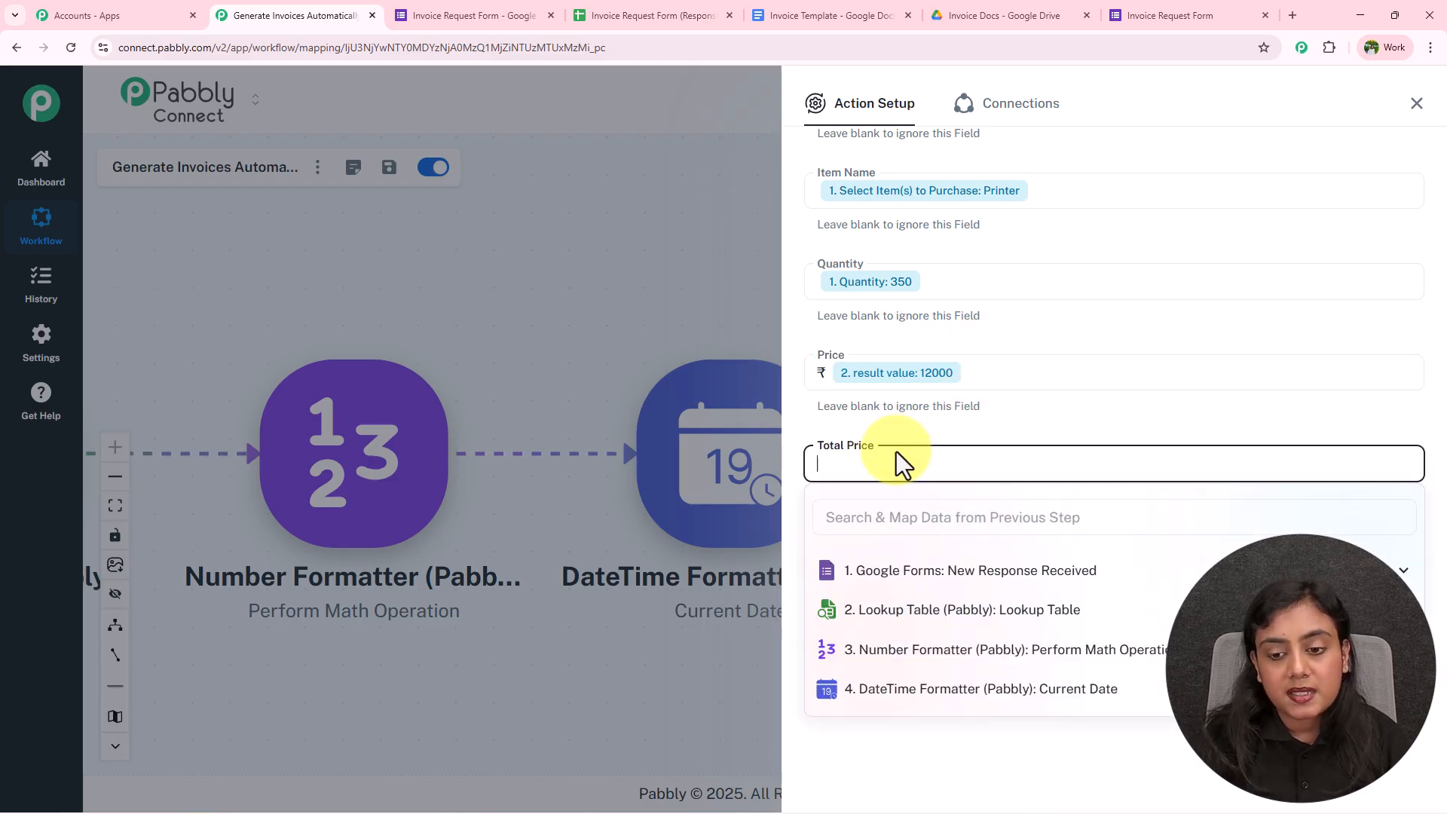
pyautogui.click(975, 654)
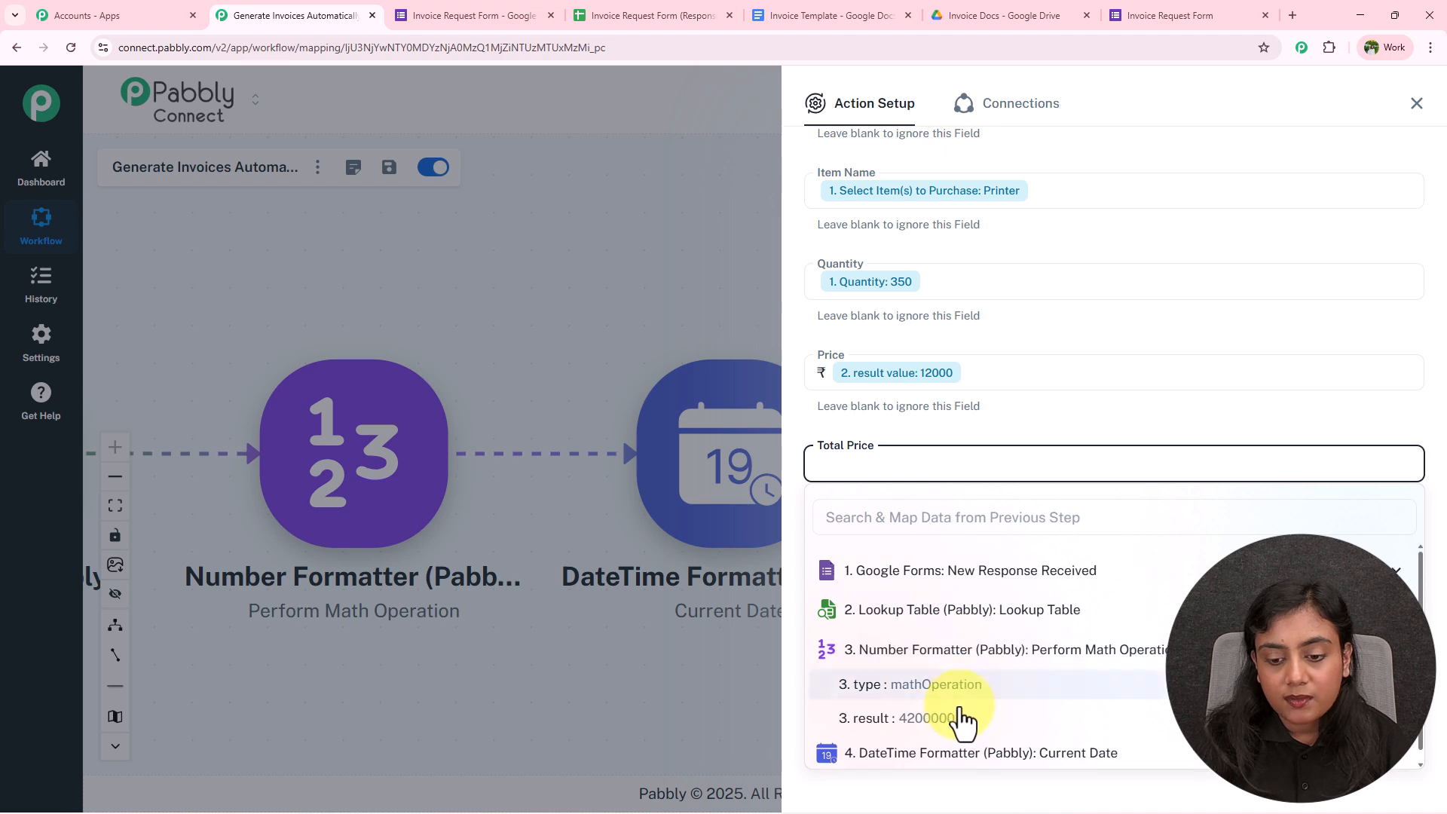
pyautogui.click(917, 456)
pyautogui.click(951, 722)
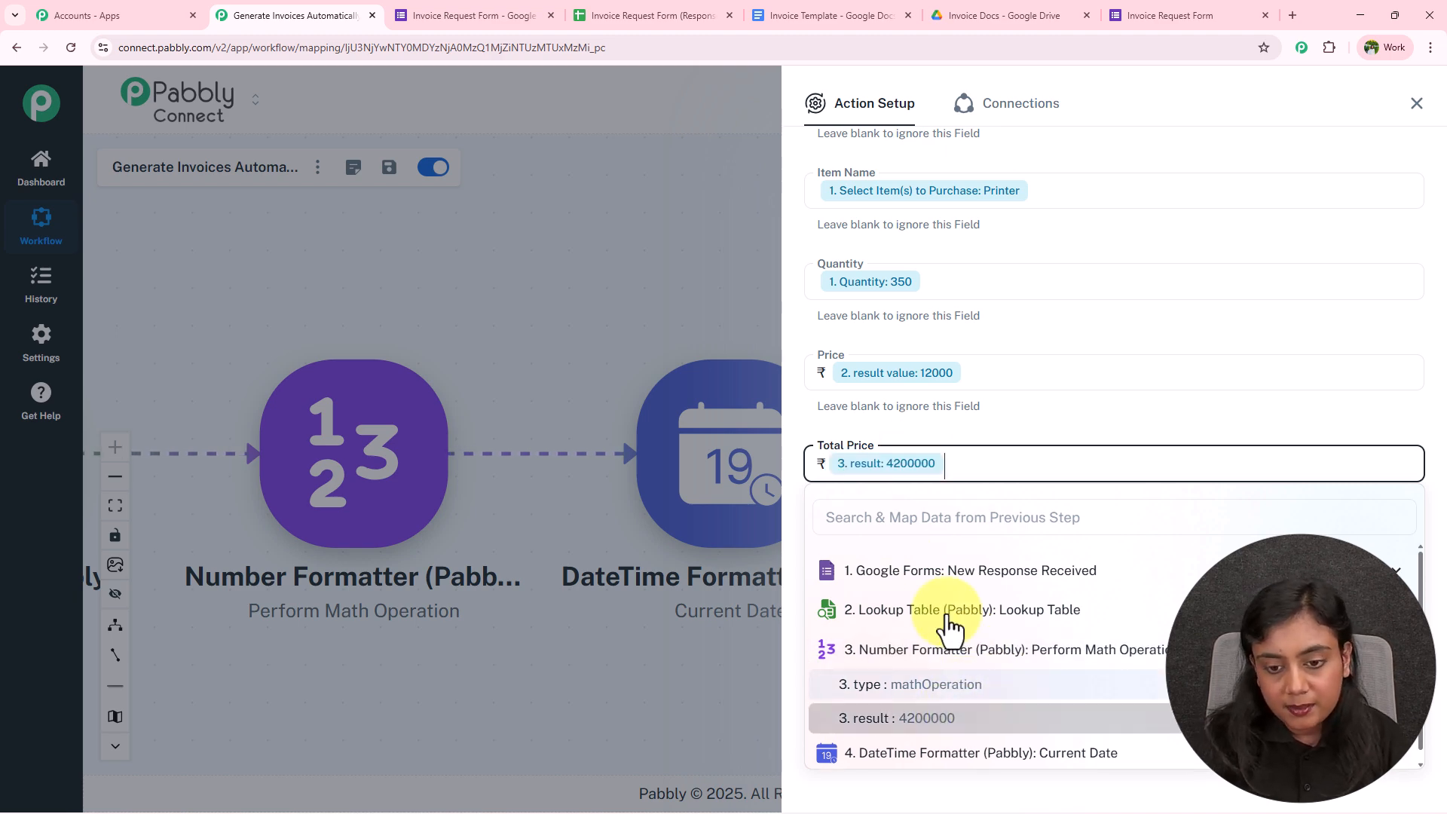
pyautogui.click(894, 431)
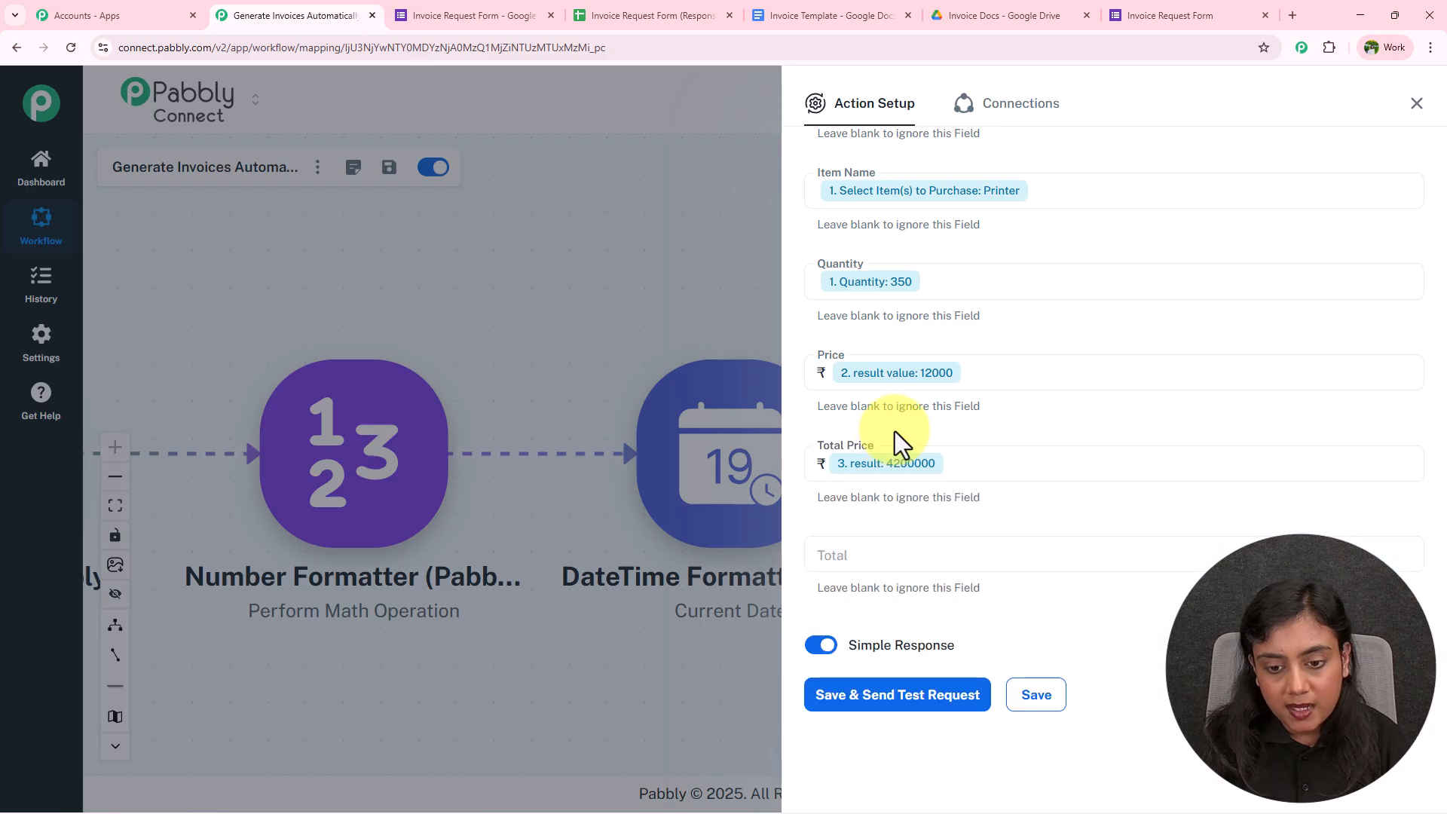
# Map the 4200000 result into Total, then save and send a test request
pyautogui.click(890, 556)
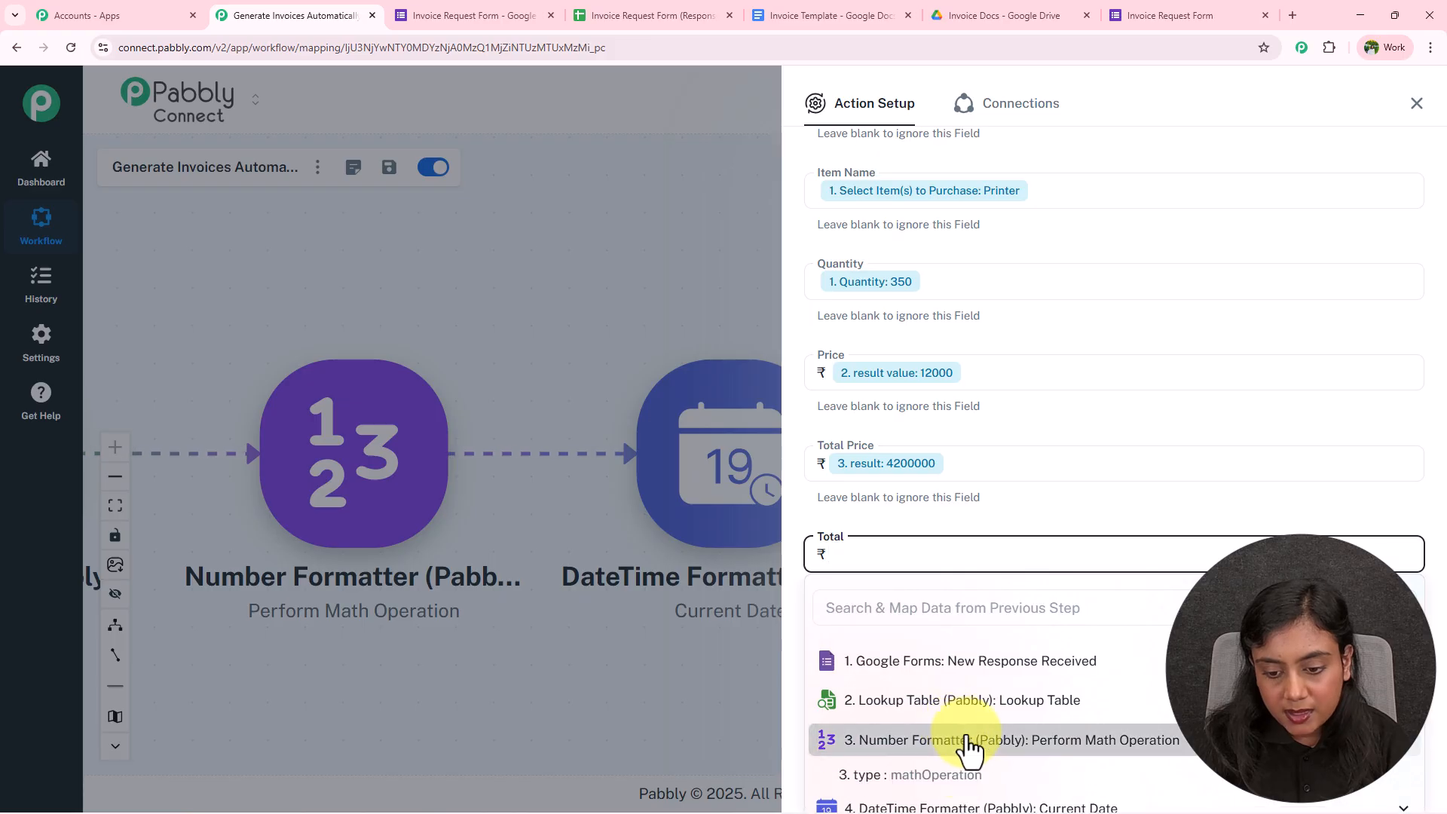
pyautogui.click(977, 738)
pyautogui.click(938, 797)
pyautogui.click(1066, 606)
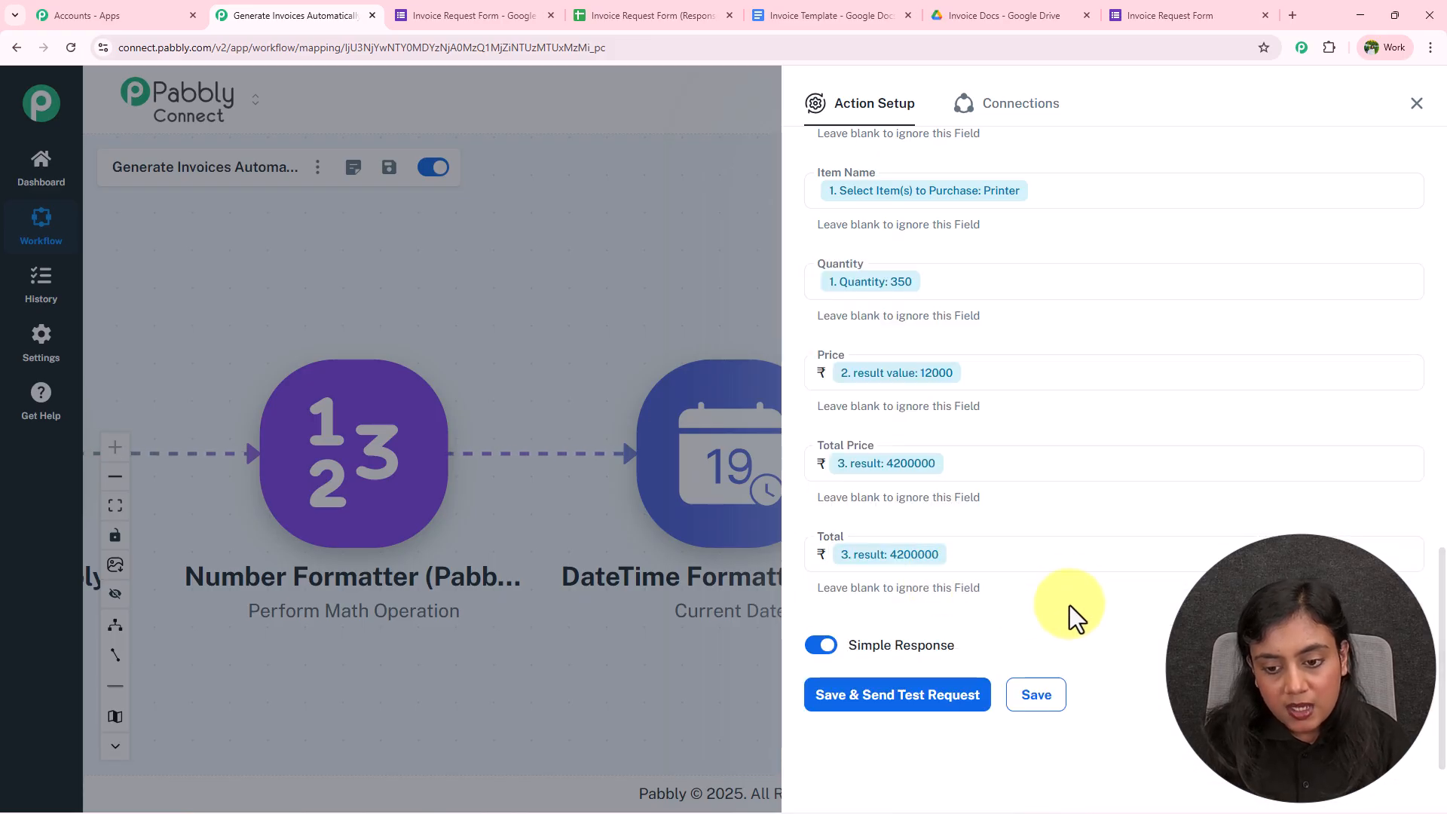
pyautogui.scroll(3, 1066, 607)
pyautogui.scroll(-4, 1066, 577)
pyautogui.click(921, 698)
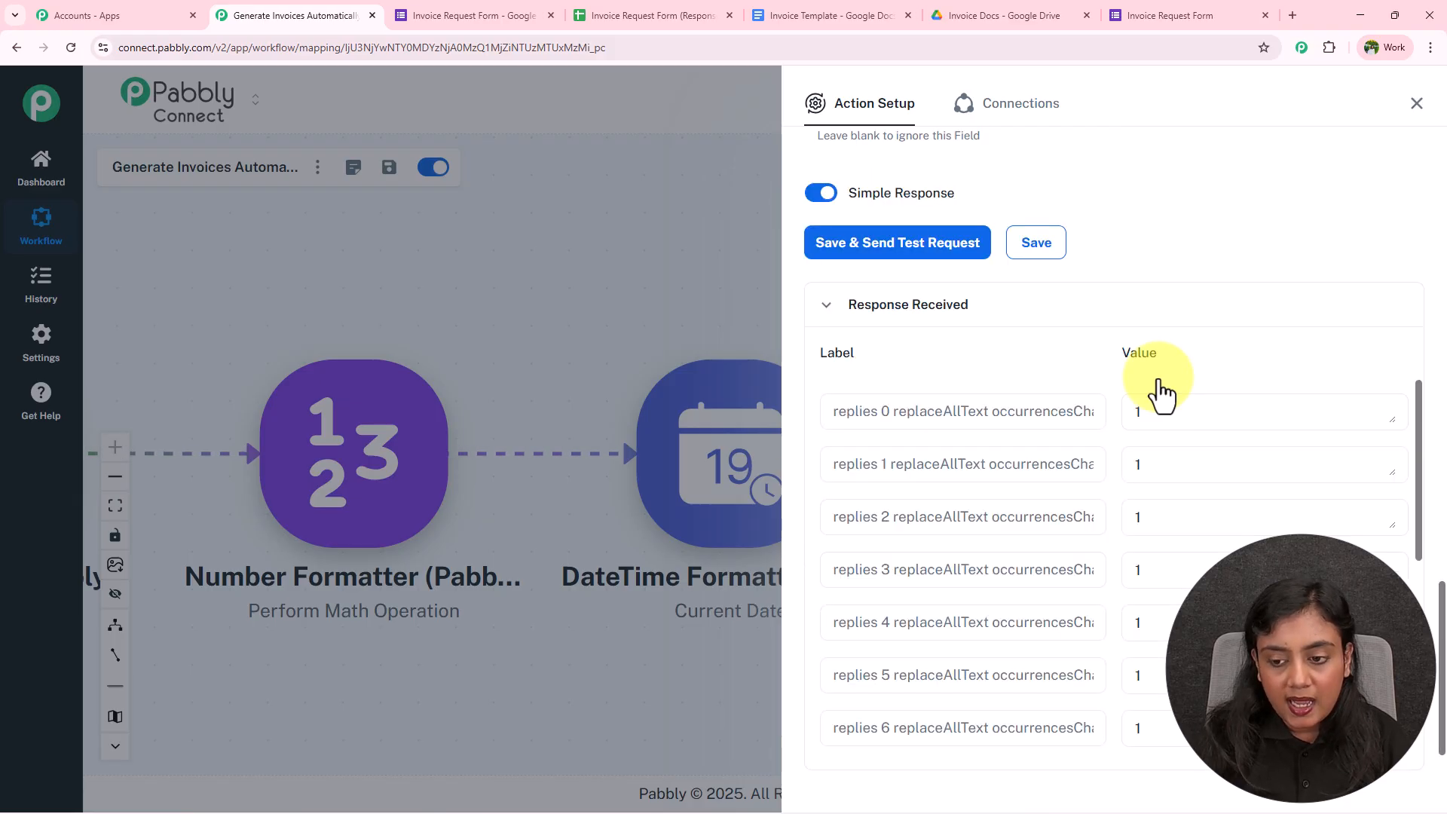
# Confirm the test returned a documentId, then open the ABCDE Business Invoice from Invoice Docs
pyautogui.scroll(-1, 1184, 370)
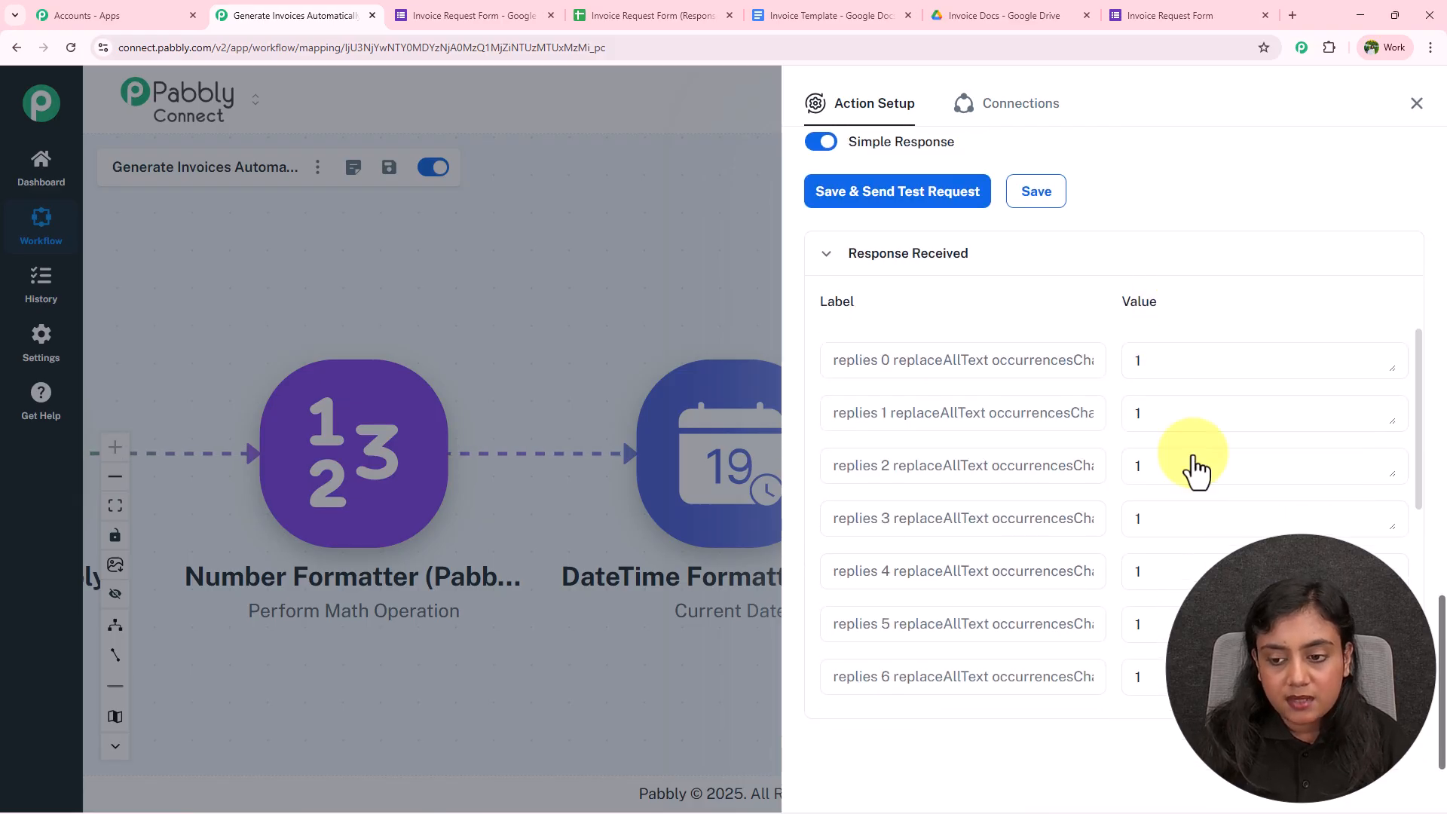
pyautogui.scroll(-5, 1204, 504)
pyautogui.moveTo(1129, 657); pyautogui.dragTo(1443, 695)
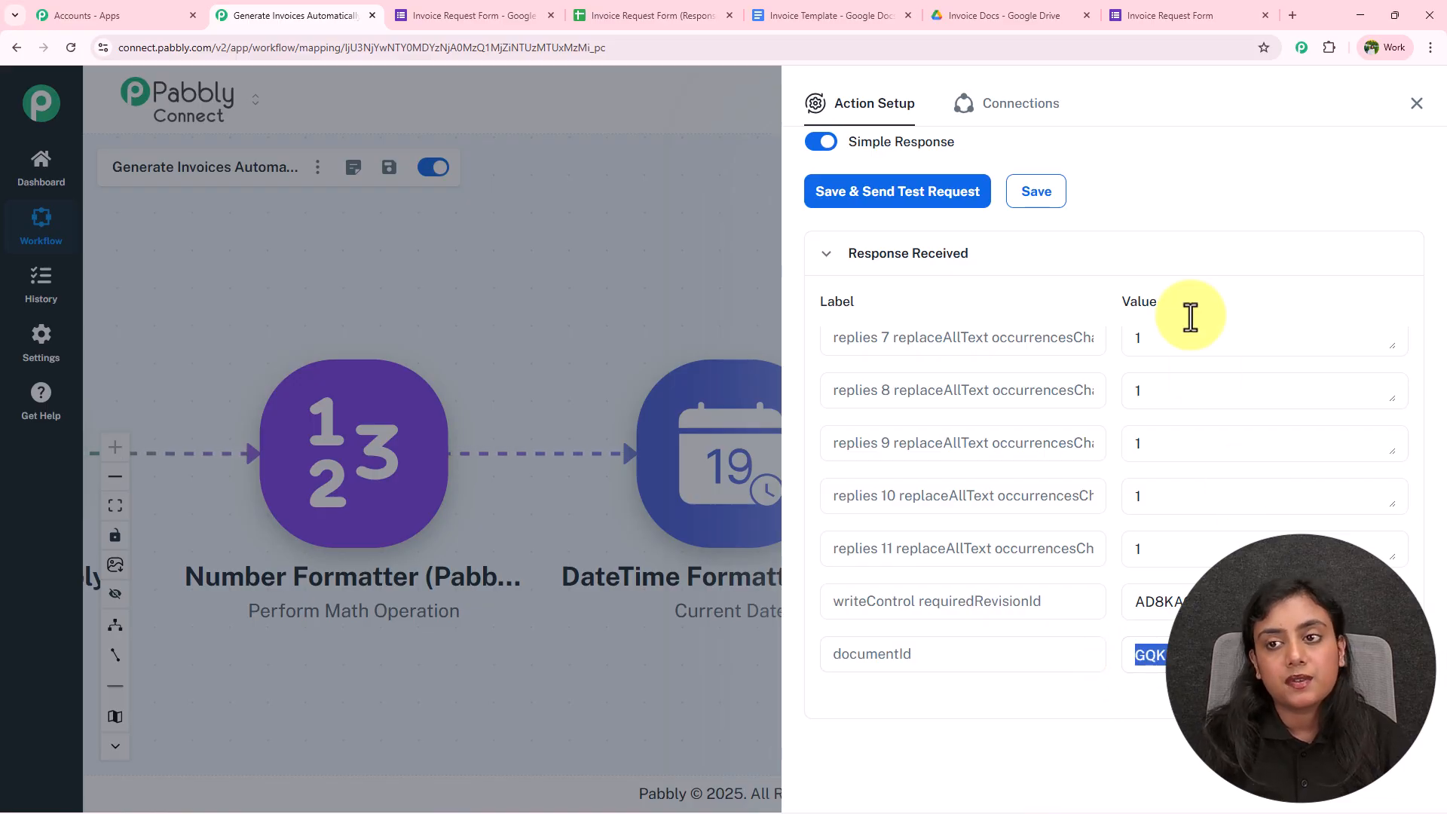
pyautogui.click(1029, 15)
pyautogui.doubleClick(617, 297)
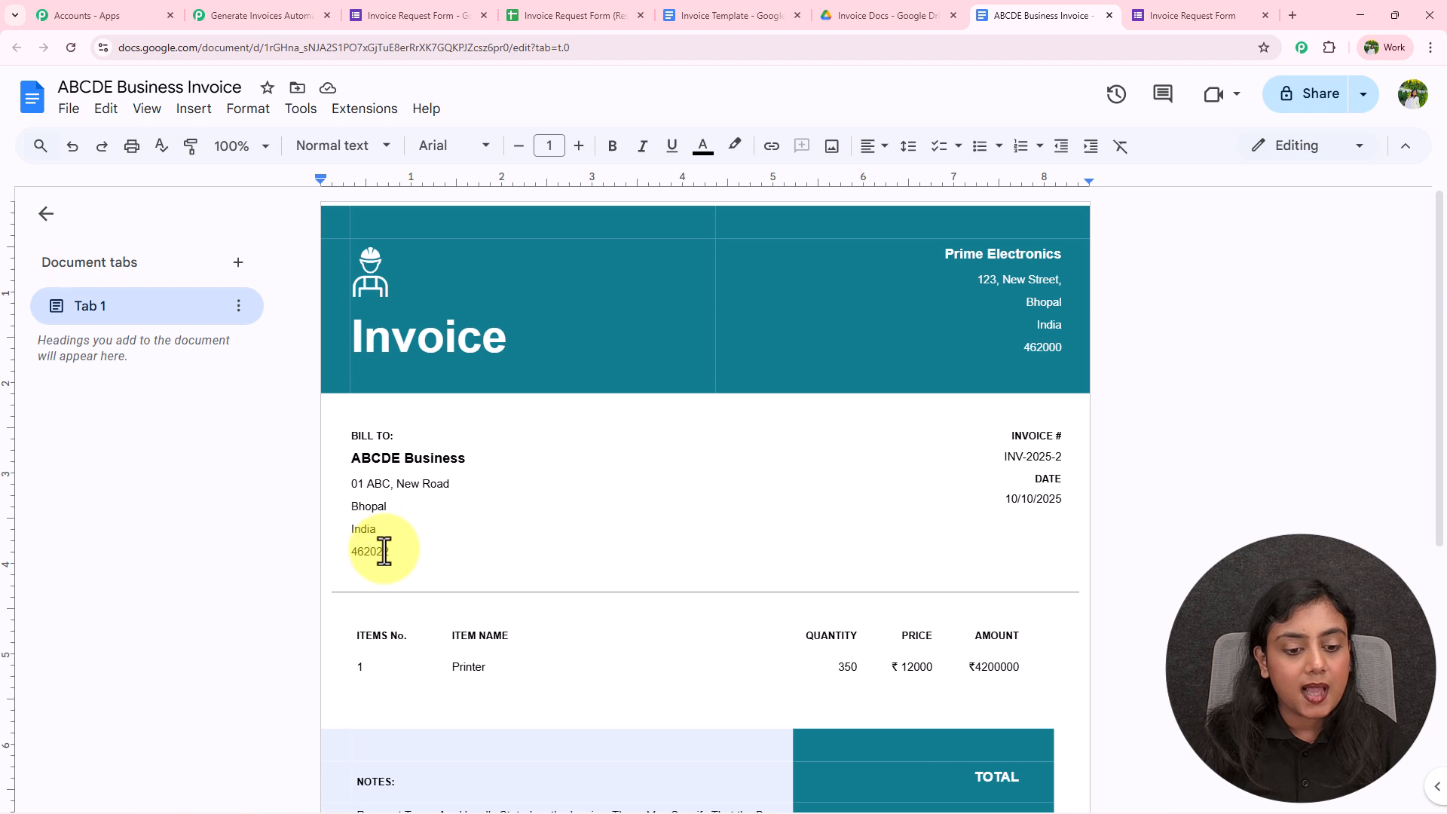
# Scroll through the invoice to verify INV-2025-2, 350 Printers at ₹12000 and ₹4200000 total
pyautogui.scroll(-2, 407, 554)
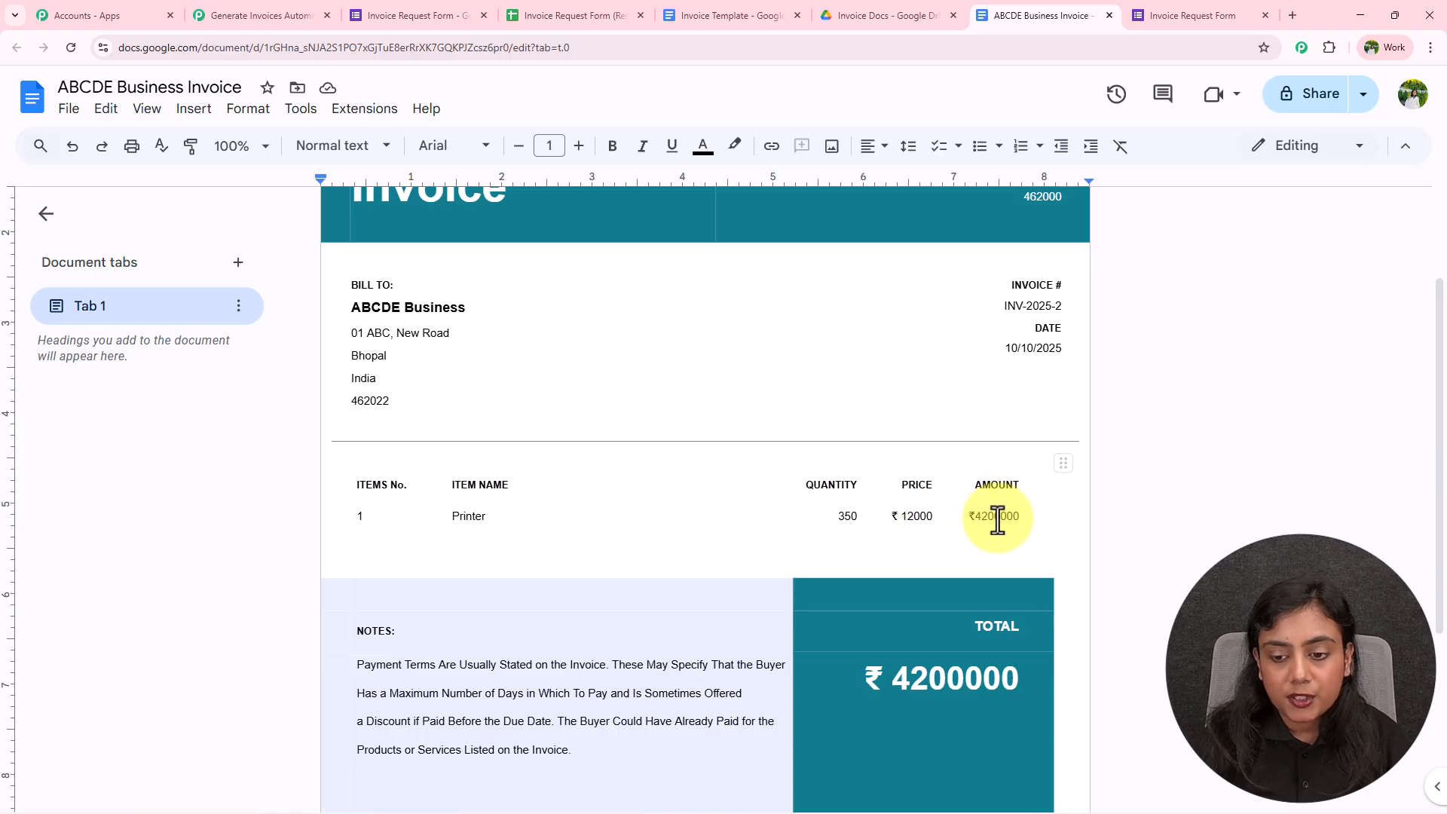
pyautogui.scroll(1, 1199, 669)
pyautogui.scroll(2, 1199, 669)
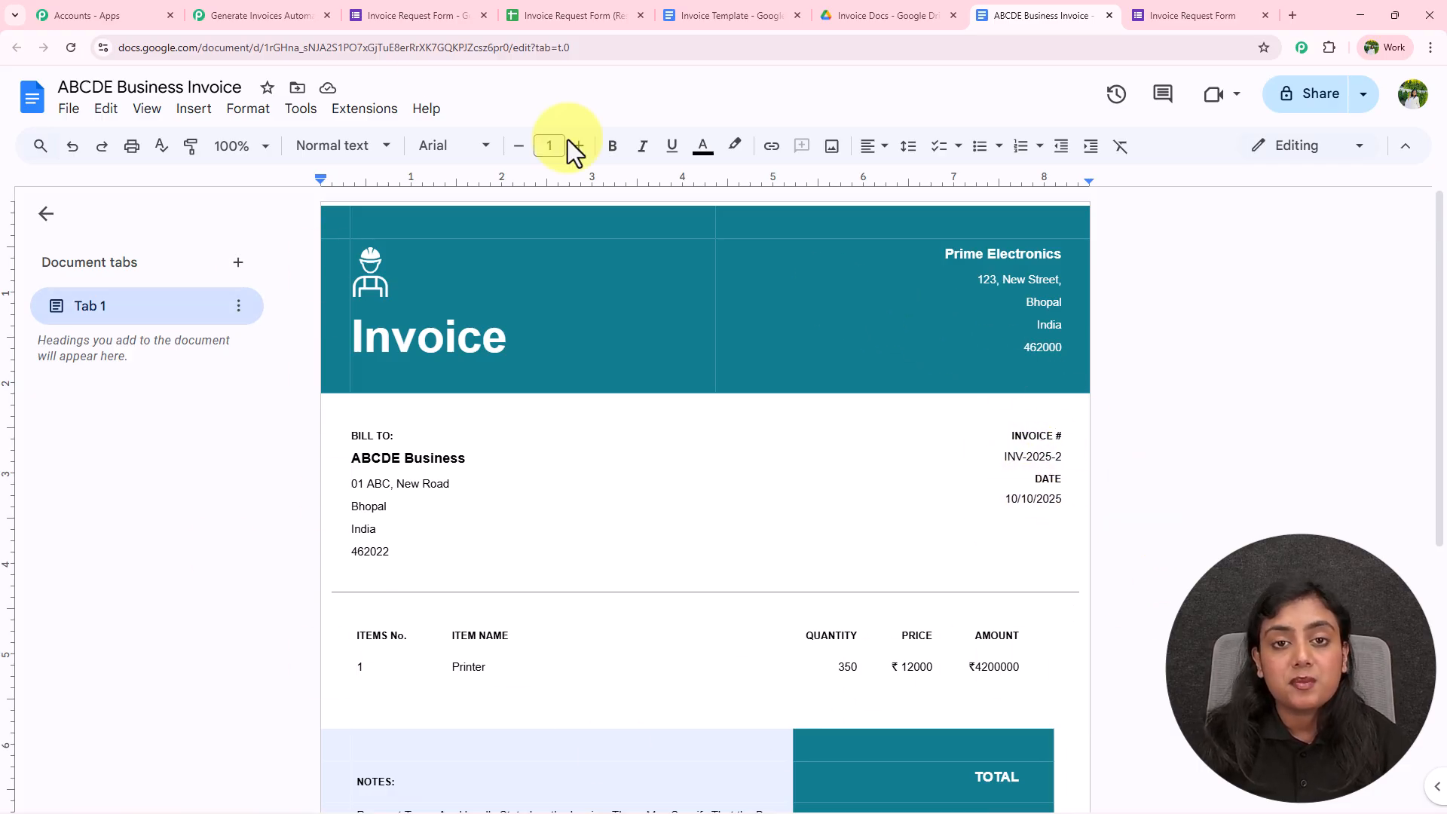
# Back in the workflow editor, close the Google Docs action setup panel
pyautogui.click(233, 3)
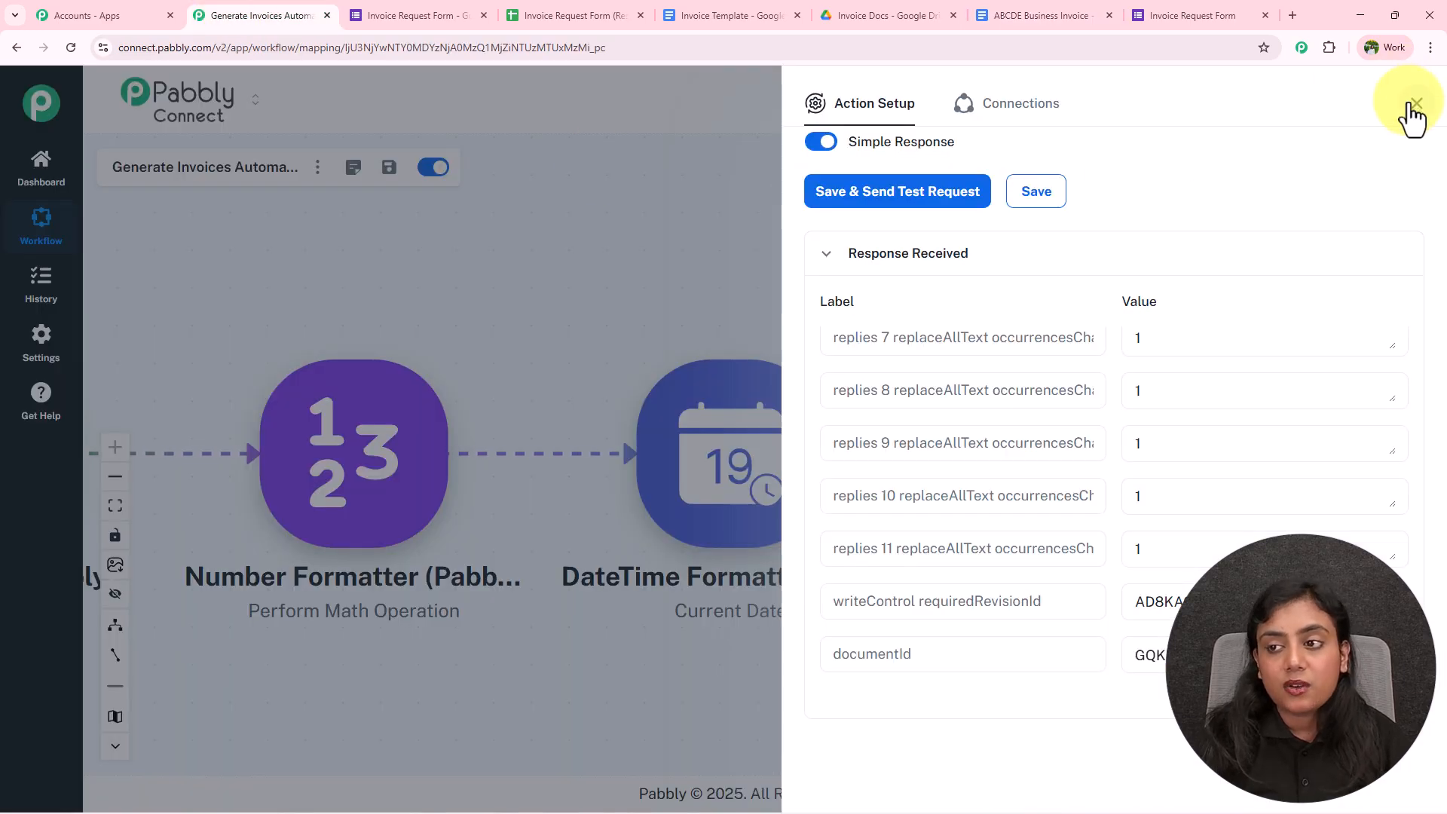
pyautogui.click(1410, 113)
pyautogui.scroll(2, 777, 291)
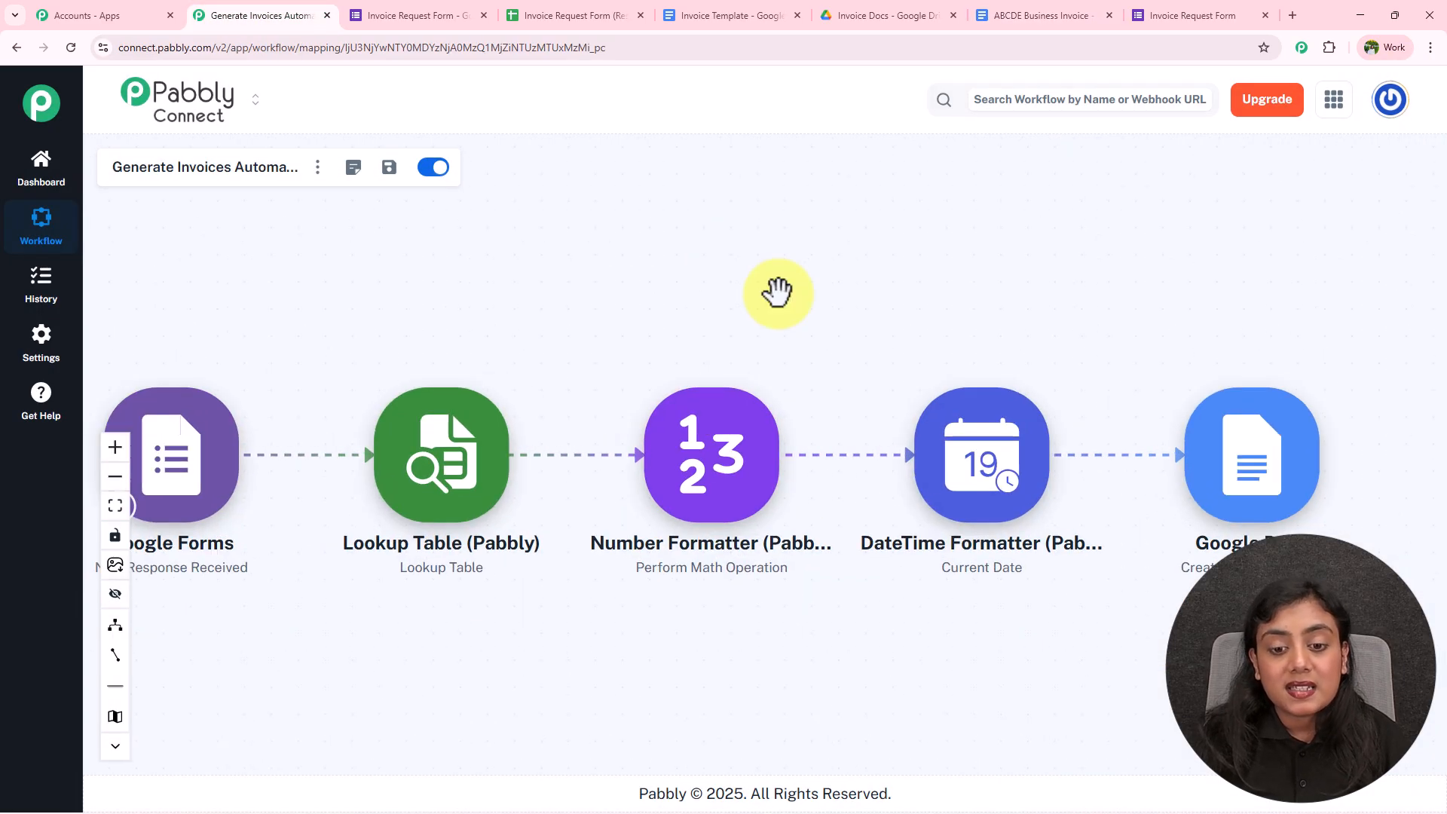